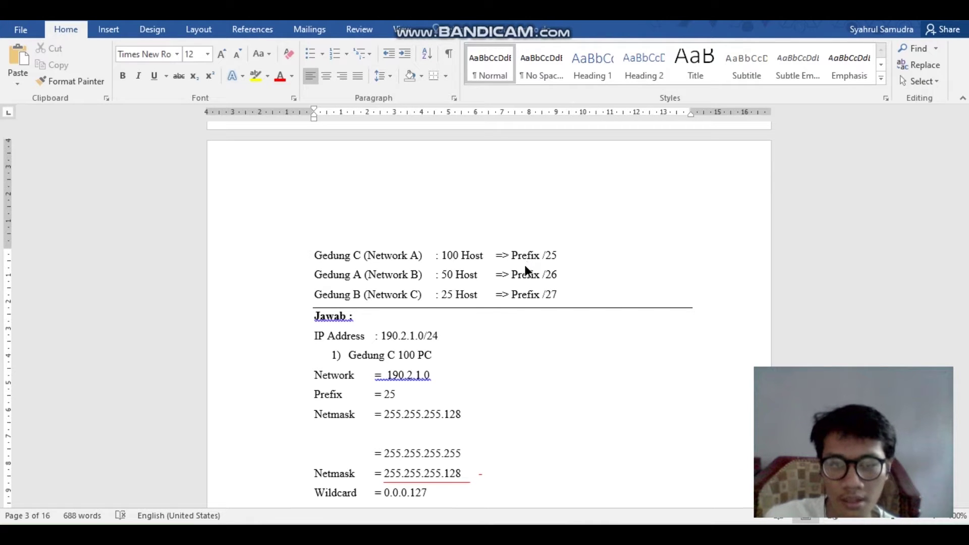
Review the prefix list for the three buildings and the Gedung C (100 PC) subnet calculation through its first and last hosts.
scroll(522, 271, "down", 1)
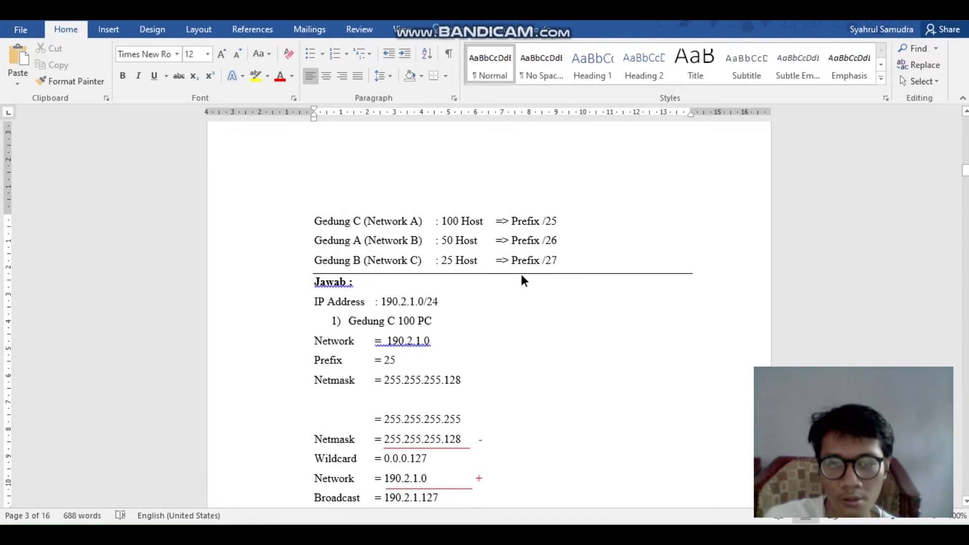
scroll(521, 281, "down", 1)
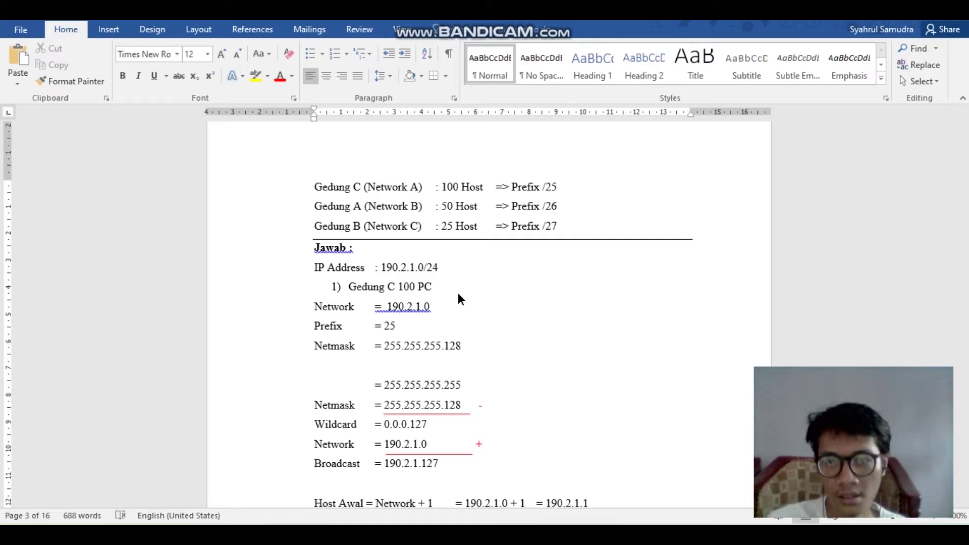
scroll(456, 306, "down", 1)
scroll(457, 306, "up", 1)
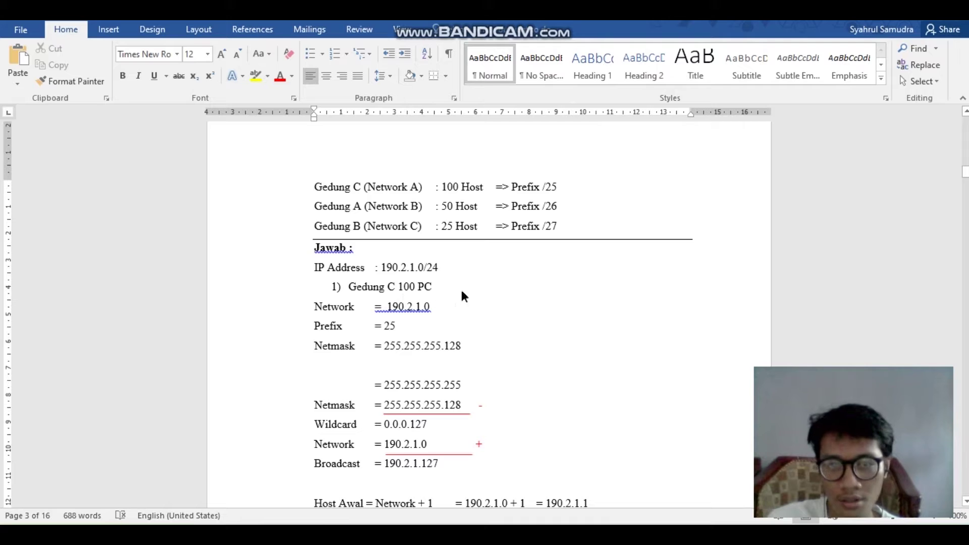
scroll(478, 309, "down", 1)
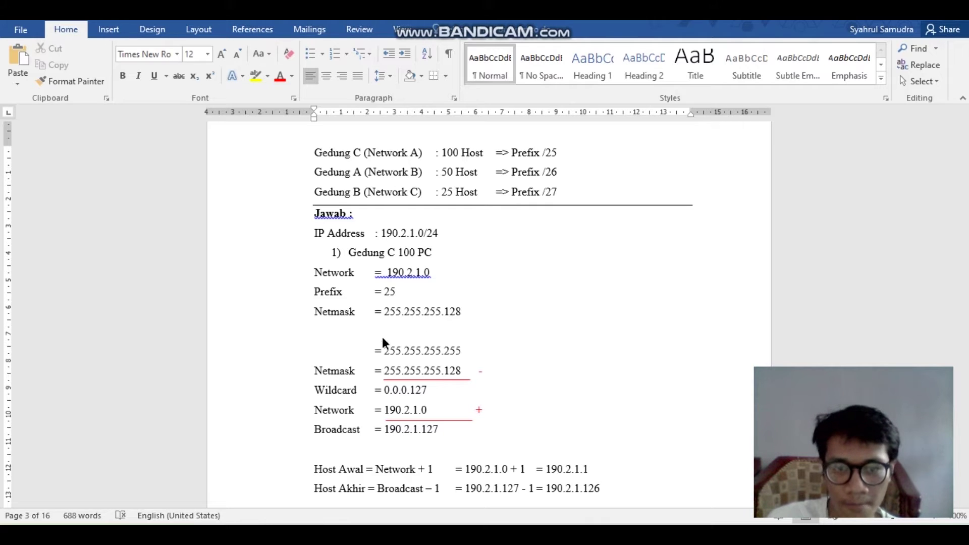
scroll(383, 340, "down", 1)
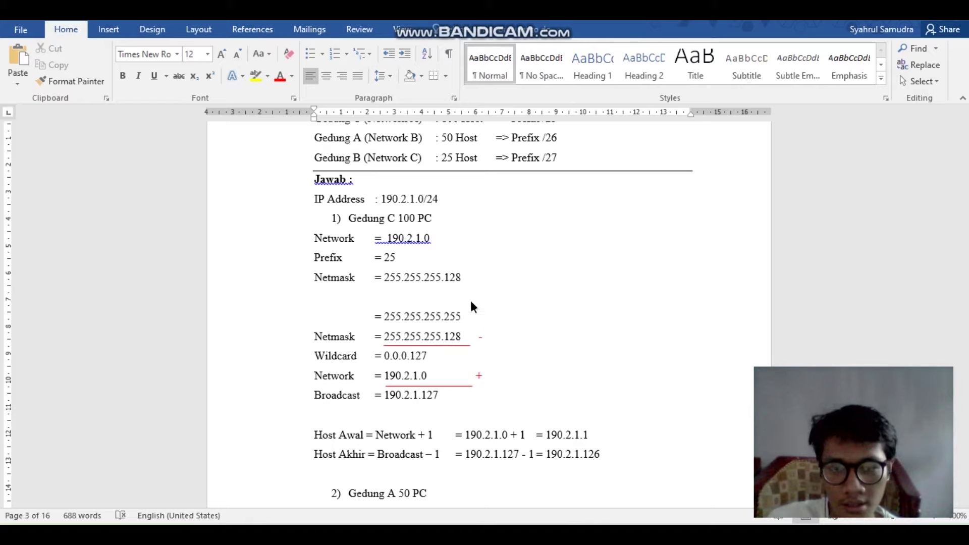
scroll(437, 353, "down", 1)
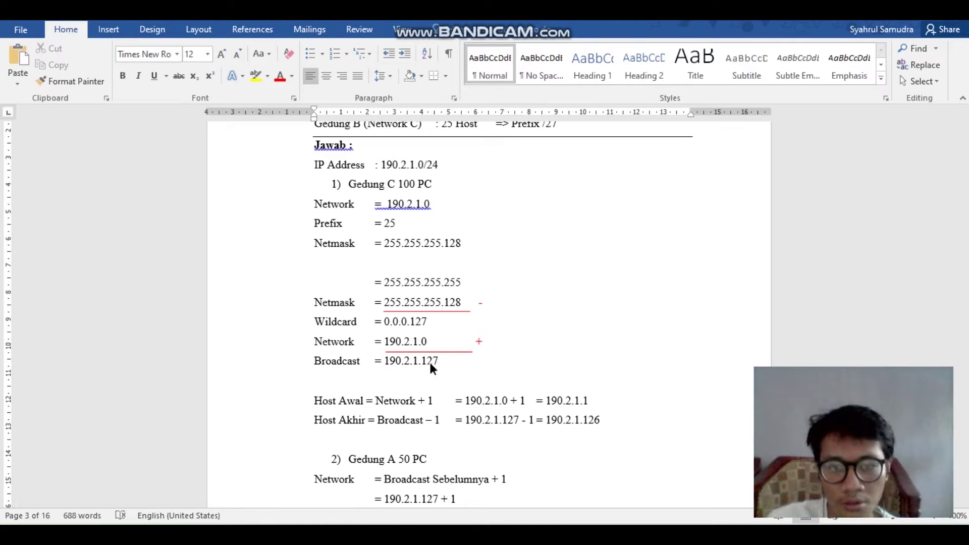
scroll(417, 333, "down", 1)
scroll(420, 338, "up", 1)
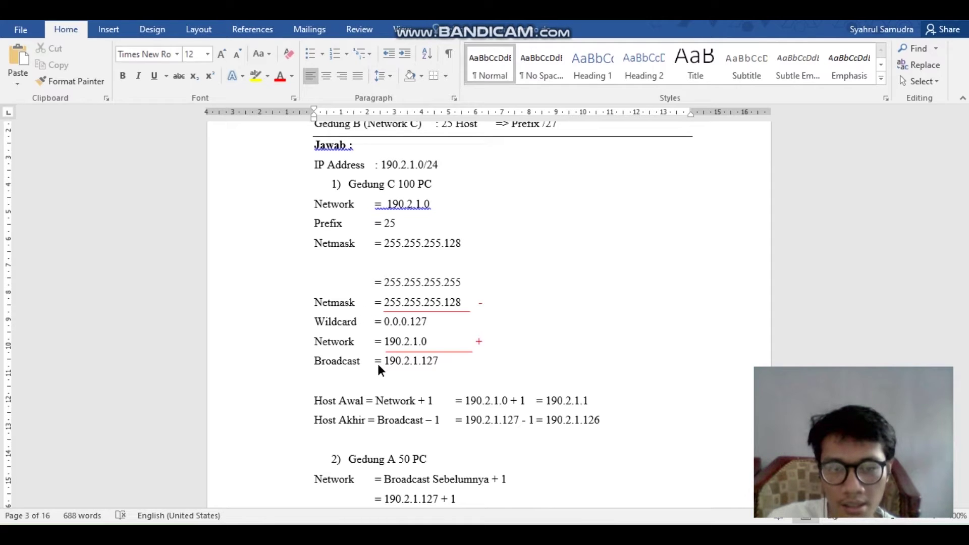
scroll(377, 363, "down", 1)
scroll(380, 373, "down", 1)
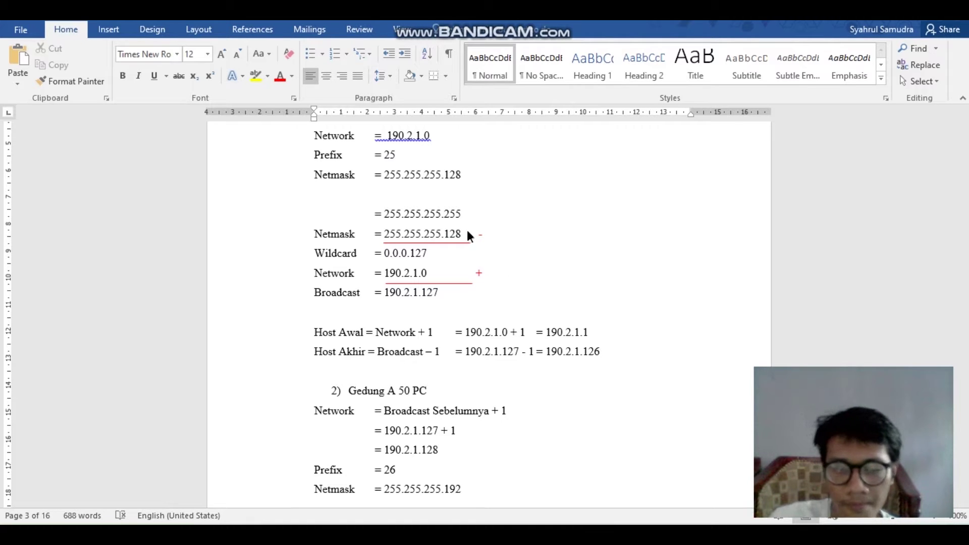
scroll(450, 241, "up", 1)
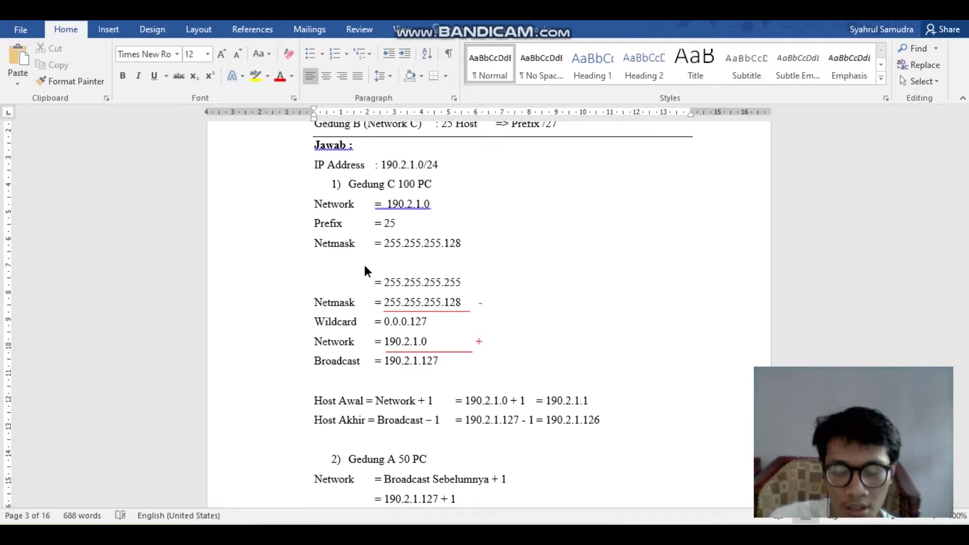
scroll(365, 271, "down", 1)
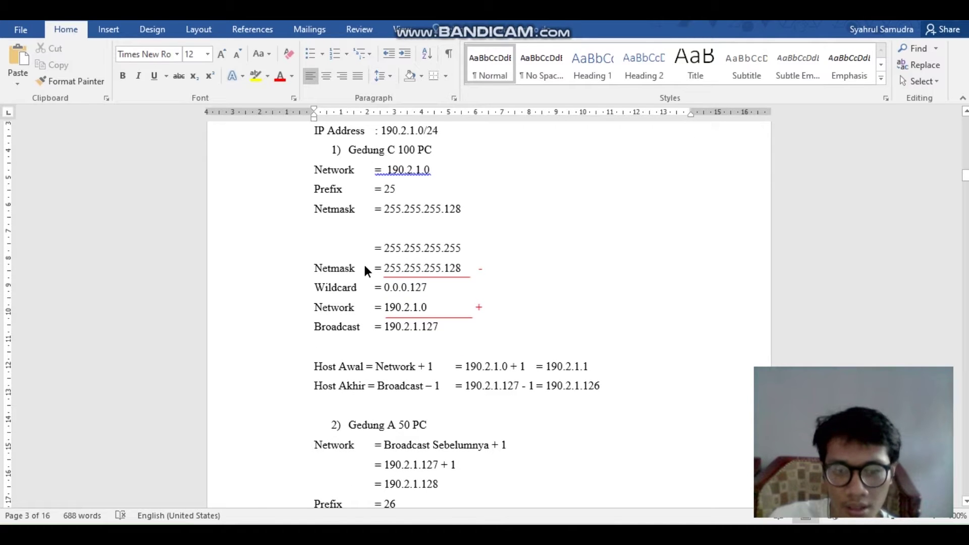
scroll(366, 271, "down", 2)
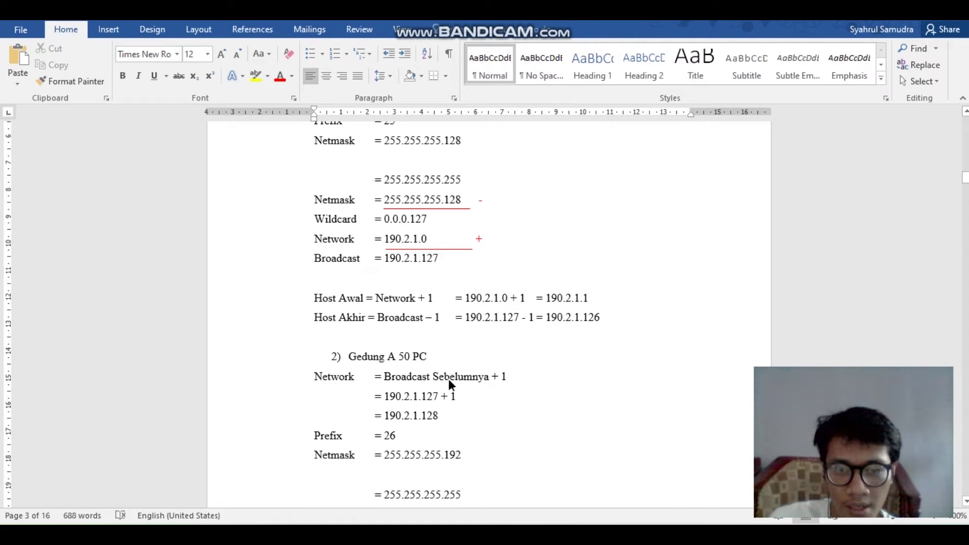
scroll(356, 303, "up", 2)
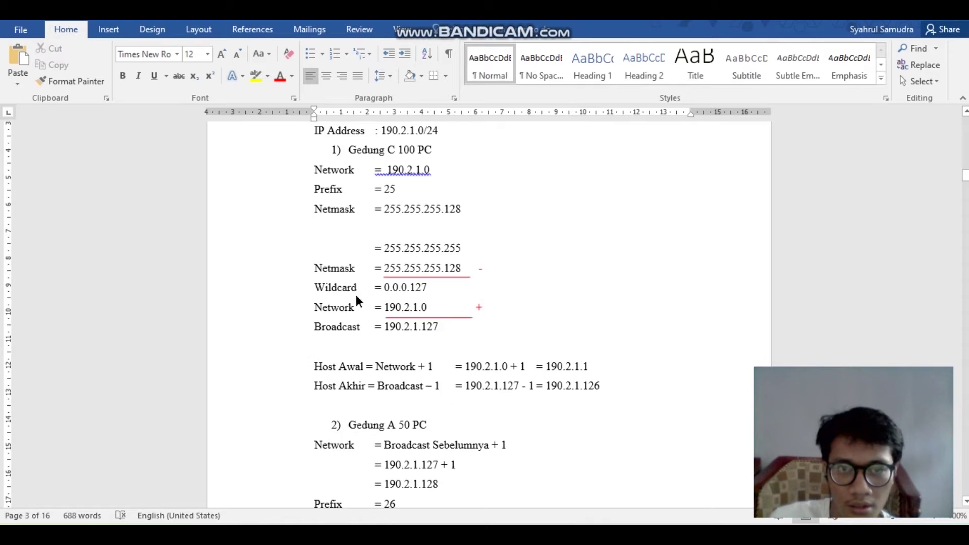
scroll(356, 295, "down", 1)
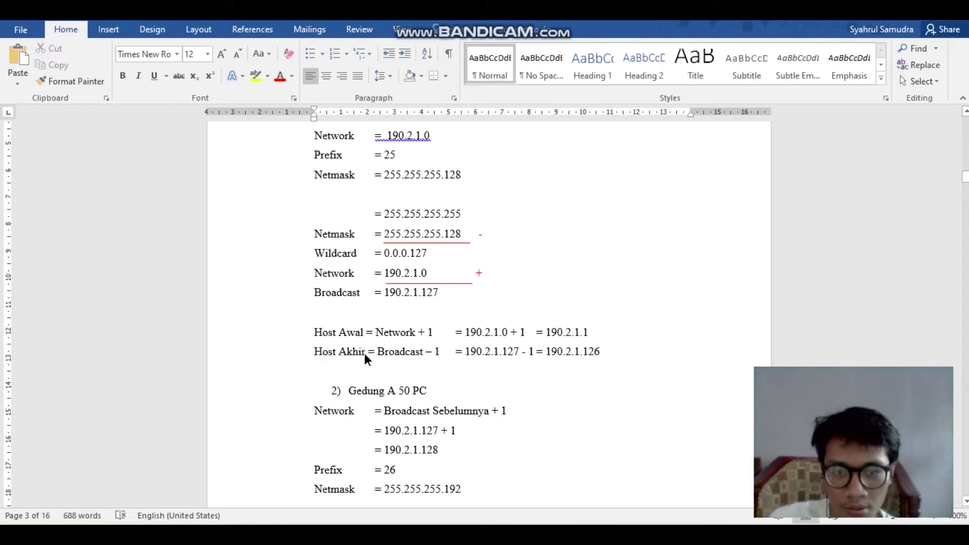
Read through the Gedung A (50 PC) subnet calculation, covering network, prefix, netmask, wildcard, broadcast, and first and last hosts.
scroll(363, 356, "down", 1)
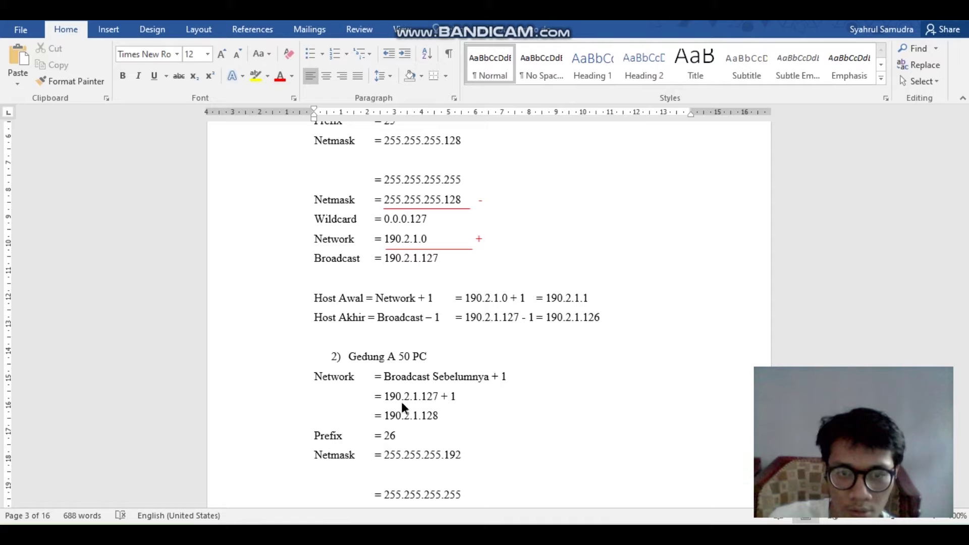
scroll(382, 406, "down", 1)
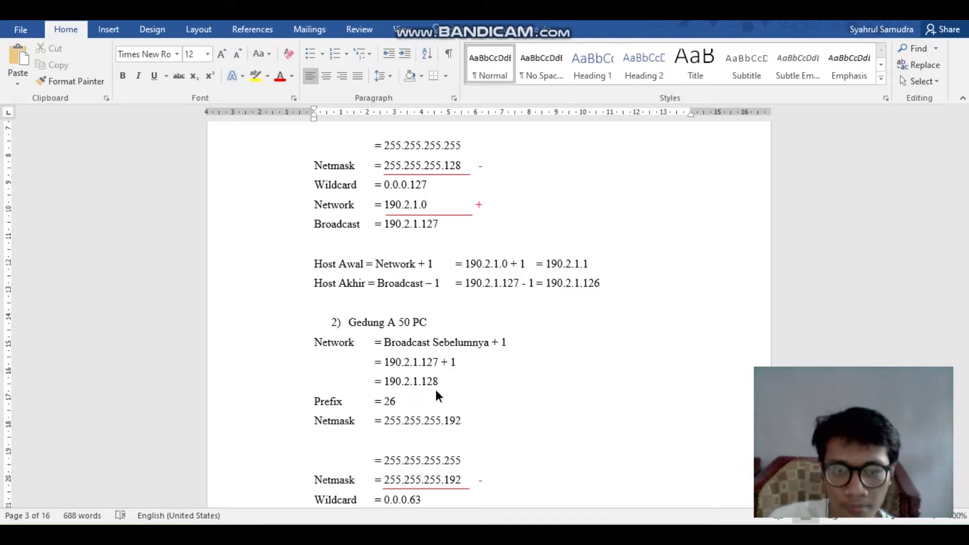
scroll(437, 393, "up", 1)
scroll(436, 391, "down", 2)
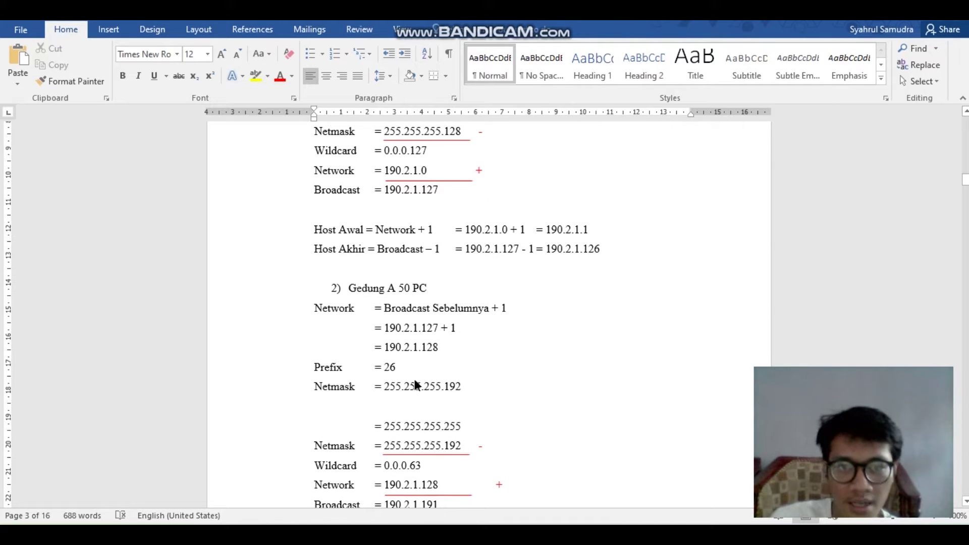
scroll(413, 375, "up", 1)
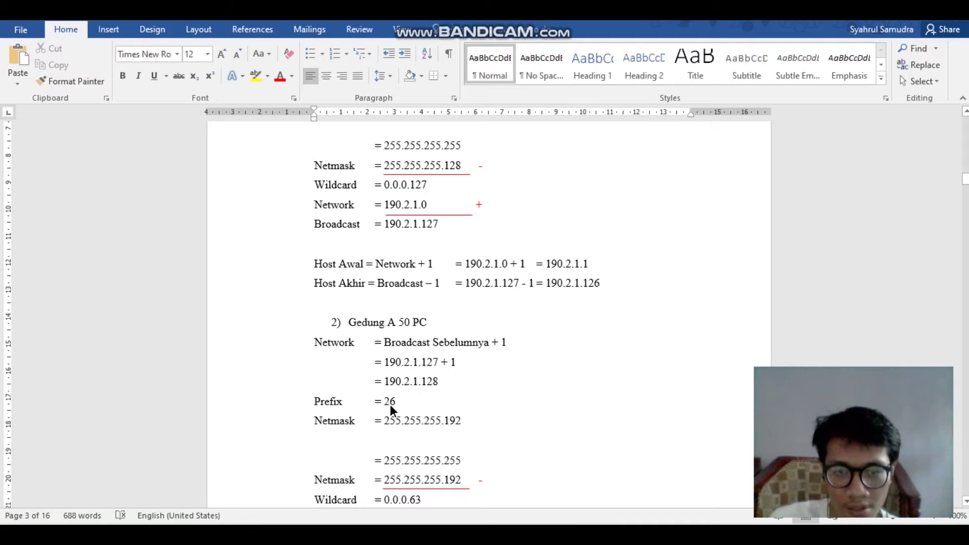
scroll(435, 453, "down", 2)
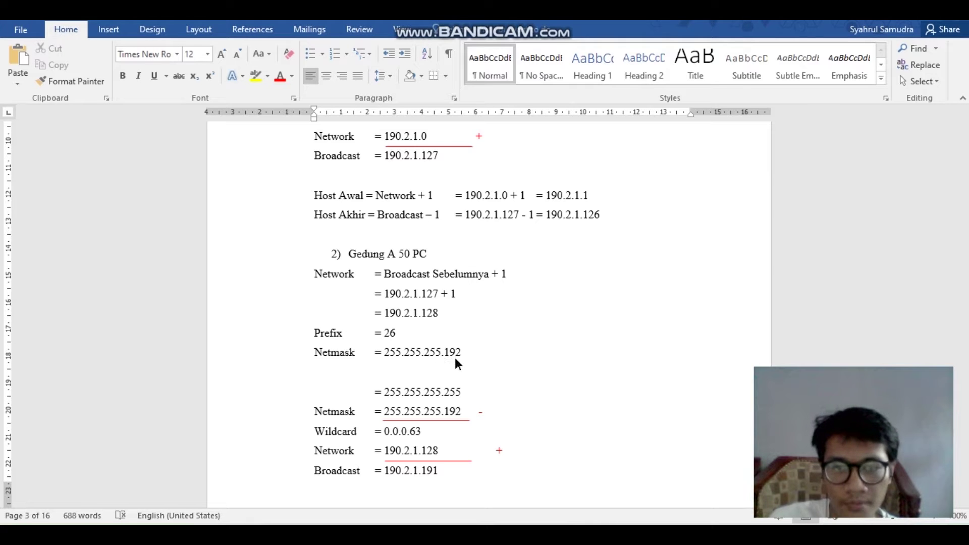
scroll(411, 382, "down", 2)
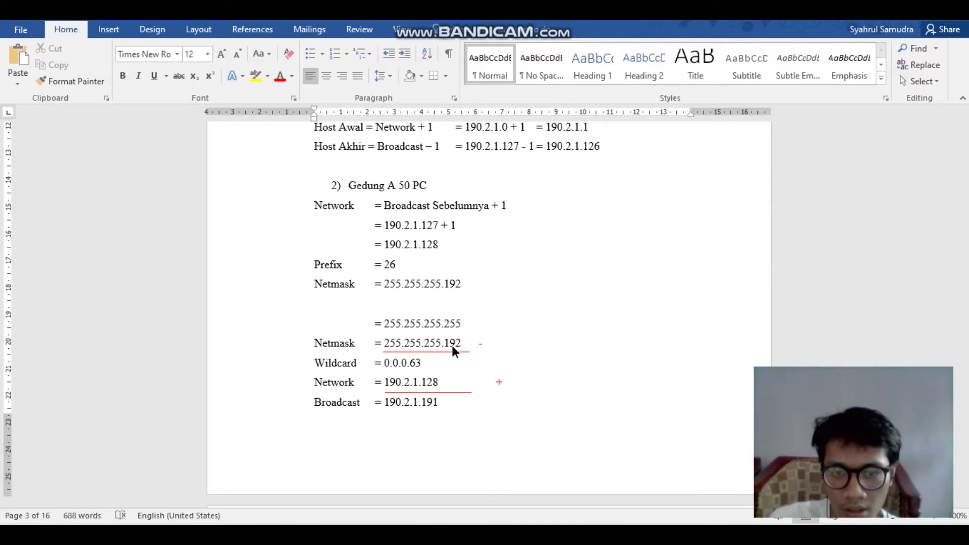
scroll(449, 361, "down", 1)
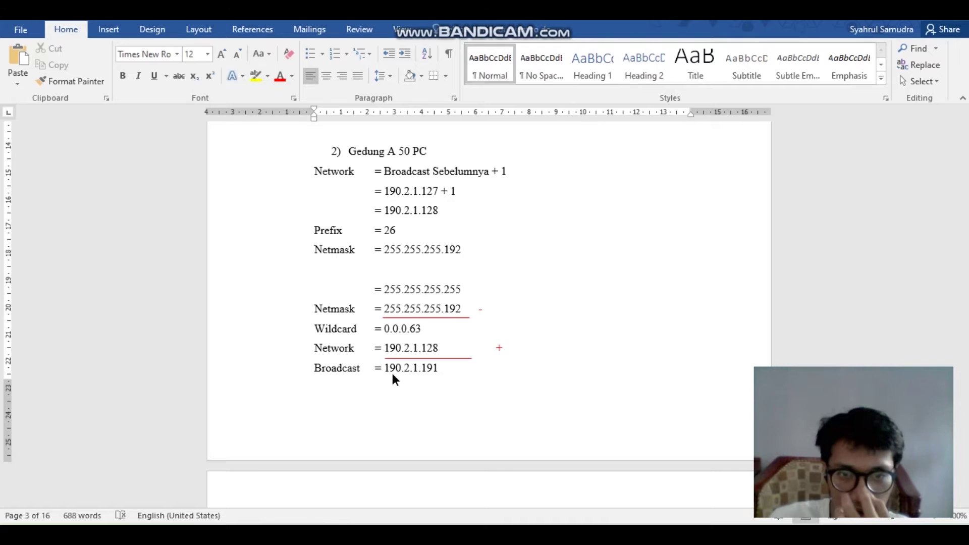
scroll(394, 380, "down", 1)
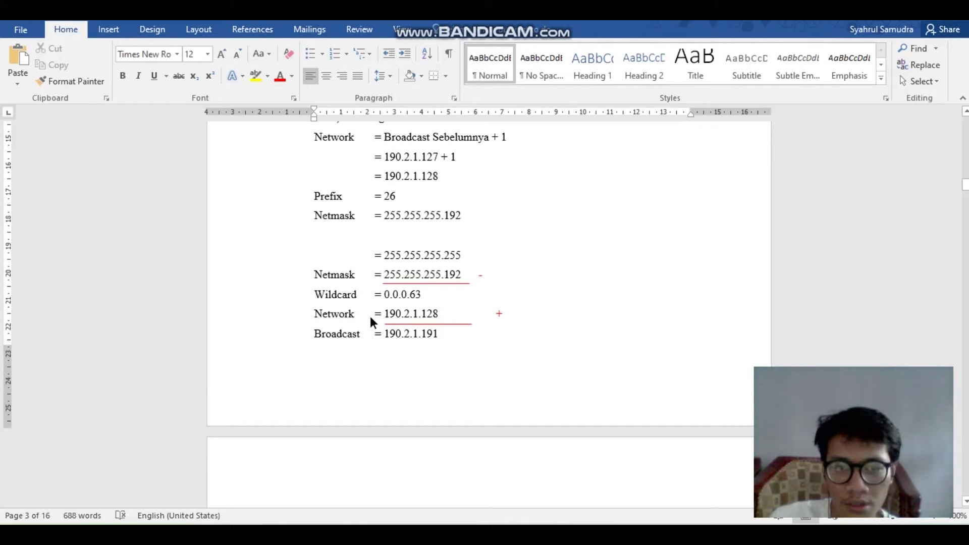
scroll(384, 343, "down", 5)
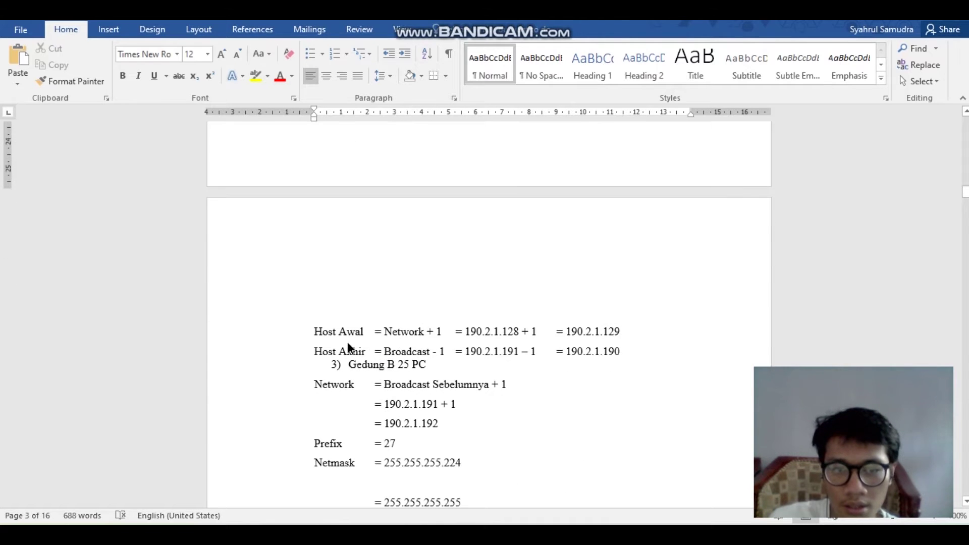
scroll(348, 342, "up", 2)
scroll(347, 342, "down", 1)
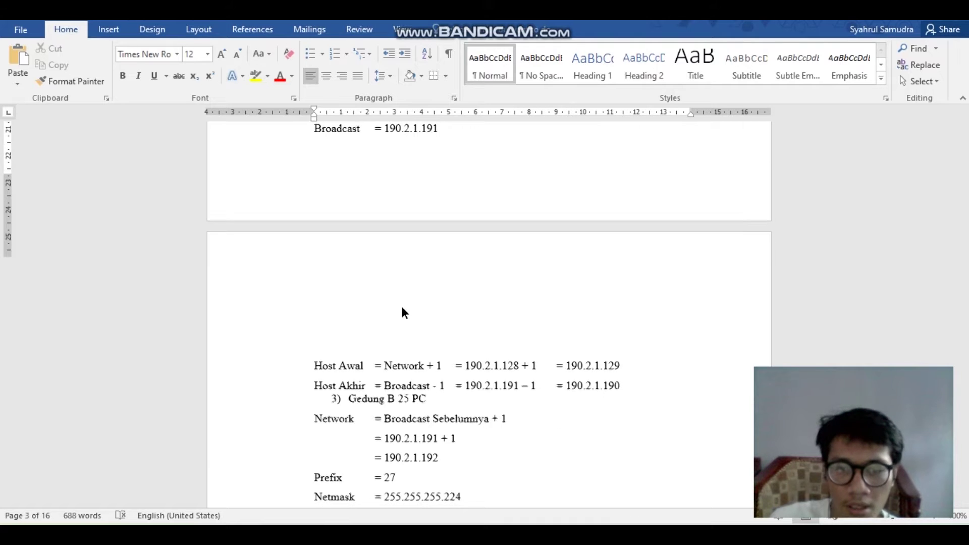
scroll(402, 308, "up", 1)
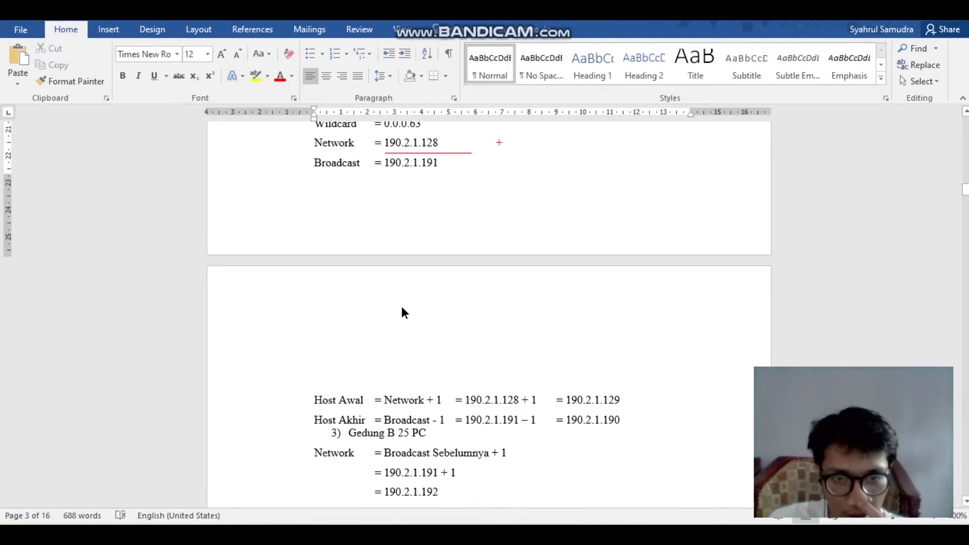
scroll(402, 308, "up", 6)
scroll(402, 308, "down", 6)
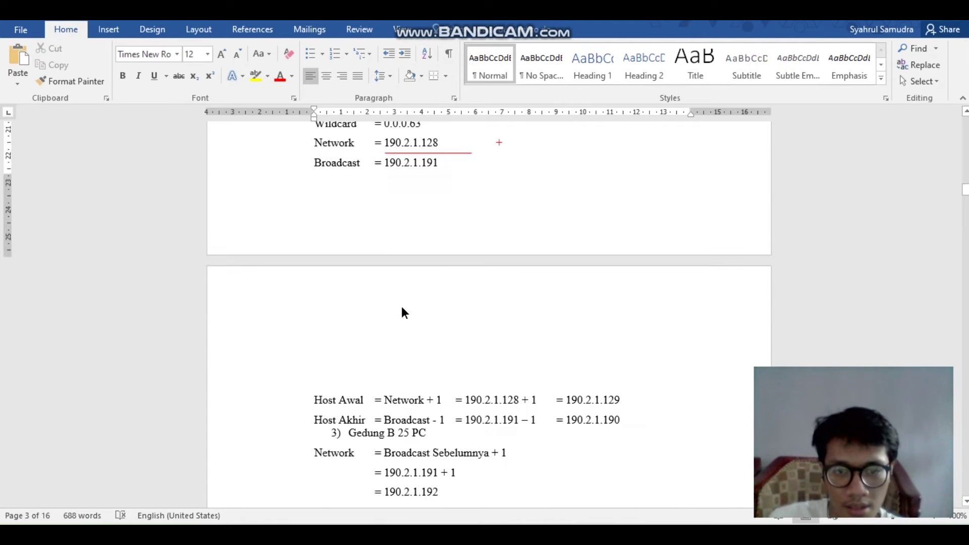
scroll(402, 308, "down", 2)
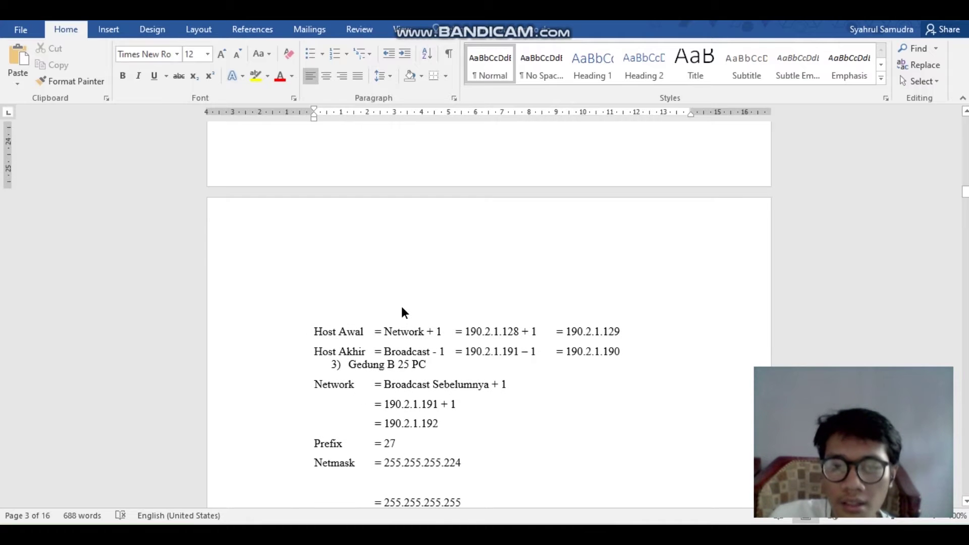
Examine the Gedung B (25 PC) subnet calculation, from its network address and netmask down to the Host Awal and Host Akhir lines.
scroll(402, 311, "down", 1)
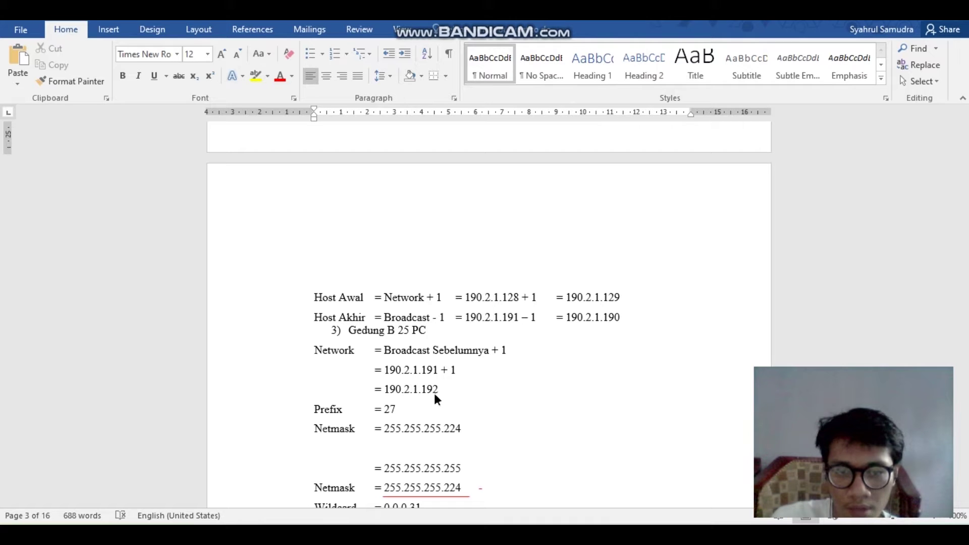
scroll(423, 367, "down", 1)
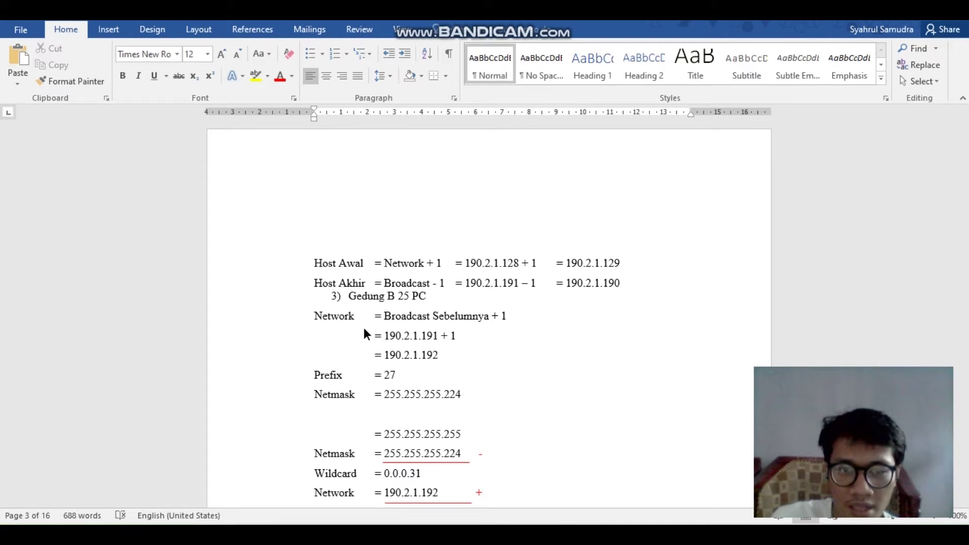
scroll(391, 398, "down", 1)
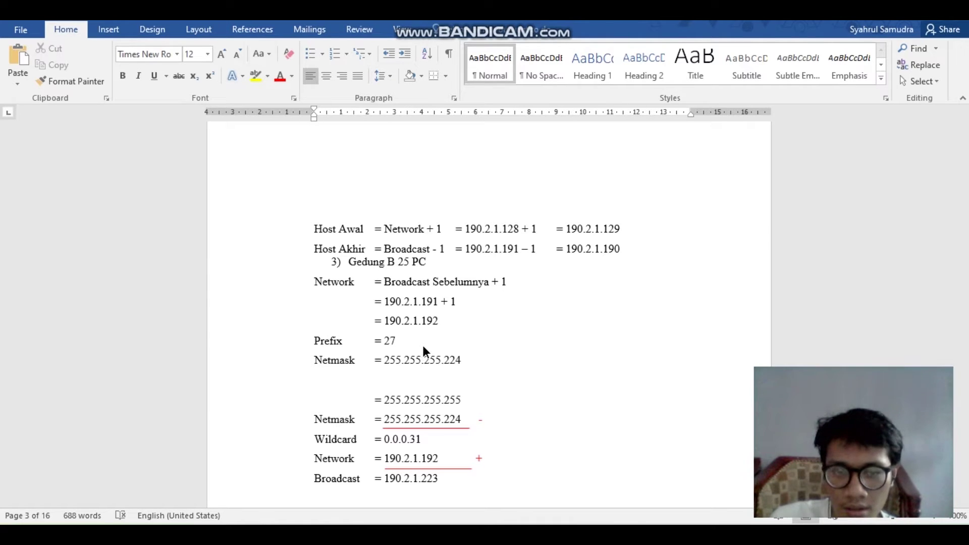
scroll(413, 351, "down", 3)
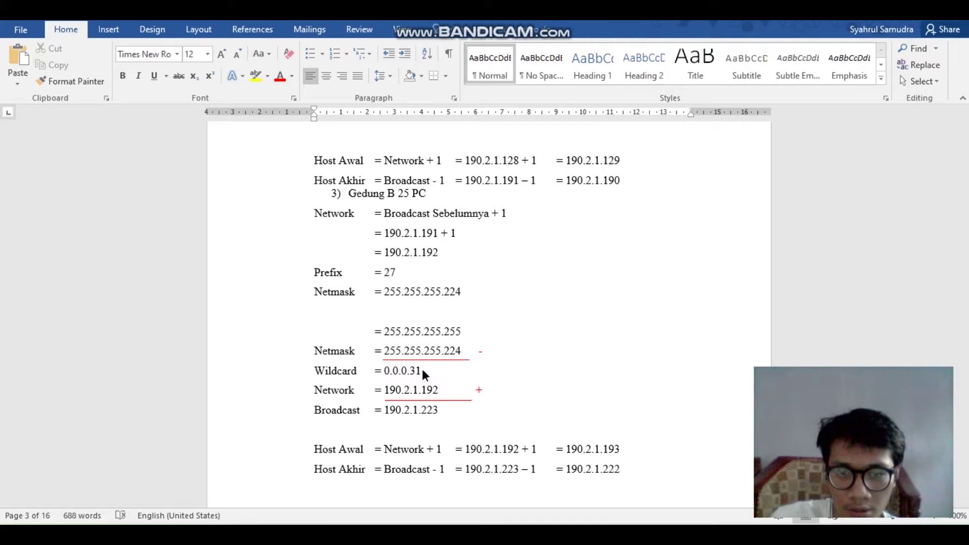
scroll(458, 356, "down", 1)
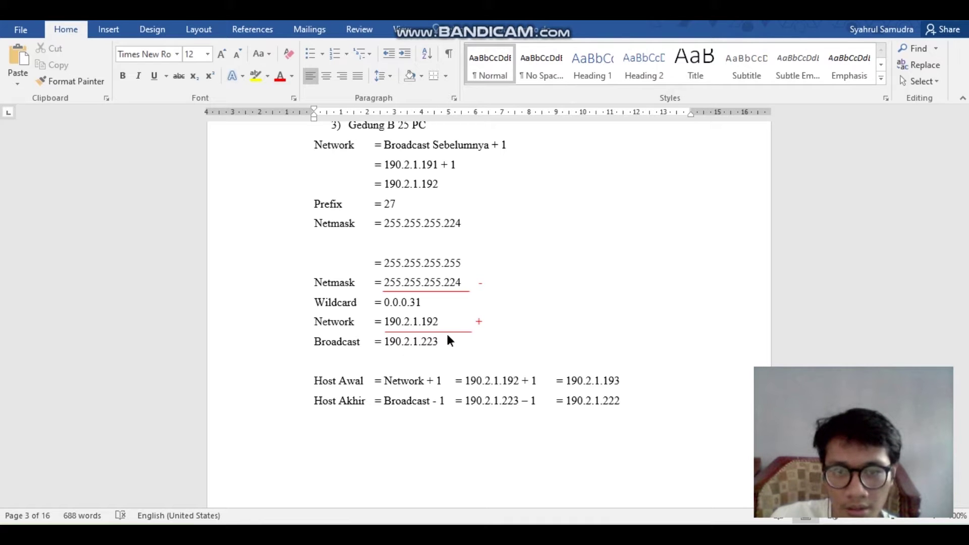
scroll(364, 425, "down", 1)
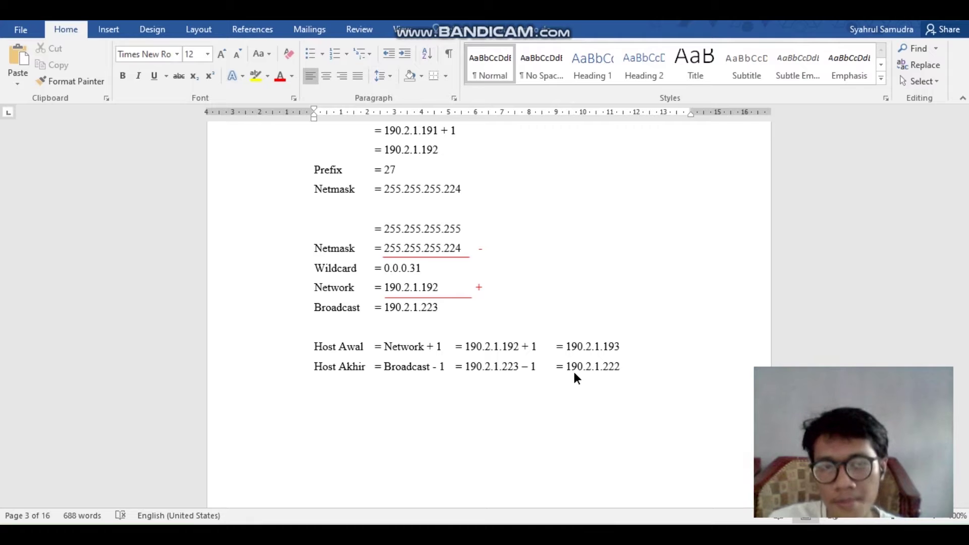
scroll(530, 375, "down", 3)
scroll(530, 374, "up", 1)
scroll(529, 376, "up", 4)
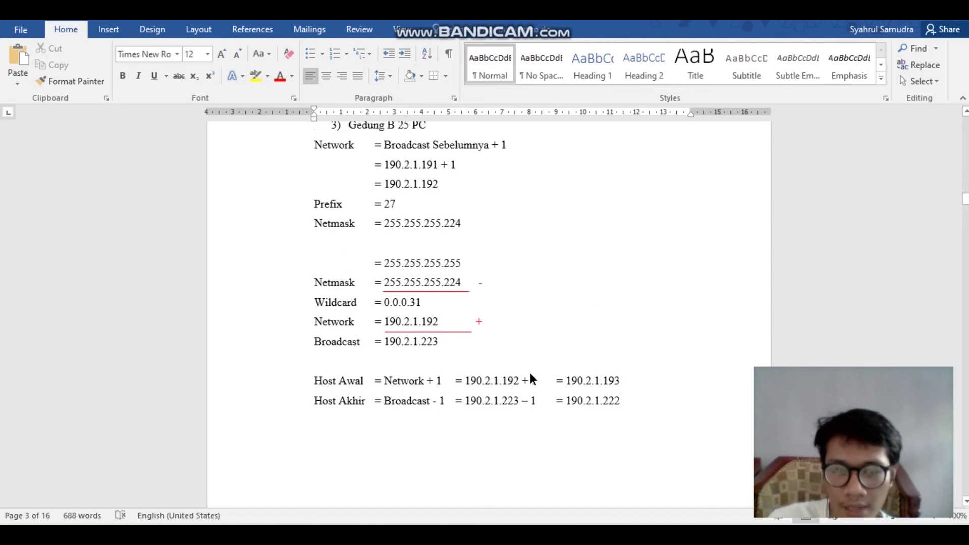
scroll(529, 375, "down", 2)
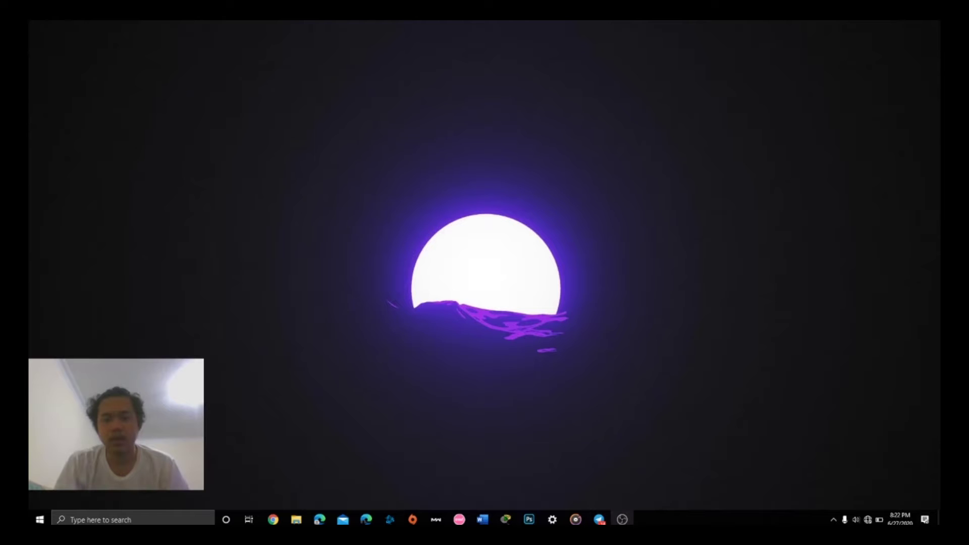
mouse_move(622, 520)
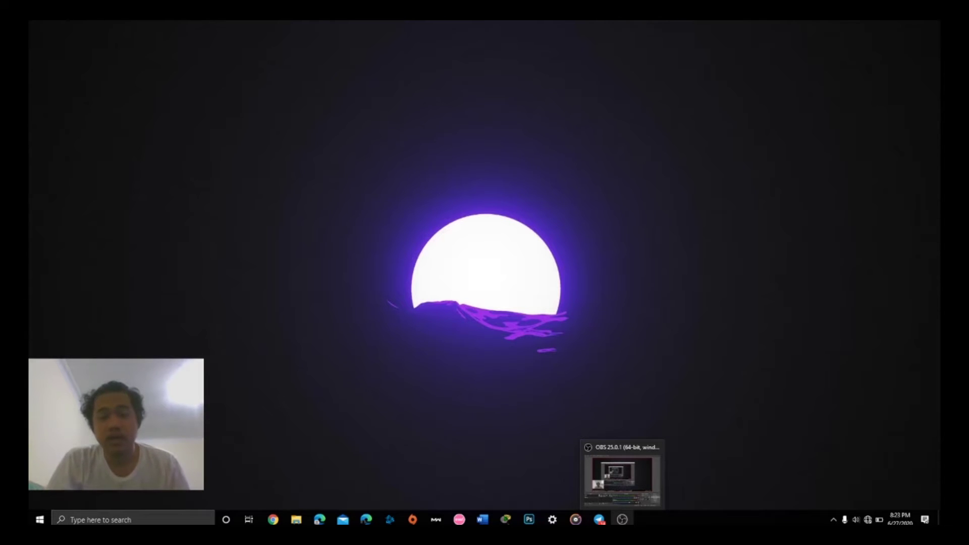
Switch to Subnetting_4.docx in Word and review the five-building prefix list at the start, including Gedung D and Gedung E.
left_click(622, 521)
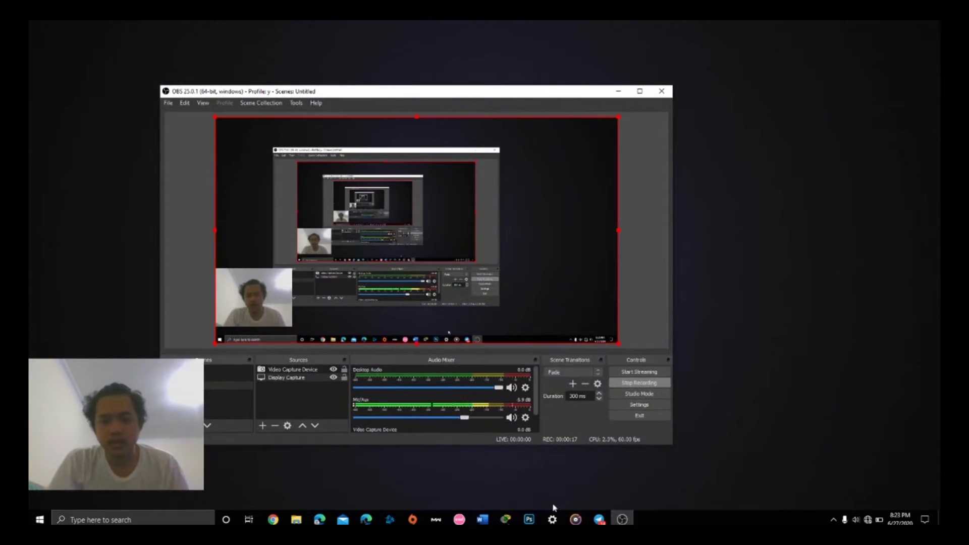
mouse_move(486, 521)
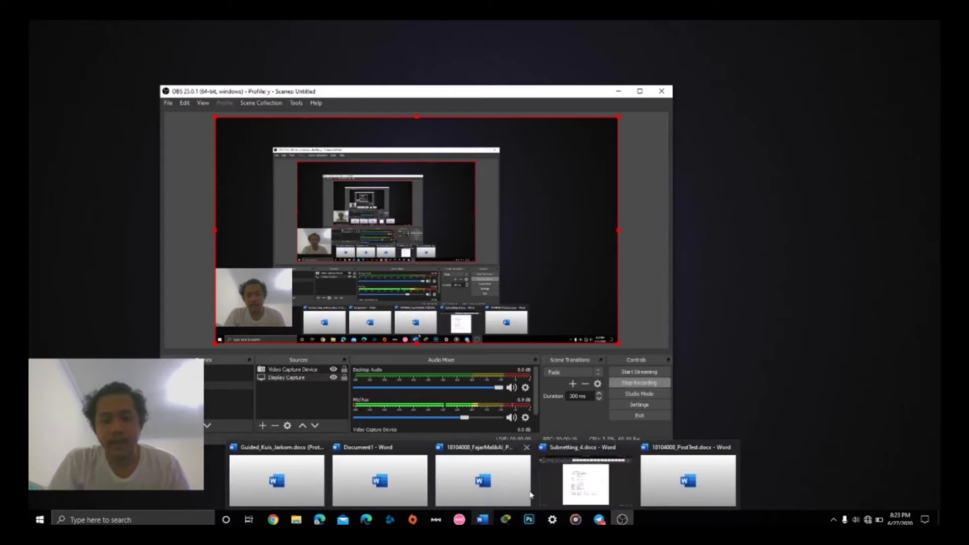
left_click(586, 480)
scroll(500, 353, "up", 5)
scroll(500, 353, "up", 15)
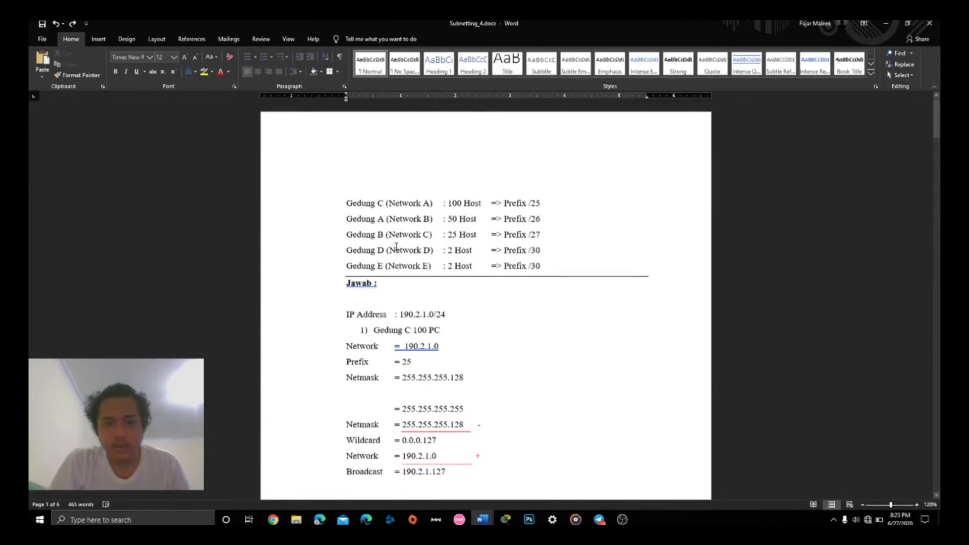
double_click(408, 265)
left_click(433, 268)
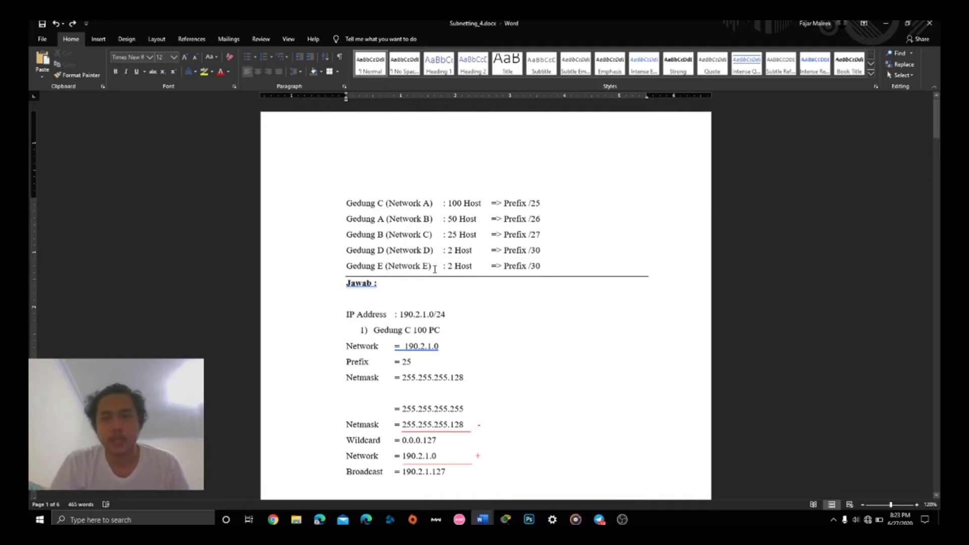
Skim from the prefix list past the earlier subnets to the start of the Gedung D (2 PC) calculation.
scroll(429, 272, "down", 10)
scroll(421, 273, "down", 20)
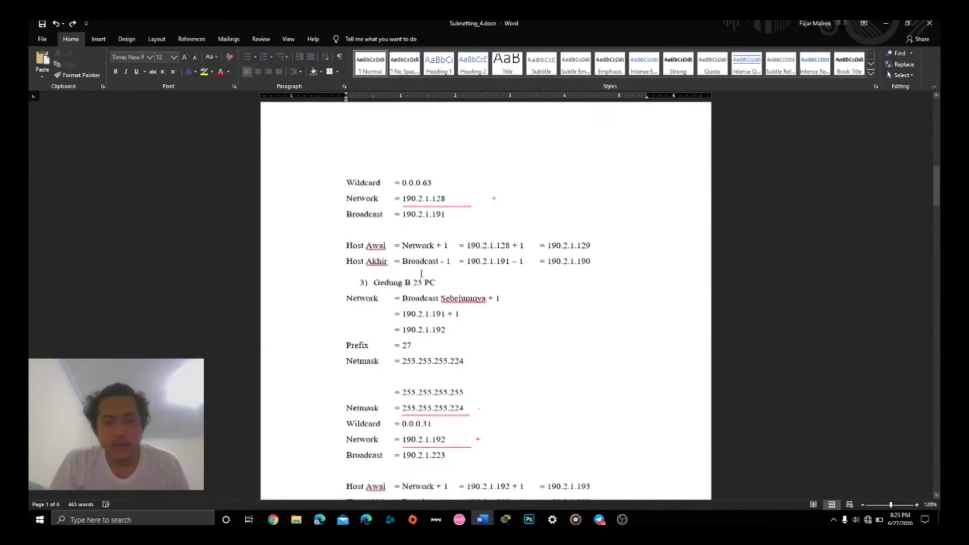
scroll(421, 273, "up", 5)
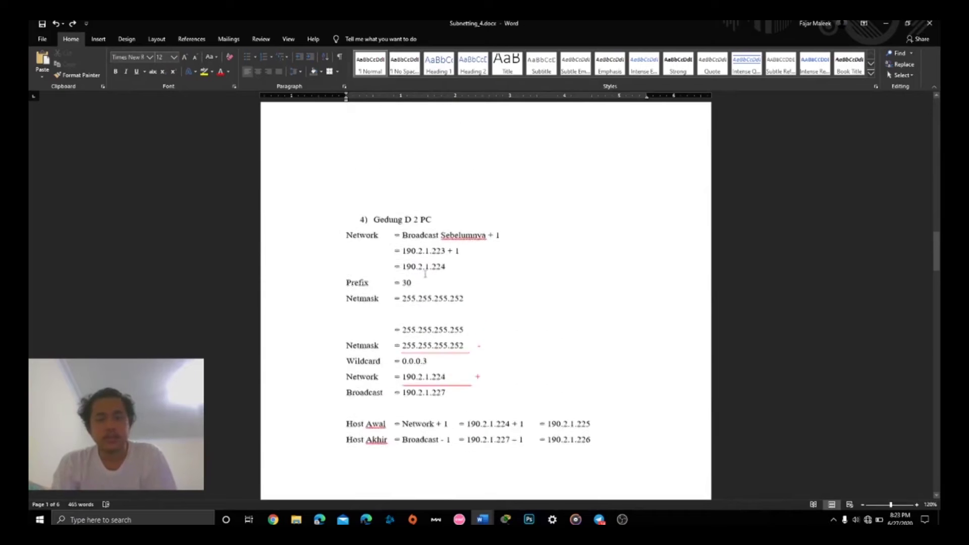
left_click(423, 310)
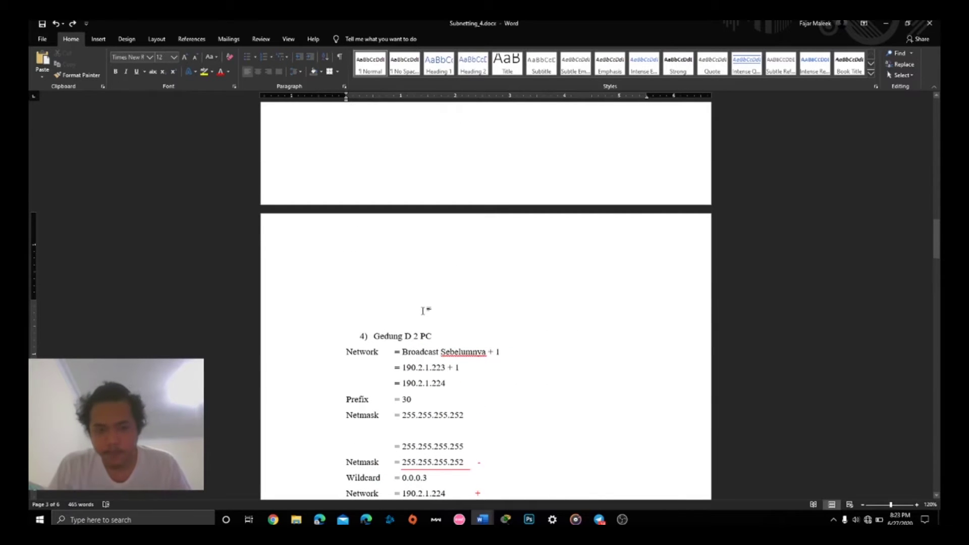
scroll(414, 314, "up", 1)
scroll(414, 314, "down", 2)
scroll(415, 292, "up", 1)
left_click(417, 265)
scroll(417, 265, "up", 8)
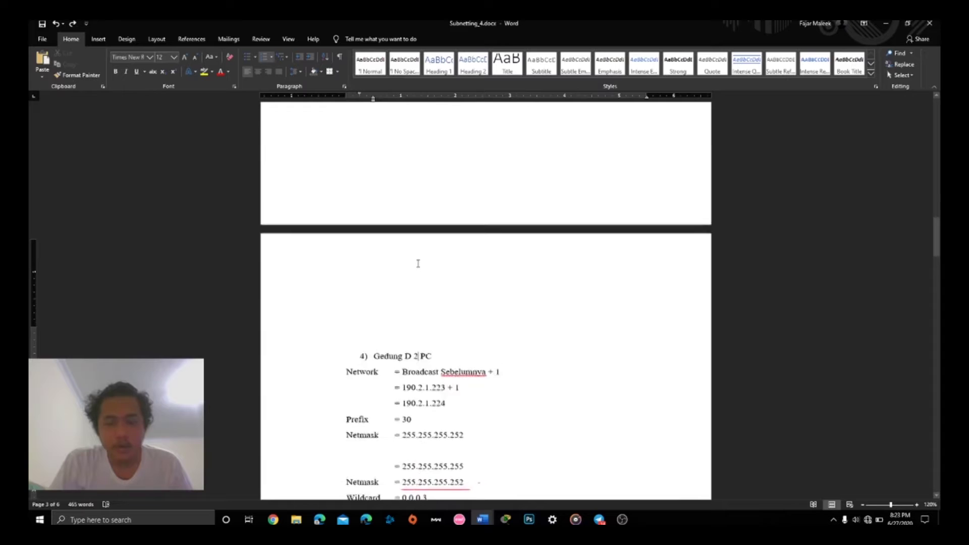
scroll(411, 266, "up", 10)
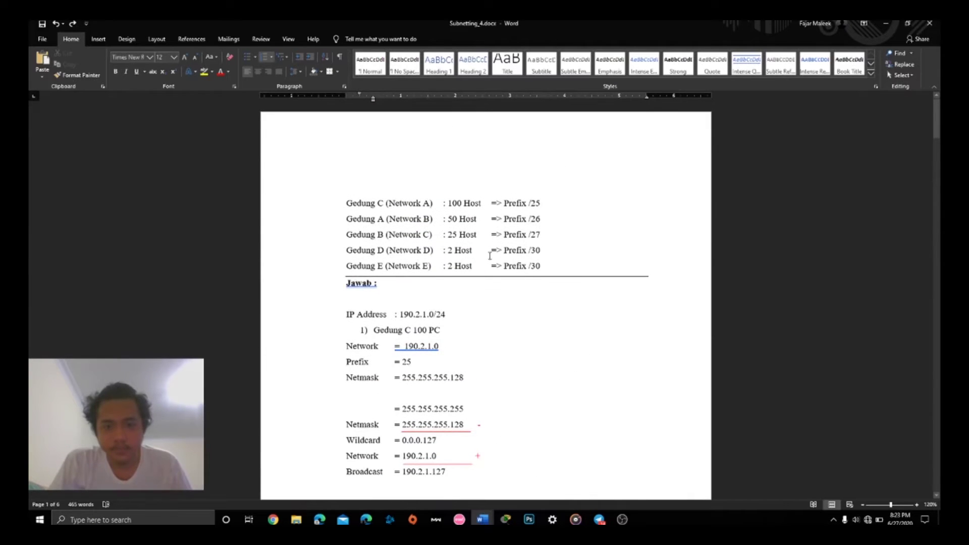
scroll(517, 257, "down", 20)
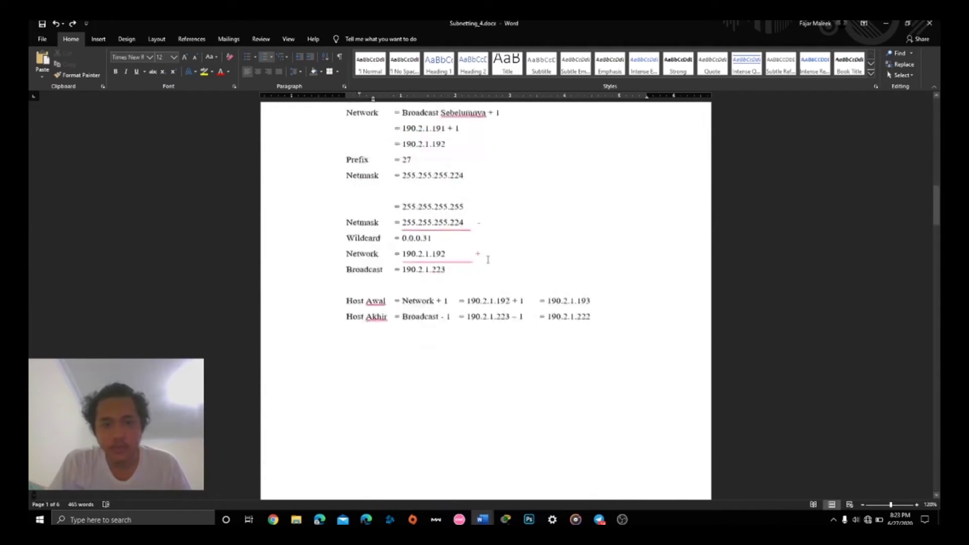
scroll(482, 261, "down", 3)
scroll(409, 241, "up", 2)
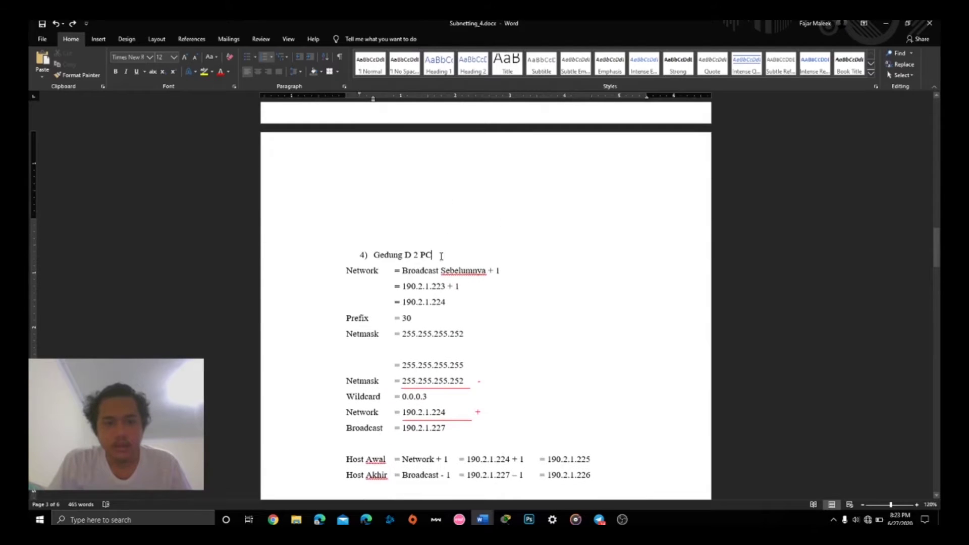
Trace Gedung D's network formula, Broadcast Sebelumnya + 1, back to the broadcast address in the Gedung B calculation.
double_click(369, 268)
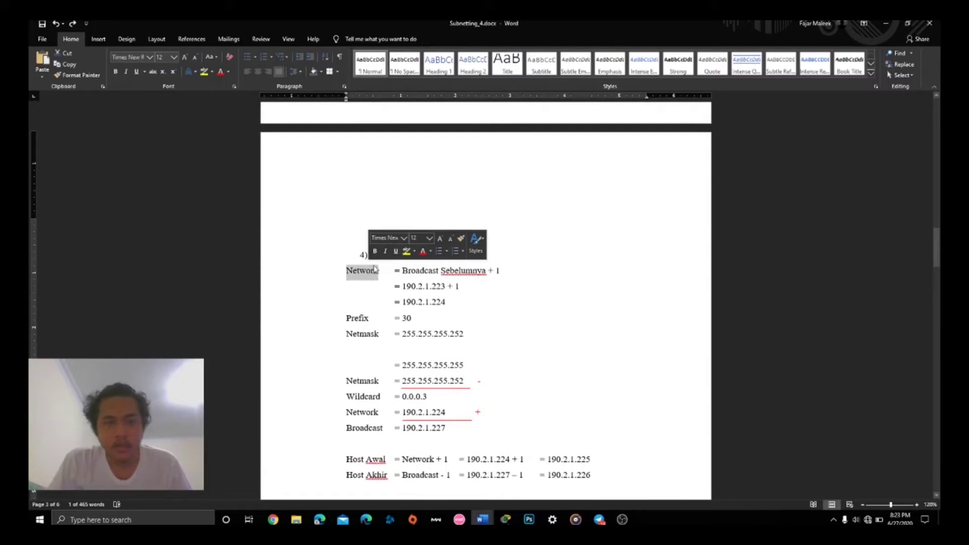
left_click(384, 271)
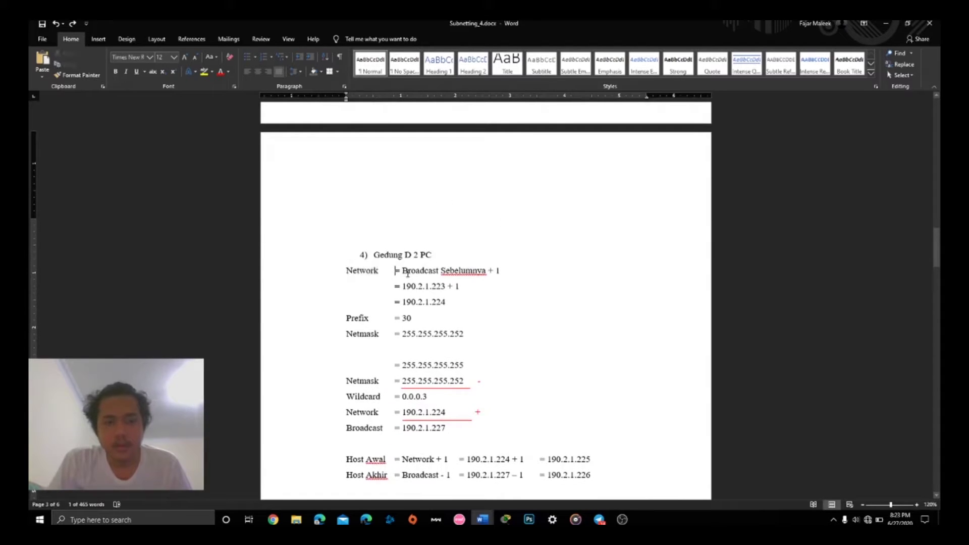
scroll(402, 271, "up", 1)
scroll(400, 305, "up", 3)
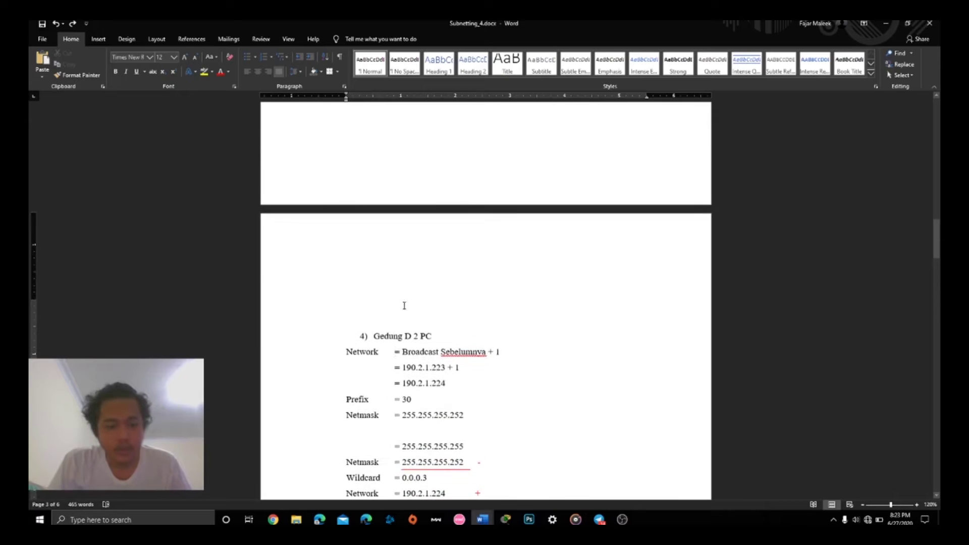
scroll(398, 305, "down", 2)
scroll(399, 305, "up", 1)
scroll(399, 304, "up", 4)
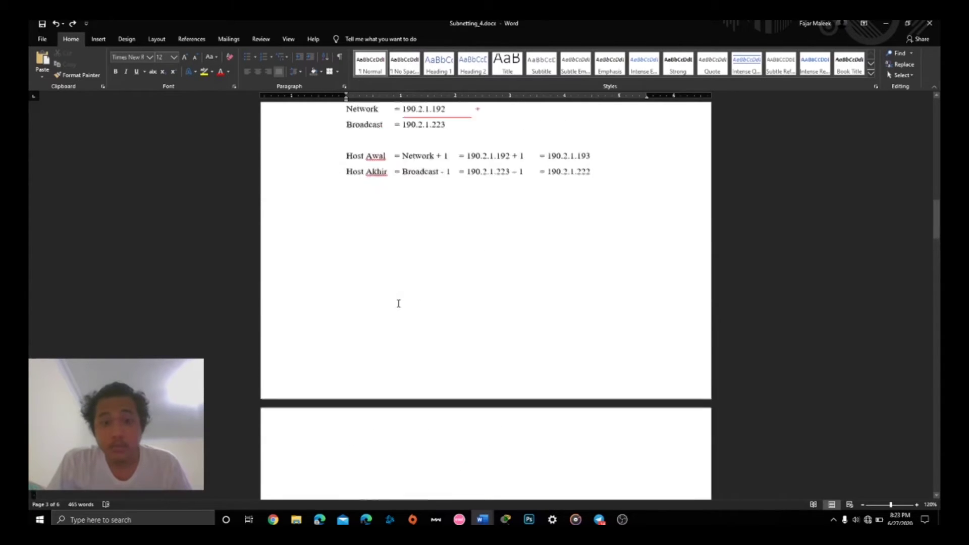
scroll(478, 272, "down", 1)
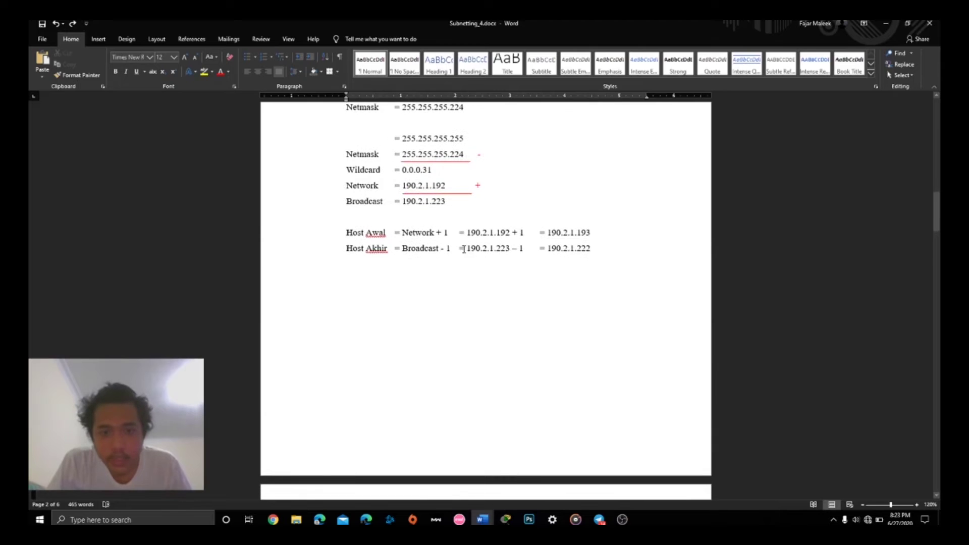
left_click_drag(466, 250, 495, 249)
scroll(495, 250, "down", 5)
double_click(467, 324)
scroll(478, 329, "down", 1)
left_click(478, 328)
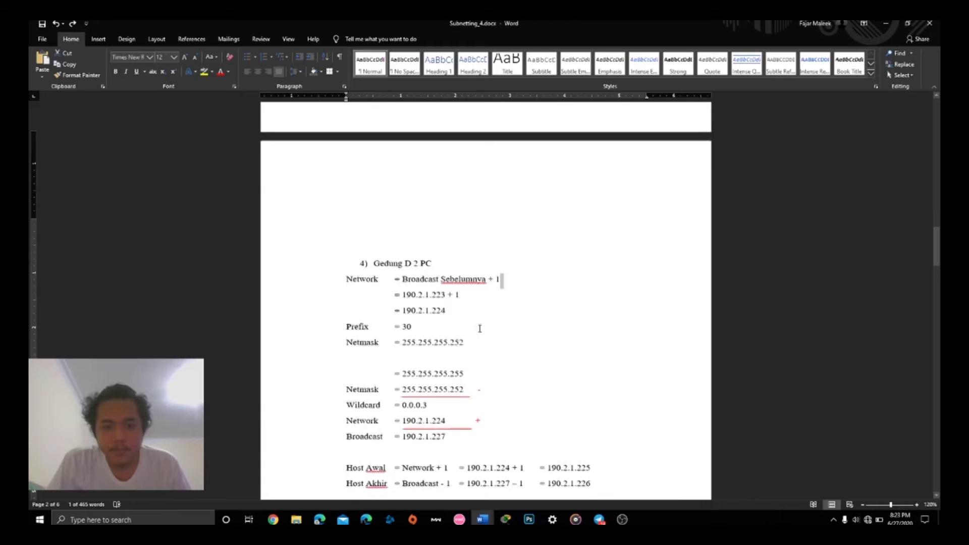
Check the first and last octets of Gedung D's resulting network address, just above the Prefix line.
double_click(407, 303)
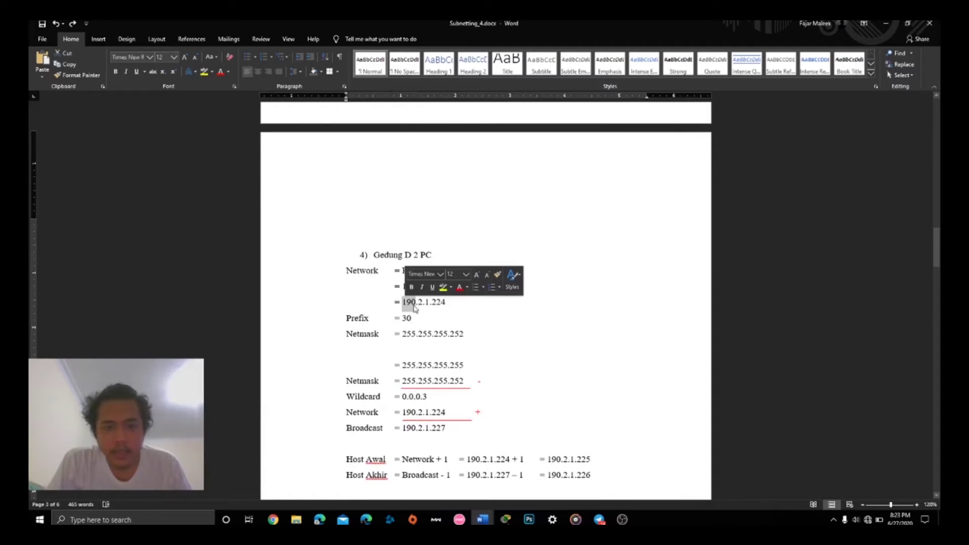
left_click(416, 303)
double_click(440, 303)
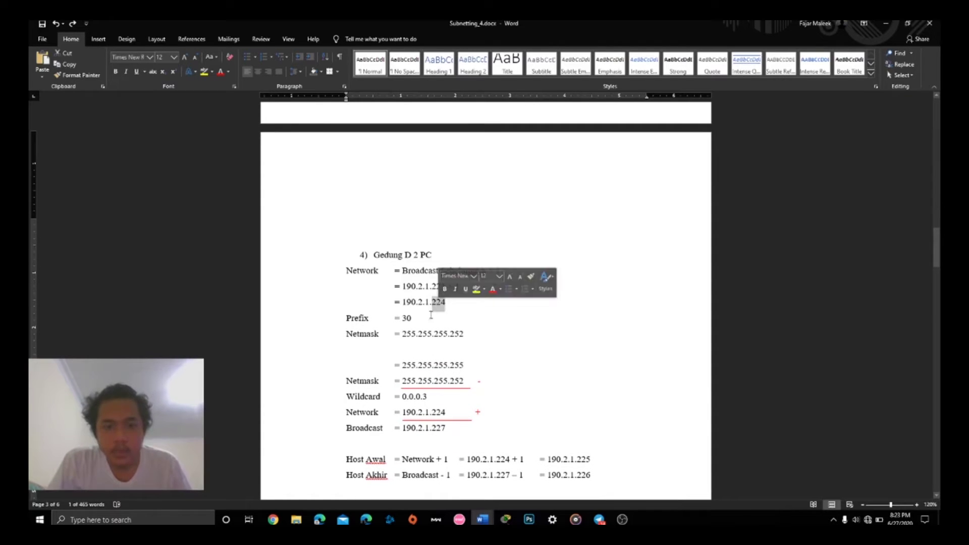
scroll(437, 288, "down", 1)
left_click(428, 266)
left_click(433, 293)
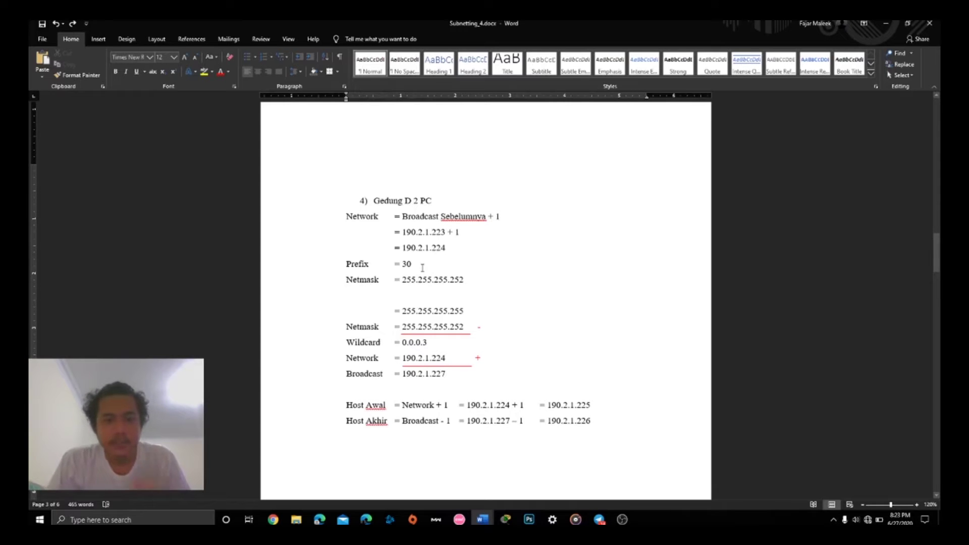
Read Gedung D's prefix and go through its netmask octet by octet.
left_click(416, 266)
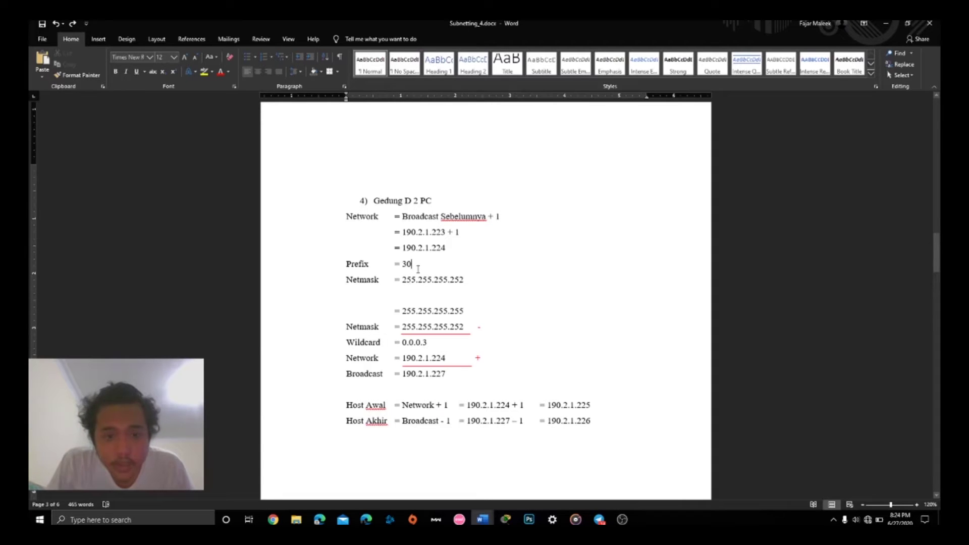
double_click(408, 280)
double_click(425, 280)
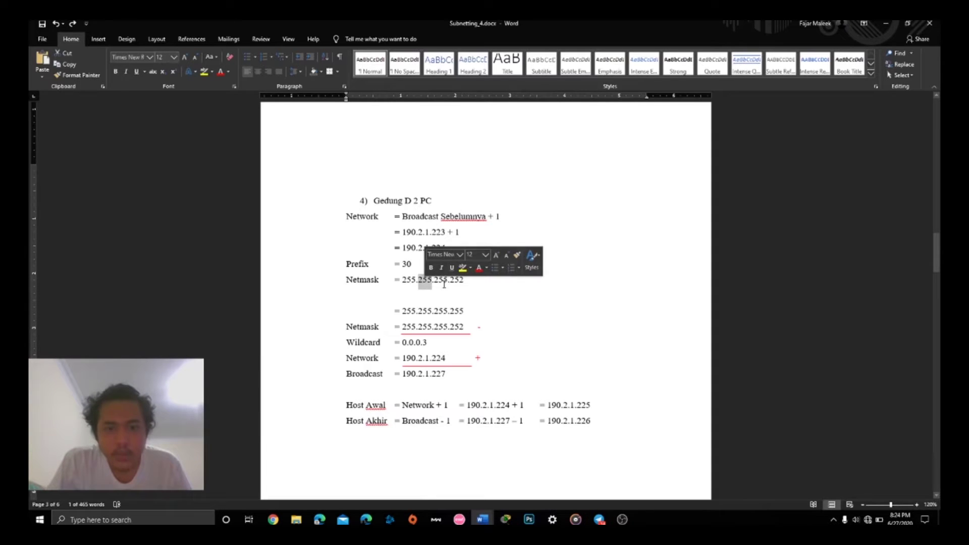
double_click(442, 281)
double_click(456, 280)
left_click(442, 290)
scroll(444, 287, "down", 2)
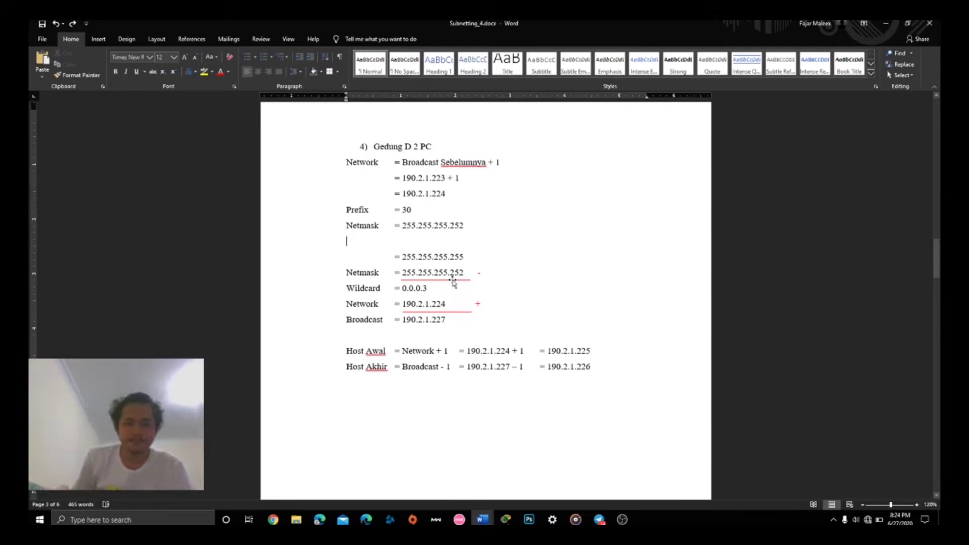
scroll(444, 273, "down", 1)
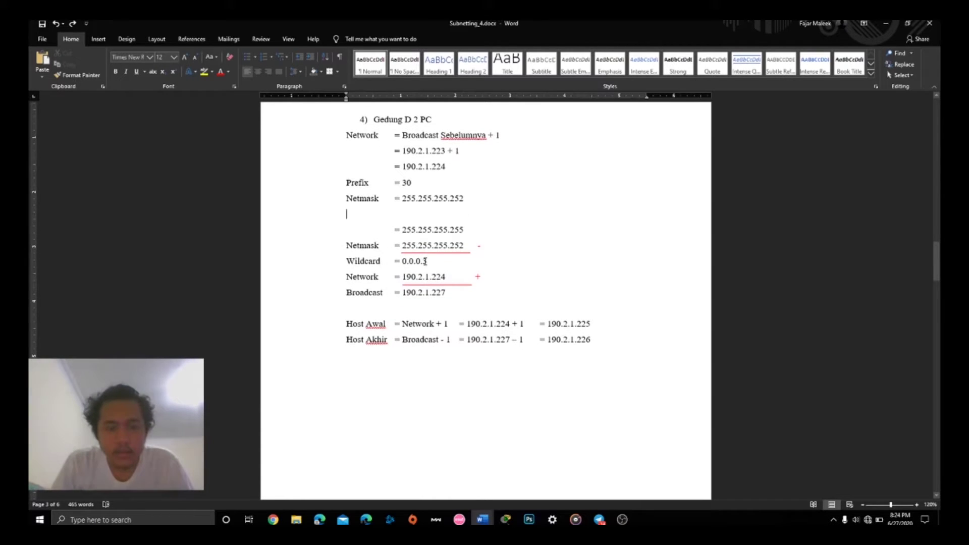
Follow Gedung D's wildcard calculation, subtracting the netmask from 255.255.255.255 octet by octet.
double_click(375, 261)
left_click(398, 277)
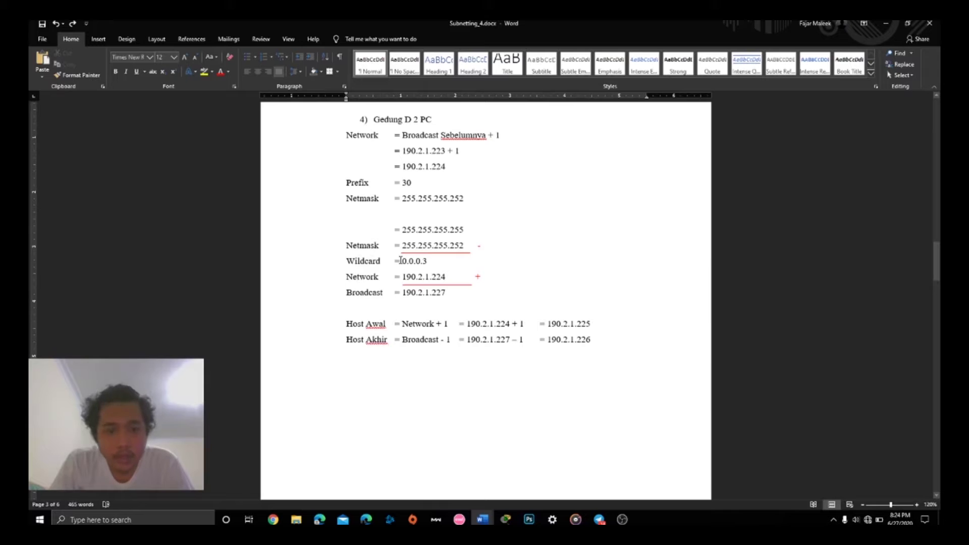
double_click(406, 229)
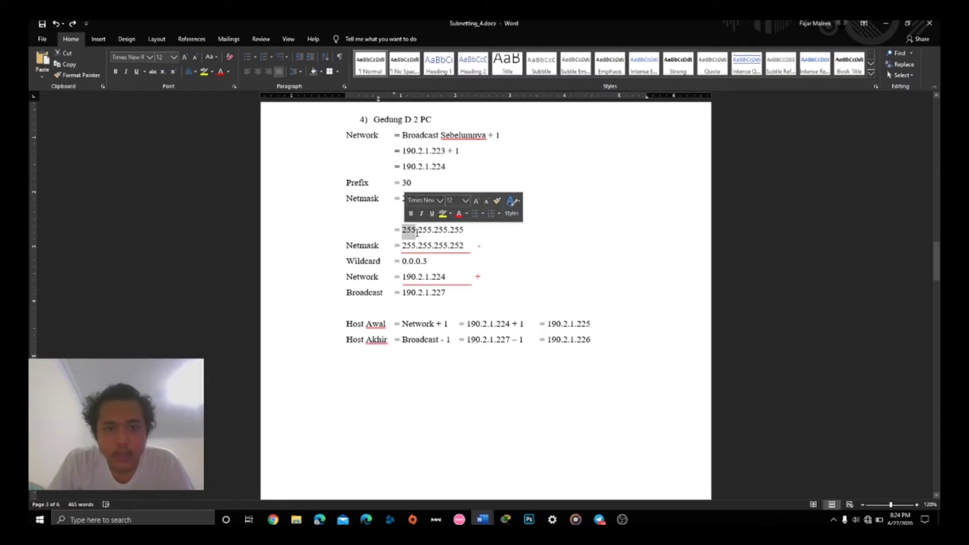
left_click(425, 230)
double_click(425, 230)
left_click(437, 231)
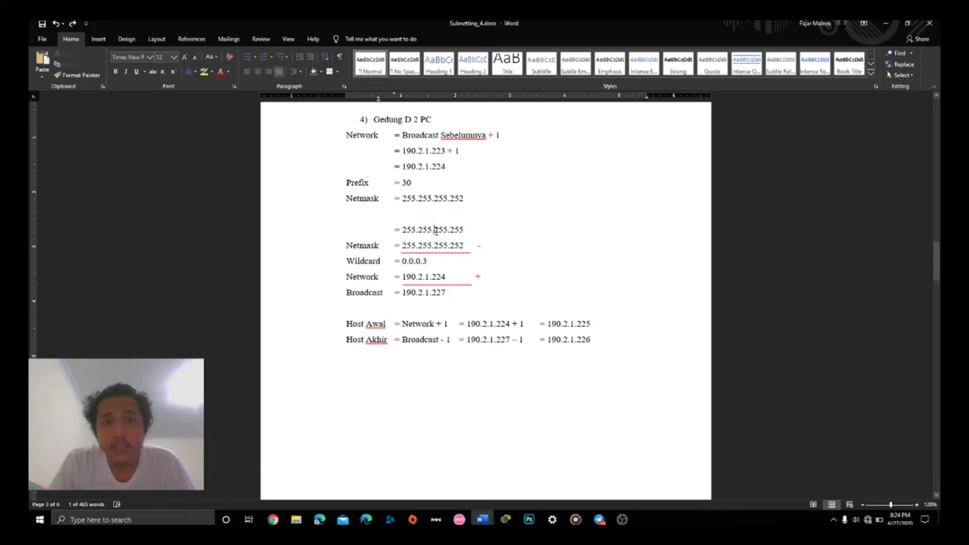
double_click(456, 230)
left_click(443, 247)
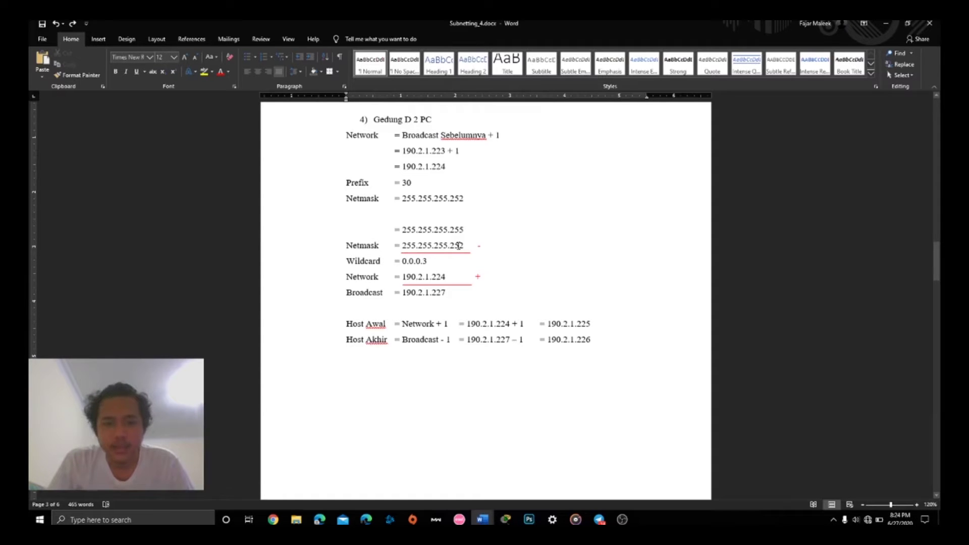
double_click(457, 245)
left_click(422, 261)
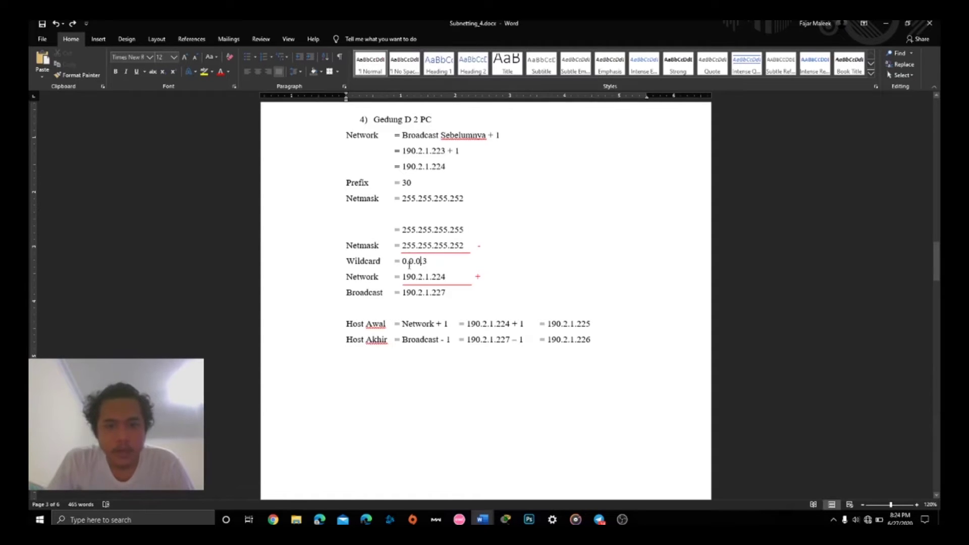
double_click(438, 263)
scroll(435, 278, "down", 1)
left_click(447, 261)
scroll(447, 261, "up", 1)
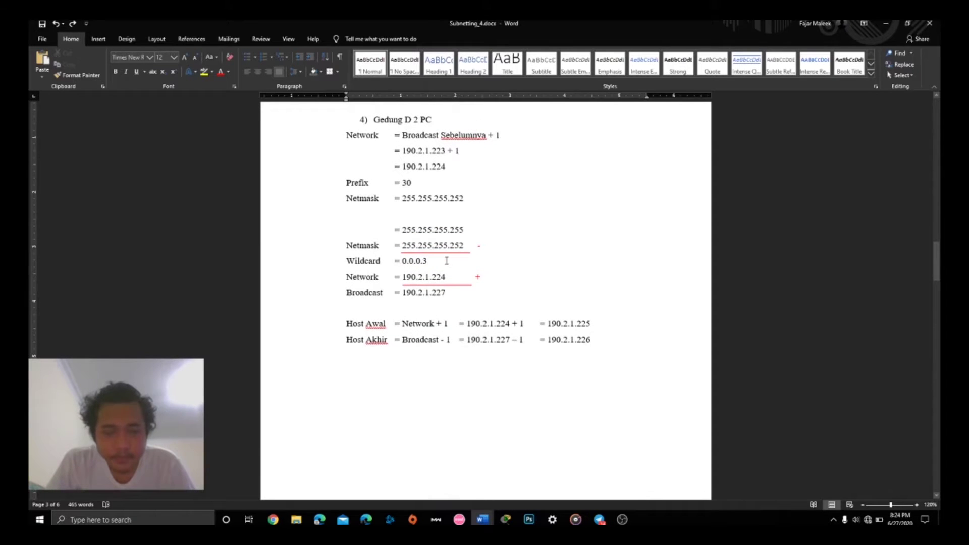
Follow Gedung D's broadcast calculation, adding the wildcard to the network address, down to the Host Awal line.
scroll(438, 269, "down", 1)
double_click(379, 266)
left_click(394, 267)
left_click(418, 254)
left_click(432, 265)
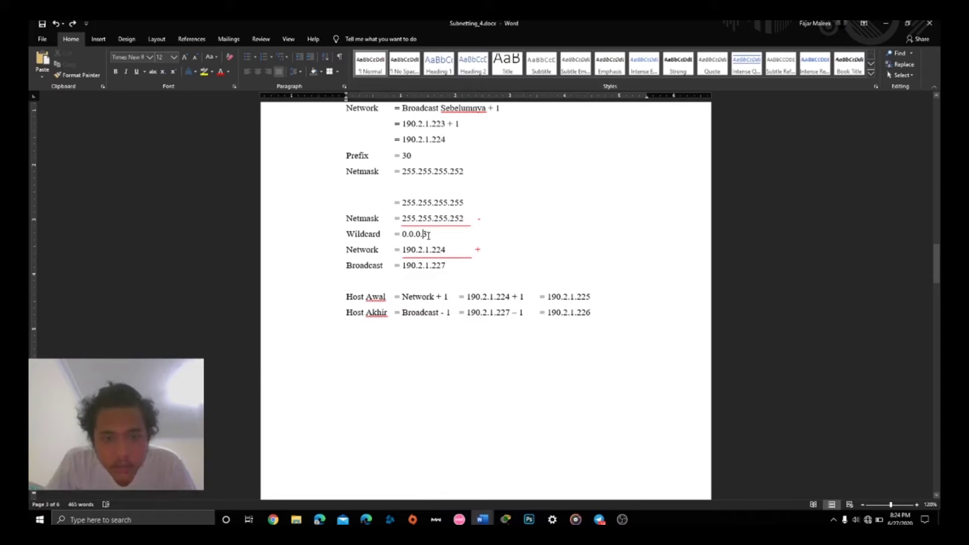
scroll(429, 235, "down", 1)
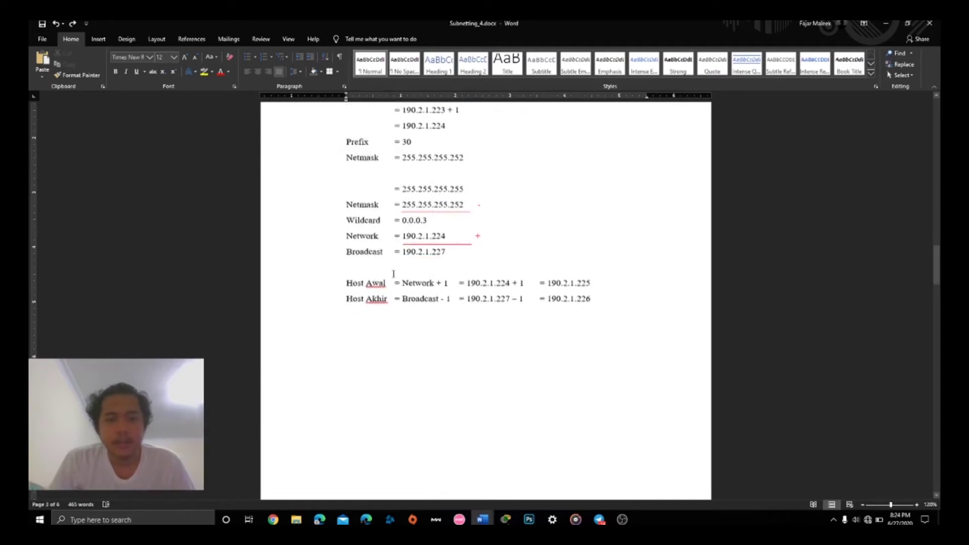
double_click(406, 238)
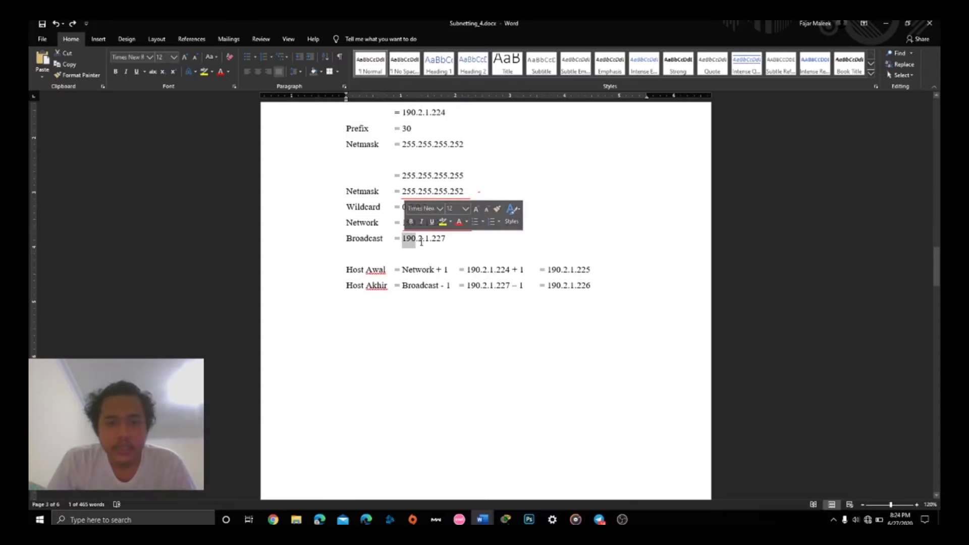
left_click(424, 239)
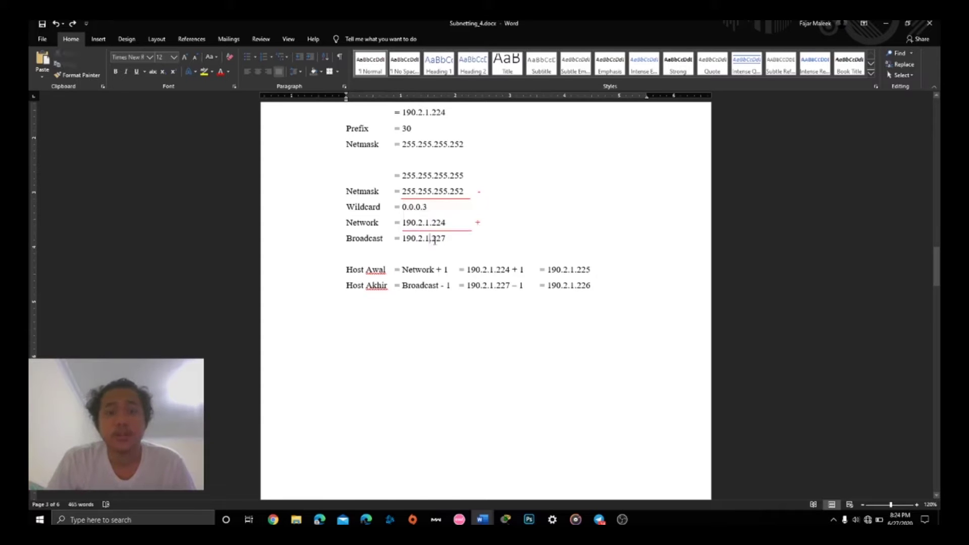
double_click(439, 239)
left_click(423, 262)
scroll(423, 263, "down", 1)
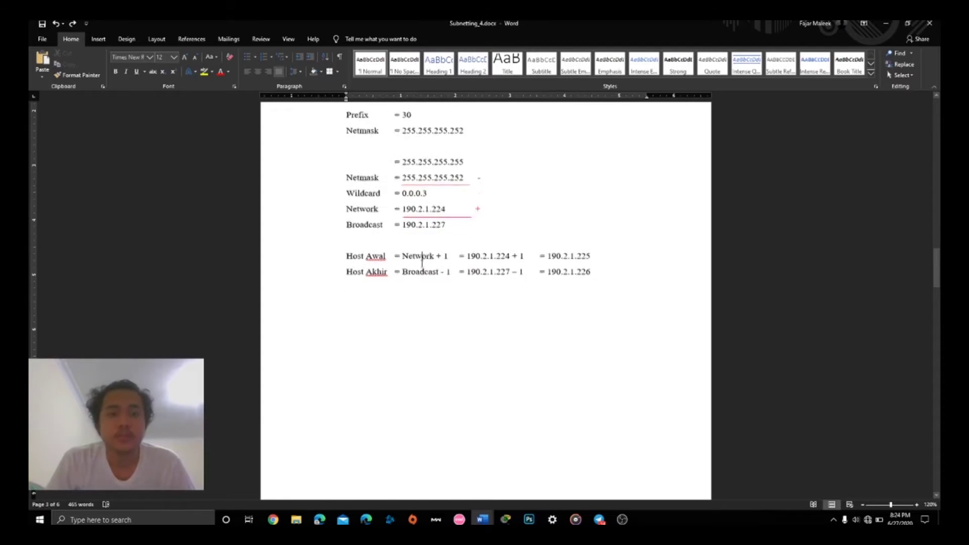
Read Gedung D's Host Awal formula, network plus 1, term by term.
scroll(423, 262, "up", 1)
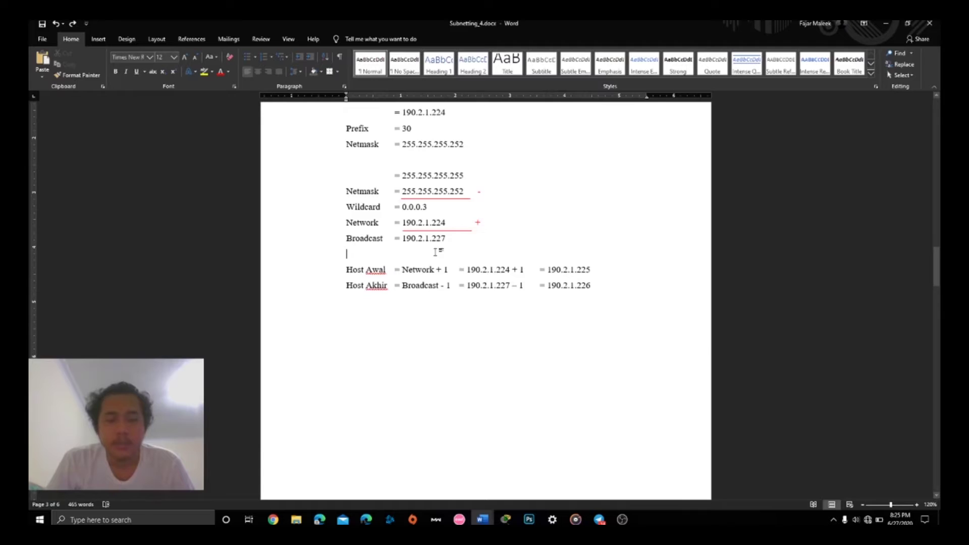
scroll(405, 249, "down", 1)
double_click(372, 244)
left_click(386, 244)
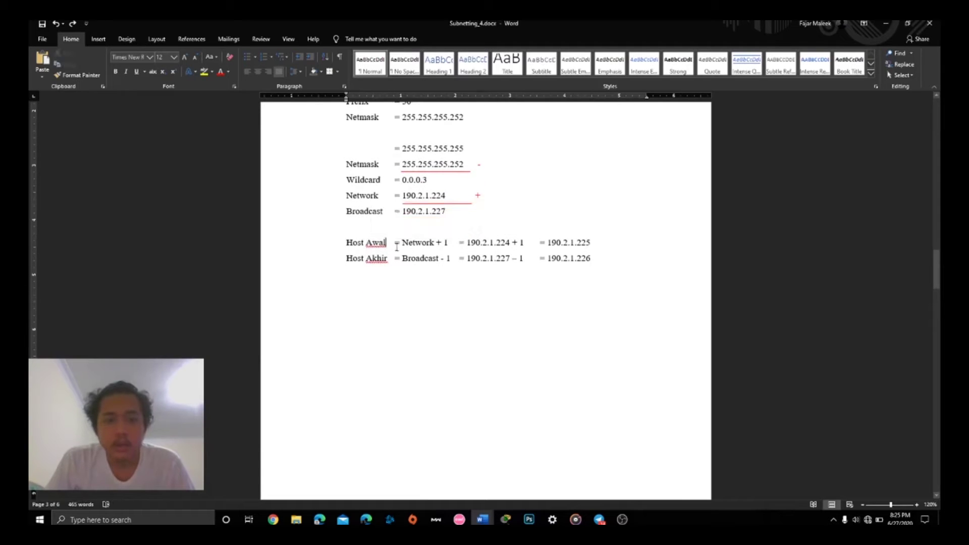
double_click(400, 244)
left_click(410, 248)
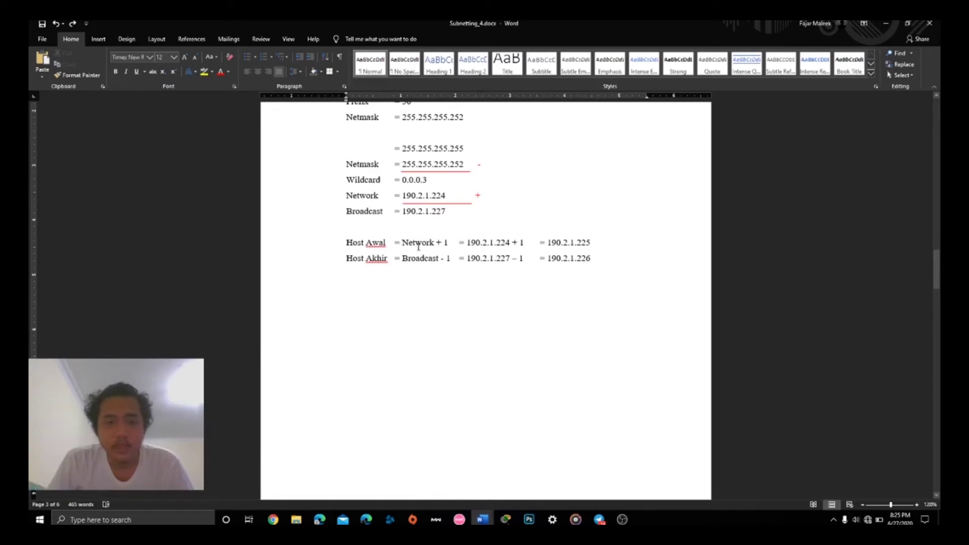
double_click(423, 244)
double_click(446, 243)
Follow Gedung D's Host Awal addition from the network address through to the resulting first host address.
left_click(476, 244)
double_click(476, 243)
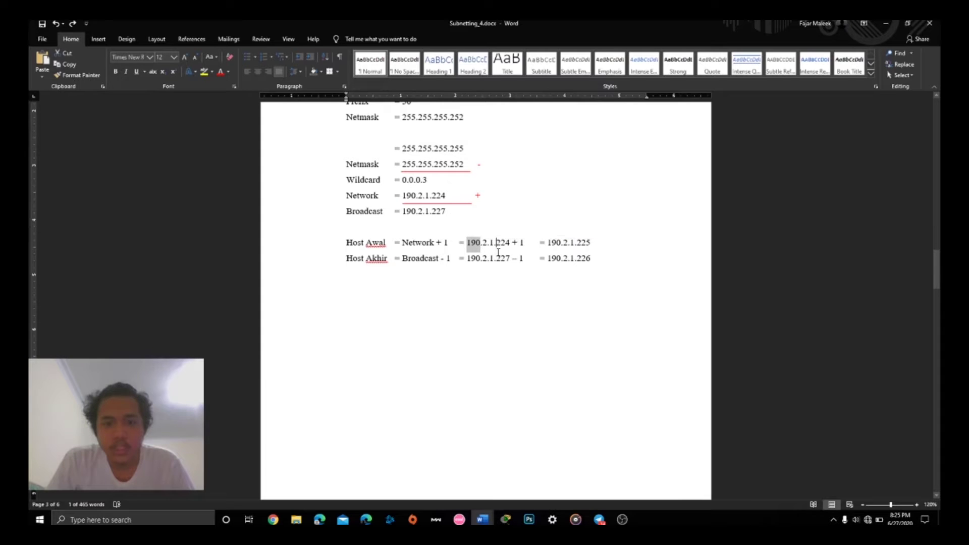
left_click(497, 244)
double_click(505, 244)
left_click(514, 244)
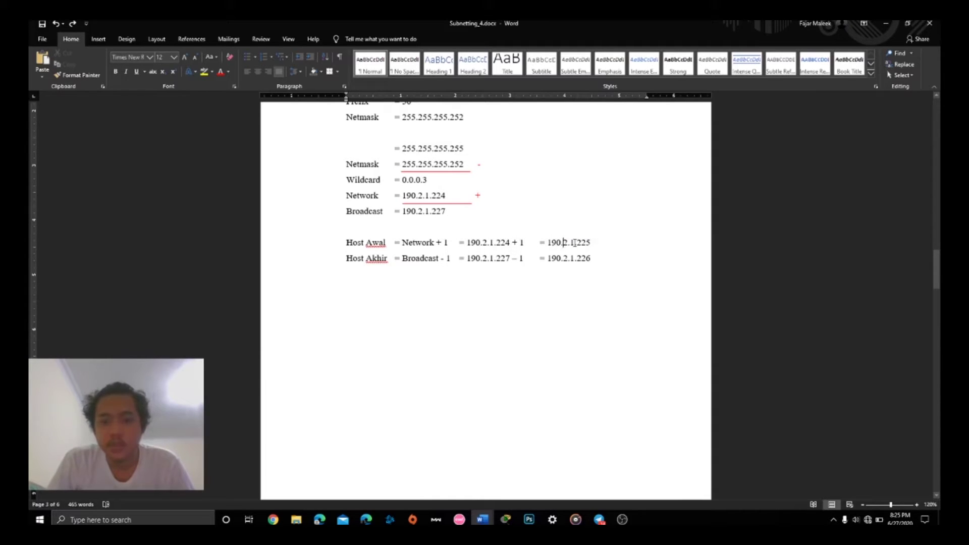
left_click_drag(594, 243, 545, 243)
Follow Gedung D's Host Akhir calculation, subtracting 1 from the broadcast address, through to the last host address.
left_click(472, 275)
scroll(472, 256, "down", 1)
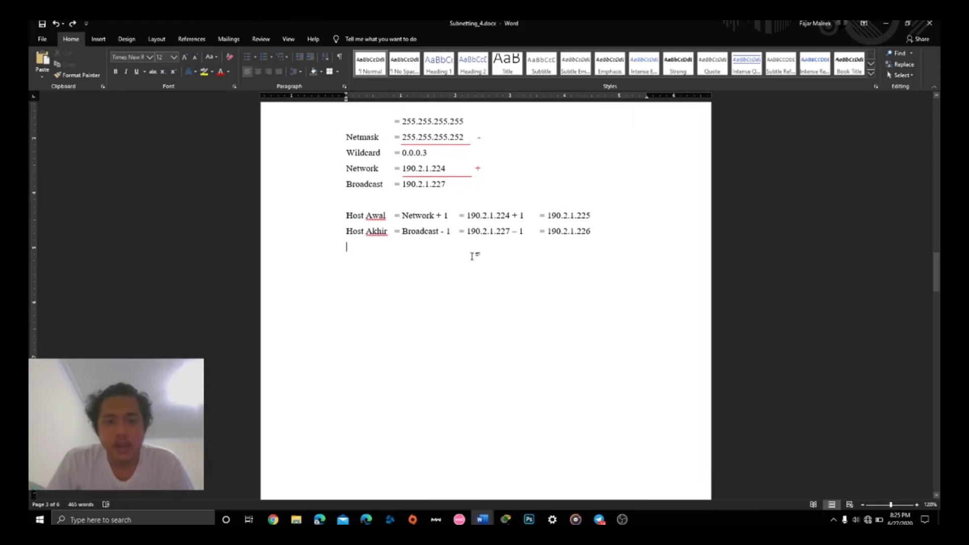
double_click(418, 236)
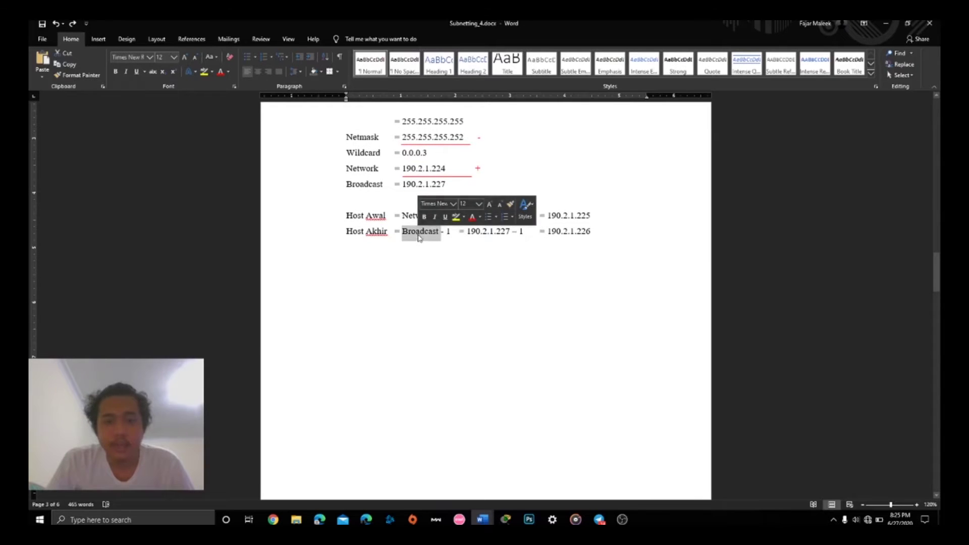
scroll(418, 238, "up", 1)
left_click_drag(411, 212, 446, 212)
left_click(412, 212)
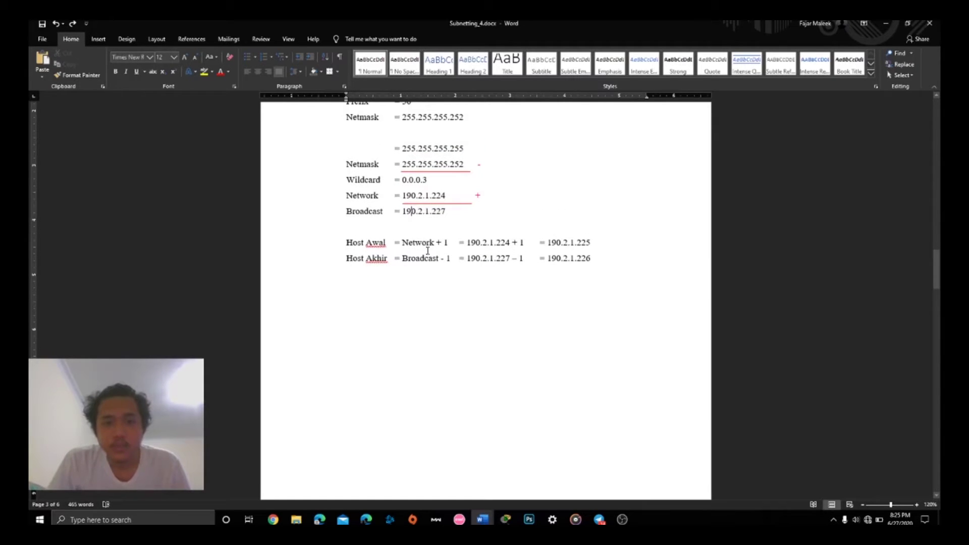
left_click_drag(446, 211, 435, 212)
left_click(444, 259)
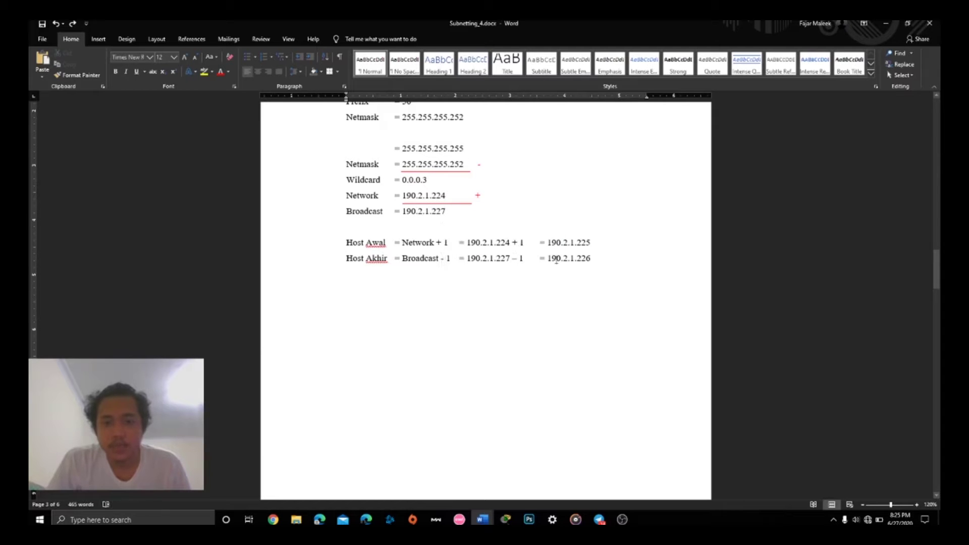
left_click_drag(548, 260, 573, 260)
left_click(569, 260)
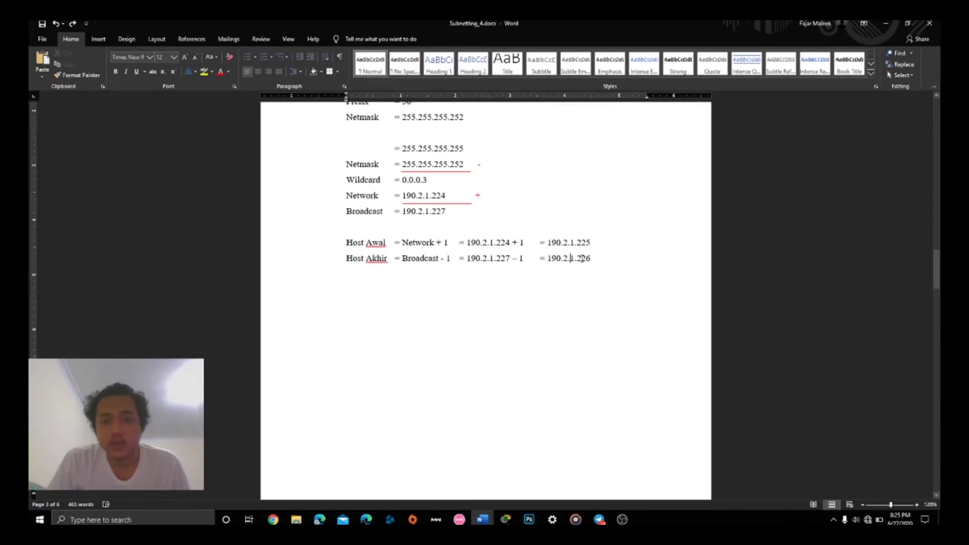
scroll(570, 257, "down", 1)
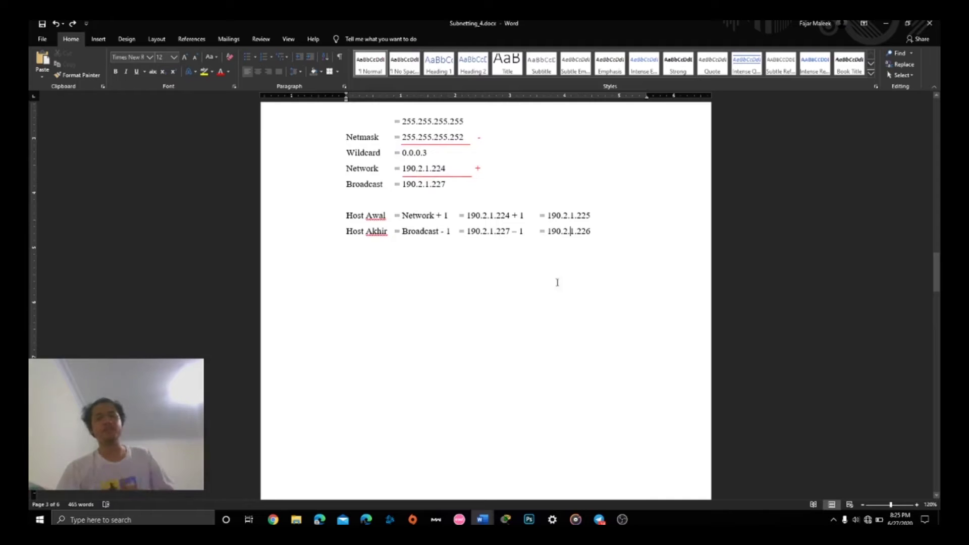
Go past the end of Gedung D's calculation to the heading of the Gedung E section for 2 PCs.
scroll(530, 288, "up", 5)
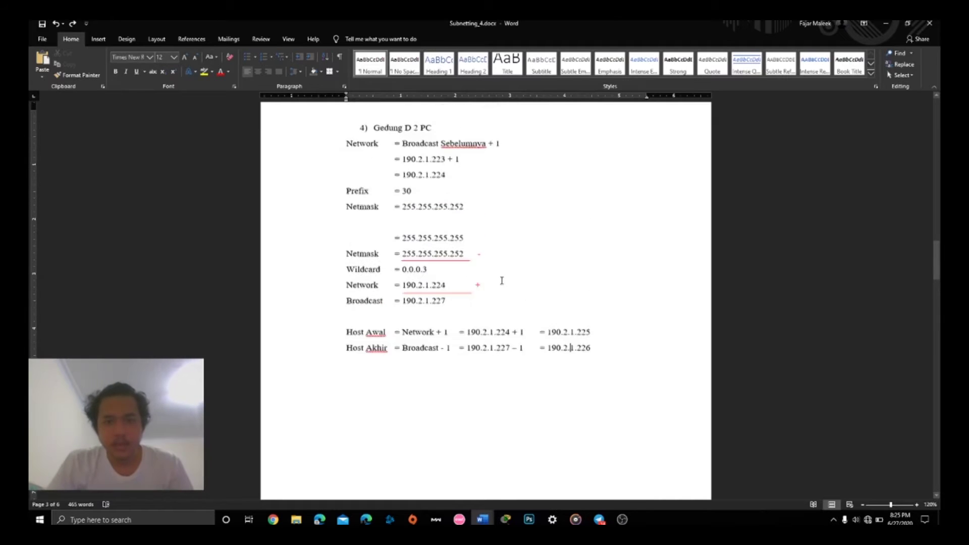
left_click(546, 249, "shift")
left_click(542, 251)
scroll(544, 251, "down", 20)
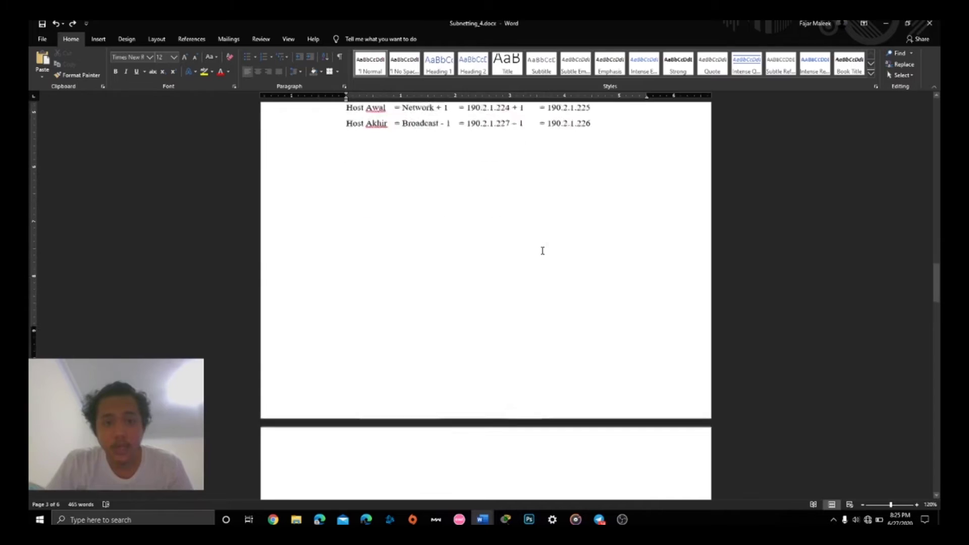
scroll(459, 290, "down", 1)
scroll(460, 262, "up", 1)
scroll(461, 217, "down", 1)
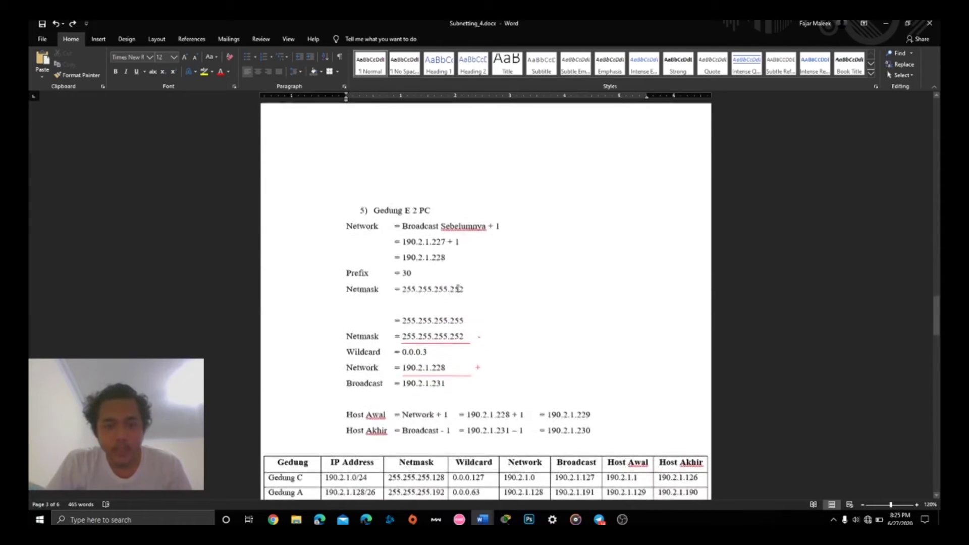
left_click(442, 209)
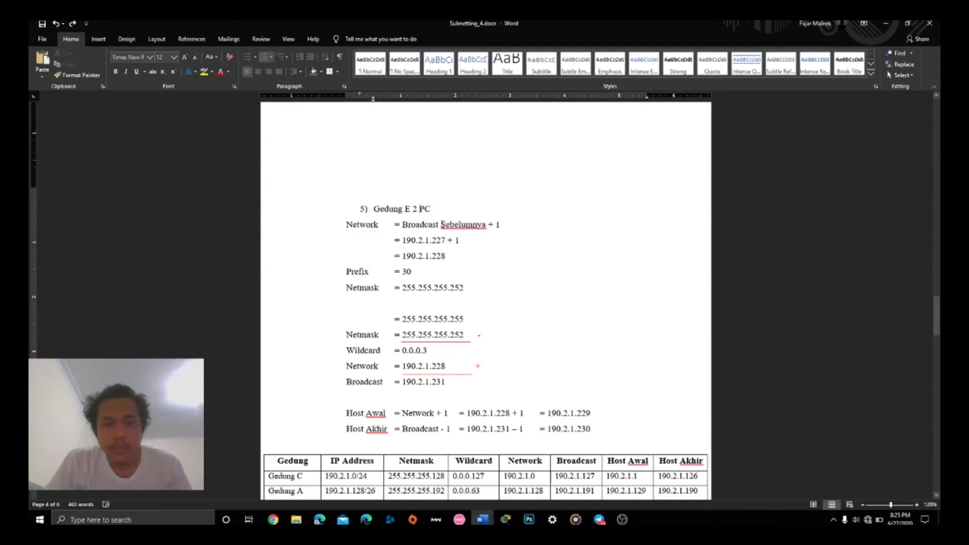
Trace the previous broadcast address in Gedung E's network formula back to Gedung D's Host Akhir line.
scroll(443, 225, "up", 8)
scroll(443, 224, "down", 3)
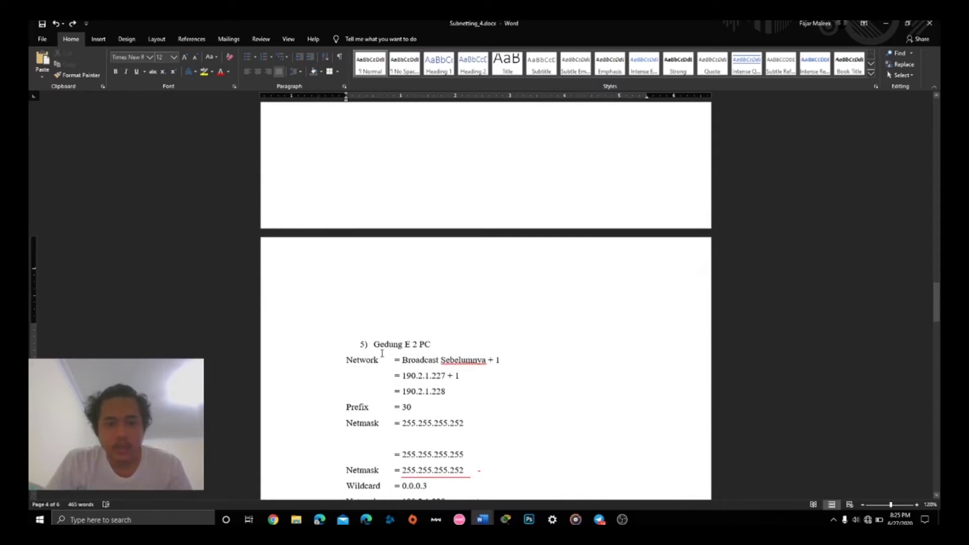
scroll(384, 356, "down", 13)
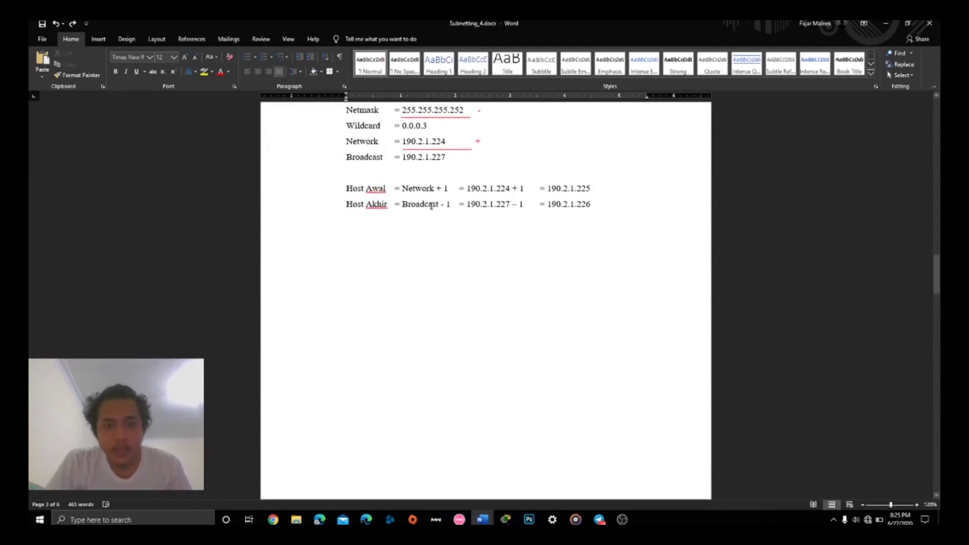
left_click_drag(468, 204, 505, 207)
scroll(505, 208, "down", 11)
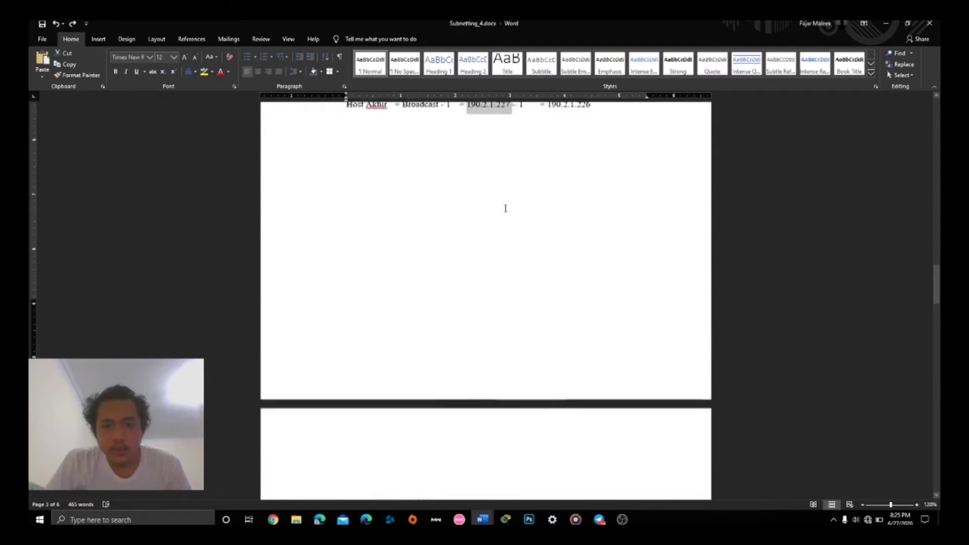
left_click(458, 331)
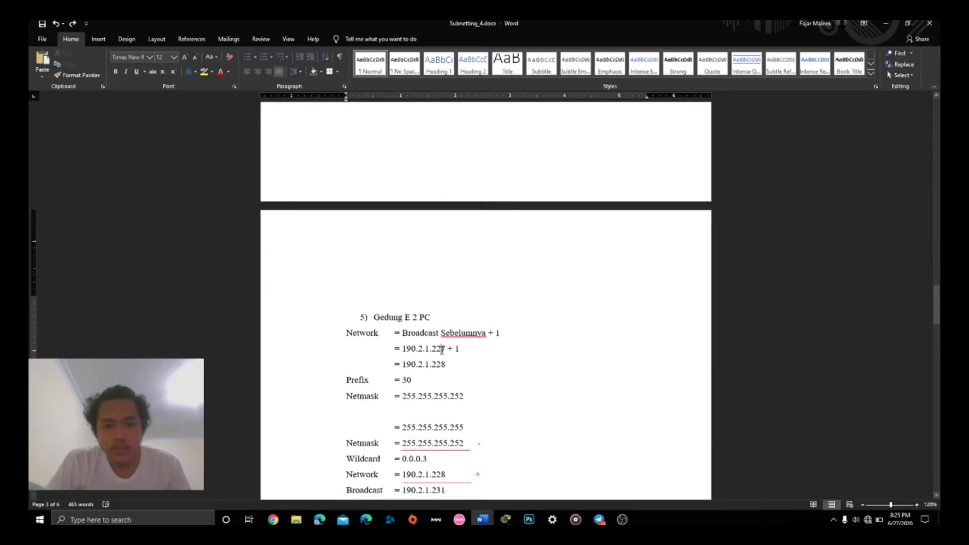
triple_click(442, 349)
left_click(456, 352)
Go through the octets of Gedung E's resulting network address, just above the Prefix line.
scroll(450, 330, "down", 2)
left_click(450, 329)
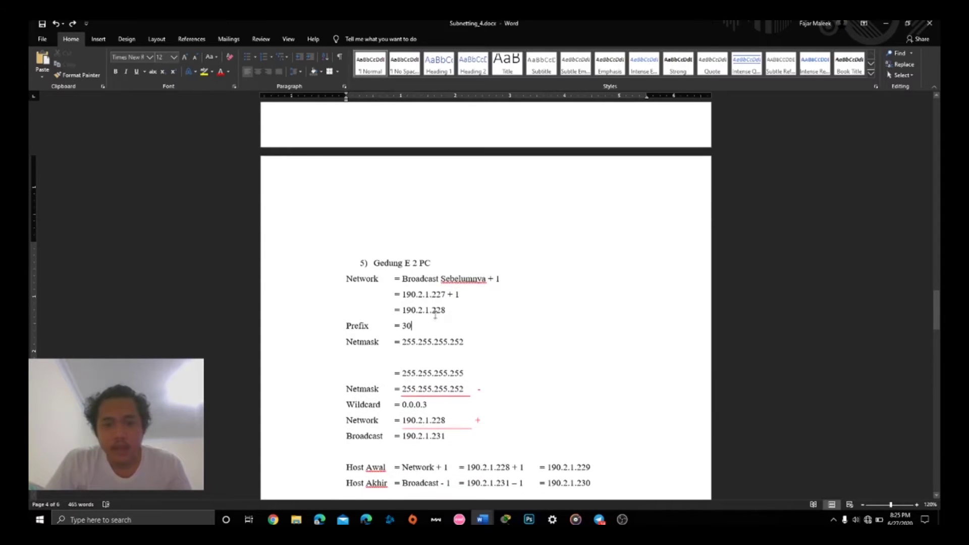
double_click(405, 312)
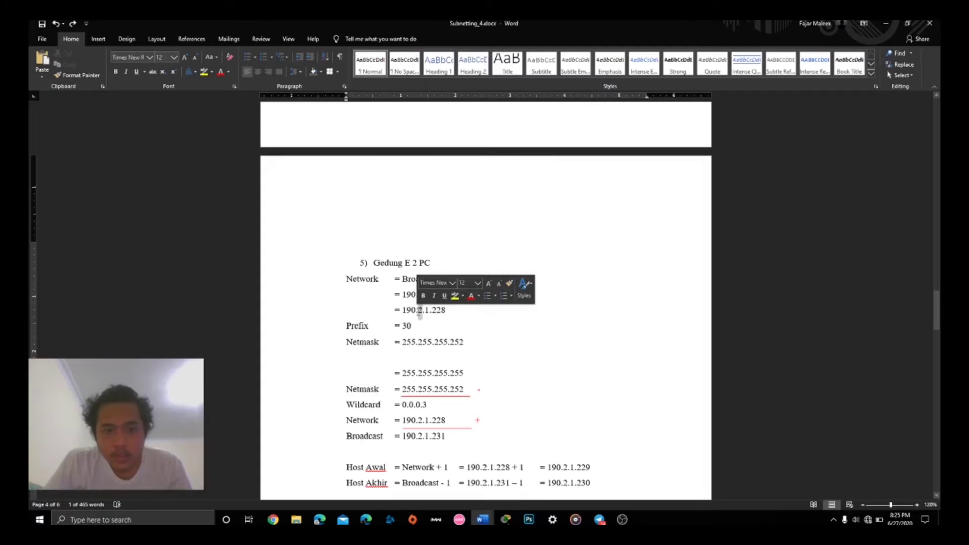
left_click(442, 313)
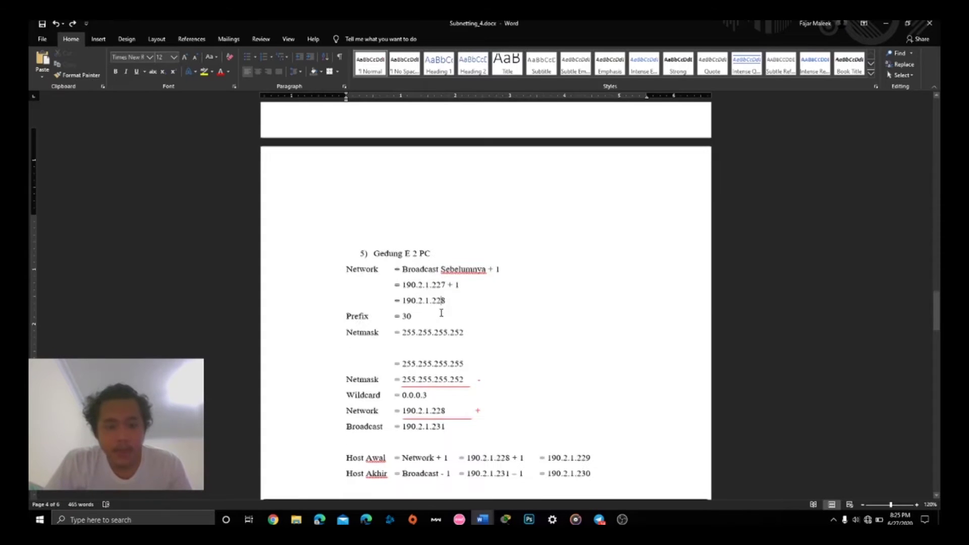
Read Gedung E's prefix and go through its netmask octet by octet.
scroll(441, 313, "down", 1)
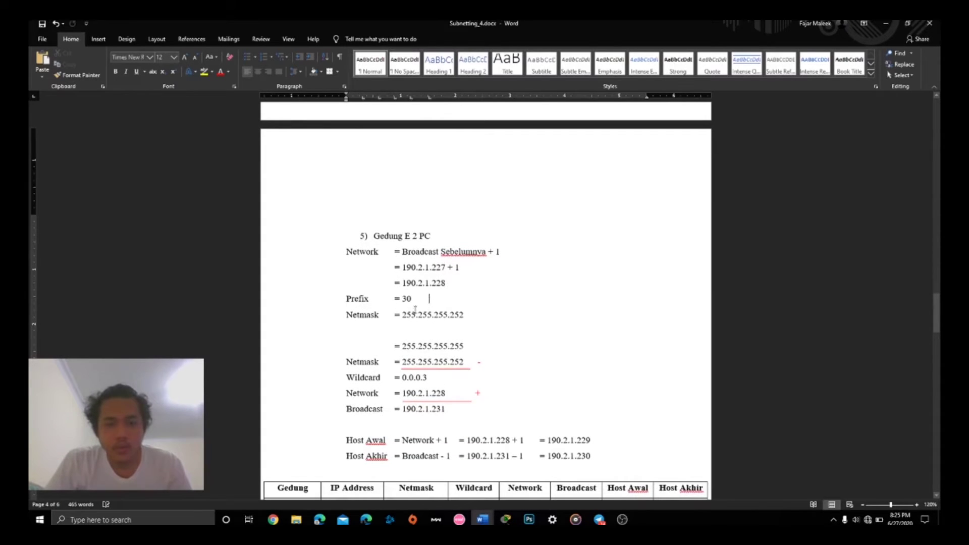
scroll(415, 309, "down", 1)
left_click(434, 278)
double_click(412, 288)
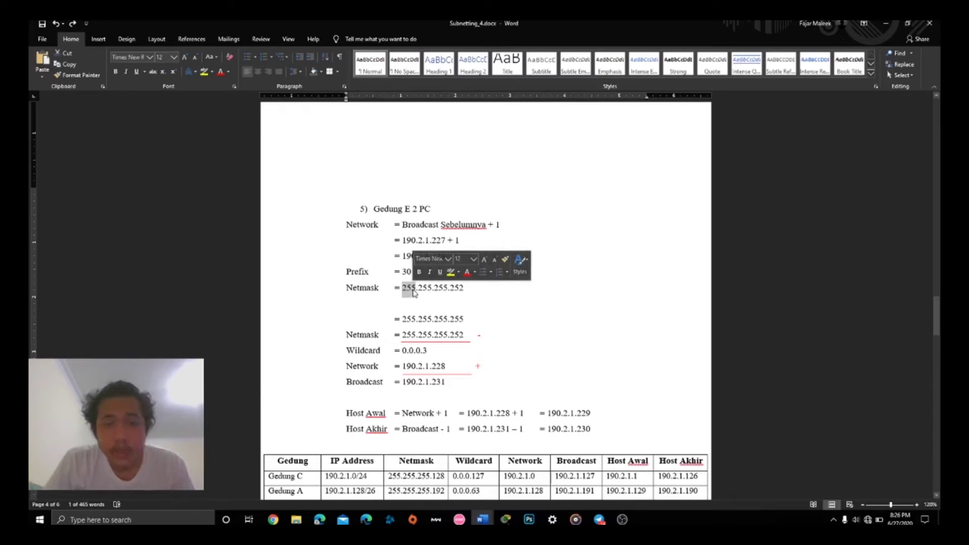
double_click(424, 289)
triple_click(424, 292)
left_click(438, 291)
left_click_drag(465, 292, 404, 292)
left_click(409, 293)
Locate Gedung E's Wildcard line and go through the octets of 255.255.255.255, from which the netmask is subtracted.
scroll(410, 297, "down", 2)
left_click(412, 266)
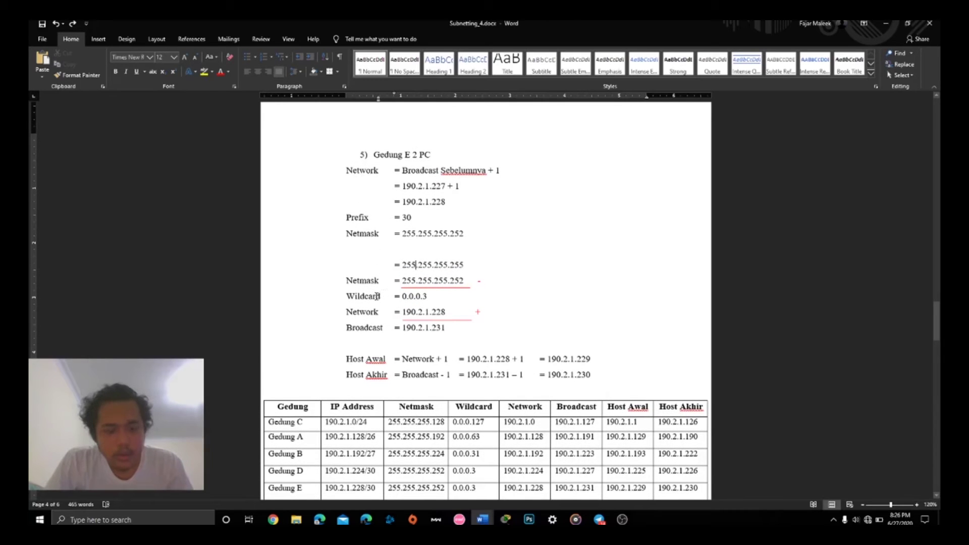
left_click_drag(360, 297, 380, 297)
left_click(370, 303)
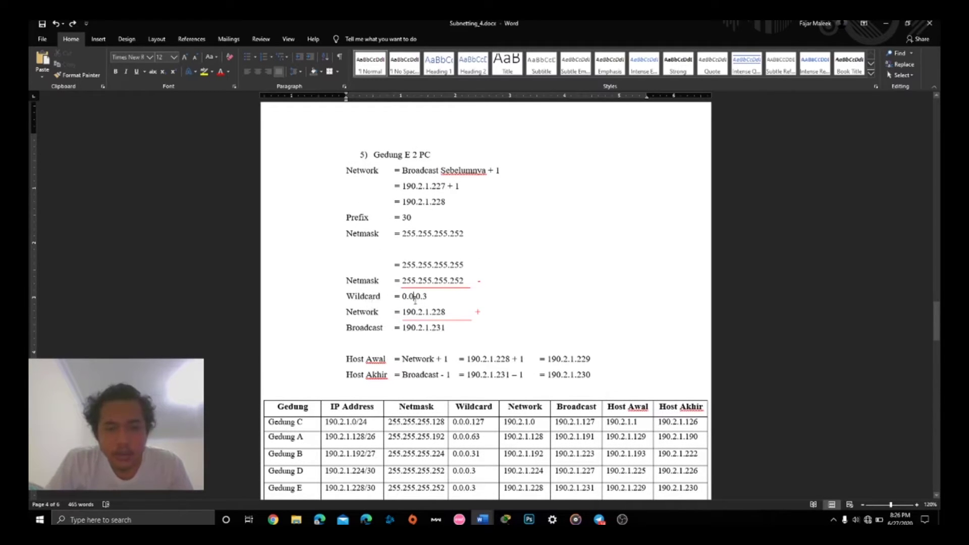
left_click_drag(404, 266, 463, 267)
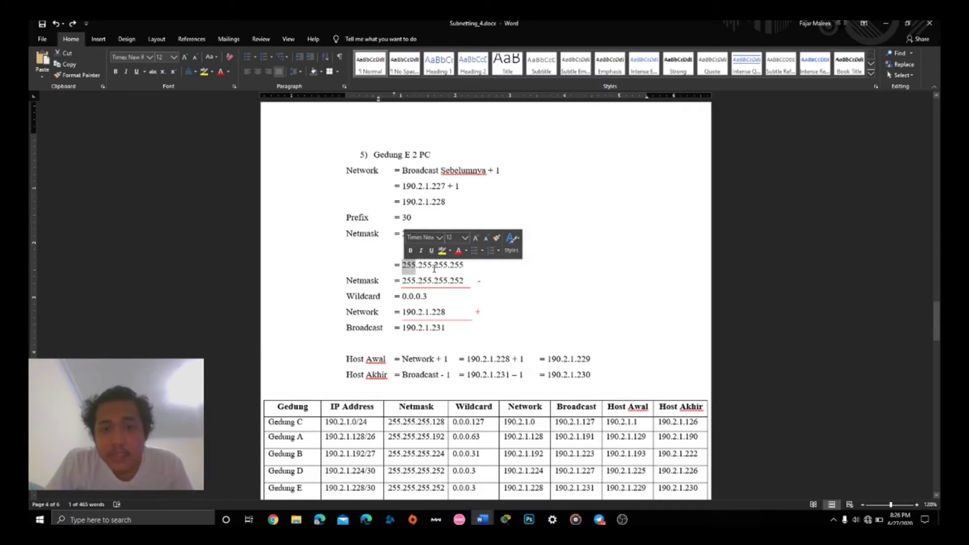
left_click(439, 265)
double_click(461, 266)
Follow the netmask's subtraction from 255.255.255.255 and go through Gedung E's resulting wildcard octets.
left_click_drag(395, 281, 449, 280)
left_click(448, 281)
scroll(435, 285, "down", 1)
left_click_drag(429, 269, 407, 269)
left_click(425, 271)
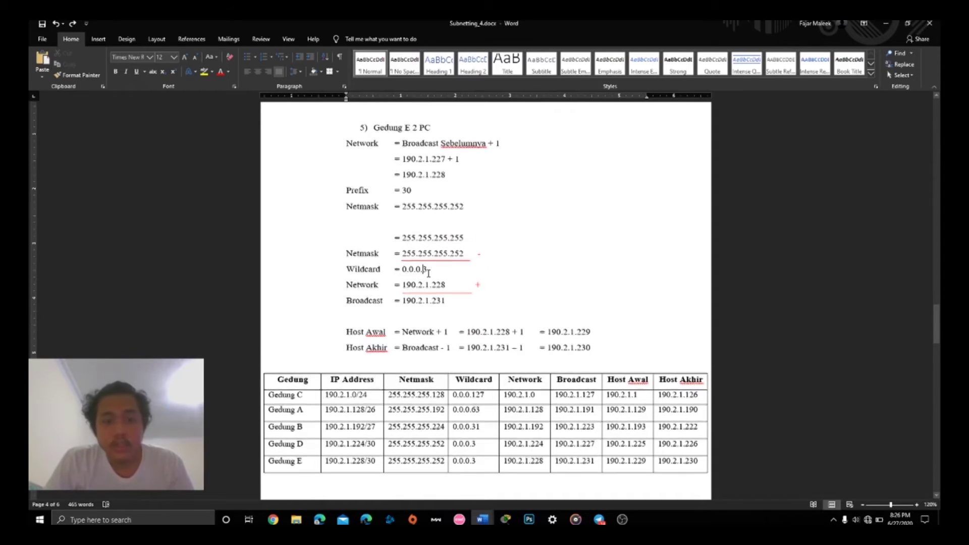
scroll(429, 270, "down", 1)
left_click(429, 272)
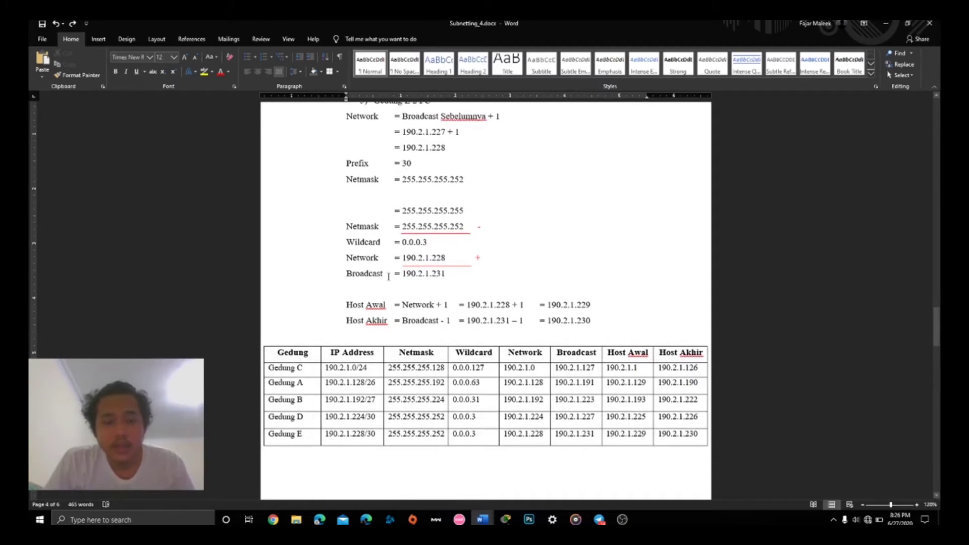
left_click(622, 519)
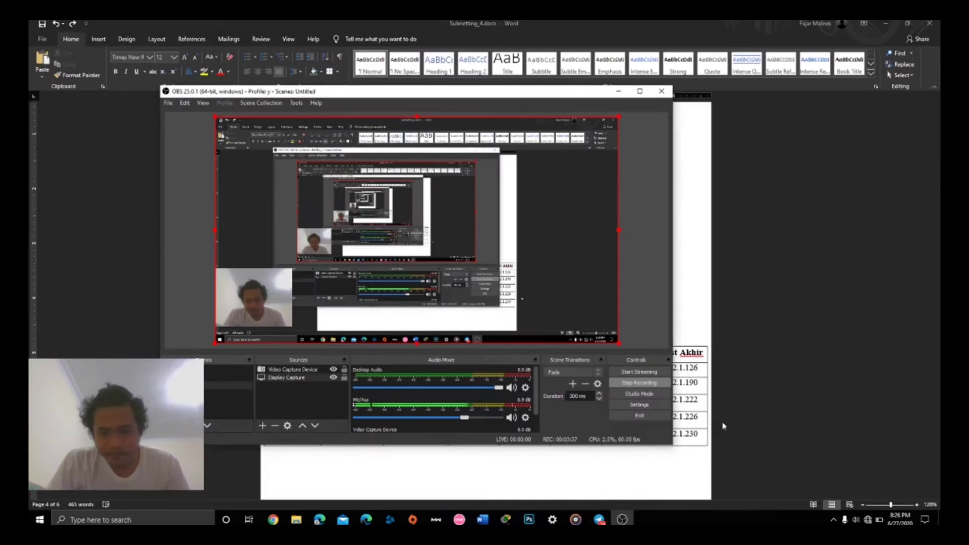
left_click(733, 319)
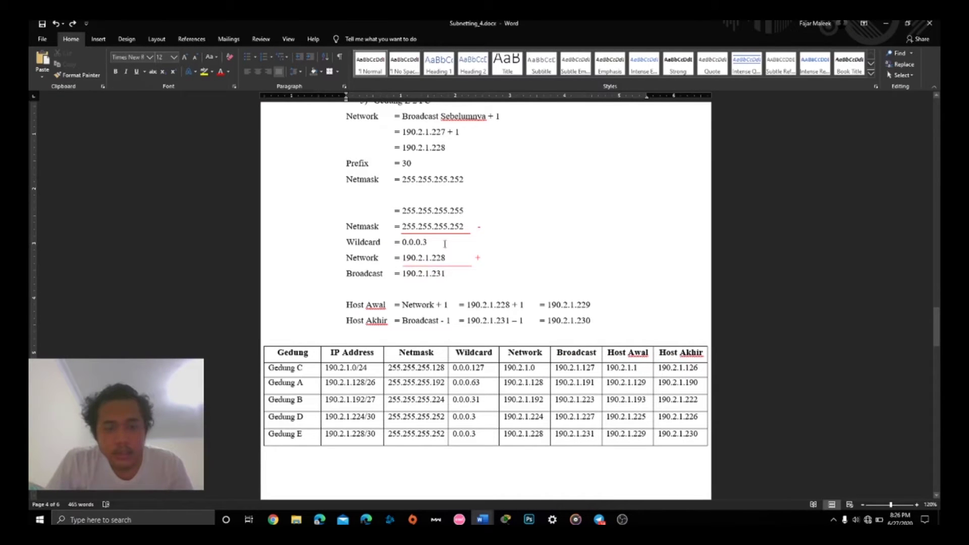
Follow Gedung E's broadcast calculation, adding the wildcard to the network address.
left_click(414, 243)
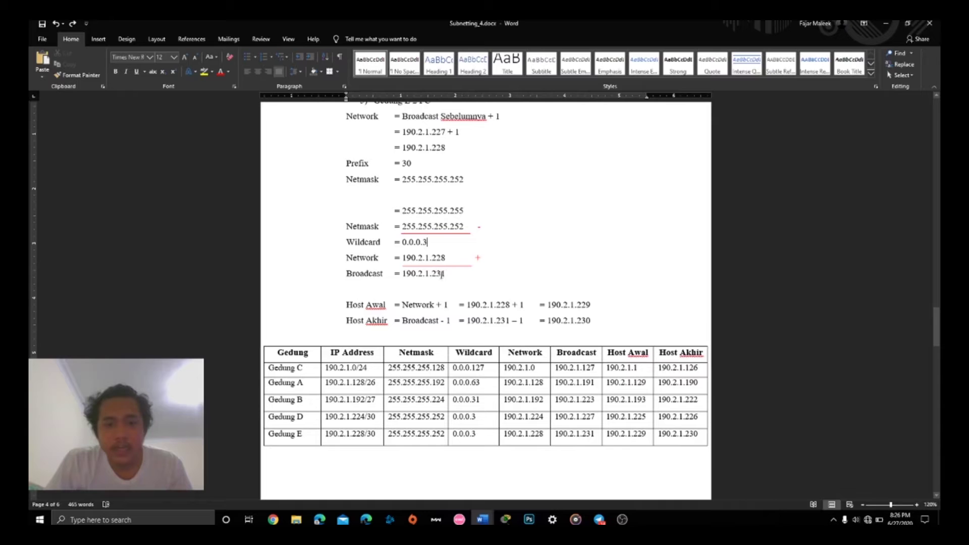
left_click_drag(446, 275, 423, 276)
left_click(422, 276)
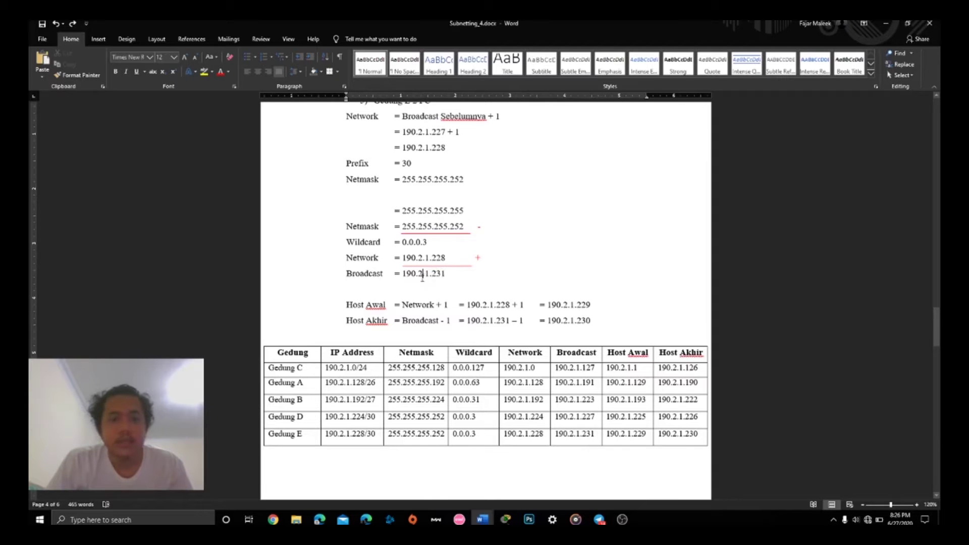
Follow Gedung E's Host Awal calculation, adding 1 to the network address.
scroll(441, 274, "down", 2)
left_click(439, 250)
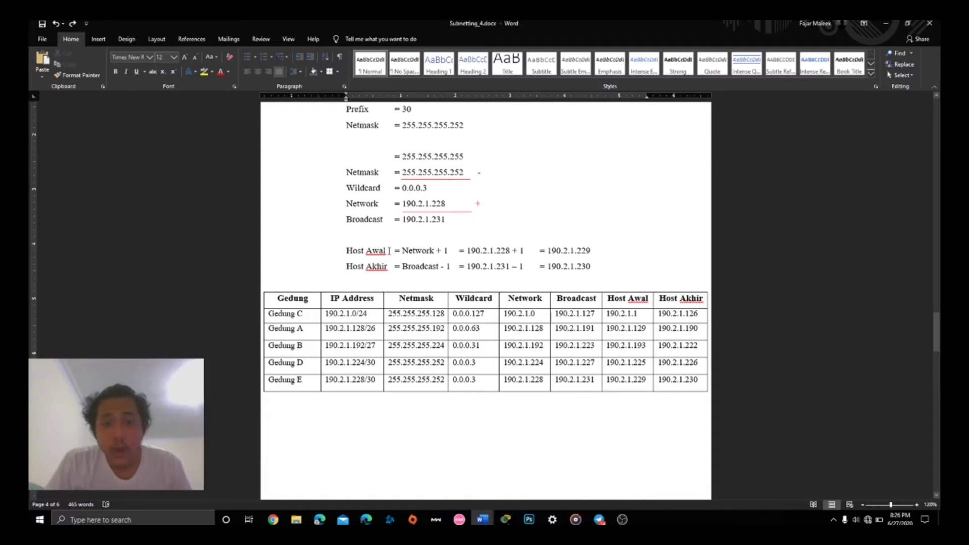
double_click(422, 250)
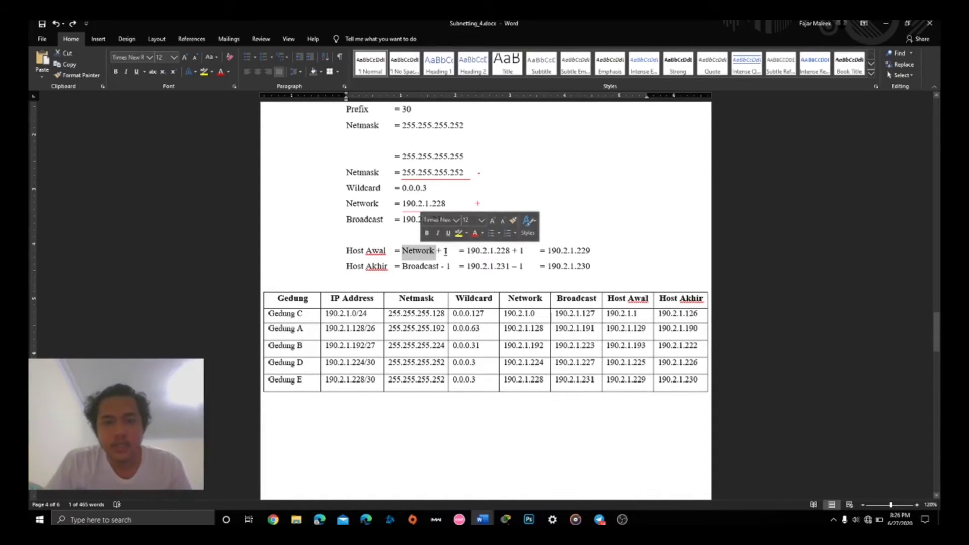
left_click(444, 252)
left_click_drag(470, 252, 488, 252)
left_click(487, 252)
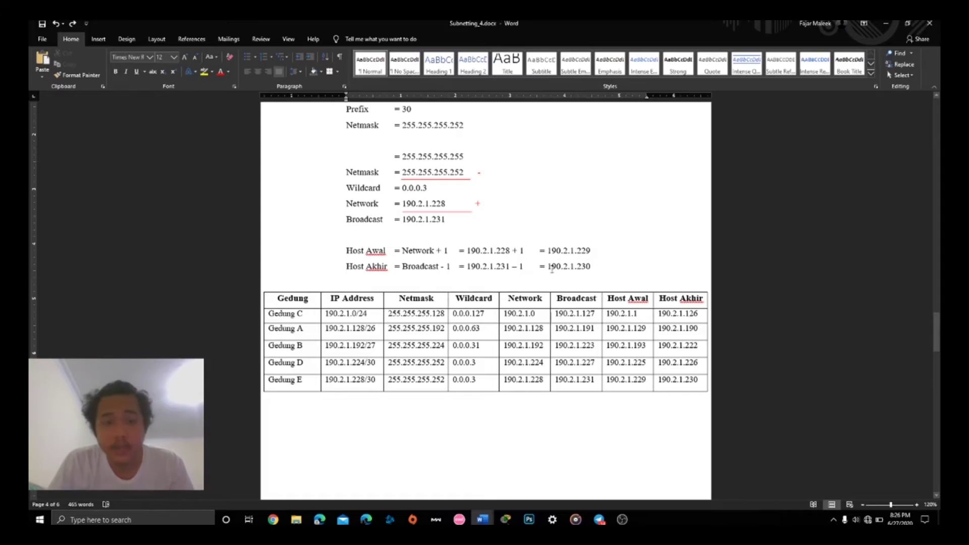
Follow Gedung E's Host Akhir calculation, subtracting 1 from the broadcast address.
scroll(552, 269, "down", 1)
double_click(433, 239)
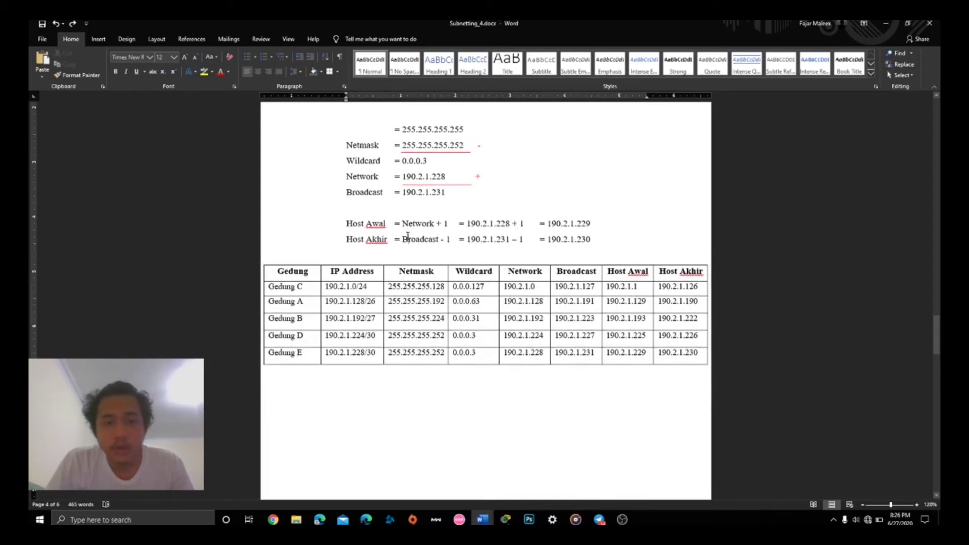
left_click(447, 241)
left_click_drag(467, 241, 478, 241)
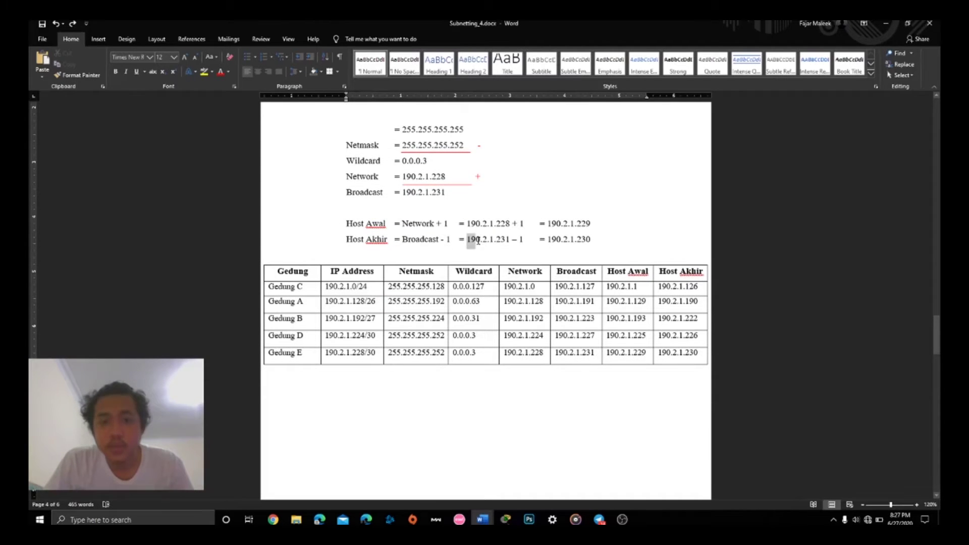
left_click(485, 241)
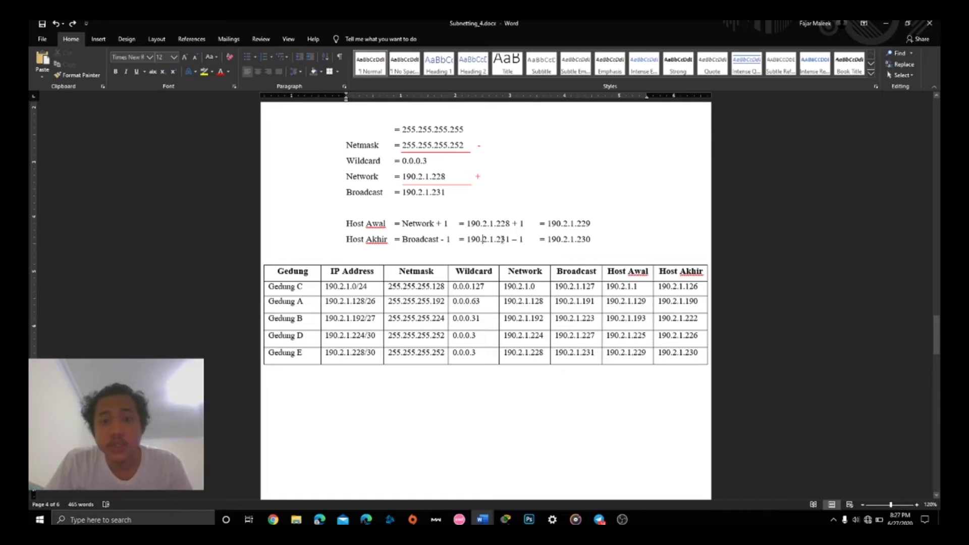
left_click_drag(551, 241, 591, 243)
left_click(561, 241)
left_click(591, 242)
Review the summary table of the five buildings' subnets, from the Gedung and IP Address columns to Host Akhir.
scroll(580, 244, "down", 1)
left_click(576, 245)
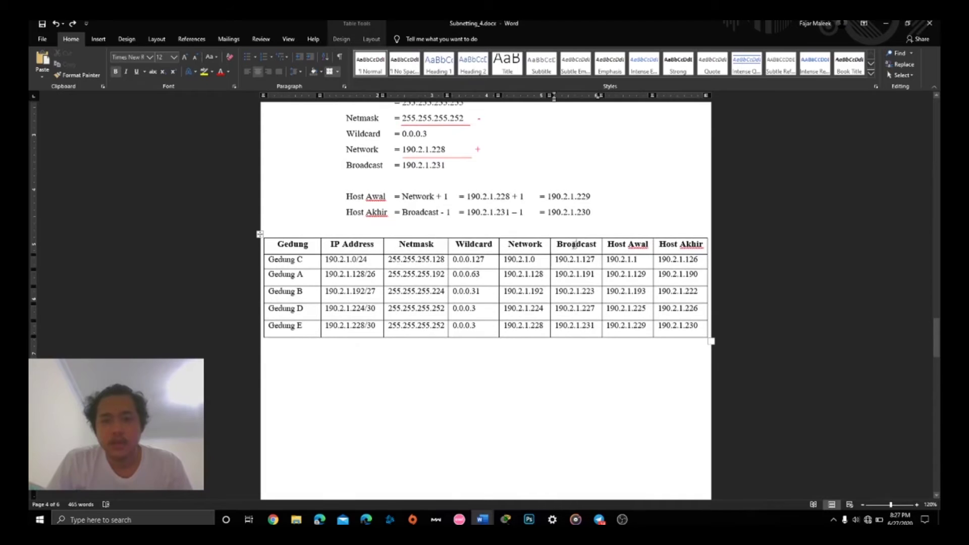
scroll(381, 280, "down", 1)
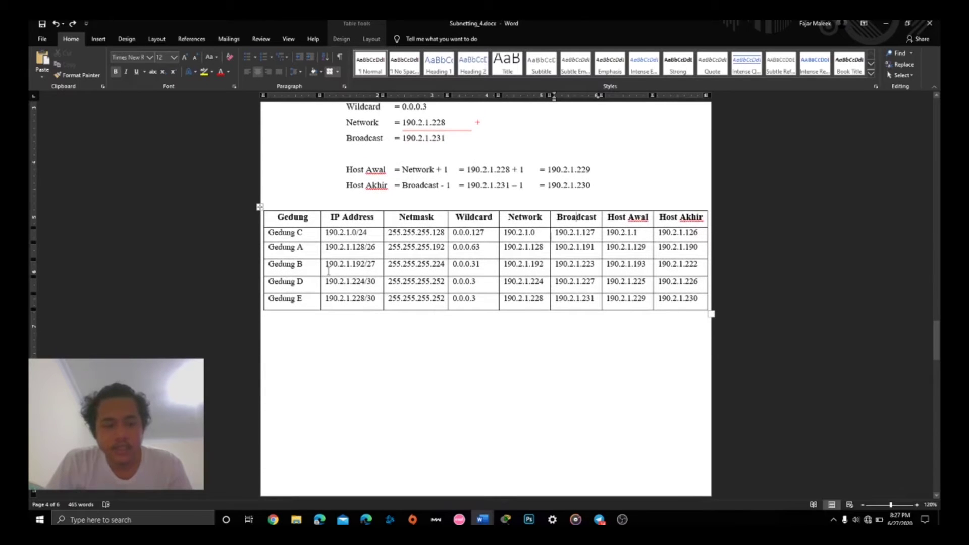
left_click(314, 238)
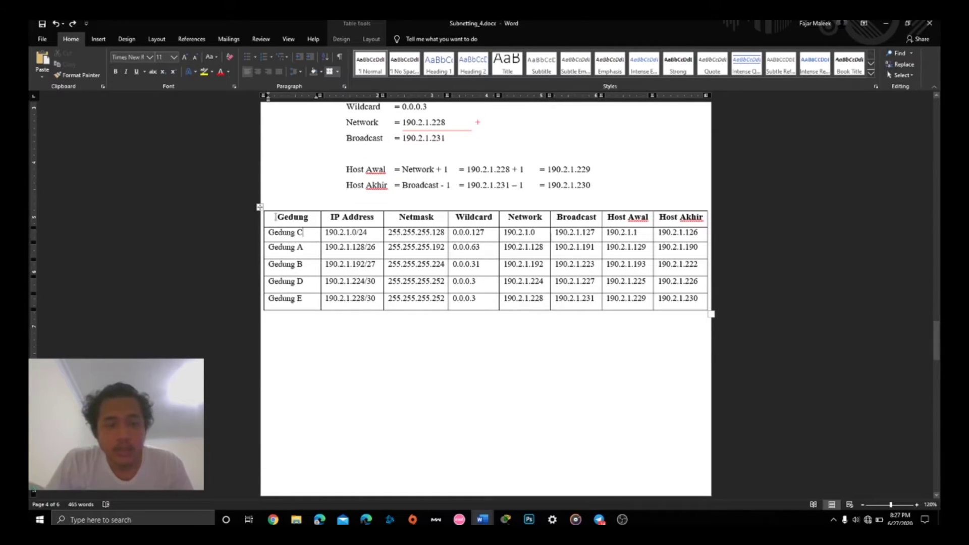
left_click_drag(277, 216, 368, 232)
left_click(367, 232)
scroll(516, 282, "down", 1)
scroll(515, 253, "down", 2)
scroll(515, 252, "up", 2)
scroll(512, 254, "down", 10)
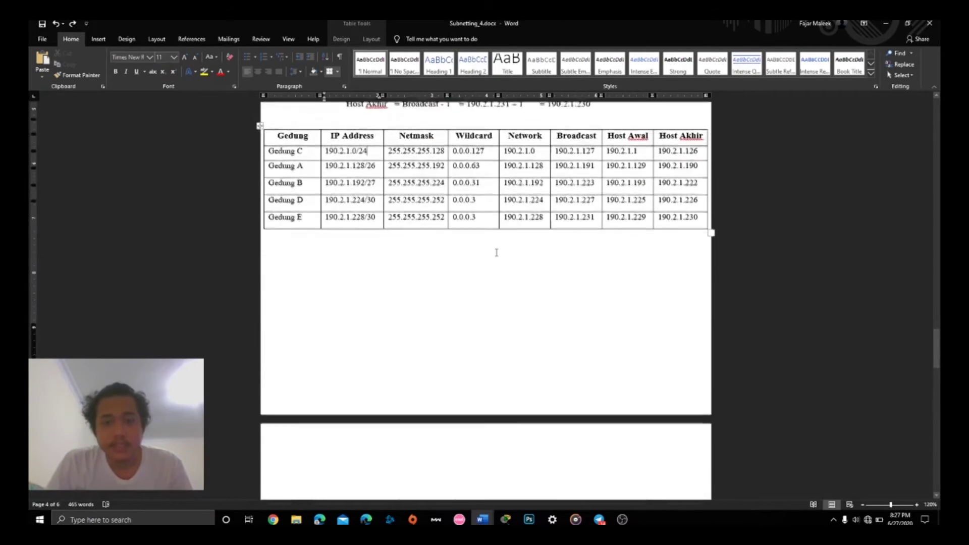
Locate the Tabel Konfigurasi IP below the subnet summary and examine its device, interface and address columns.
scroll(493, 254, "down", 1)
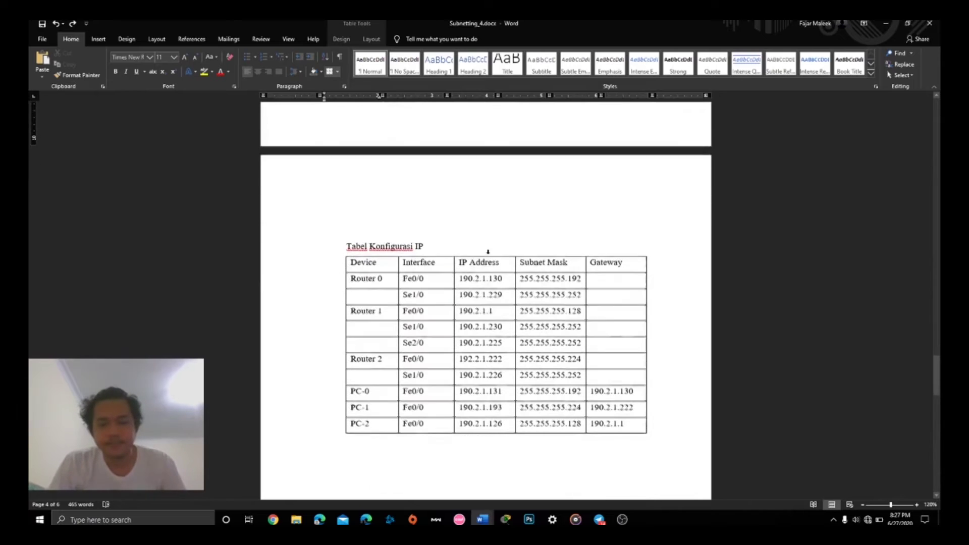
scroll(505, 255, "down", 1)
left_click(512, 255)
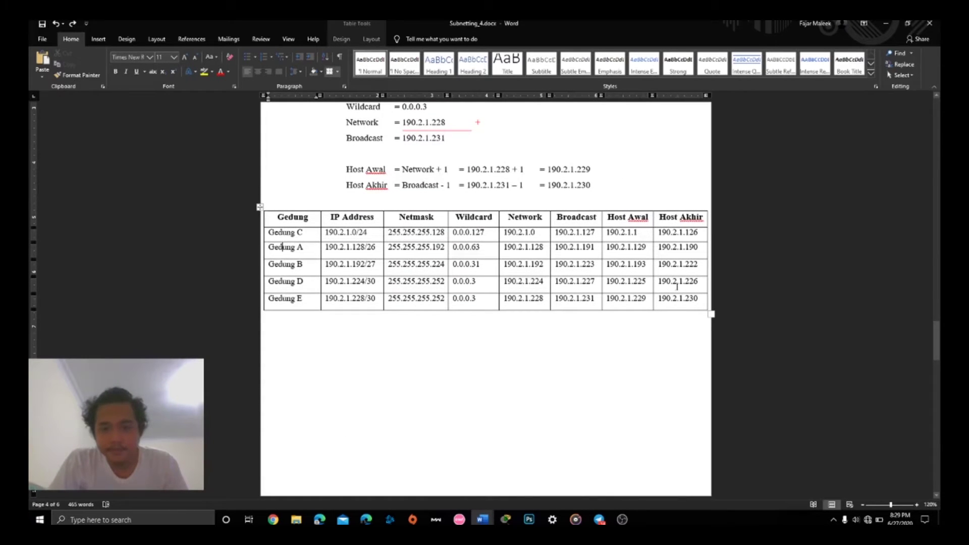
scroll(451, 225, "down", 12)
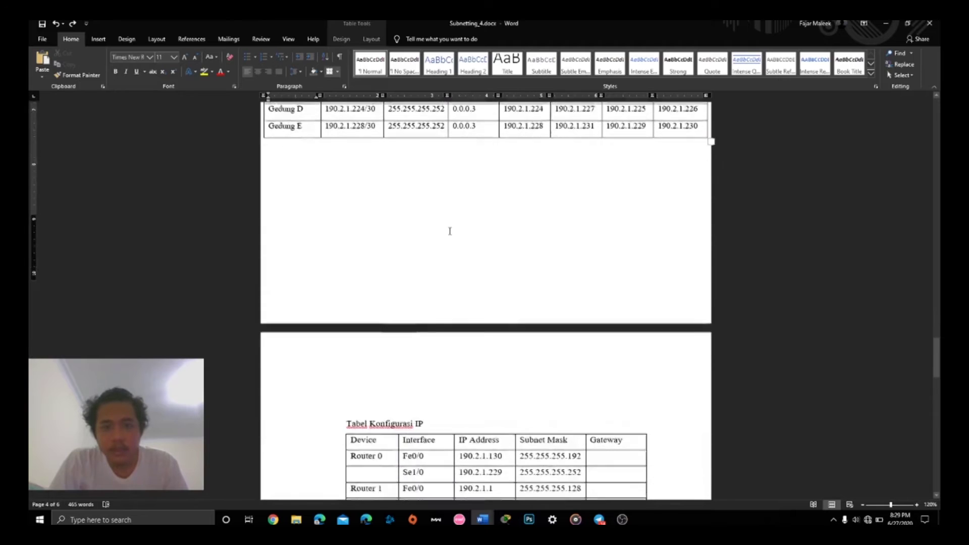
scroll(450, 231, "down", 2)
left_click(443, 278)
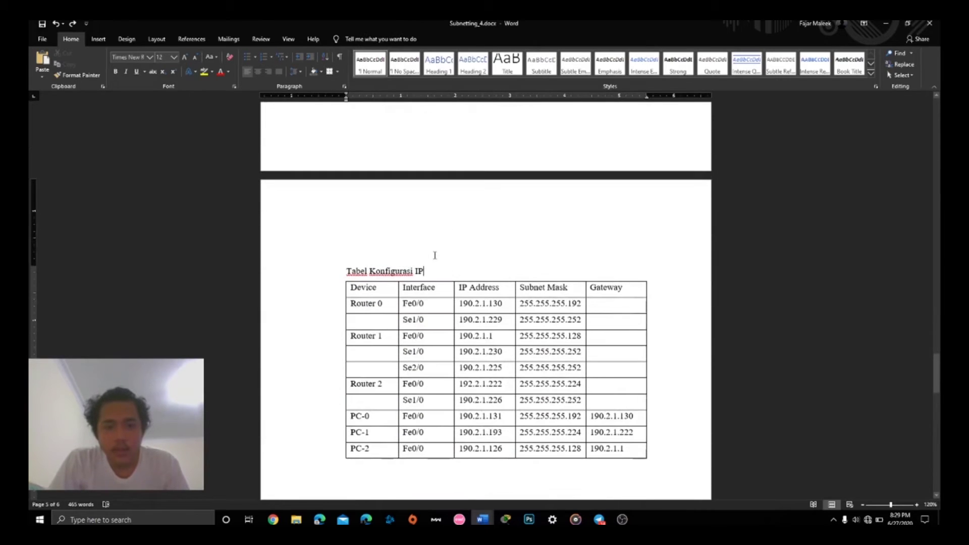
scroll(435, 255, "down", 1)
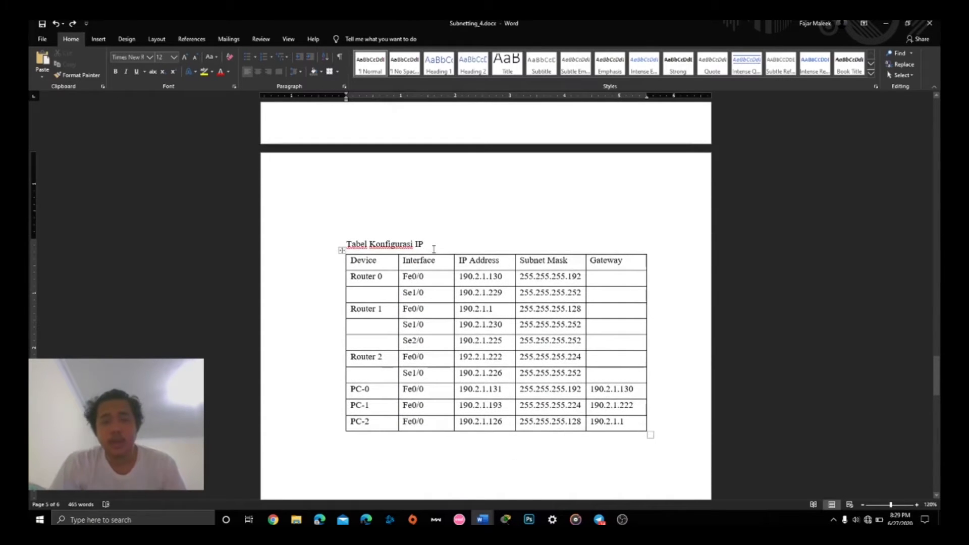
scroll(429, 250, "down", 1)
left_click(425, 250)
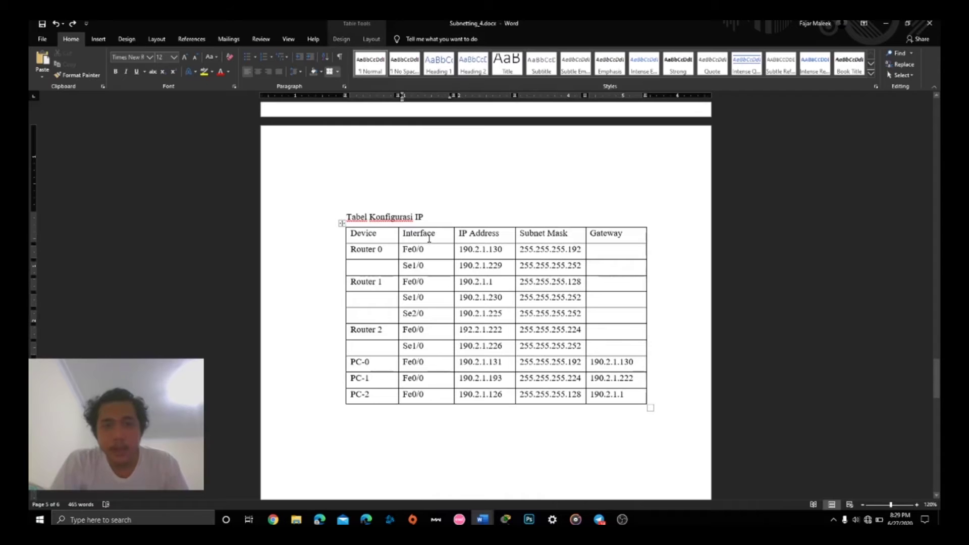
Bring the quis02.pkt topology in Cisco Packet Tracer beside the table, and return to Word to read the Router 0 and Router 1 rows.
key("alt+Tab")
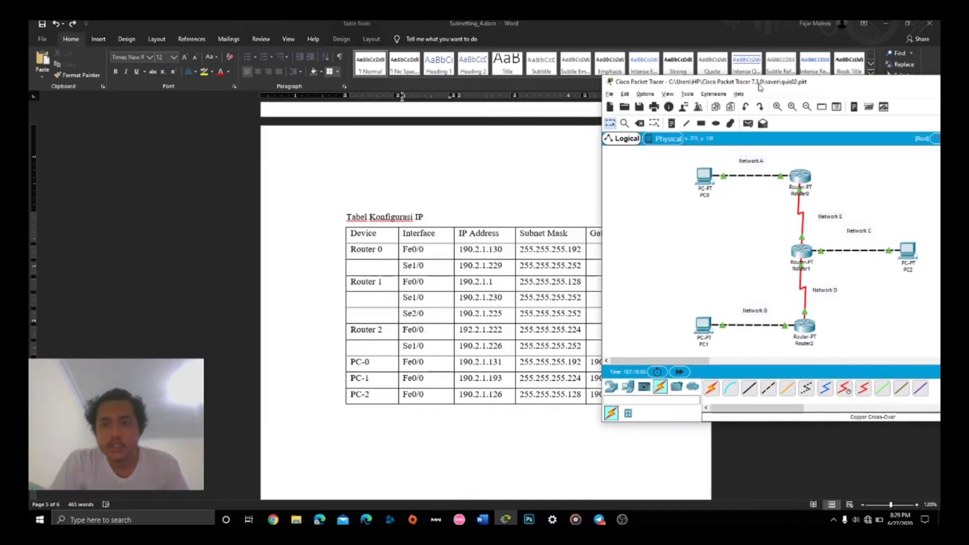
left_click_drag(755, 82, 663, 51)
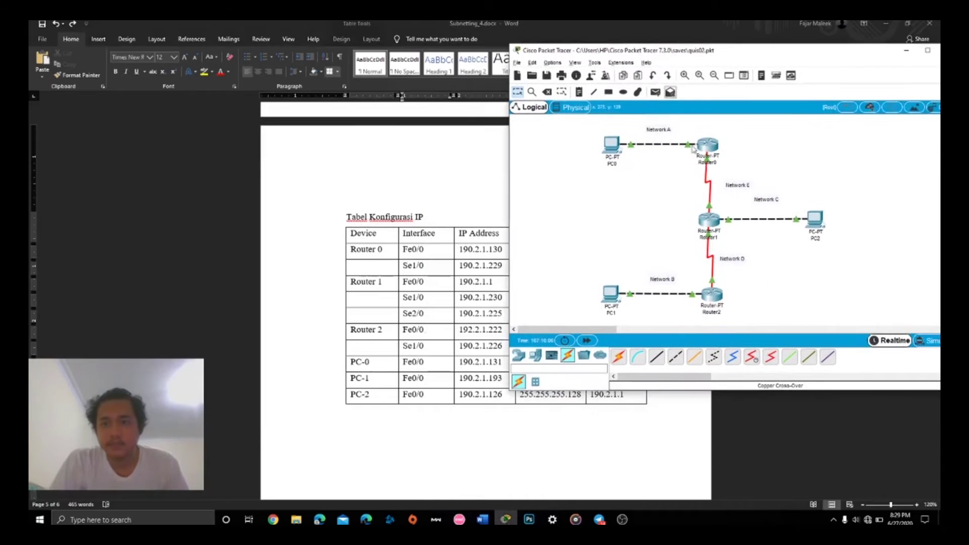
left_click(439, 243)
double_click(372, 251)
left_click(364, 281)
left_click(413, 287)
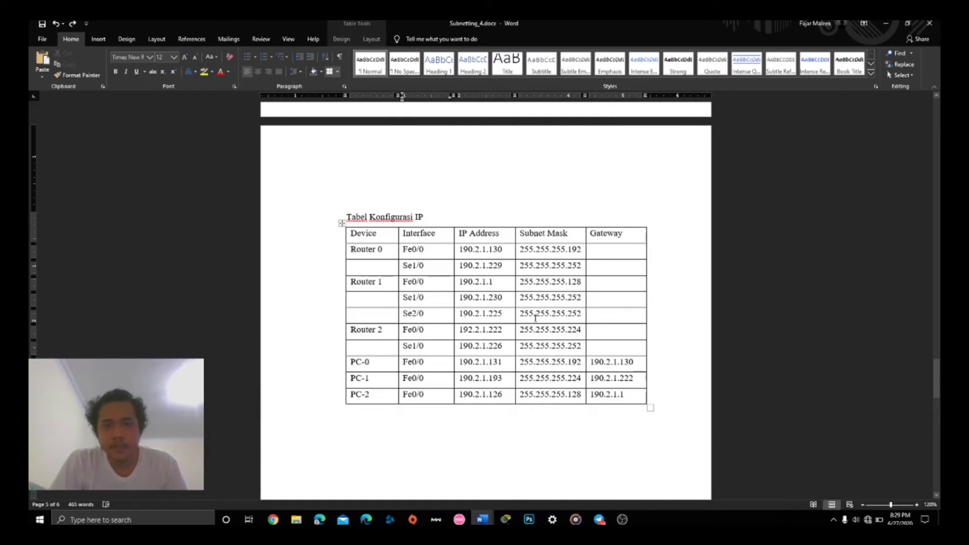
Compare the Cisco Packet Tracer topology with the IP configuration table in Word, alternating between the two windows.
key("alt+Tab")
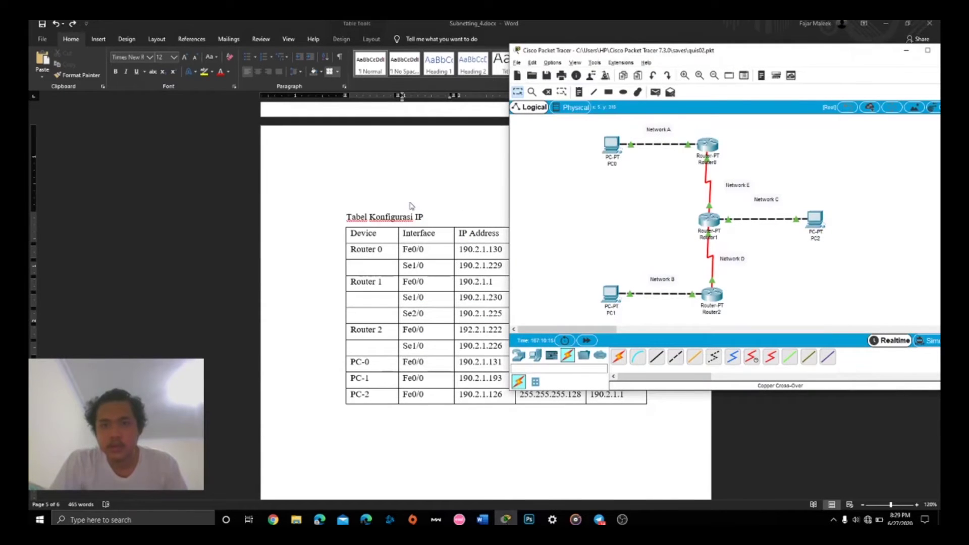
key("alt+Tab")
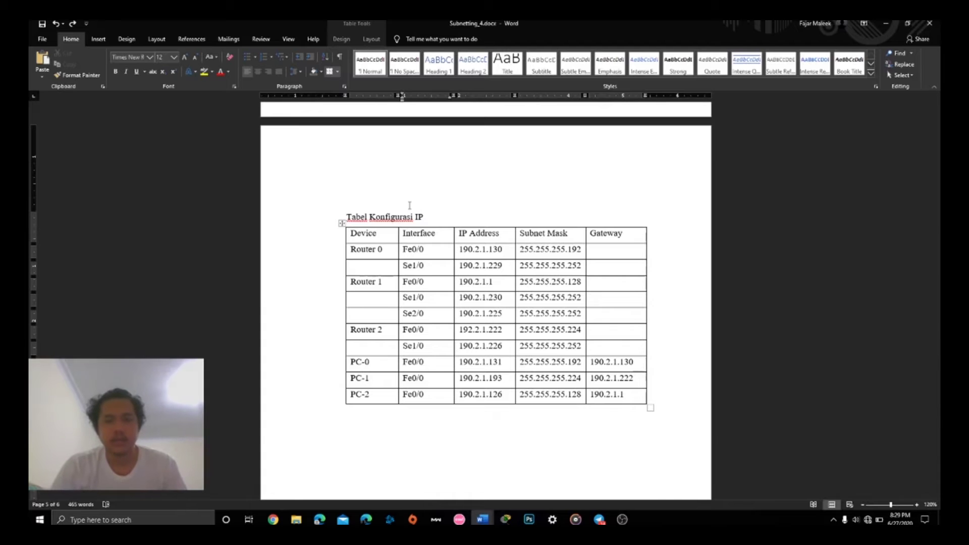
key("alt+Tab")
key("alt+Tab")
key("alt+Tab")
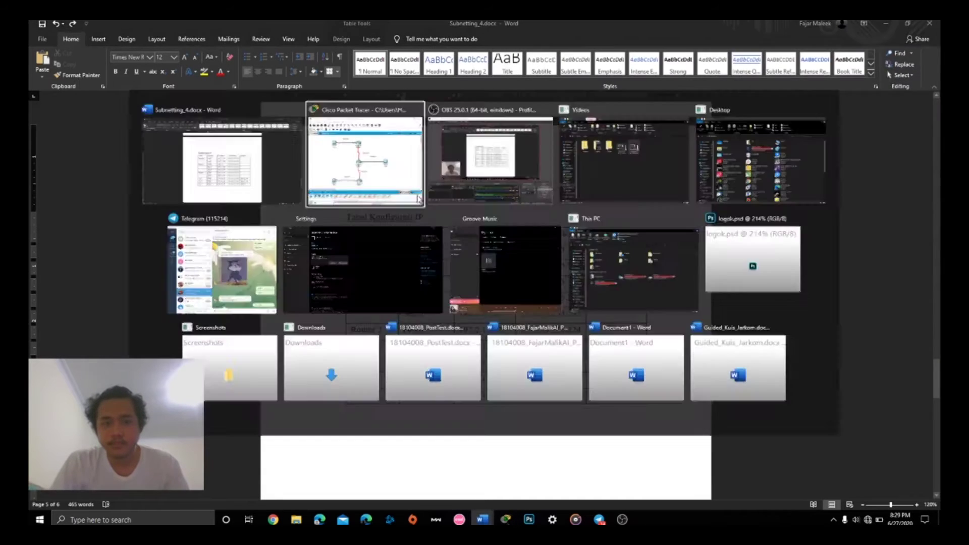
key("alt+Tab")
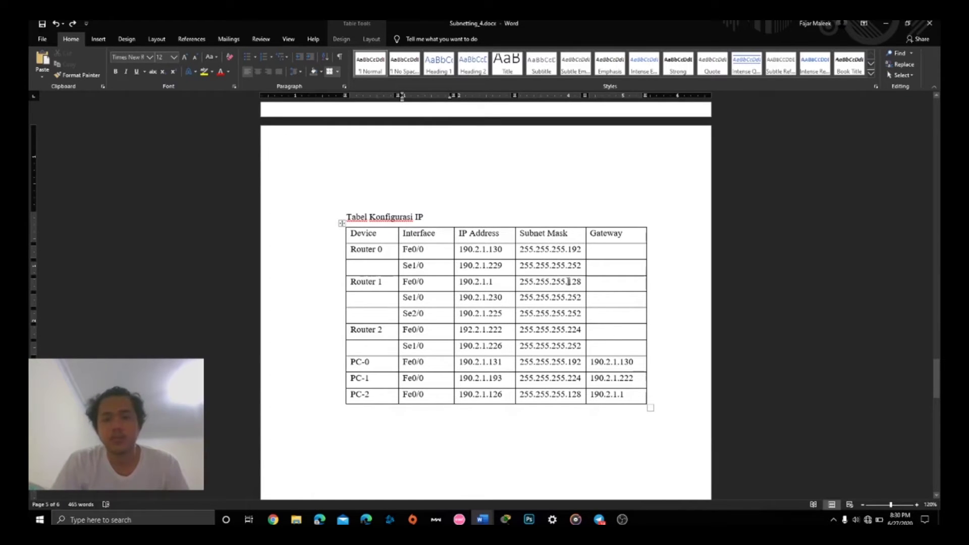
left_click(623, 519)
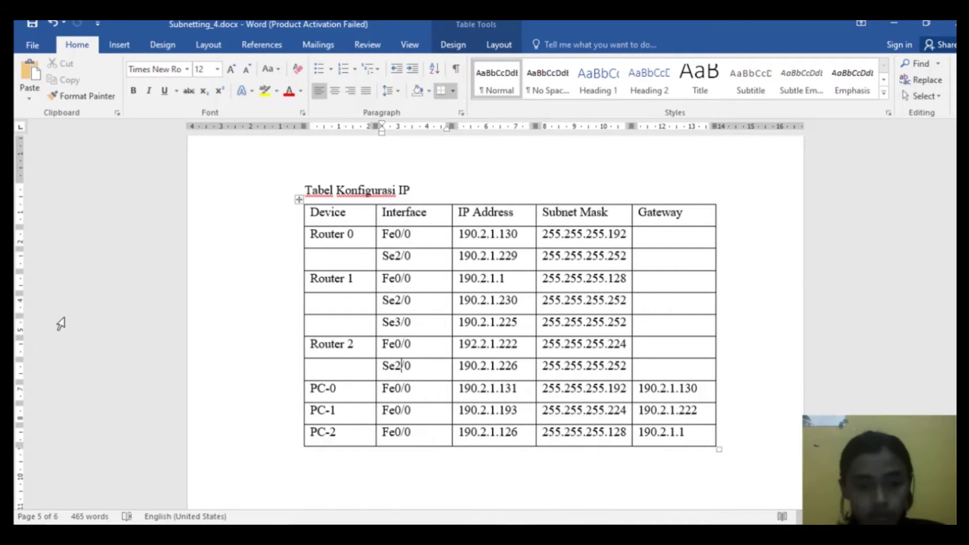
Leave the IP configuration table and switch to the Cisco Packet Tracer workspace.
left_click(683, 456)
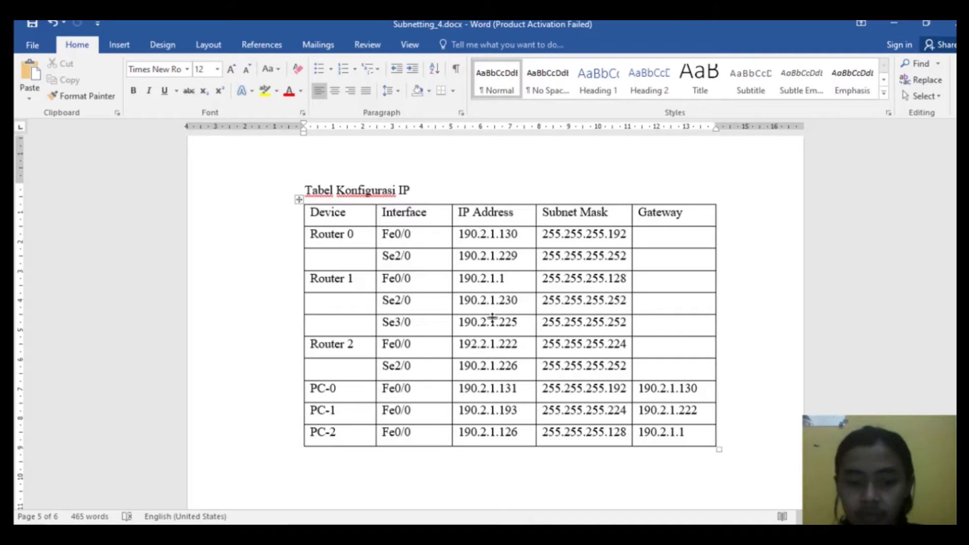
mouse_move(499, 523)
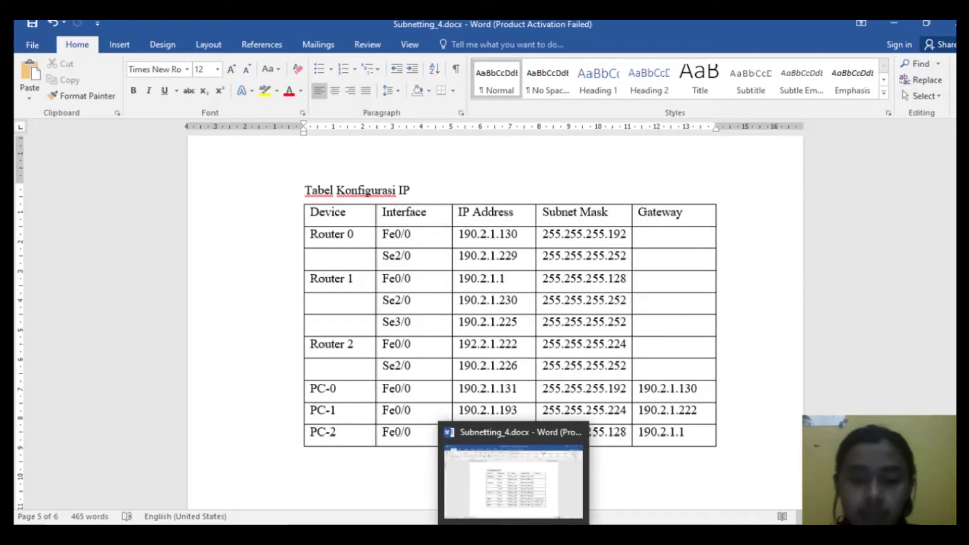
left_click(582, 520)
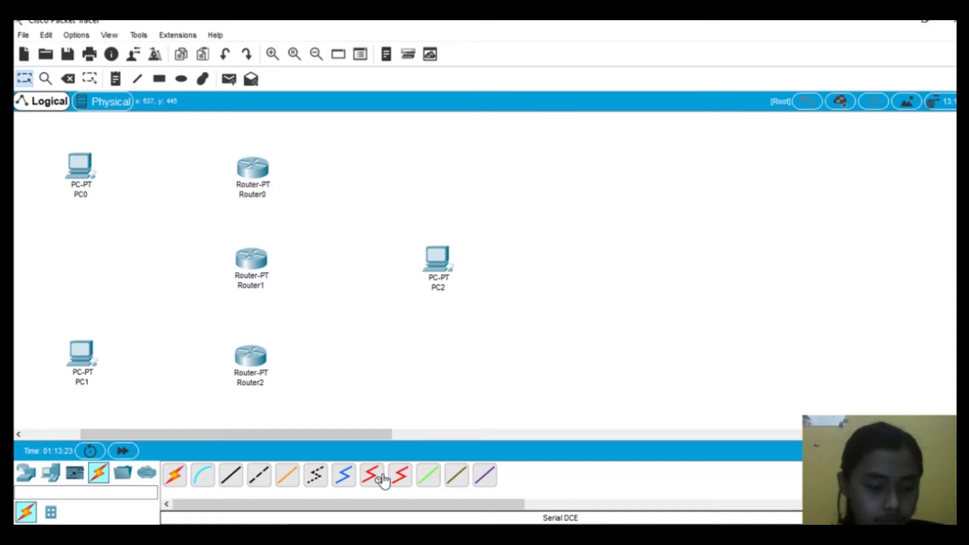
Connect PC0's FastEthernet0 to Router0's FastEthernet0/0 with a Copper Cross-Over cable.
left_click(259, 476)
left_click(94, 164)
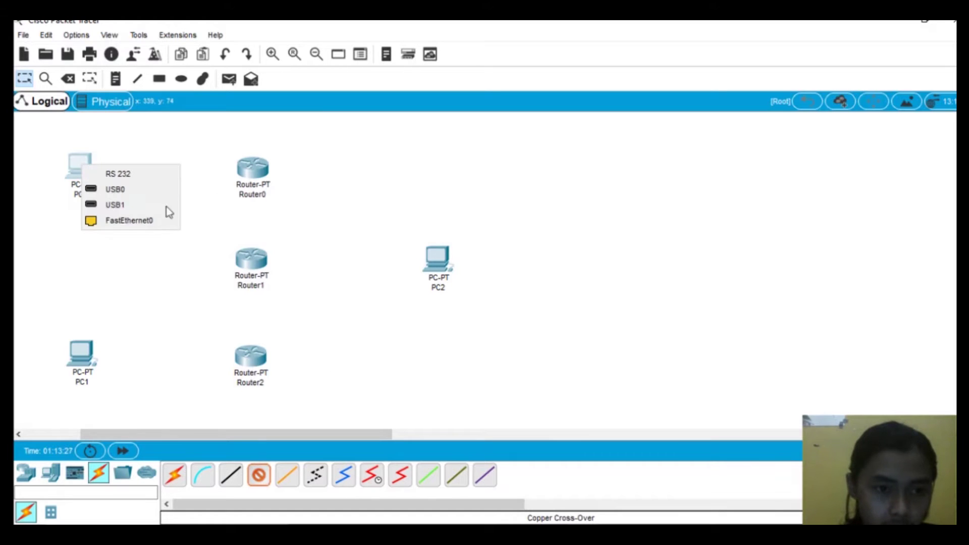
left_click(144, 220)
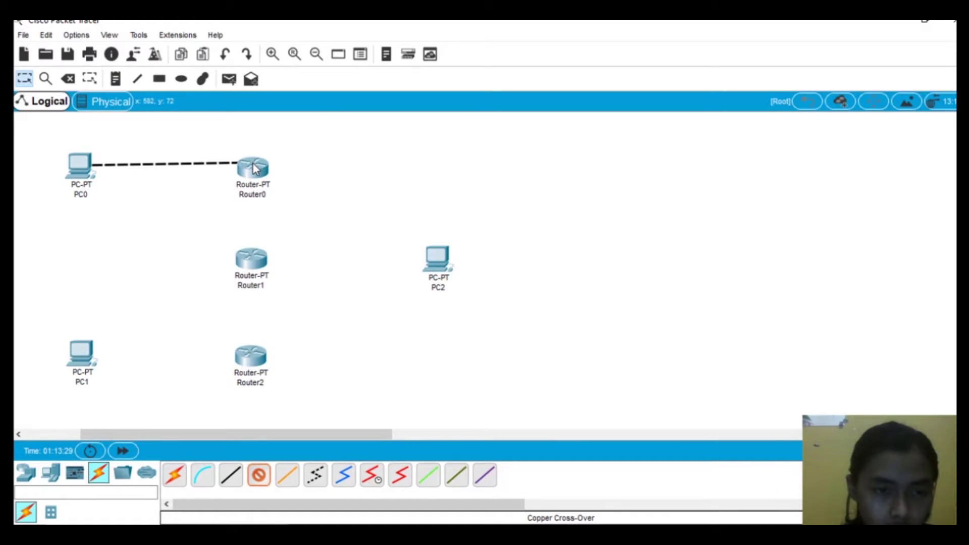
left_click(252, 168)
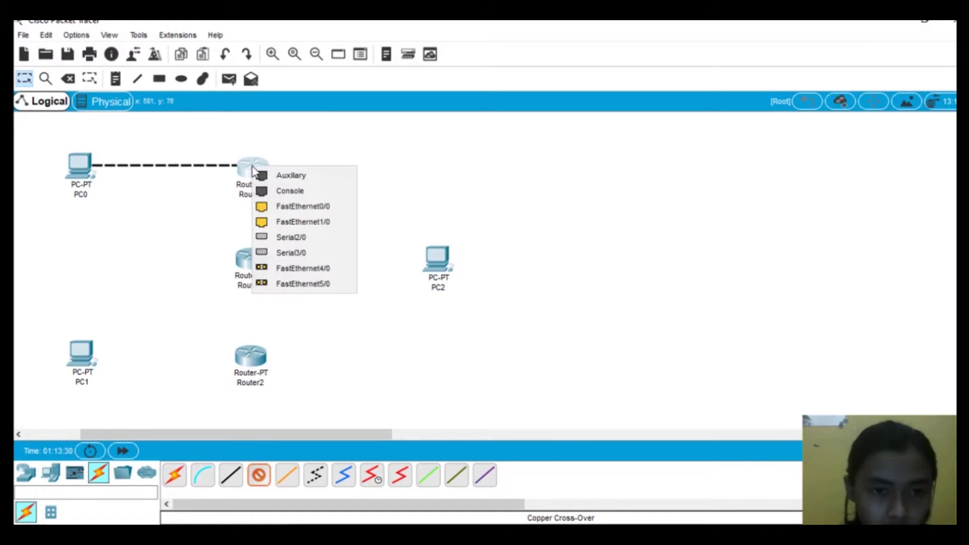
left_click(273, 207)
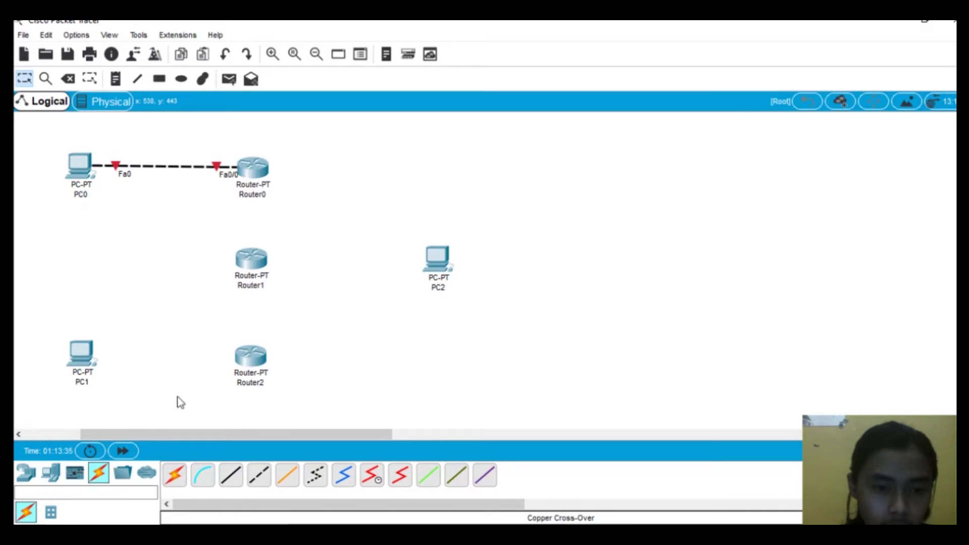
Connect PC1's FastEthernet0 to Router2's FastEthernet0/0 with a Copper Cross-Over cable.
left_click(259, 475)
left_click(76, 364)
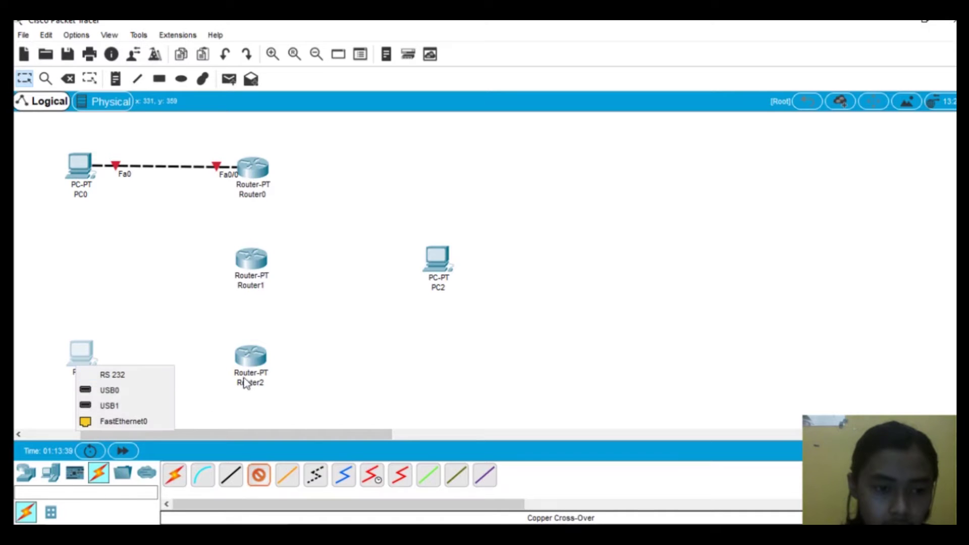
left_click(130, 422)
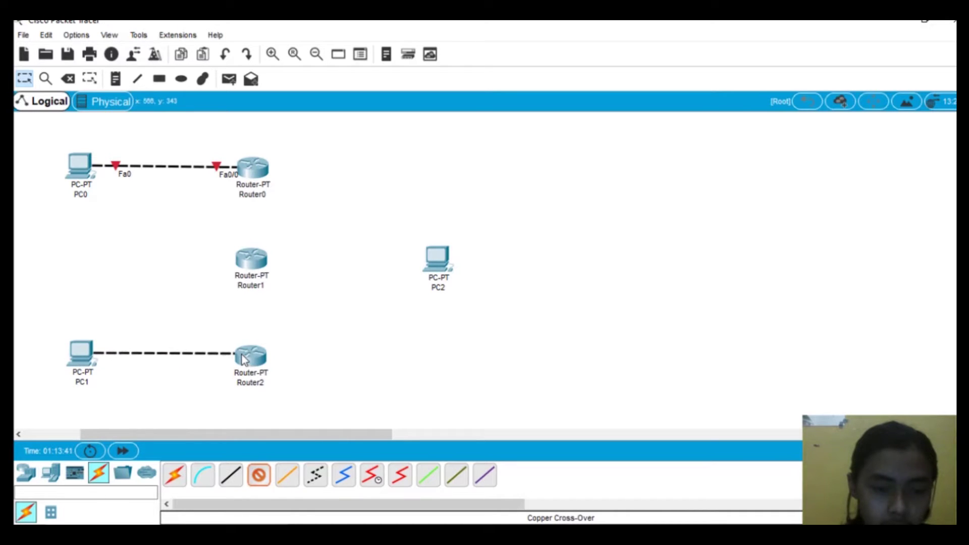
left_click(243, 353)
left_click(285, 395)
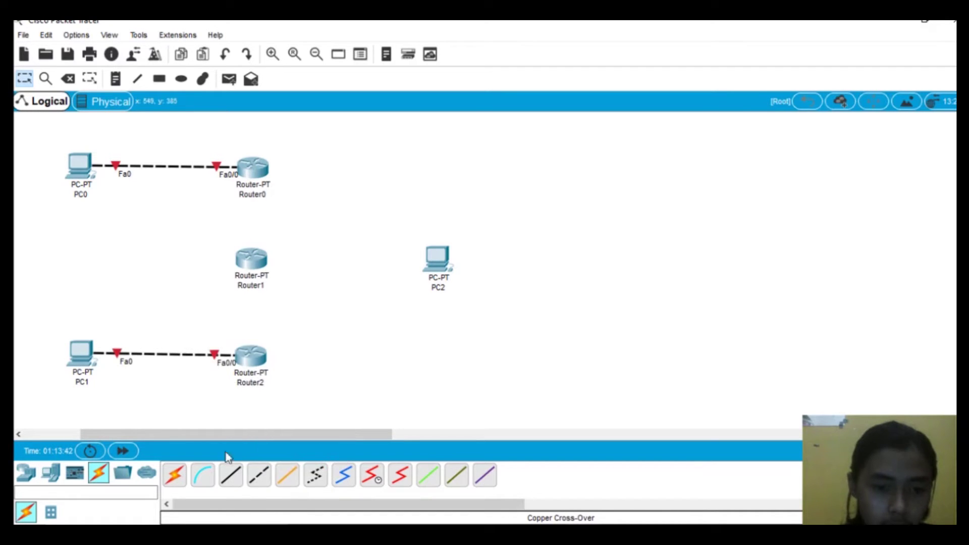
Connect PC2's FastEthernet0 to Router1's FastEthernet0/0 with a Copper Cross-Over cable.
left_click(259, 479)
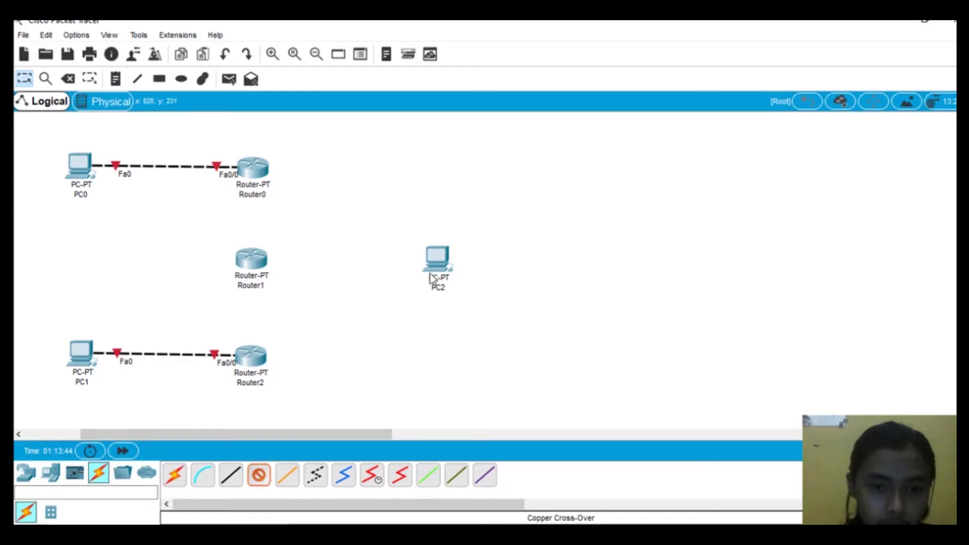
left_click(444, 262)
left_click(469, 318)
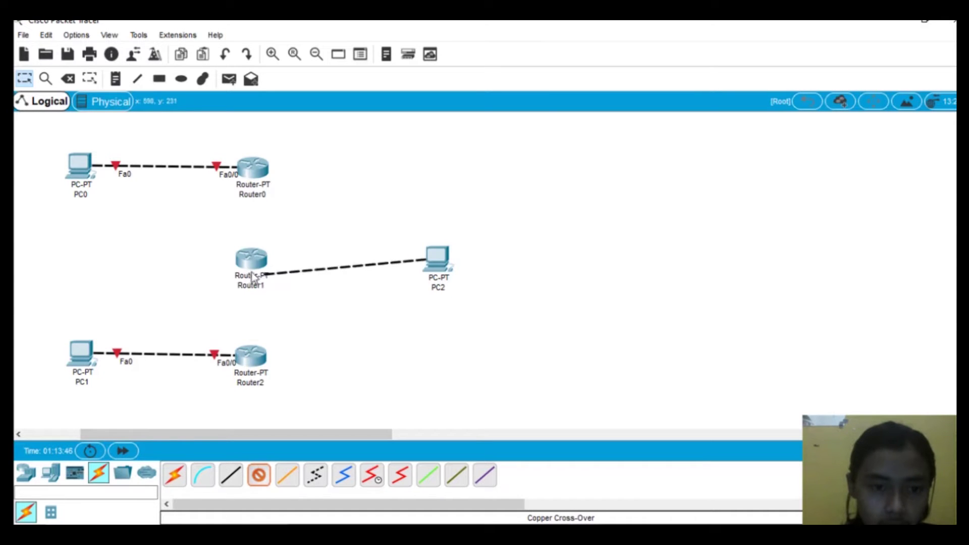
left_click(254, 260)
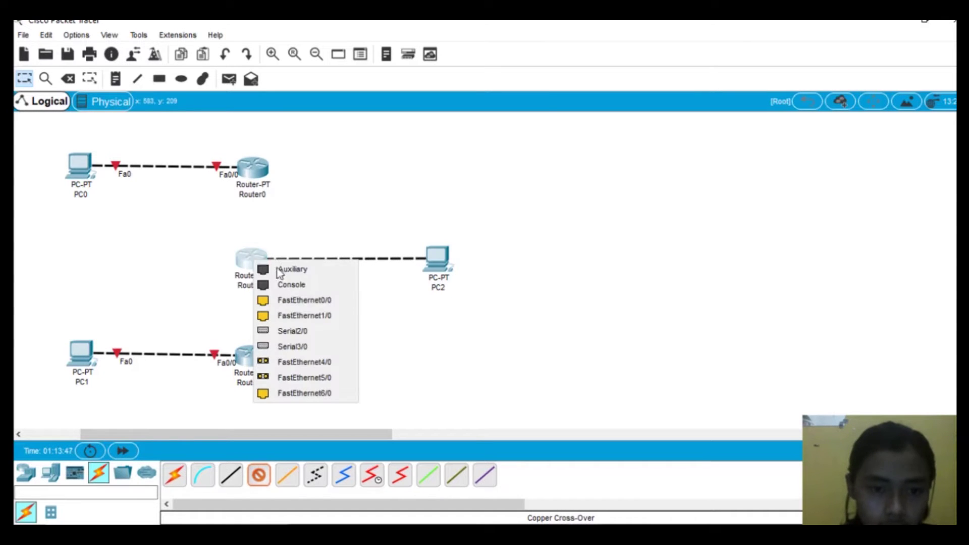
left_click(317, 300)
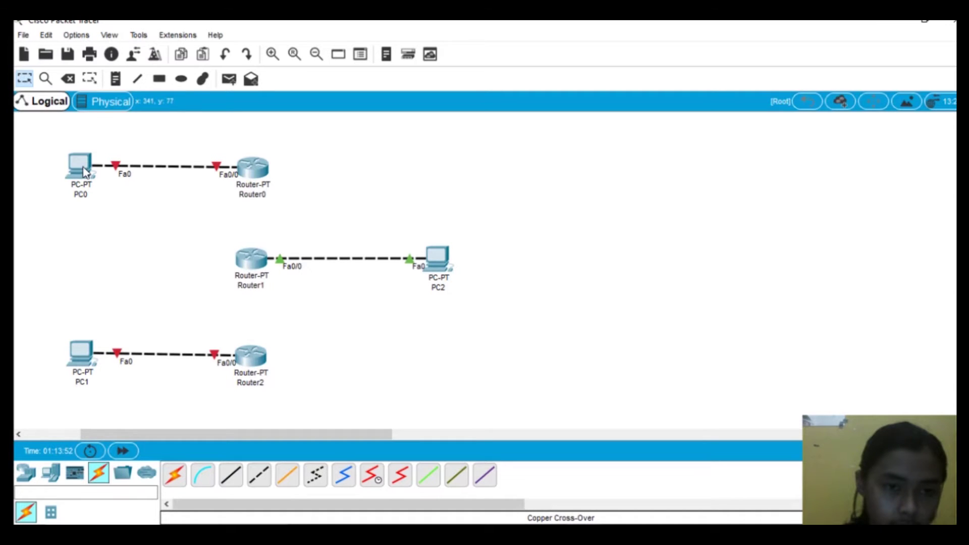
Connect Router0's Serial2/0 to Router1's Serial2/0 with a Serial DTE cable.
left_click(402, 479)
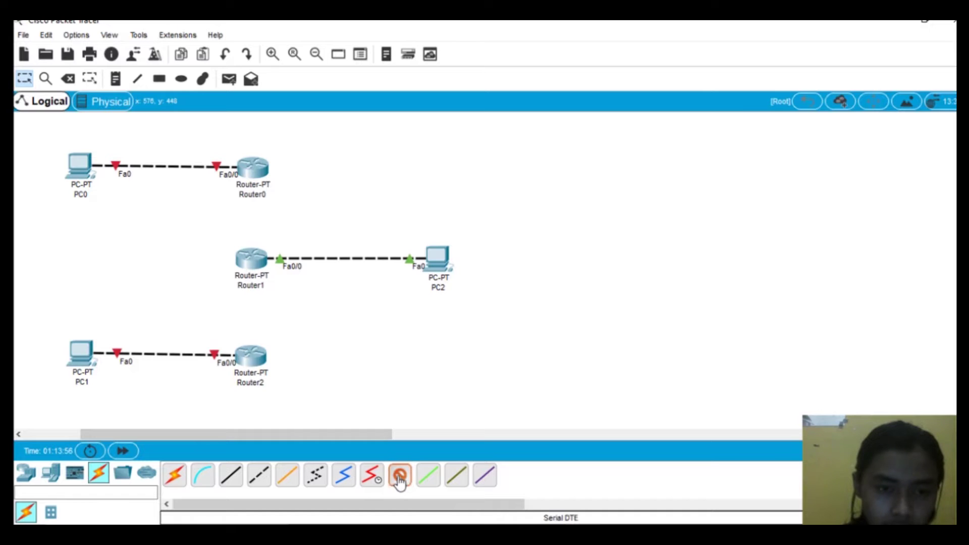
left_click(257, 174)
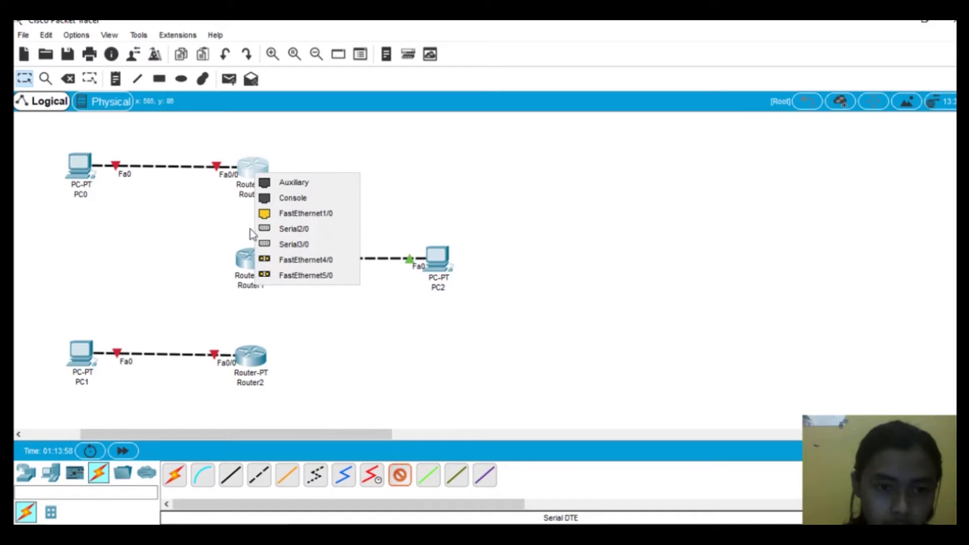
left_click(283, 231)
left_click(258, 263)
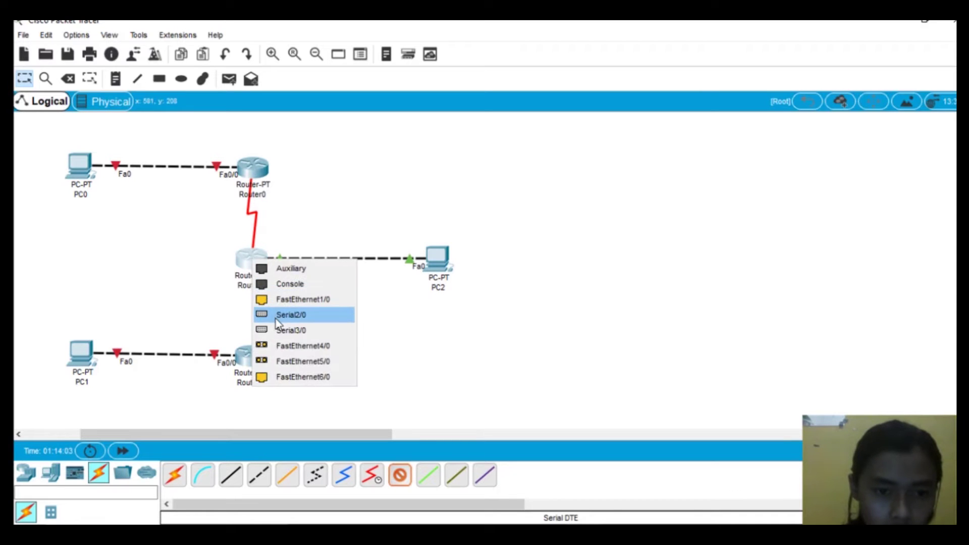
left_click(276, 317)
Connect Router1's Serial3/0 to Router2's Serial2/0 with a Serial DTE cable.
left_click(400, 475)
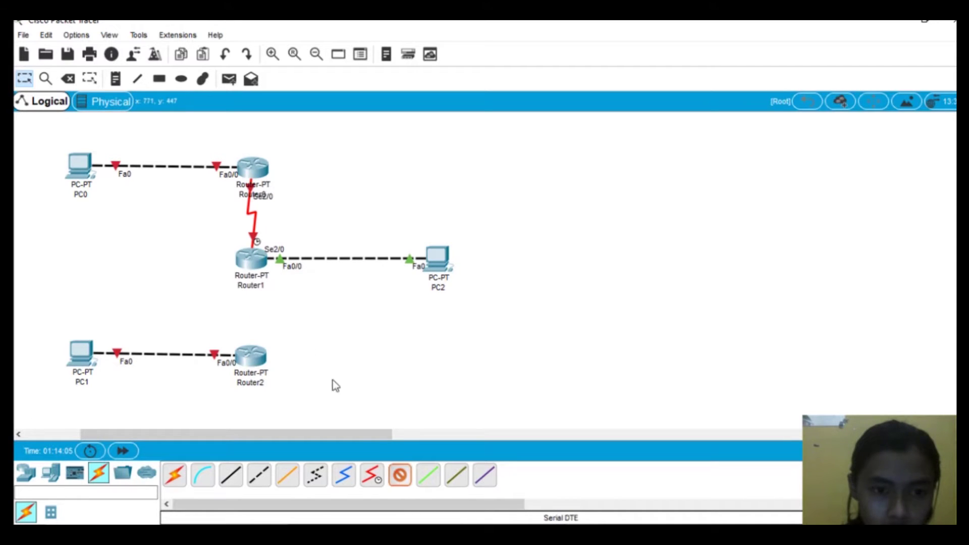
left_click(254, 268)
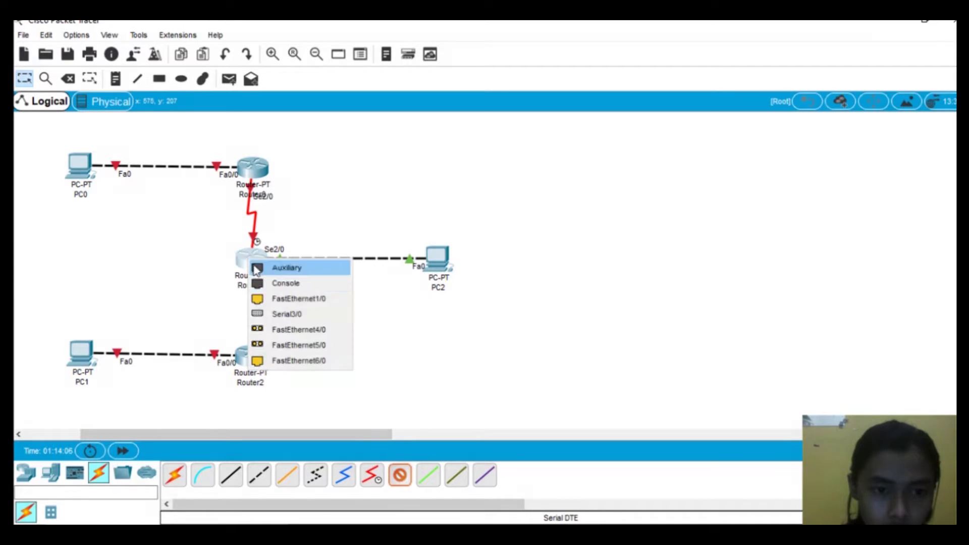
left_click(286, 314)
left_click(251, 359)
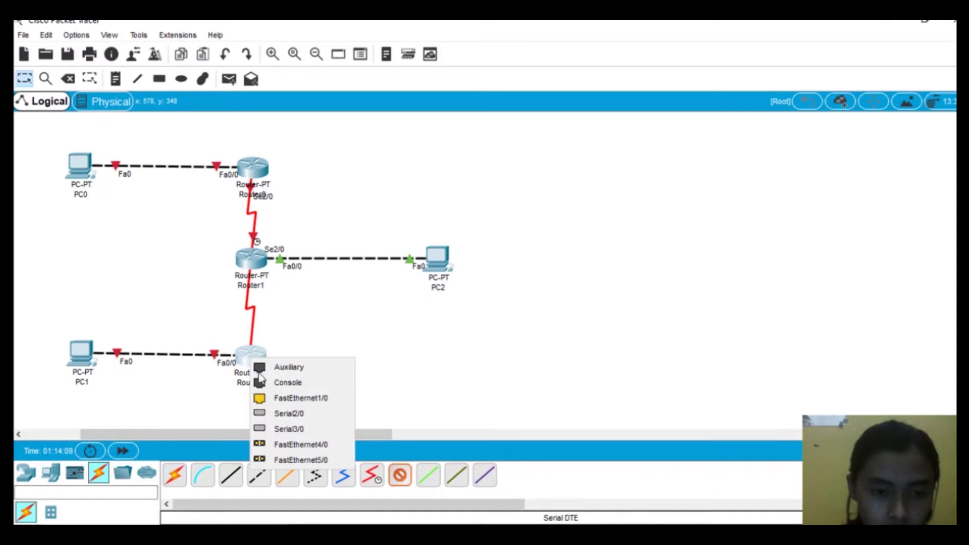
left_click(278, 414)
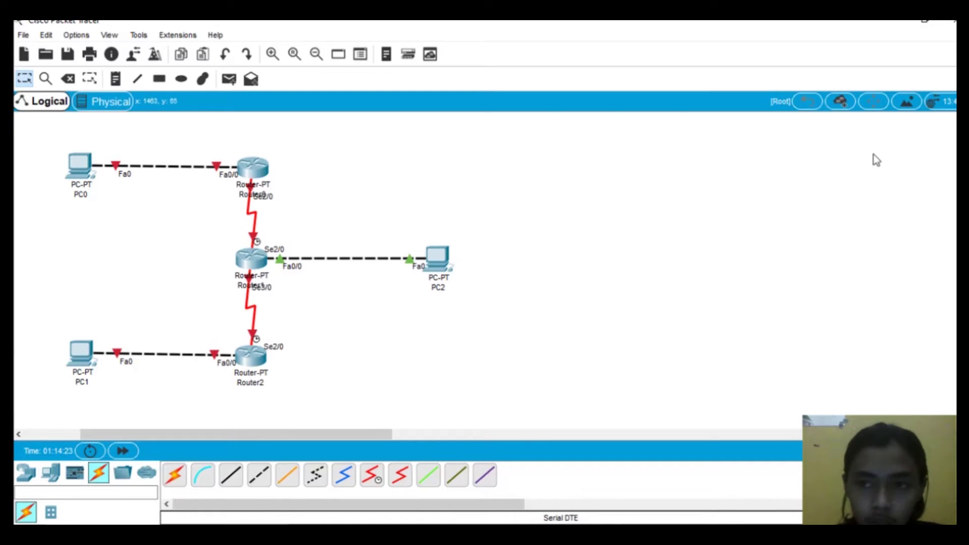
Arrange the Word IP configuration table and the Cisco Packet Tracer topology side by side.
key("super+Right")
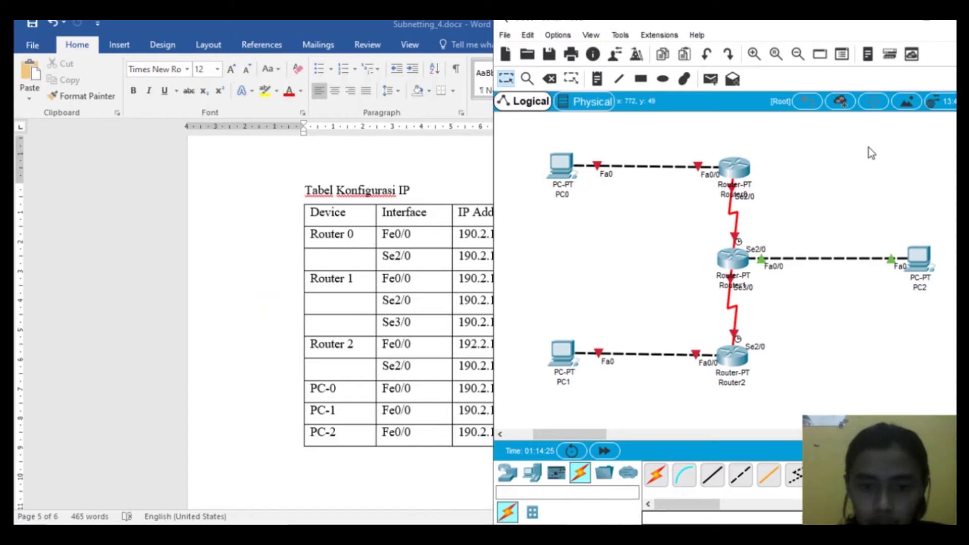
left_click(338, 163)
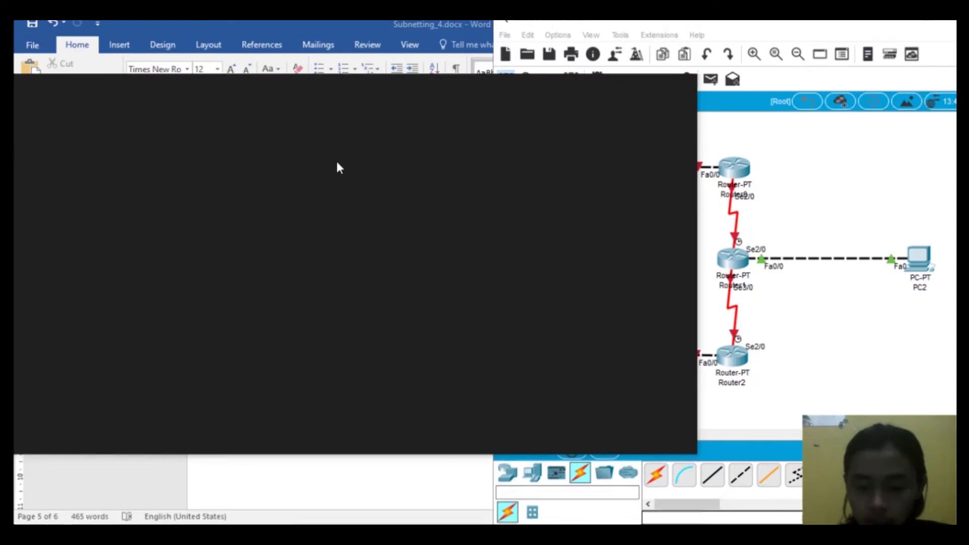
key("Escape")
double_click(321, 24)
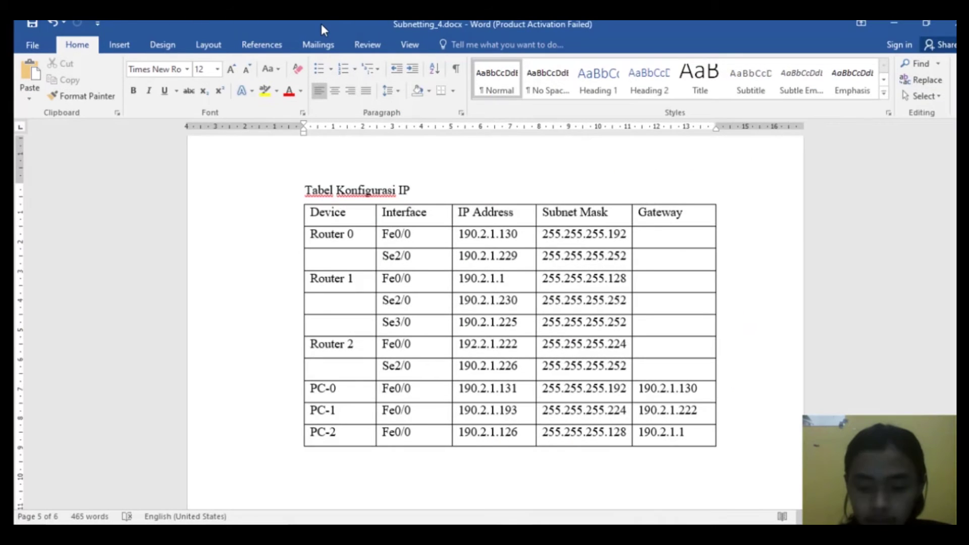
key("super+Left")
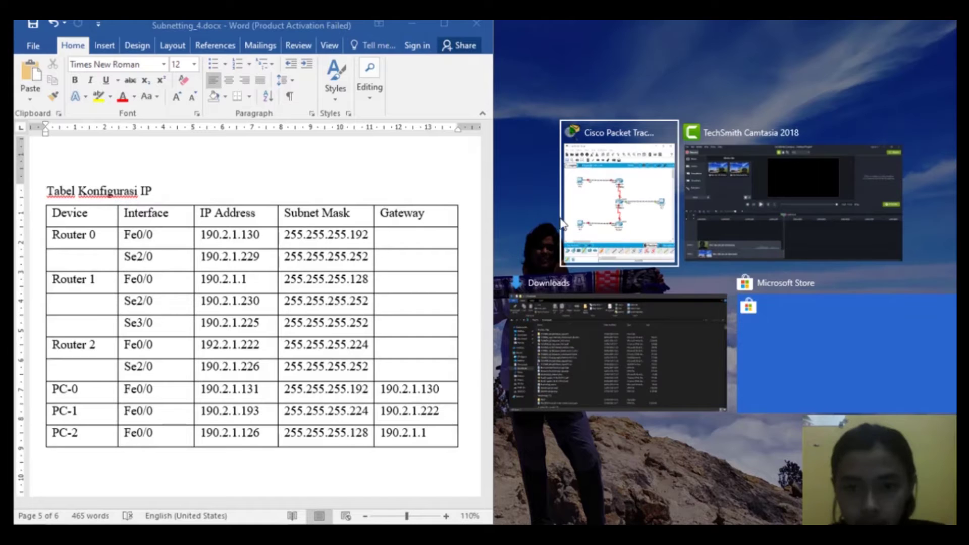
left_click(578, 214)
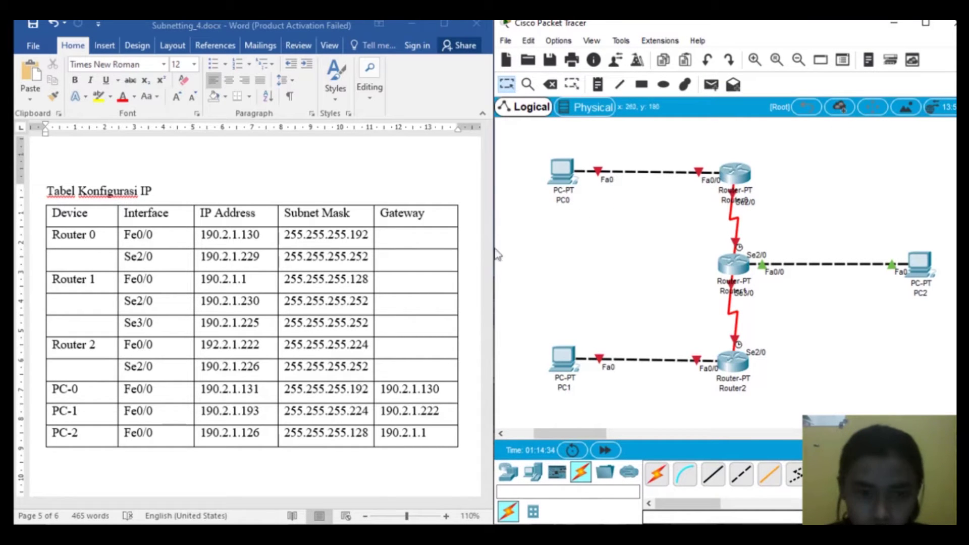
Open Router0's configuration window and place it so the table's IP address and subnet mask columns stay readable.
left_click(740, 177)
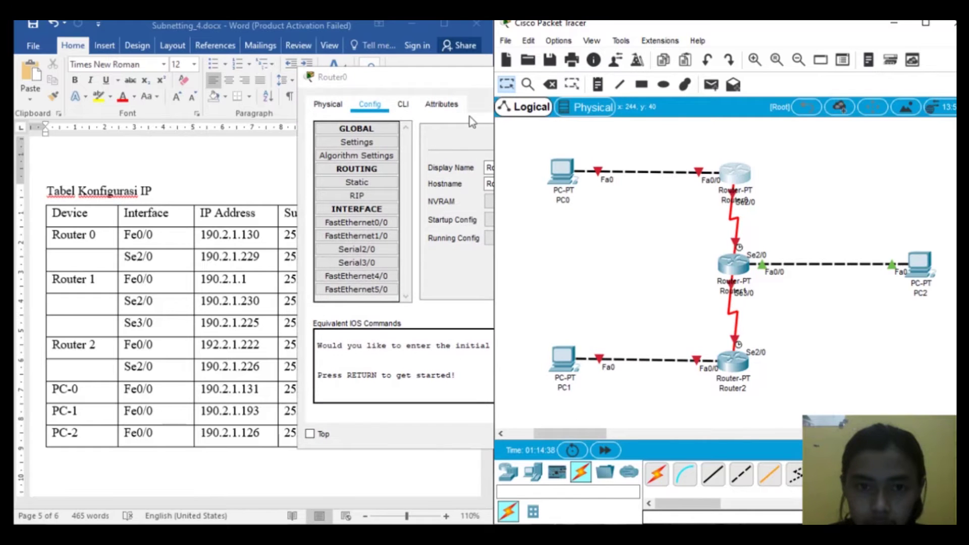
left_click(453, 83)
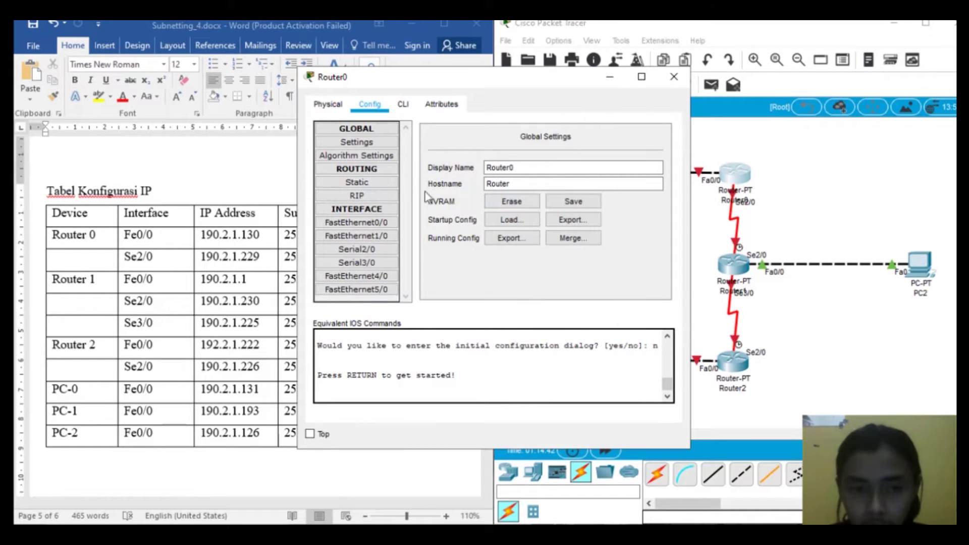
left_click_drag(479, 78, 612, 63)
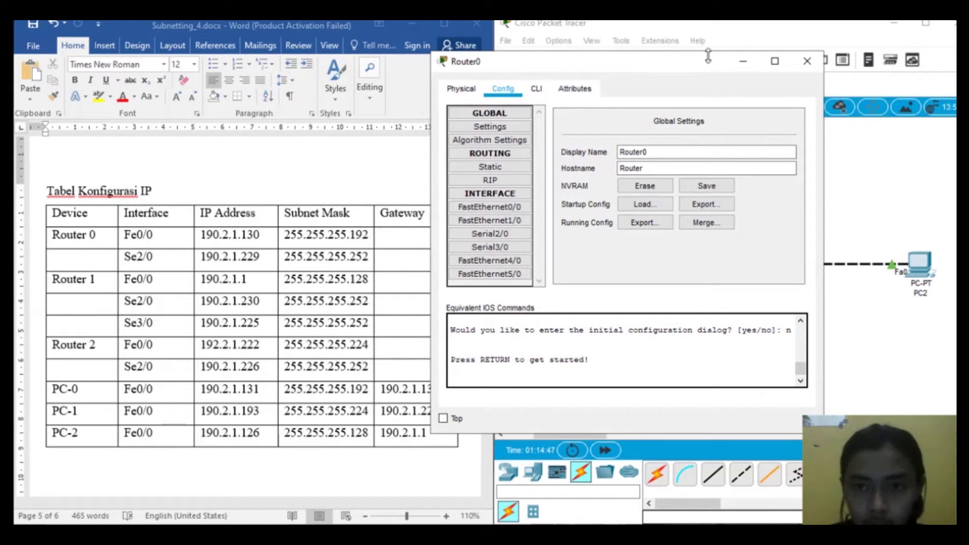
left_click_drag(634, 68, 420, 56)
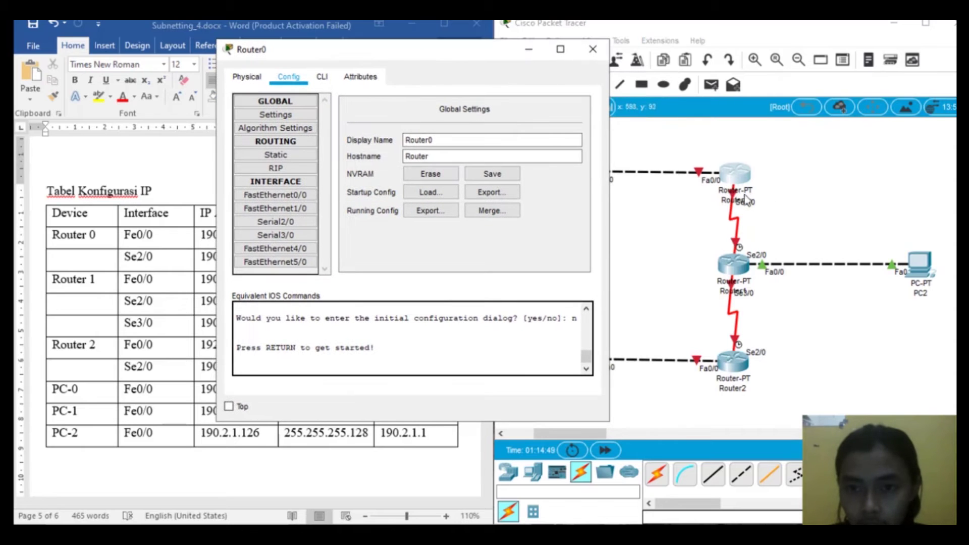
left_click_drag(477, 51, 680, 40)
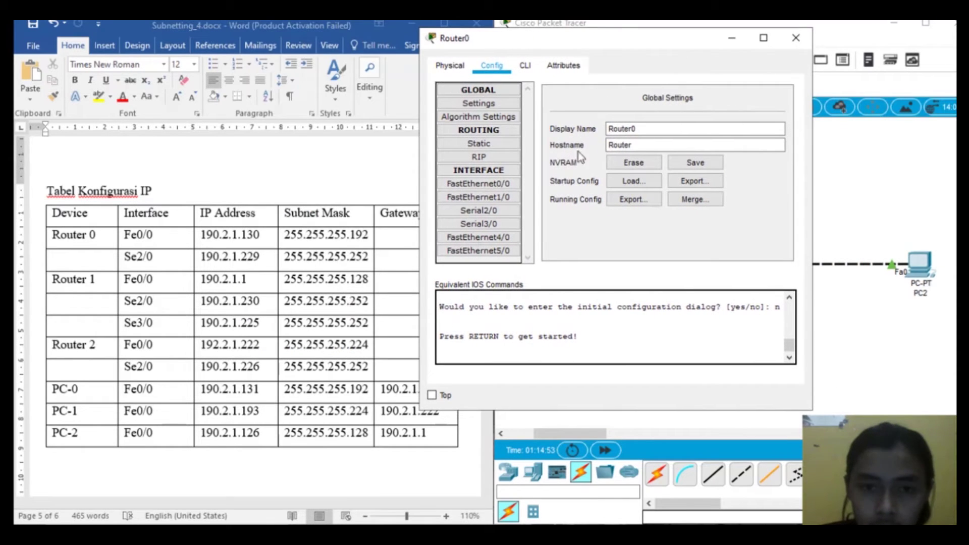
Set Router0's FastEthernet0/0 to IP address 190.2.1.130 with subnet mask 255.255.255.192.
left_click(499, 186)
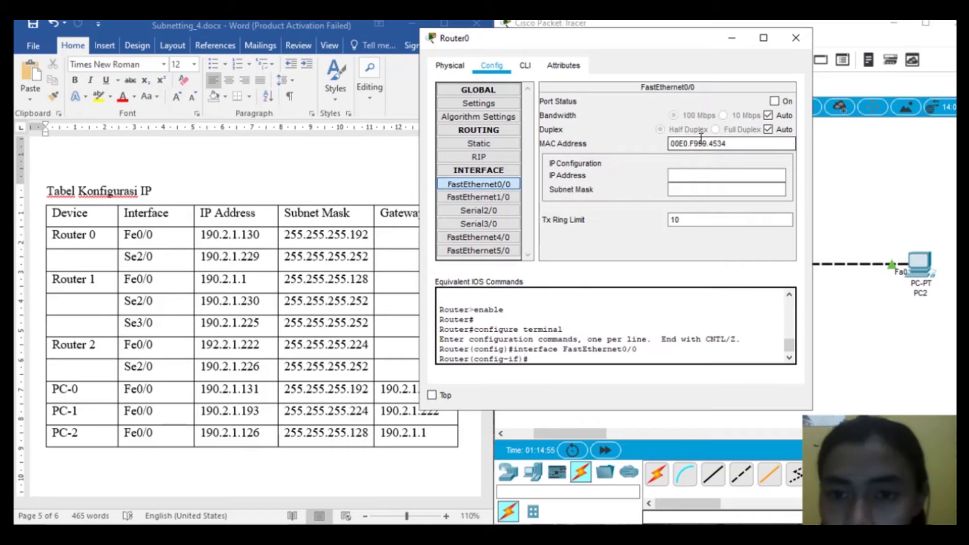
left_click(688, 172)
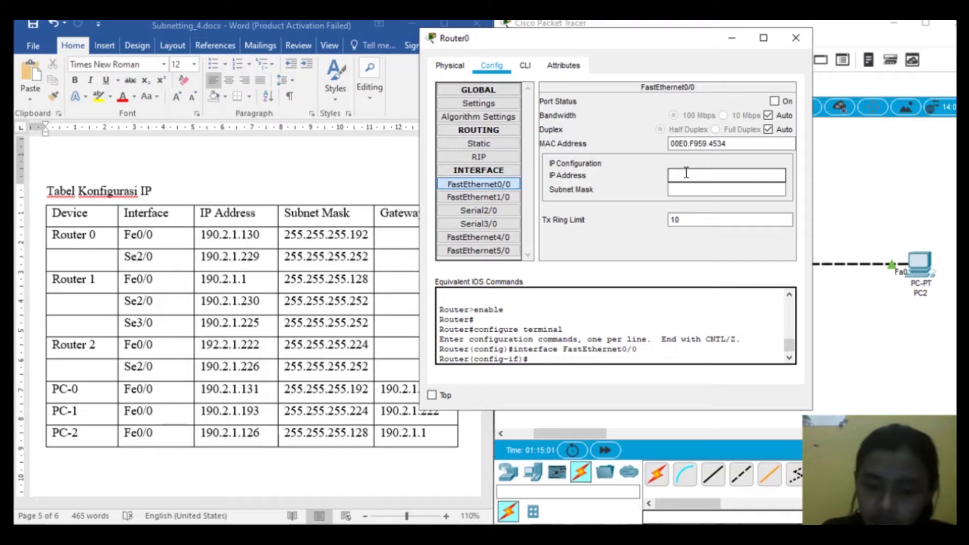
type("190.2.1.13")
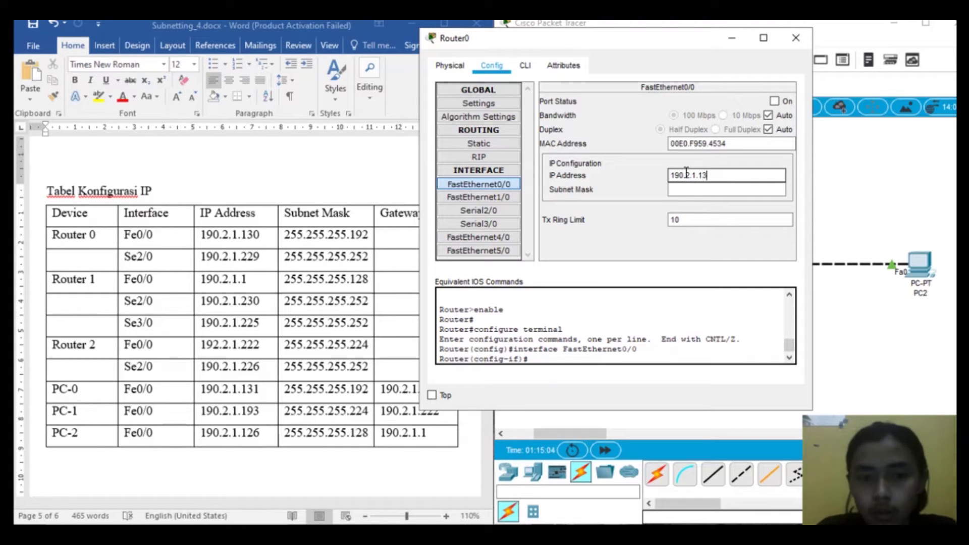
type("0")
key("Tab")
key("End")
key("BackSpace")
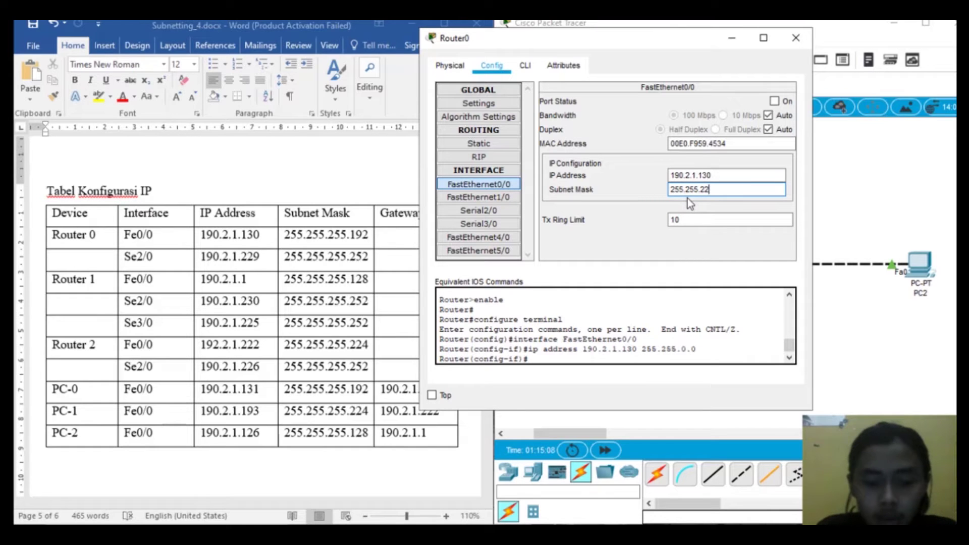
type("255.192")
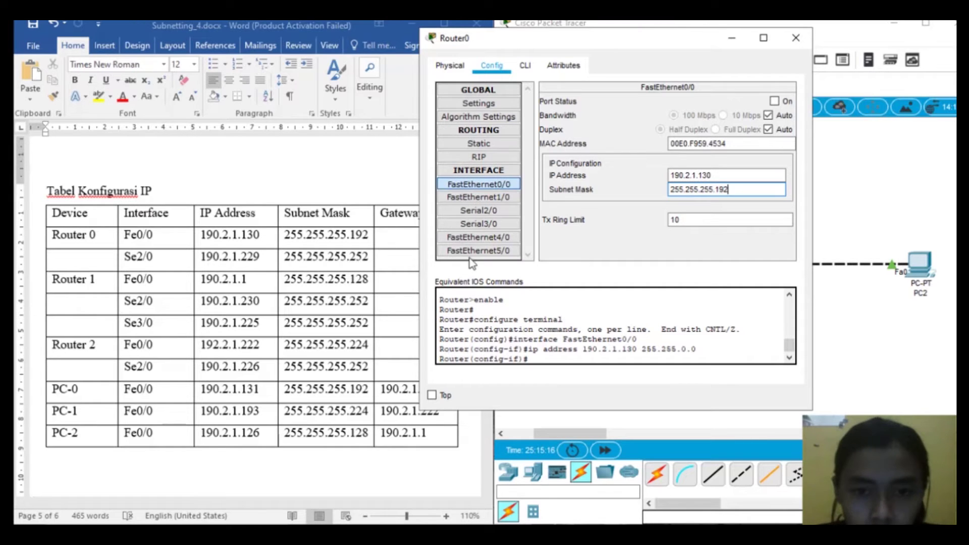
Try to assign 190.2.1.130 with subnet mask 255.255.255.192 to Router0's Serial2/0 interface.
left_click(479, 211)
left_click(728, 162)
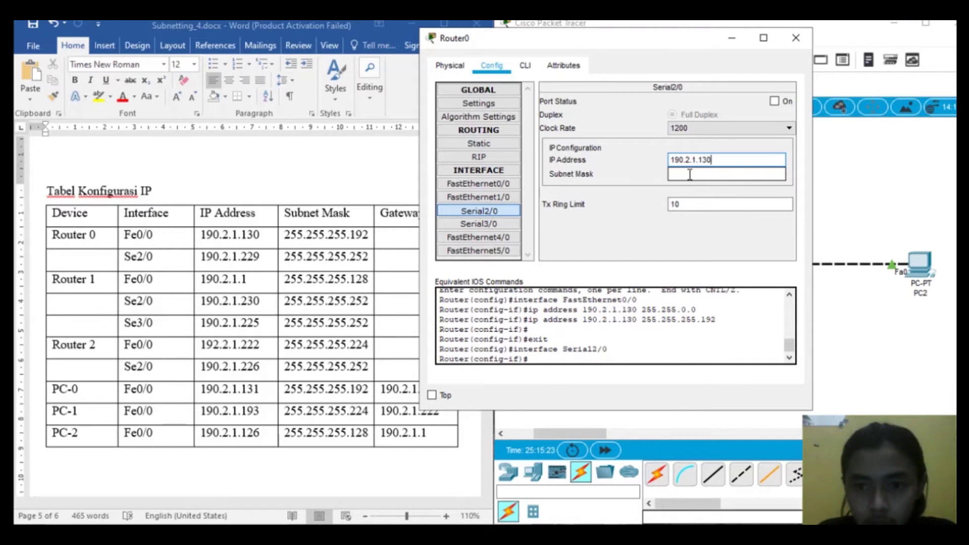
left_click(690, 174)
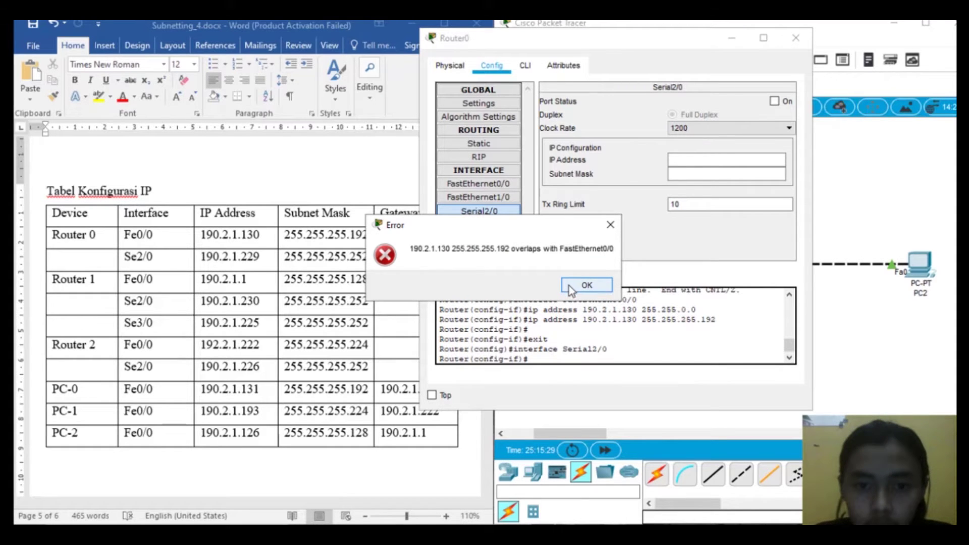
left_click(585, 285)
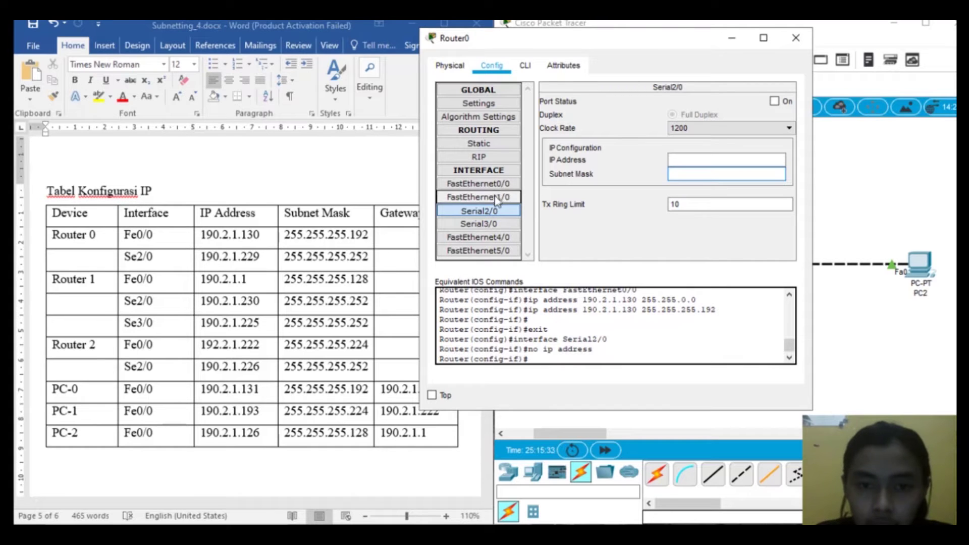
Set Router0's Serial2/0 to IP address 190.2.1.229 with subnet mask 255.255.255.252.
left_click(689, 160)
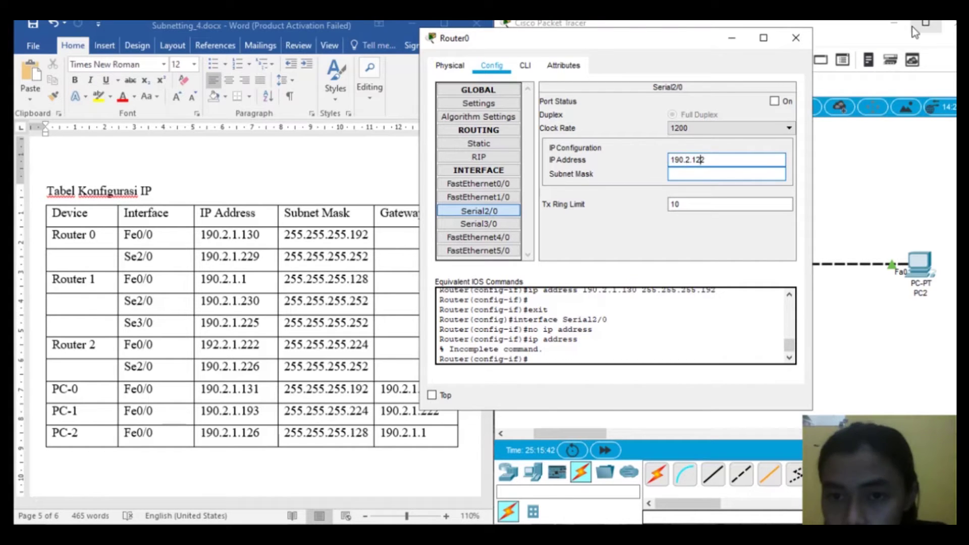
type(".229")
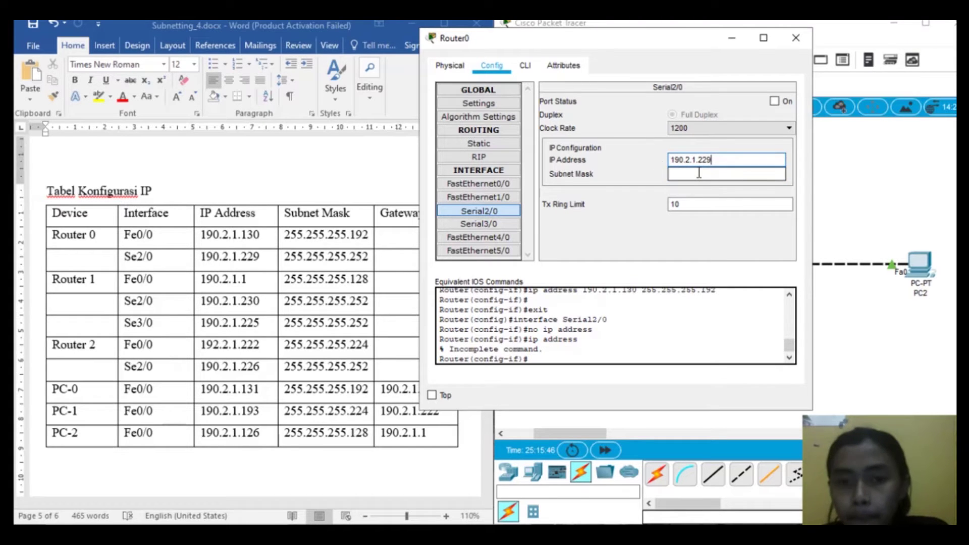
left_click(699, 173)
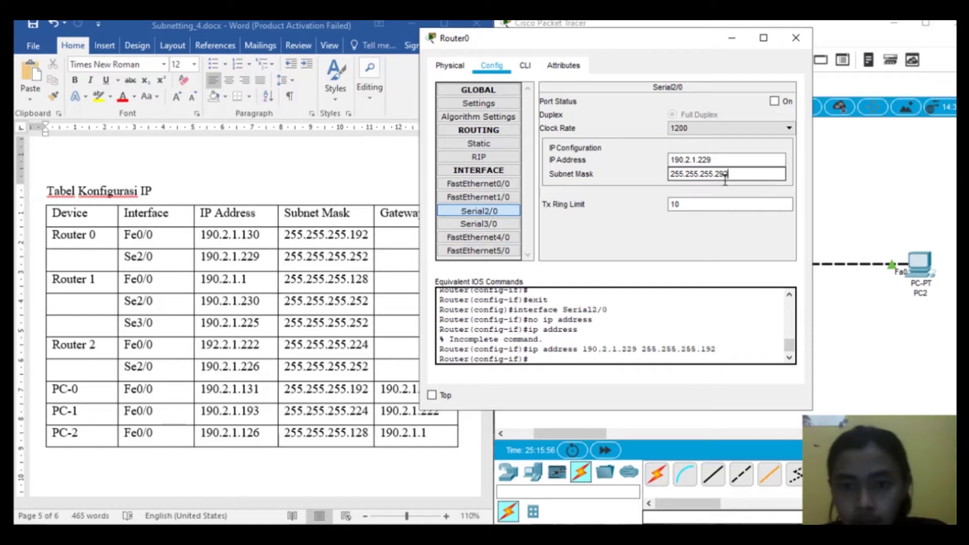
key("BackSpace")
key("BackSpace")
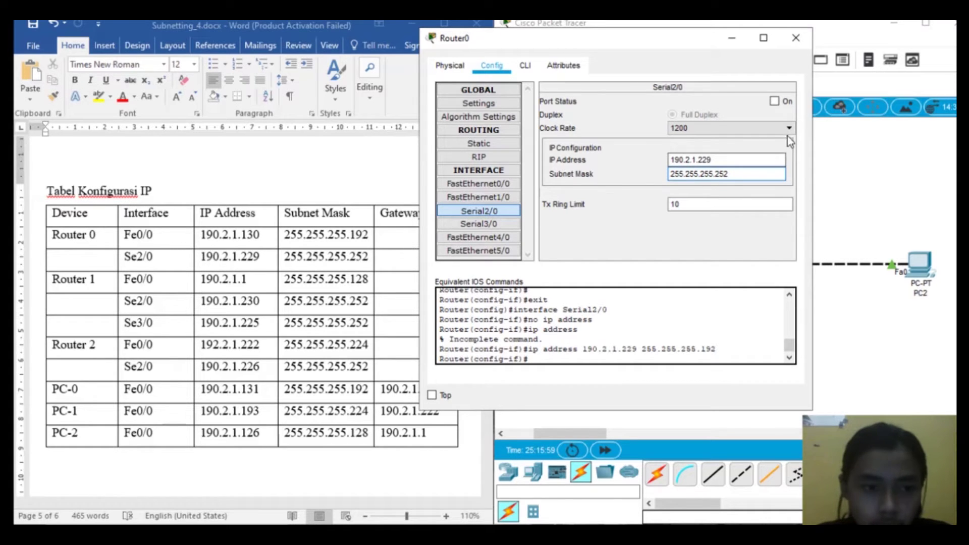
Turn on the port status of Router0's Serial2/0 and FastEthernet0/0 interfaces.
left_click(775, 101)
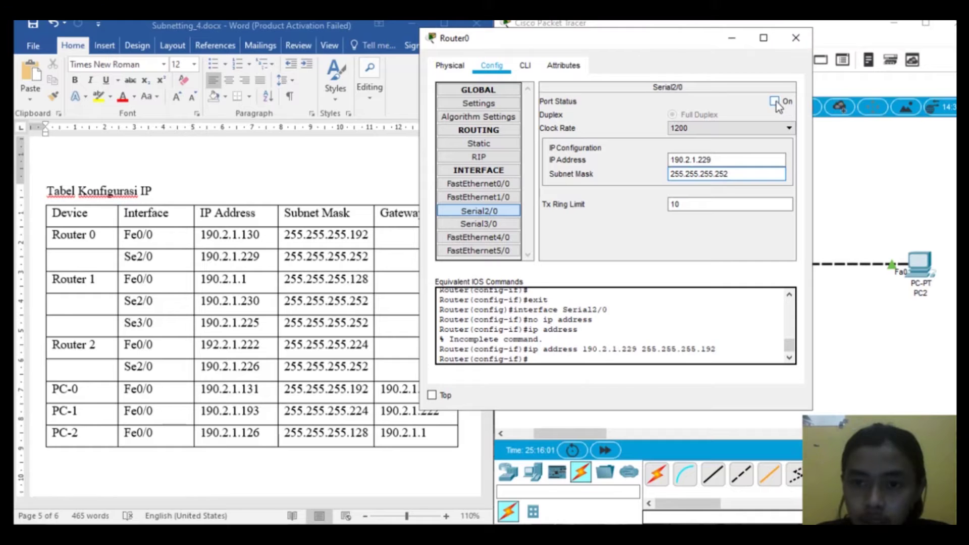
left_click(496, 187)
left_click(776, 101)
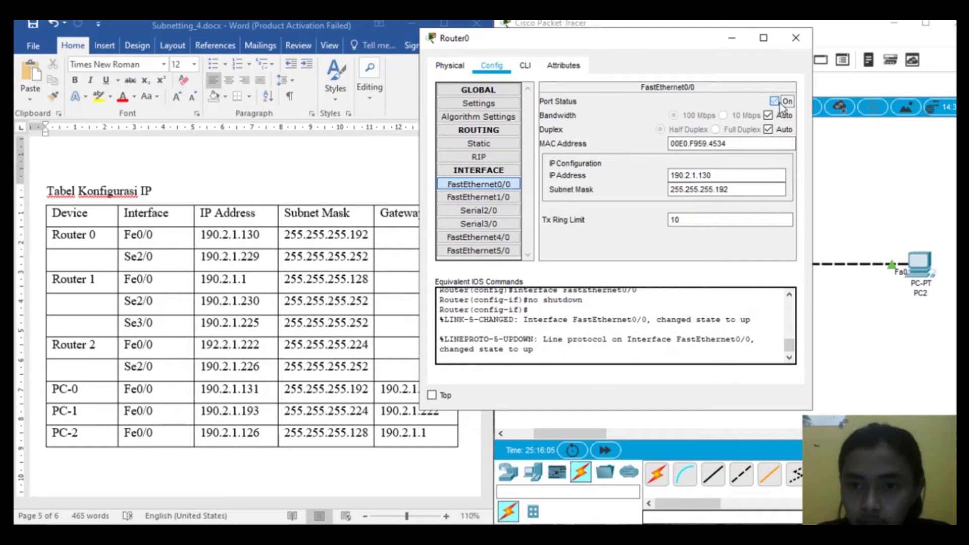
Check the IP addresses and subnet masks of Router1's FastEthernet0/0, Serial2/0 and Serial3/0 interfaces against the IP table.
left_click(797, 38)
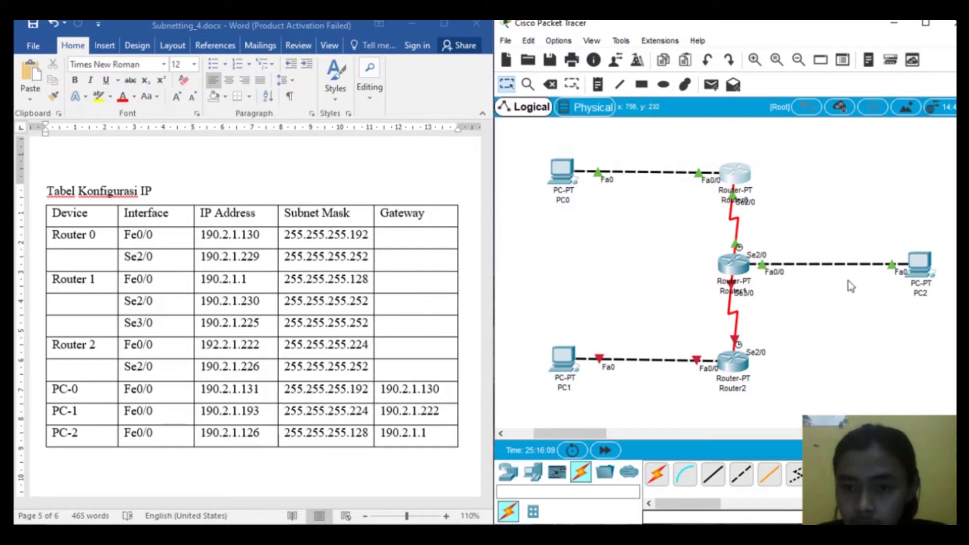
left_click(730, 266)
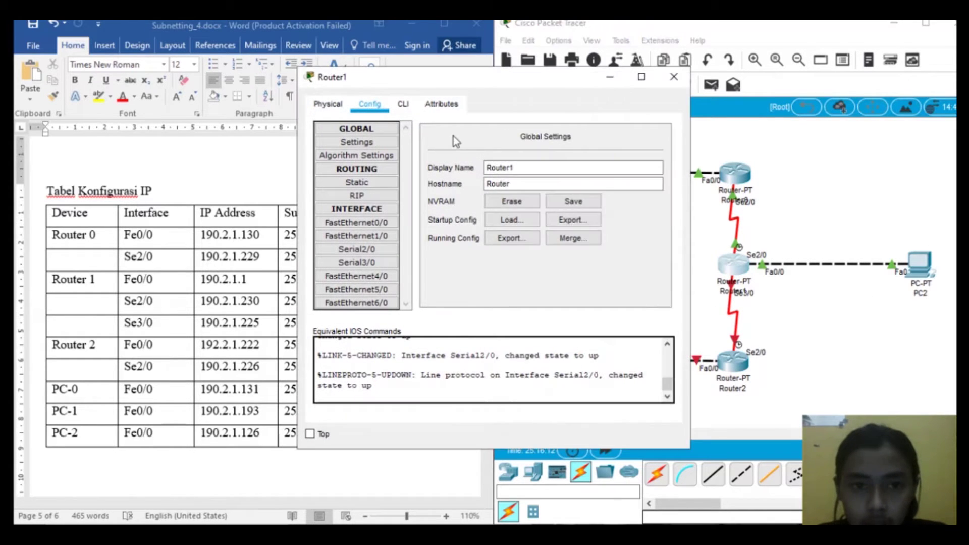
left_click_drag(455, 75, 559, 66)
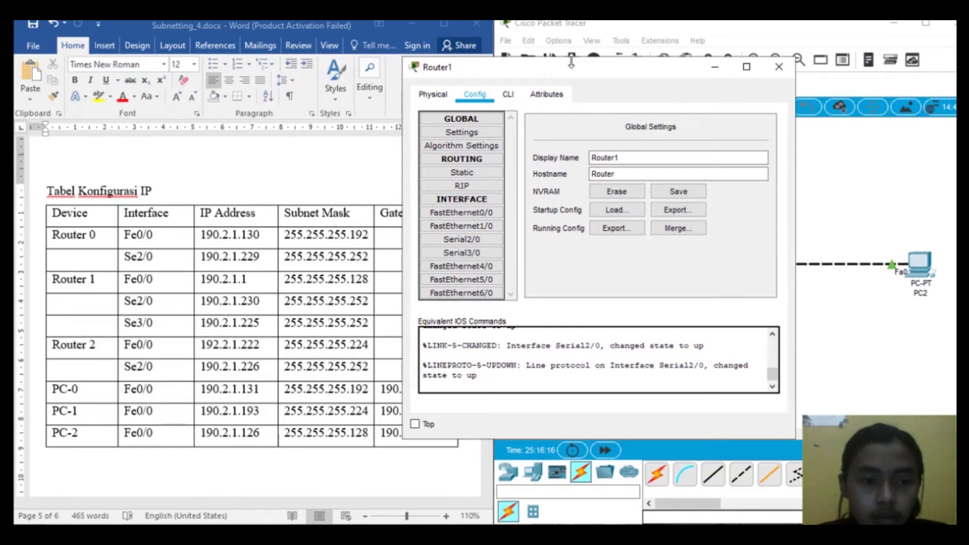
left_click(462, 212)
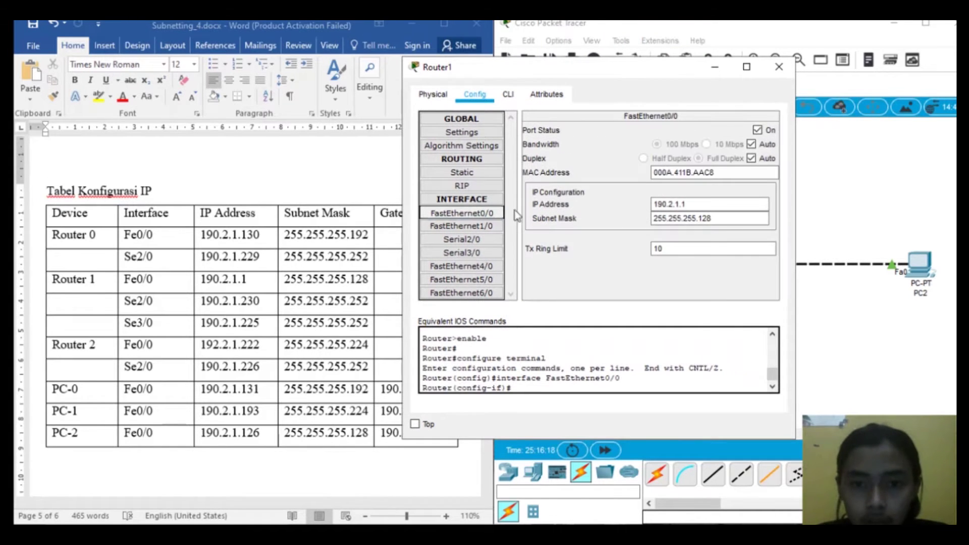
left_click(698, 207)
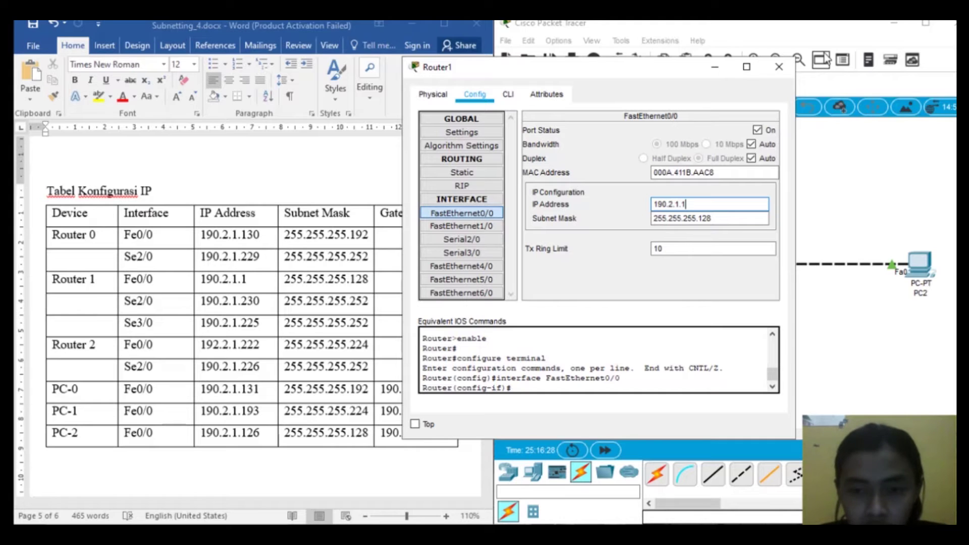
left_click(722, 218)
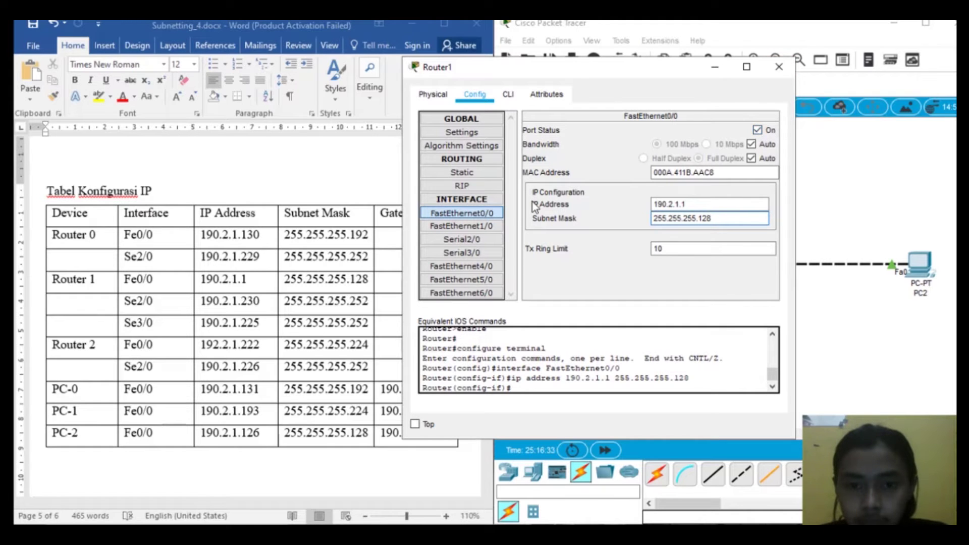
left_click(466, 242)
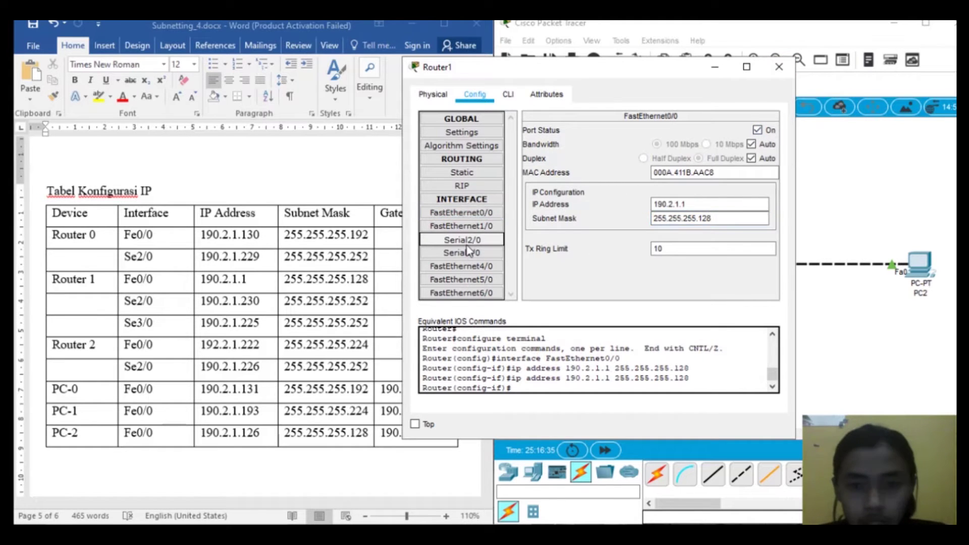
left_click(700, 191)
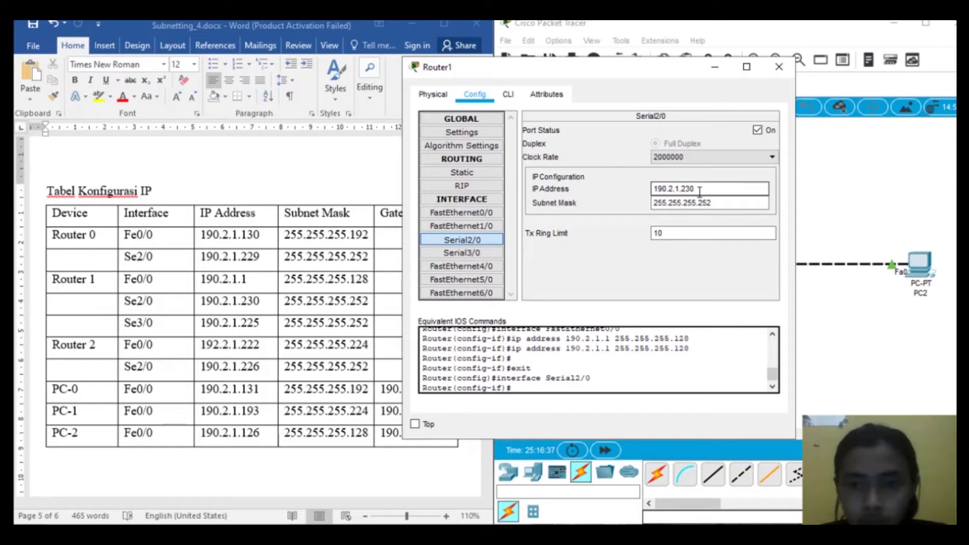
left_click(713, 198)
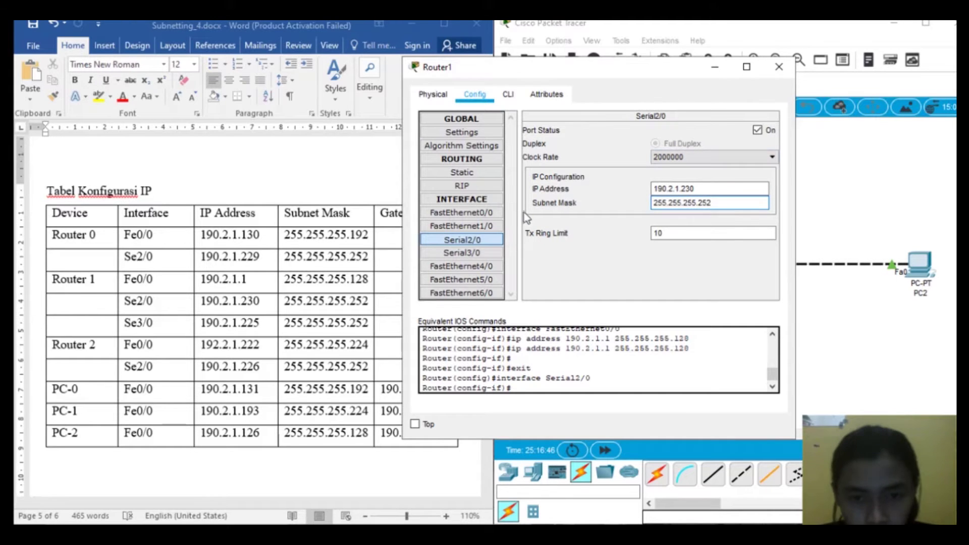
left_click(489, 252)
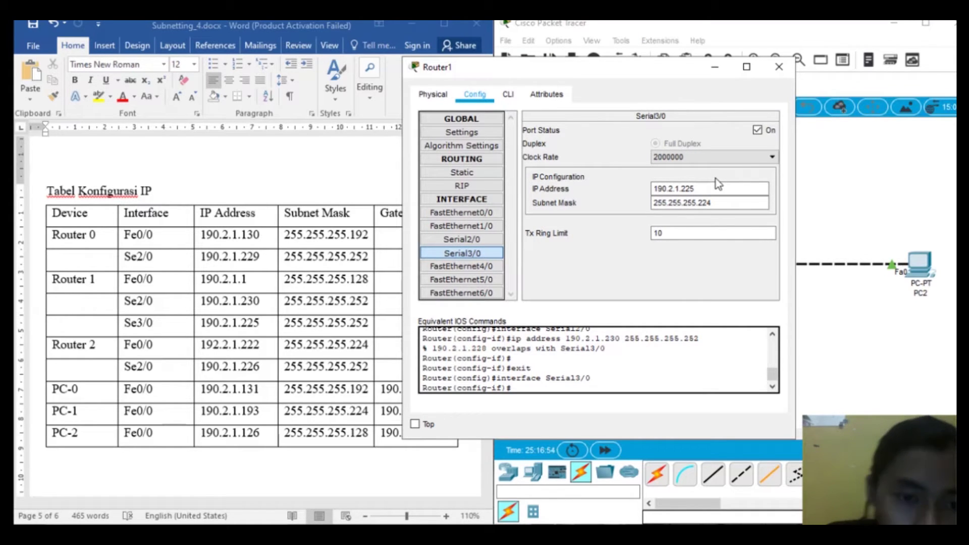
left_click(730, 200)
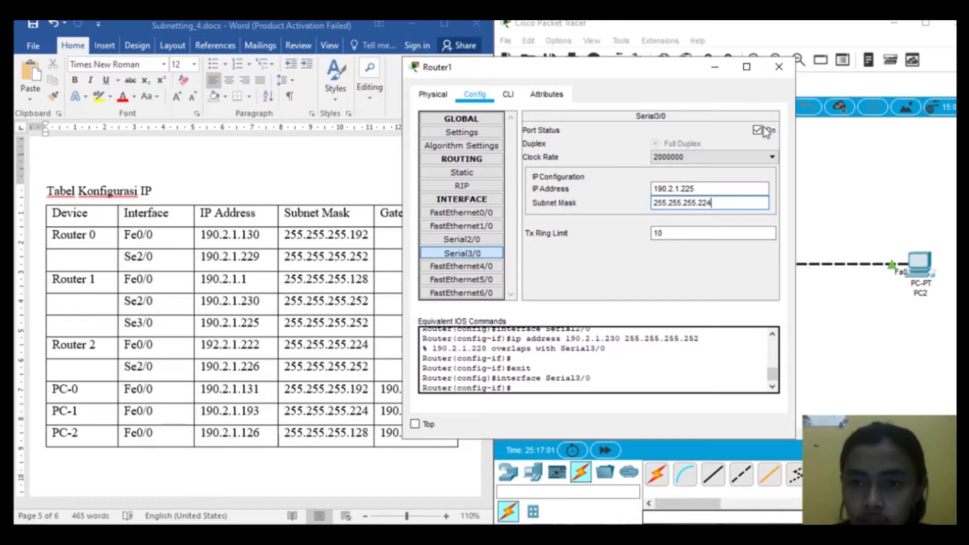
left_click(779, 67)
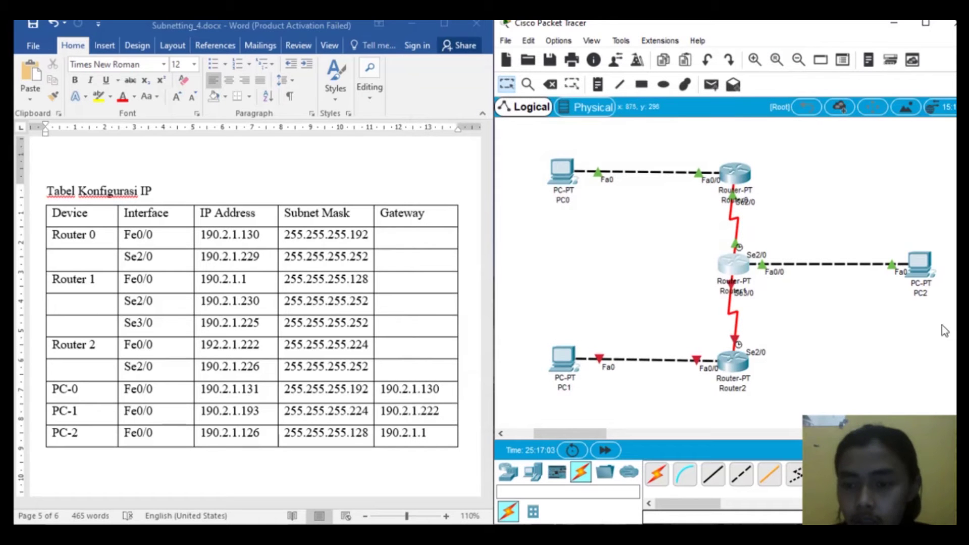
Check the IP addresses and subnet masks of Router2's FastEthernet0/0 and Serial2/0 interfaces against the IP table.
left_click(732, 363)
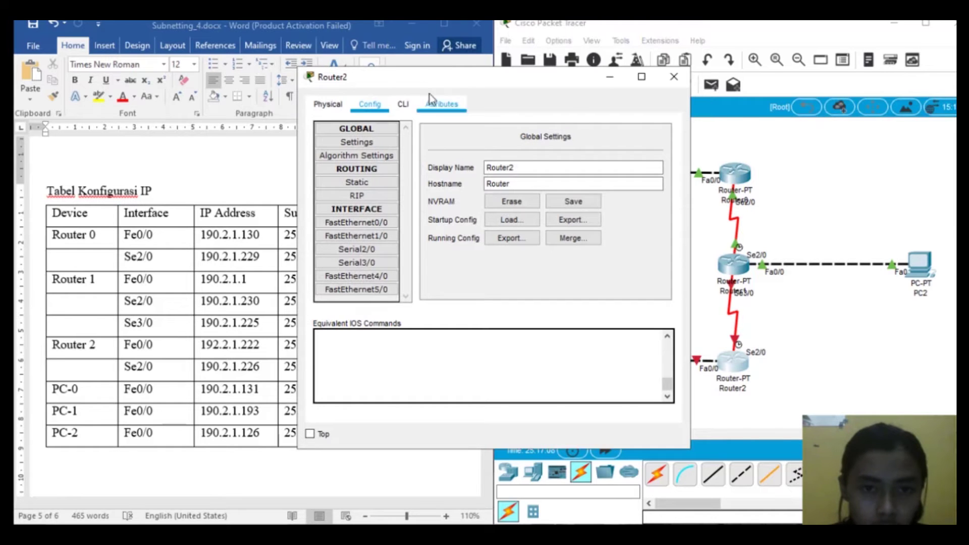
left_click_drag(448, 80, 528, 71)
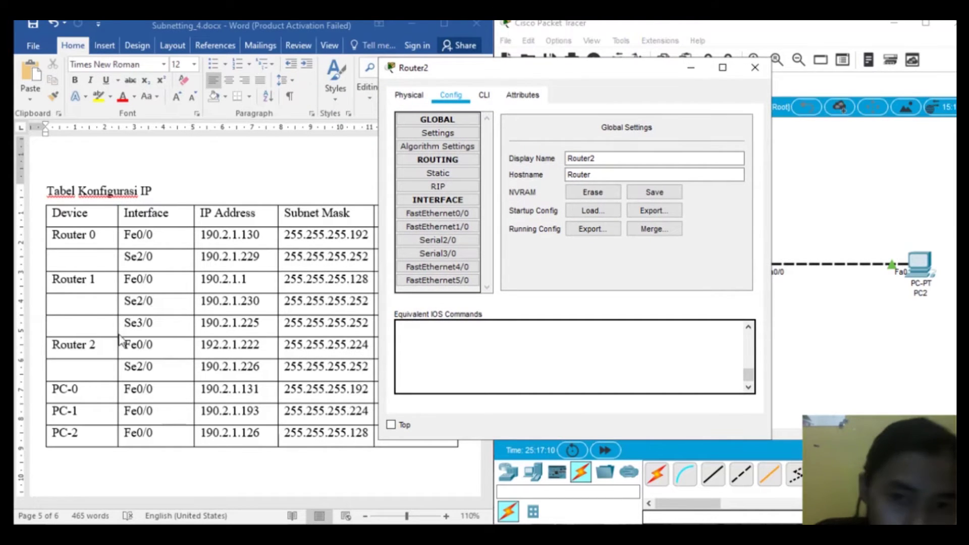
left_click_drag(556, 73, 362, 57)
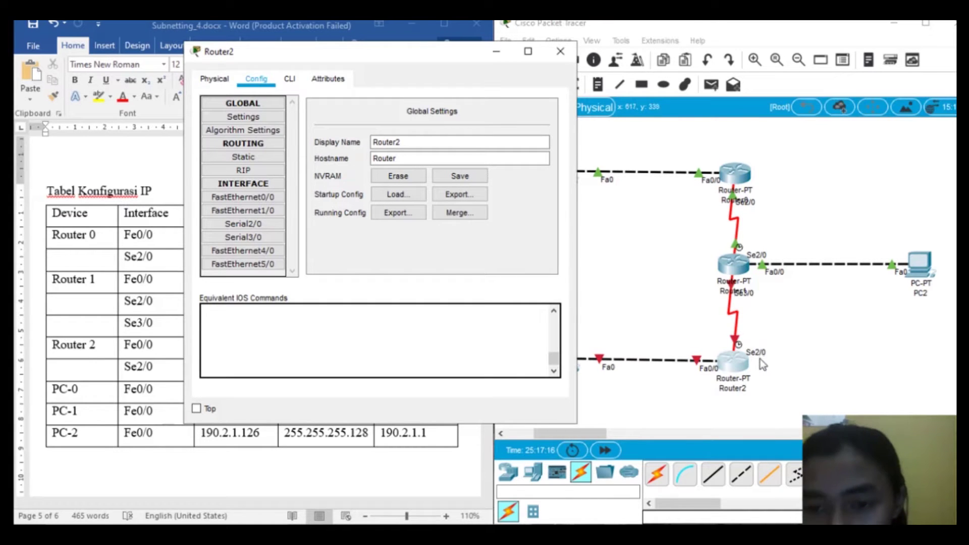
left_click_drag(361, 54, 459, 47)
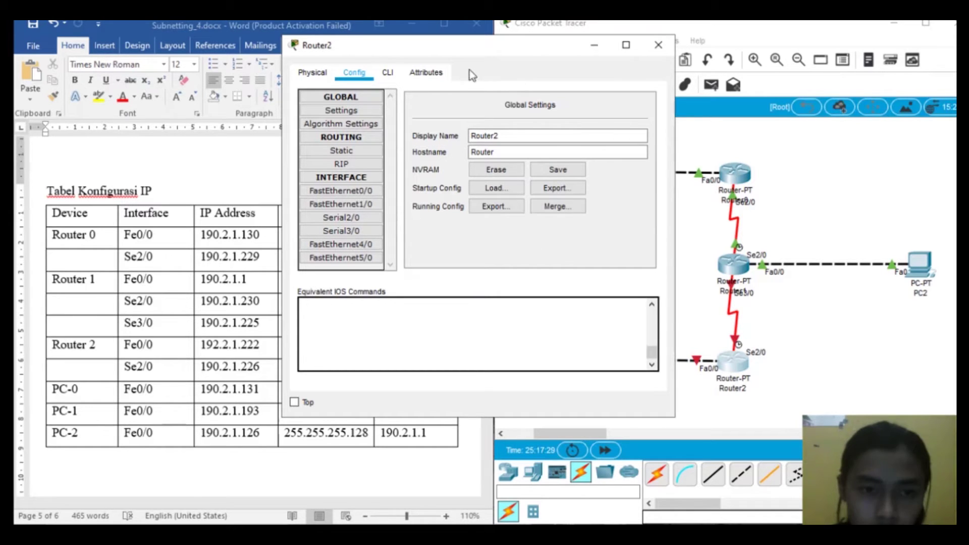
left_click(360, 195)
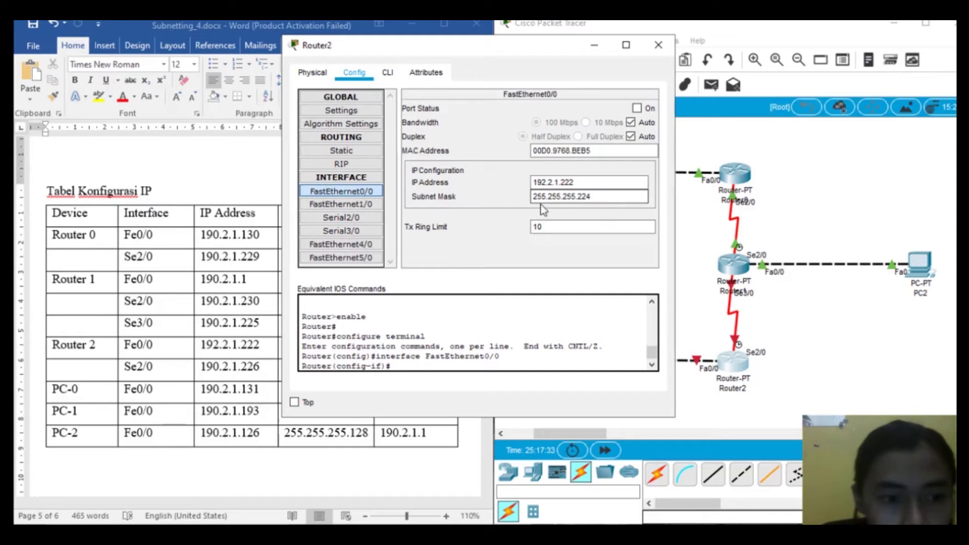
left_click_drag(468, 50, 714, 80)
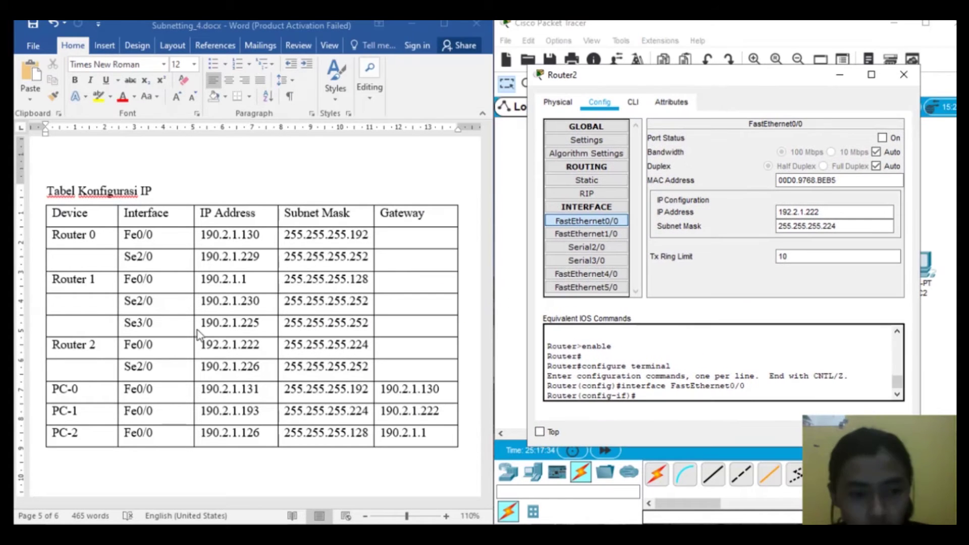
left_click(833, 213)
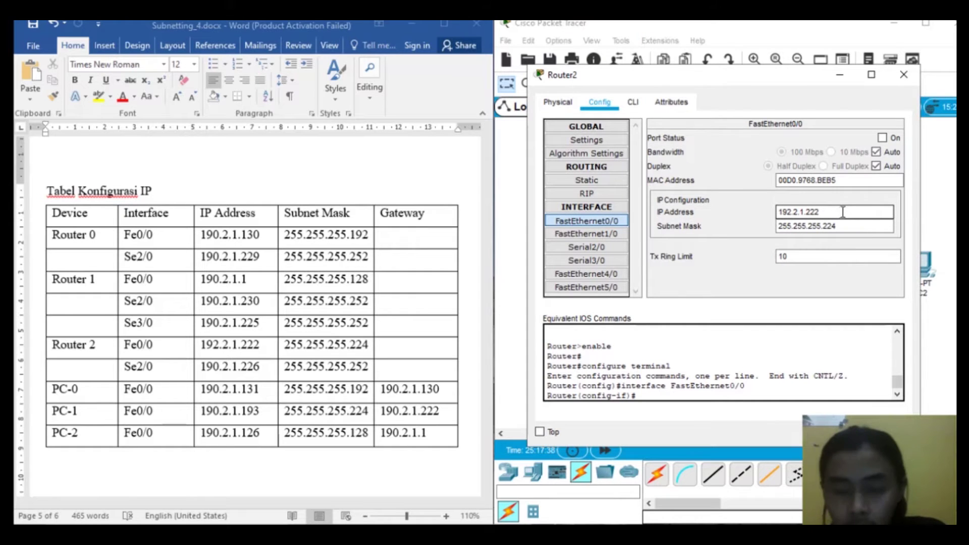
left_click(848, 228)
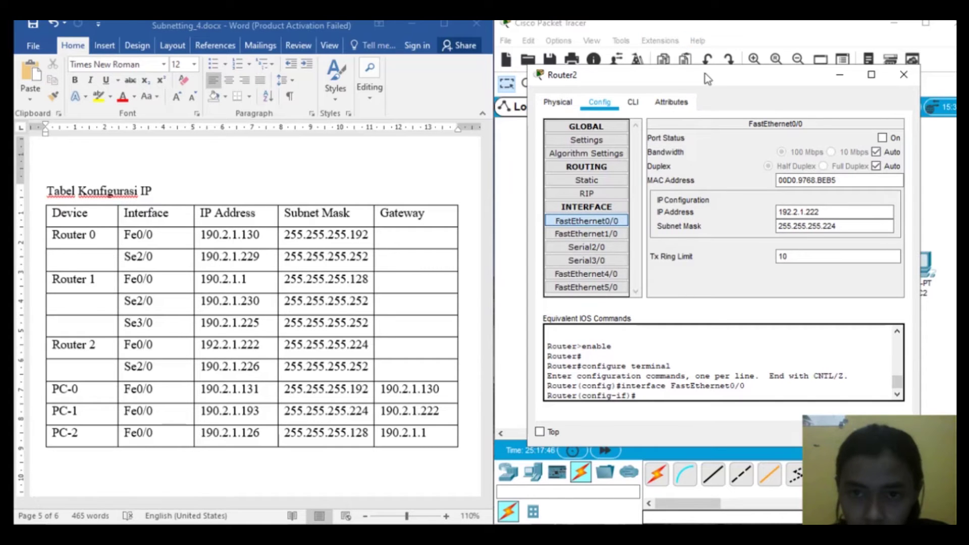
left_click_drag(678, 77, 730, 82)
left_click(639, 252)
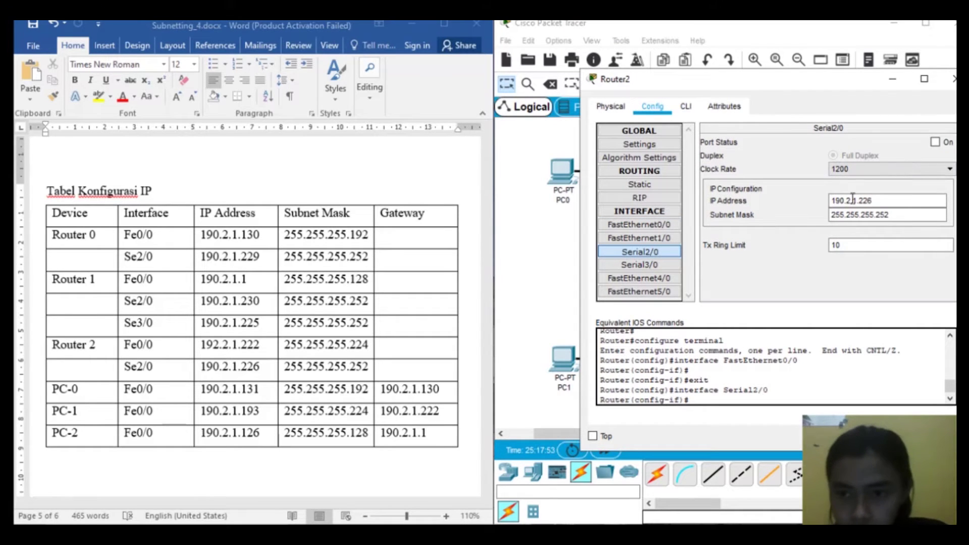
left_click(833, 214)
left_click(913, 202)
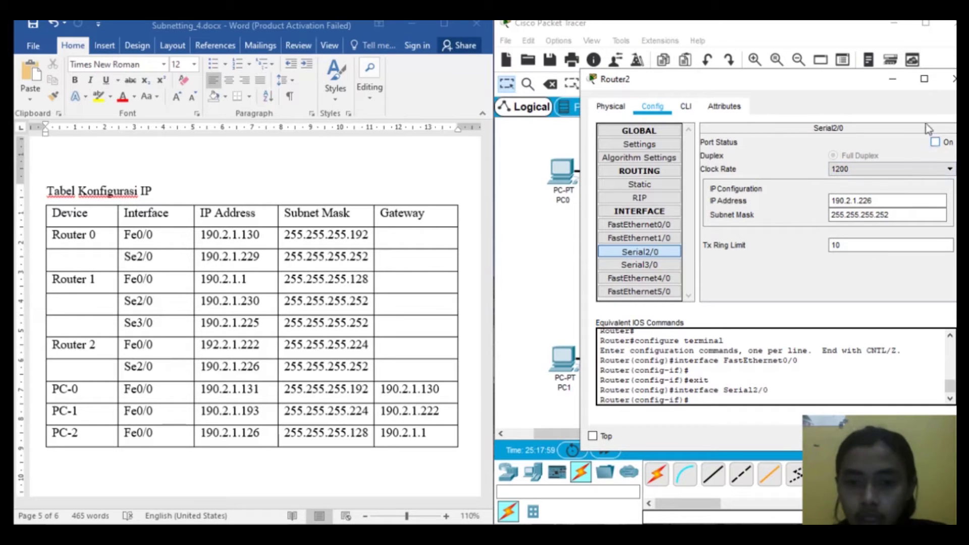
Turn on the port status of Router2's FastEthernet0/0 and Serial2/0 interfaces, and close its configuration window.
left_click(642, 236)
left_click(647, 224)
left_click(936, 142)
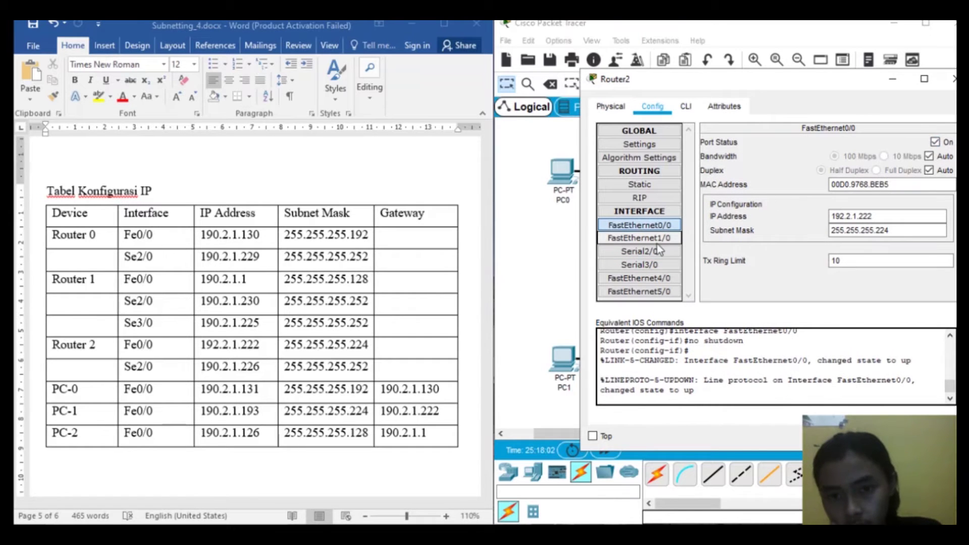
left_click(658, 244)
left_click(658, 251)
left_click(935, 142)
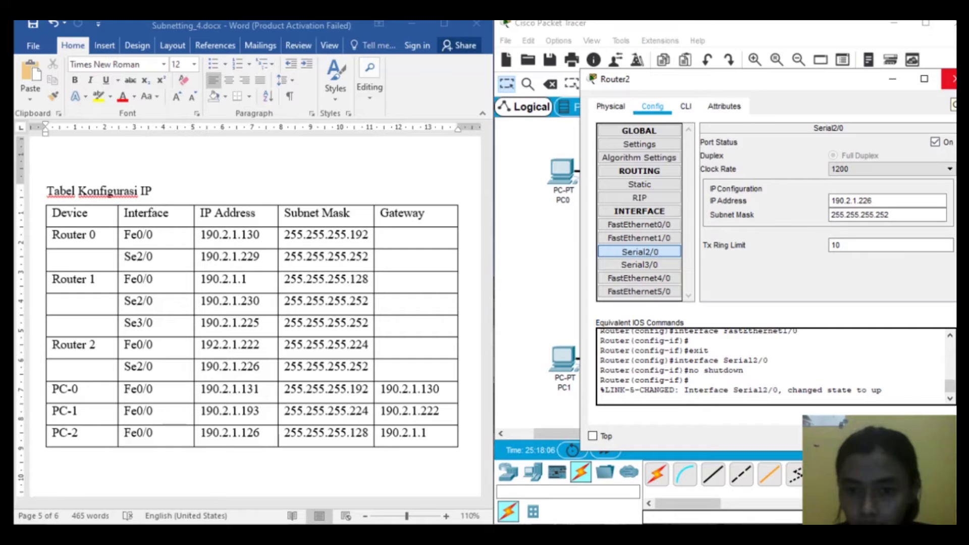
left_click(950, 78)
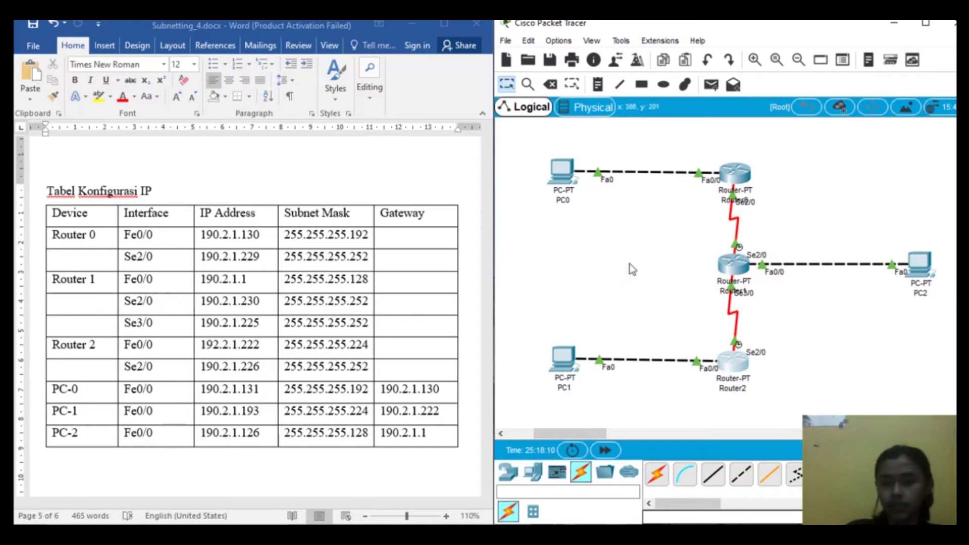
Review PC0's IP configuration, comparing its IP address, subnet mask and default gateway with the IP table.
left_click(561, 183)
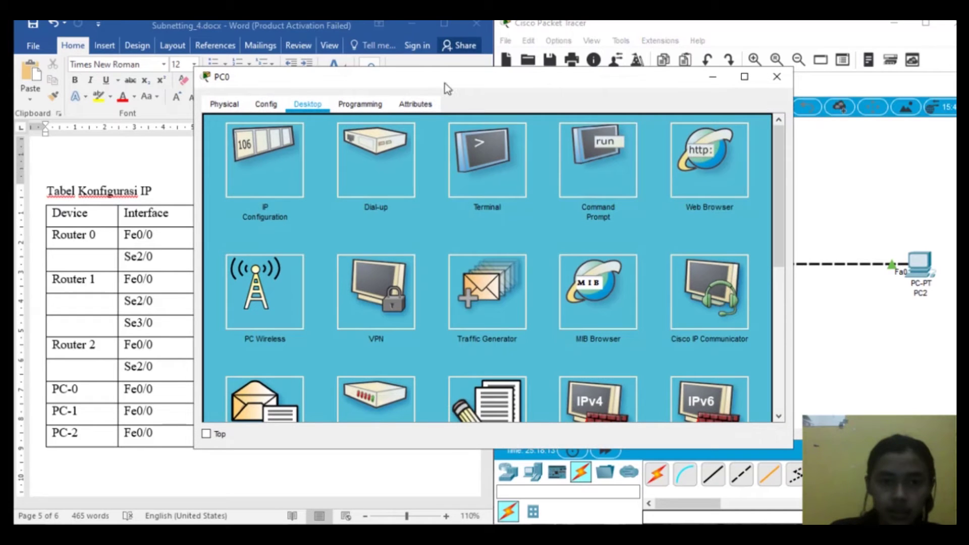
left_click_drag(793, 131, 579, 132)
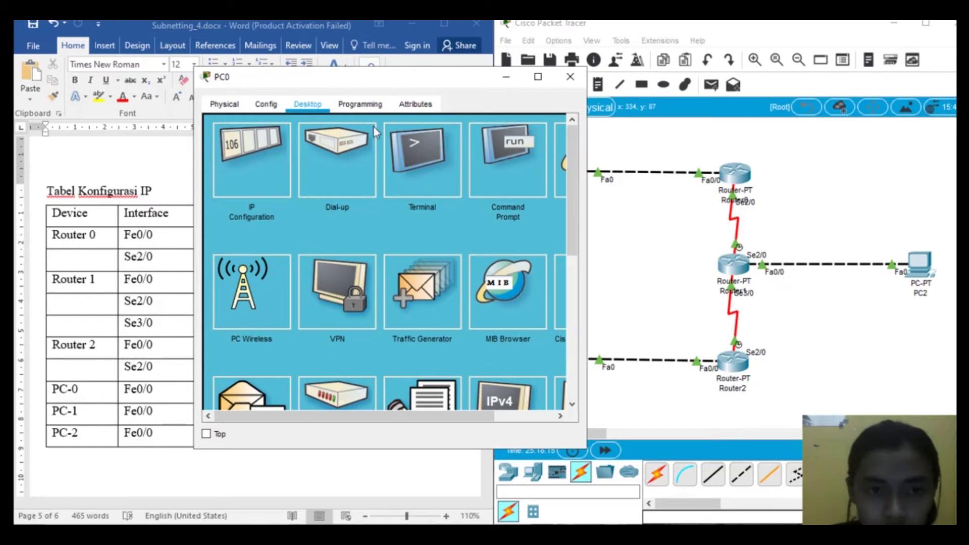
left_click_drag(363, 84, 620, 86)
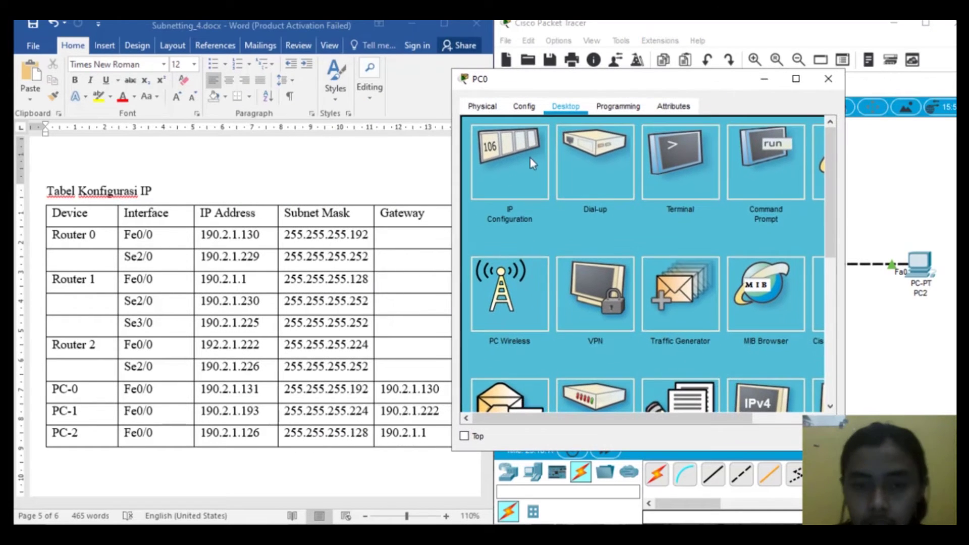
left_click(511, 162)
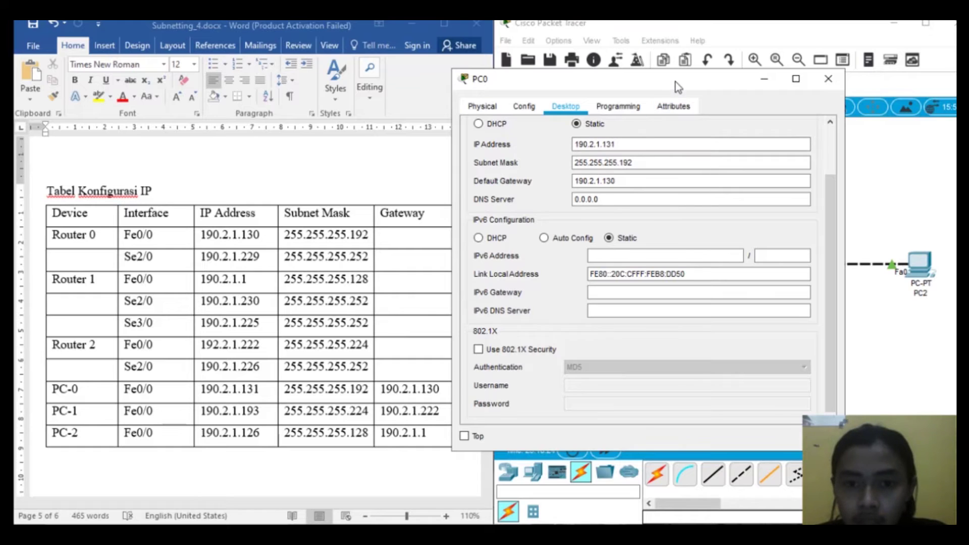
left_click_drag(675, 82, 686, 98)
left_click(596, 177)
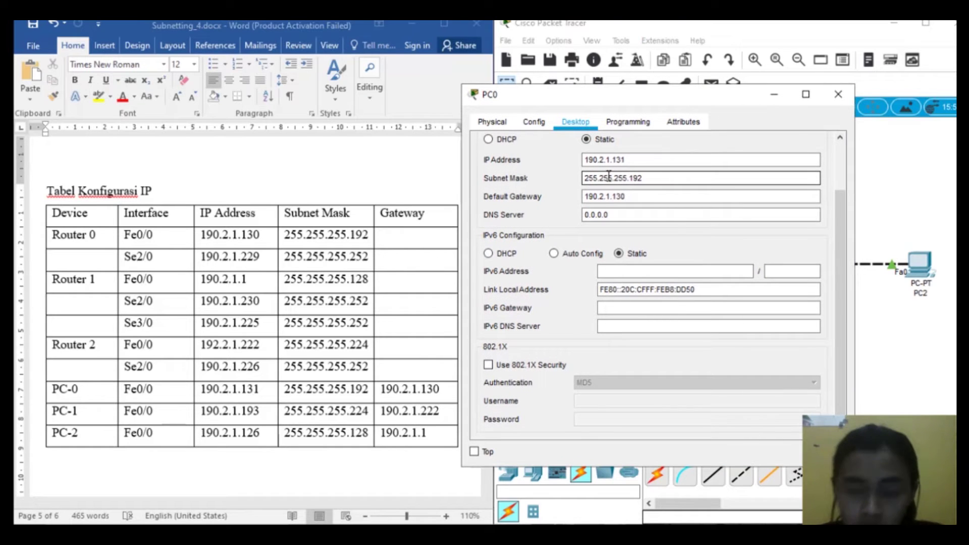
left_click(622, 195)
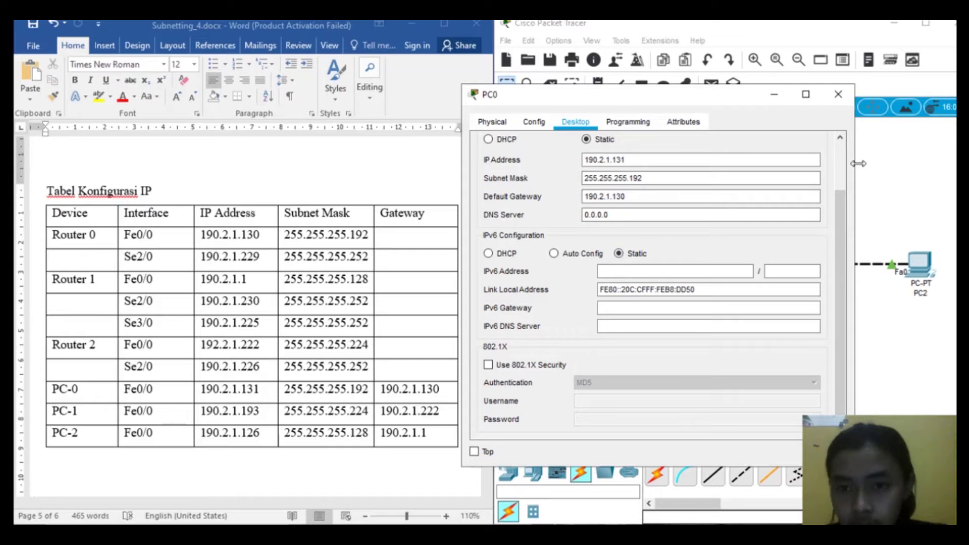
left_click(839, 93)
Review PC1's static IP address, subnet mask and default gateway in its IP configuration.
left_click(563, 356)
left_click(264, 162)
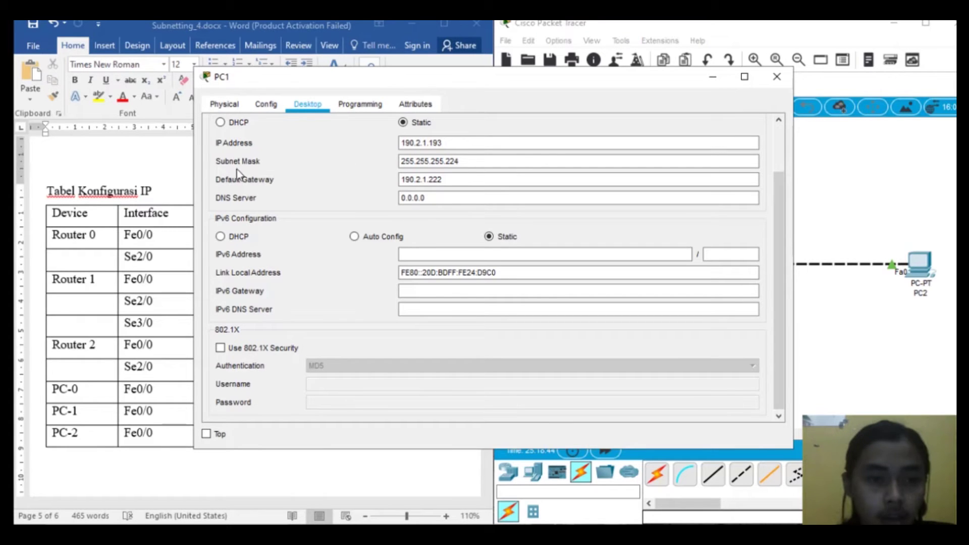
left_click(411, 163)
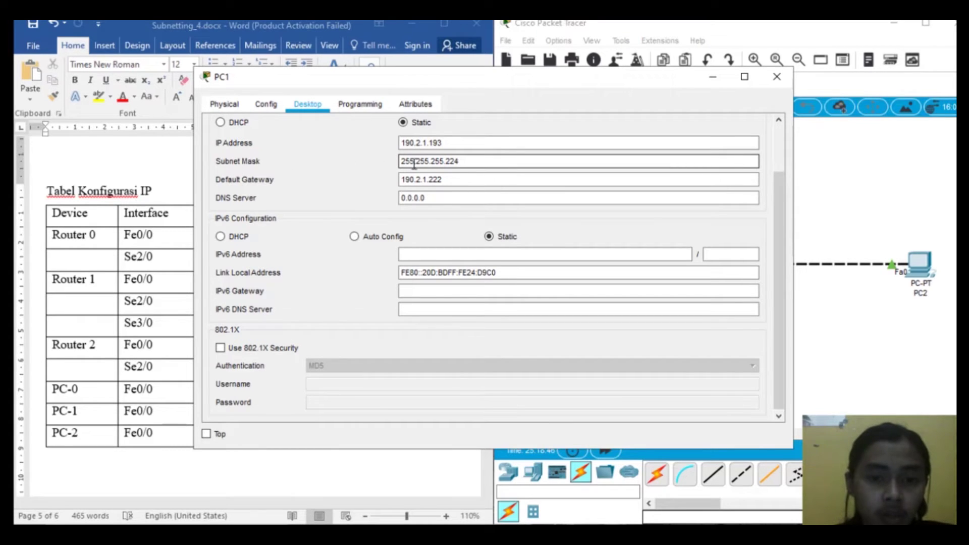
left_click(568, 144)
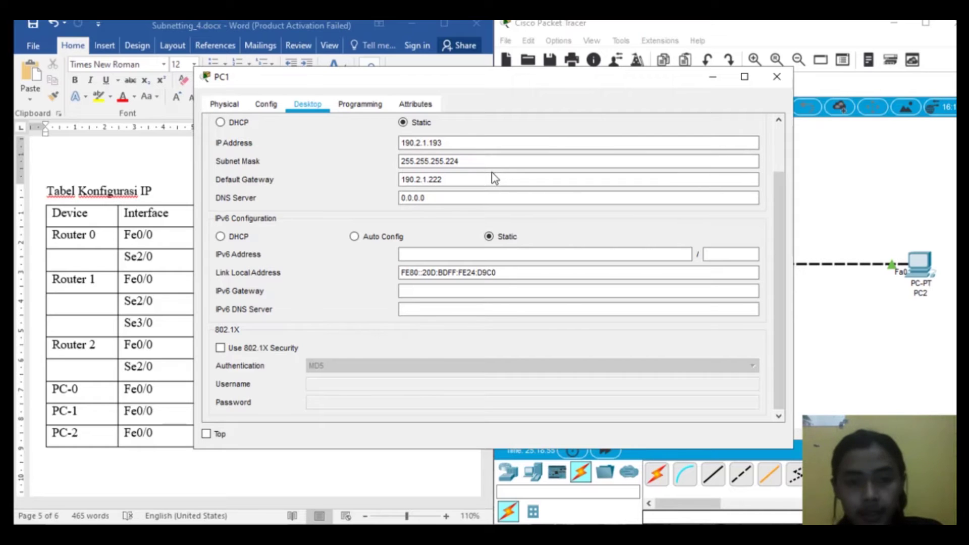
left_click(778, 80)
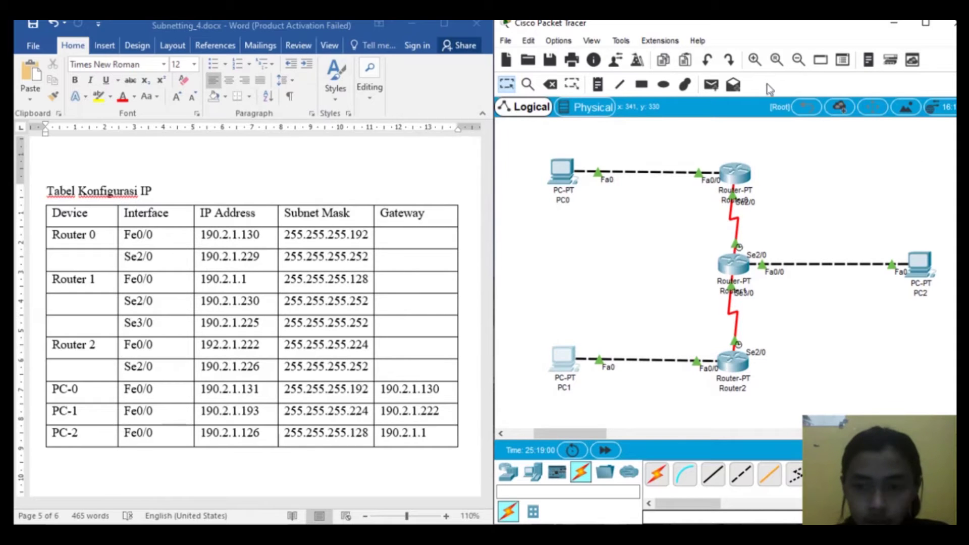
Check PC2's static IP address, subnet mask and default gateway against the IP table, and close its configuration window.
left_click(924, 263)
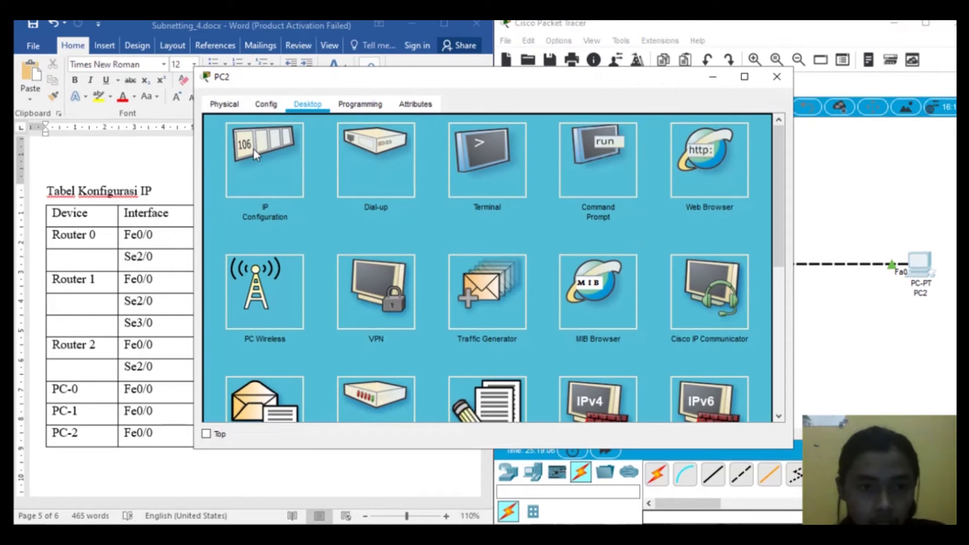
left_click(260, 155)
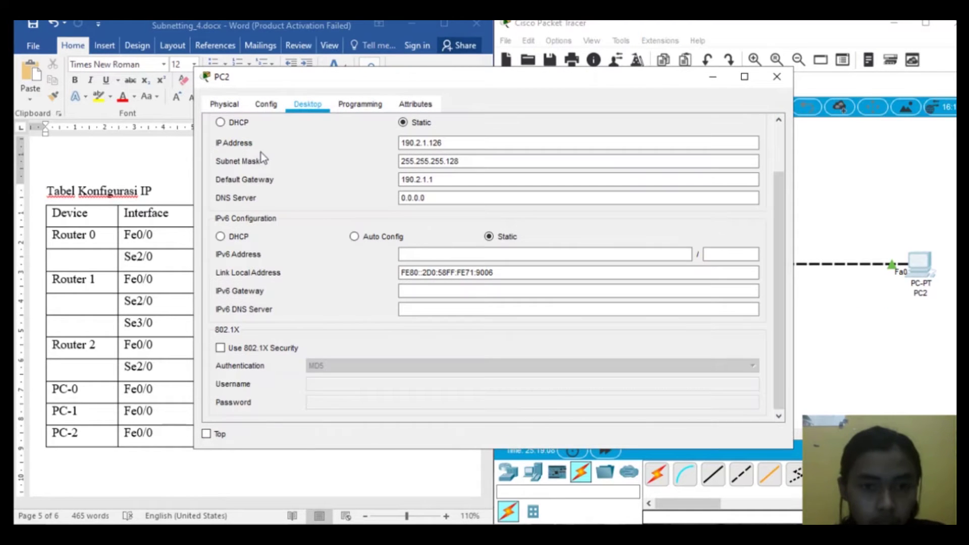
left_click(427, 161)
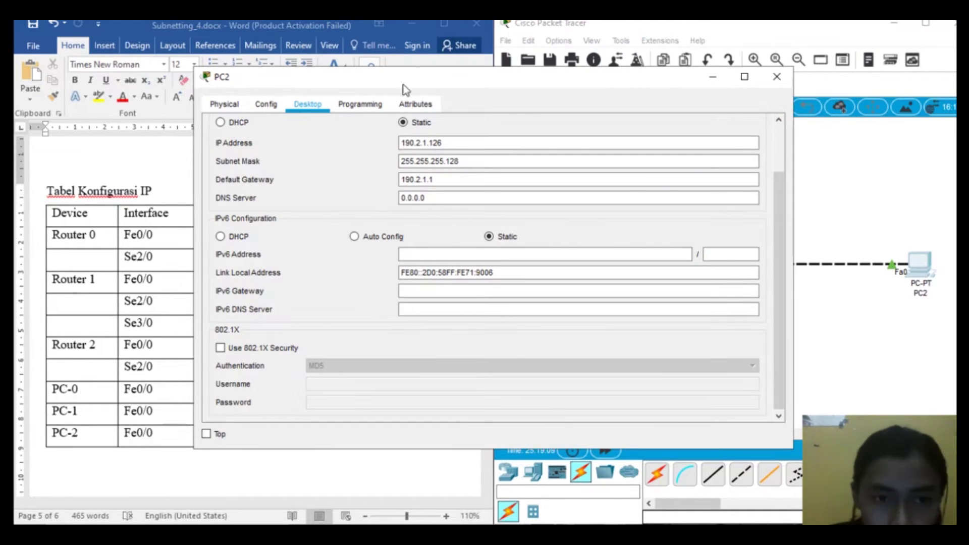
left_click_drag(195, 184, 401, 187)
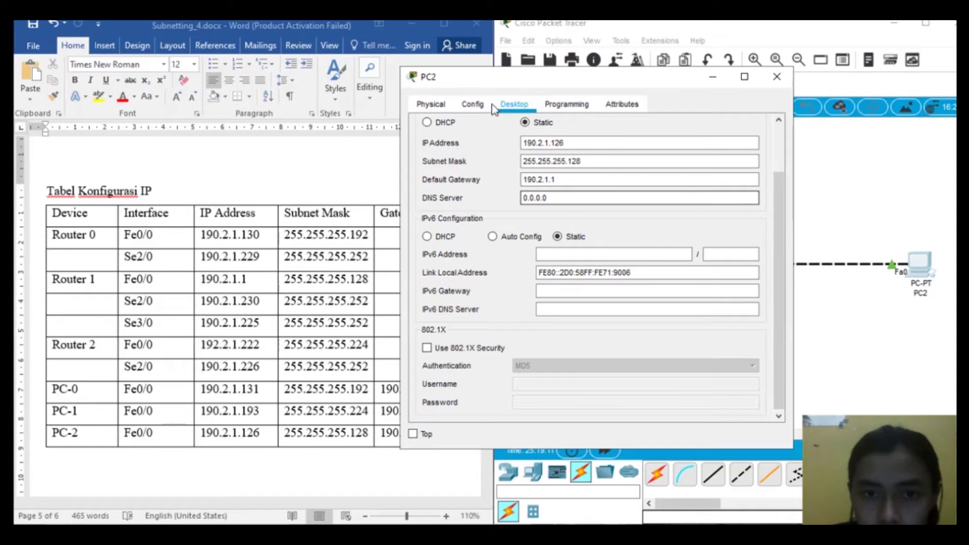
left_click(562, 165)
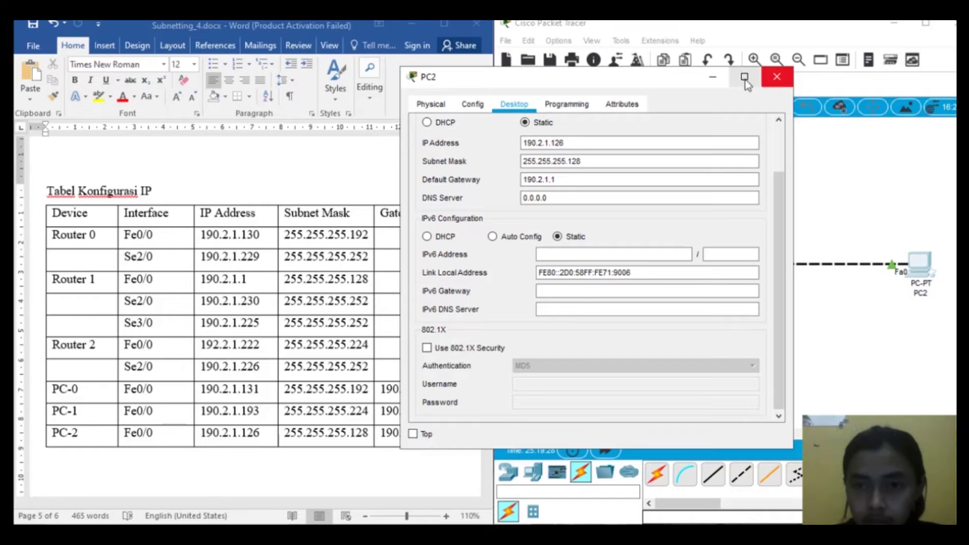
left_click(777, 77)
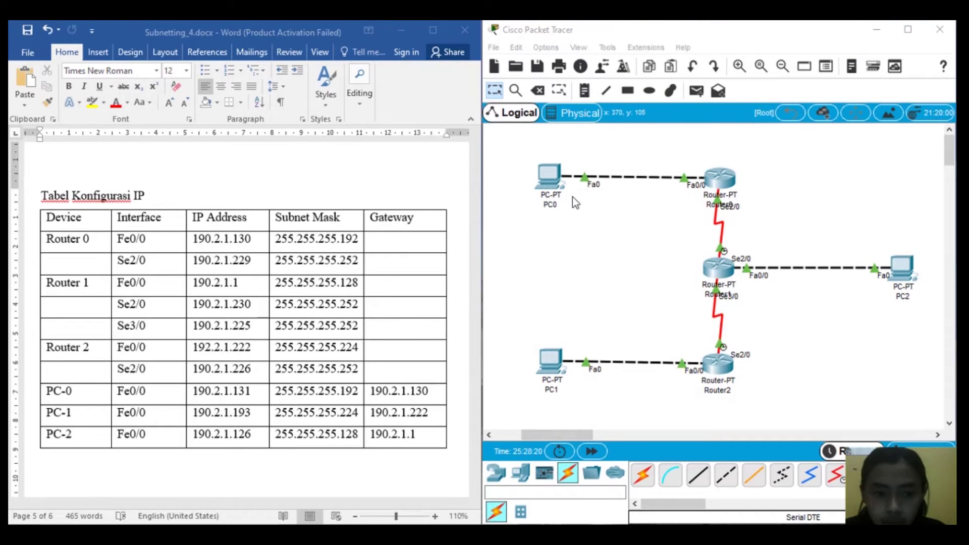
Open PC0's Command Prompt, add blank prompt lines below the old output, and move the window clear of the table's IP addresses.
left_click(546, 177)
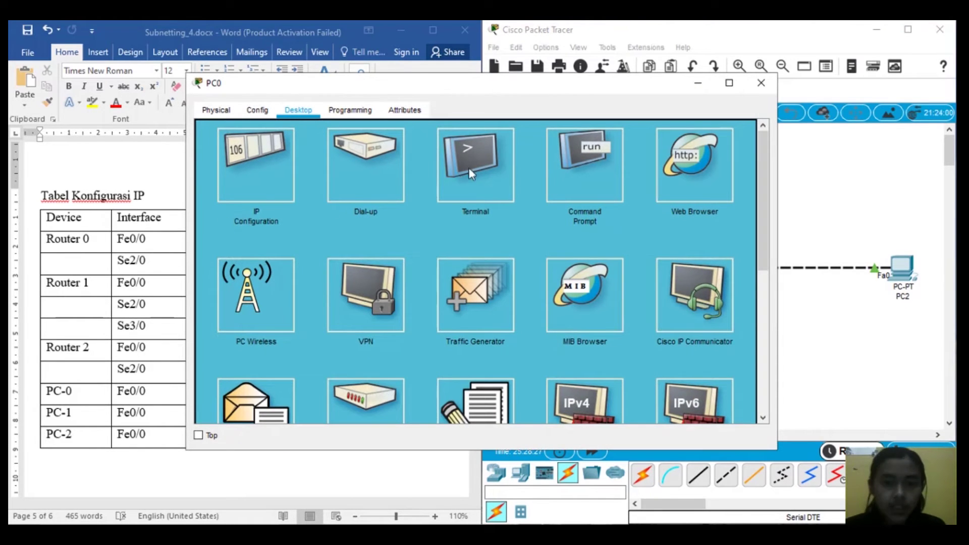
left_click(580, 177)
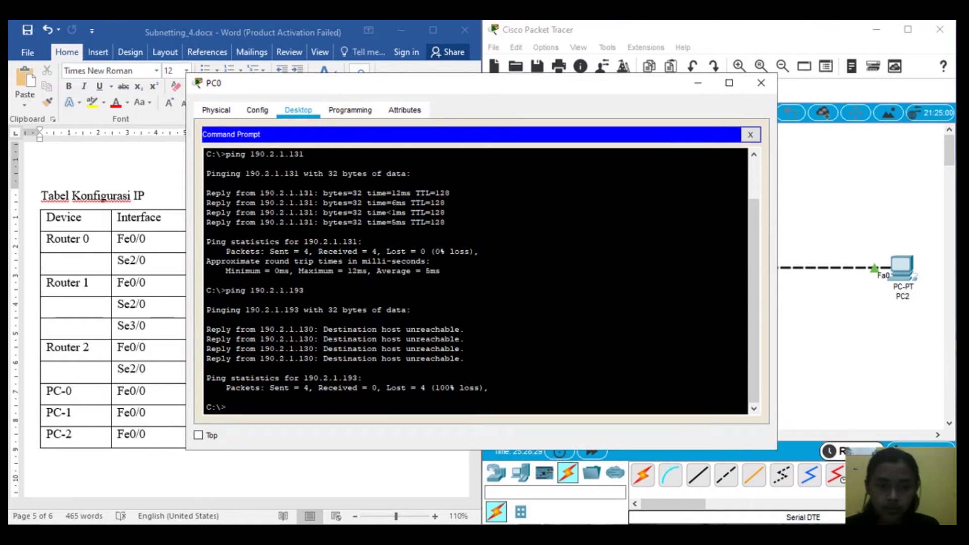
key("Return")
key("Return")
key("Return")
key("Return")
key("Return")
key("Return")
key("Return")
key("Return")
key("Return")
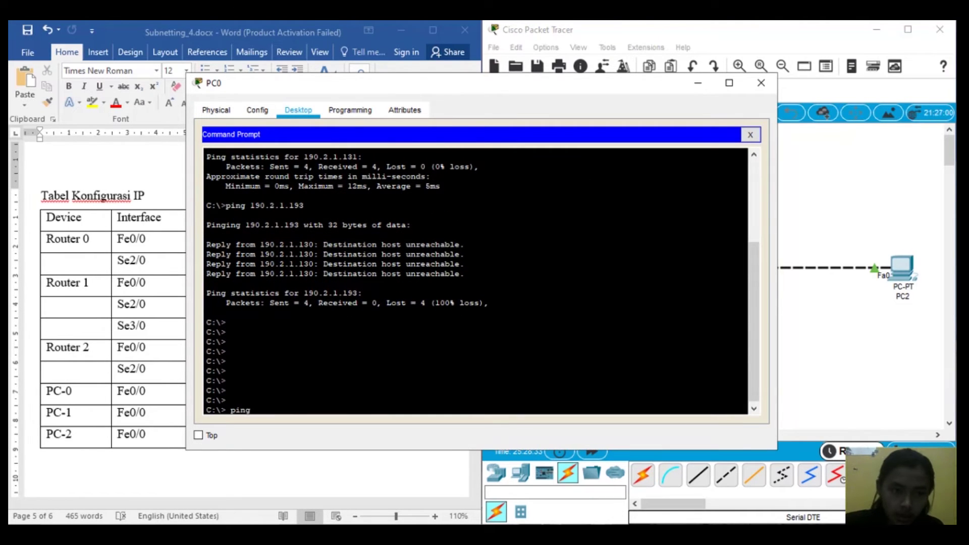
left_click_drag(483, 88, 670, 68)
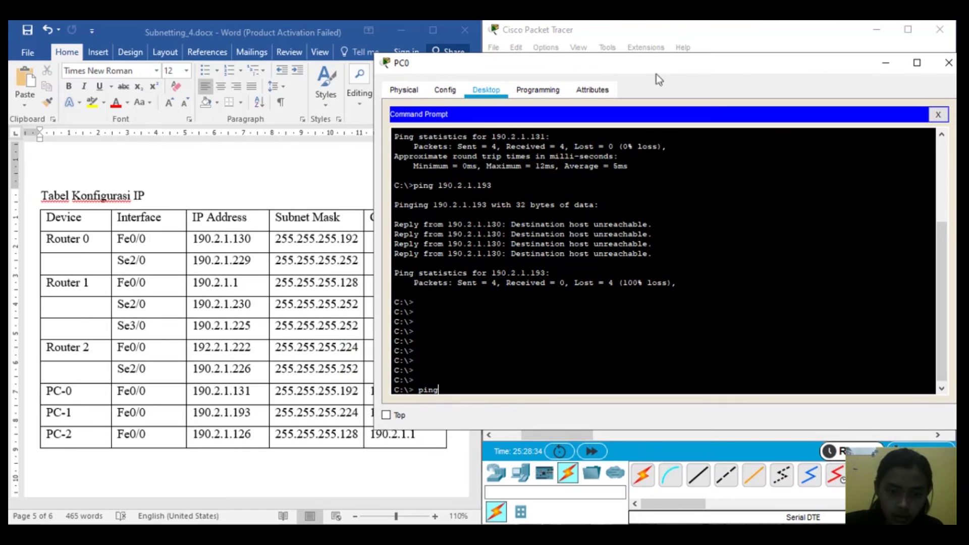
Ping 190.2.1.131 from PC0's Command Prompt and close the PC0 window.
type("ping 190. 2")
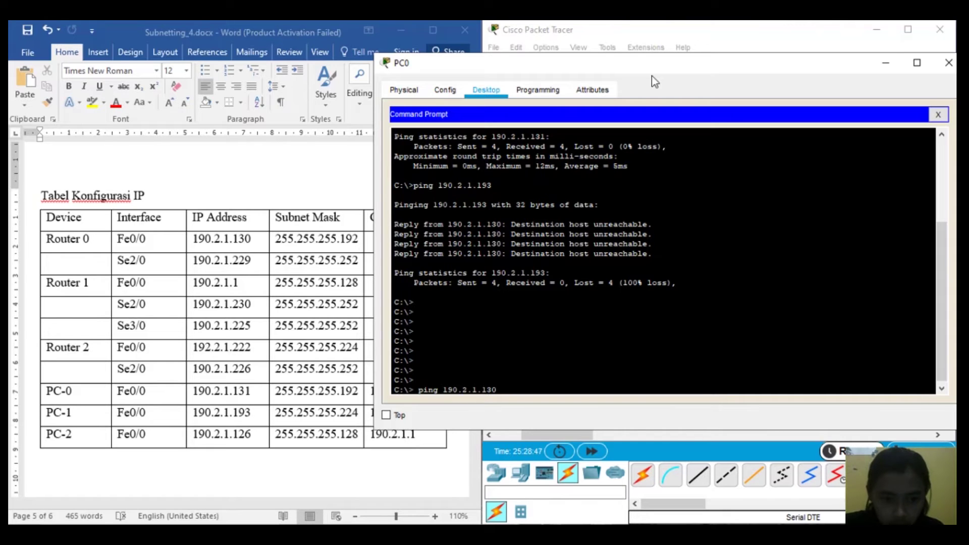
key("BackSpace")
type("1")
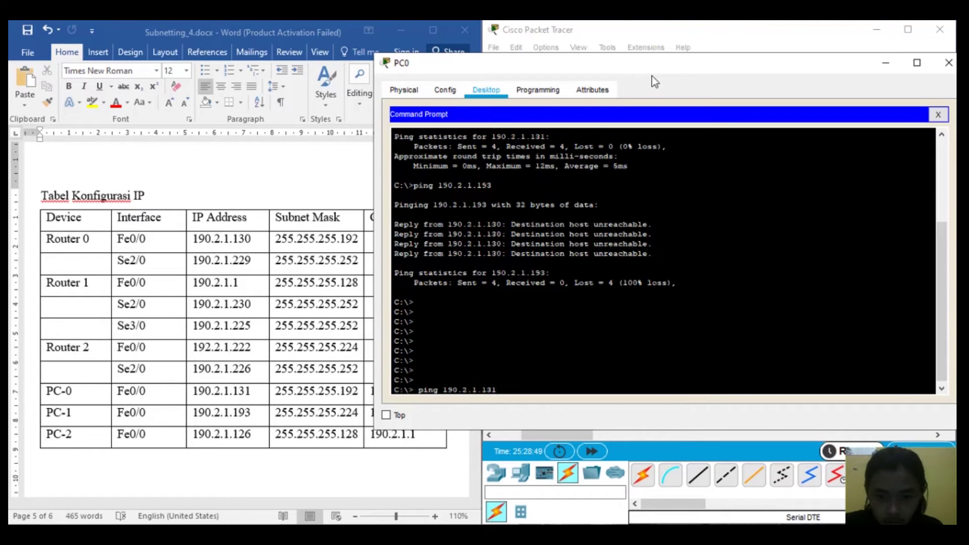
key("Return")
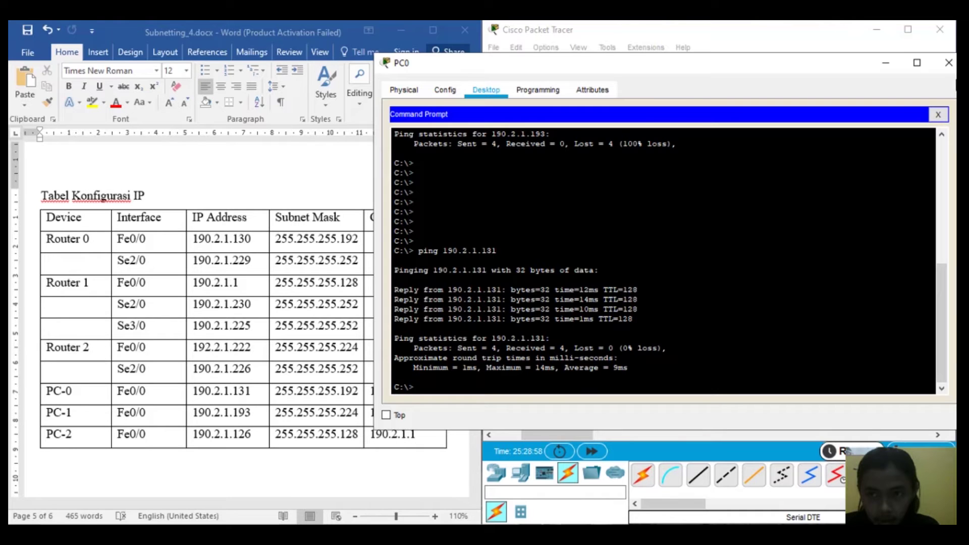
left_click(946, 63)
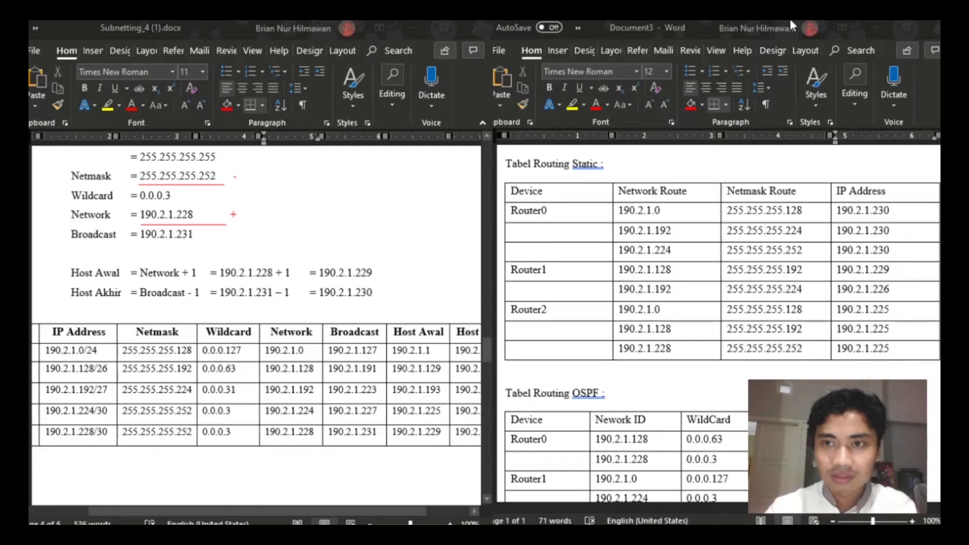
Switch to Word and look through Subnetting_4 (1).docx past the subnet table to the static routing table.
left_click(790, 23)
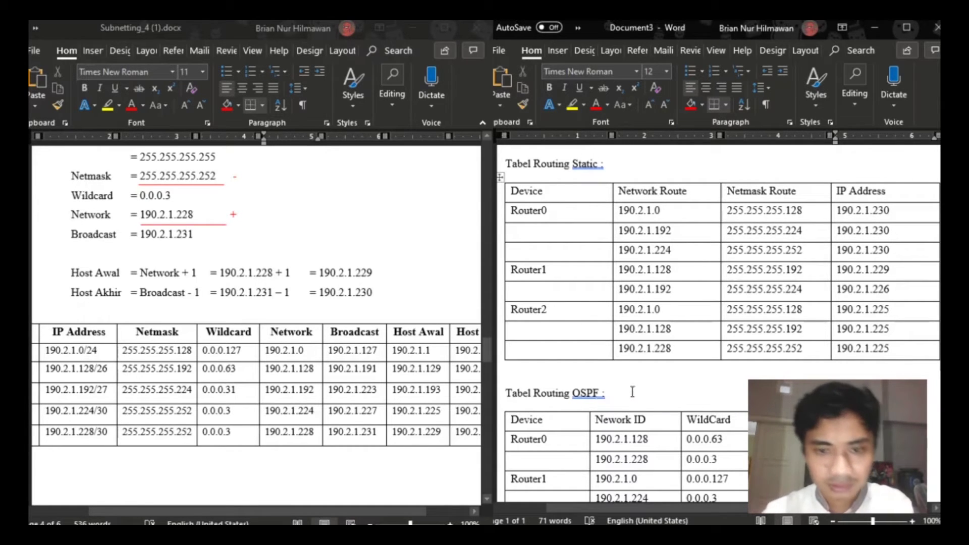
scroll(376, 305, "down", 5)
scroll(374, 299, "down", 10)
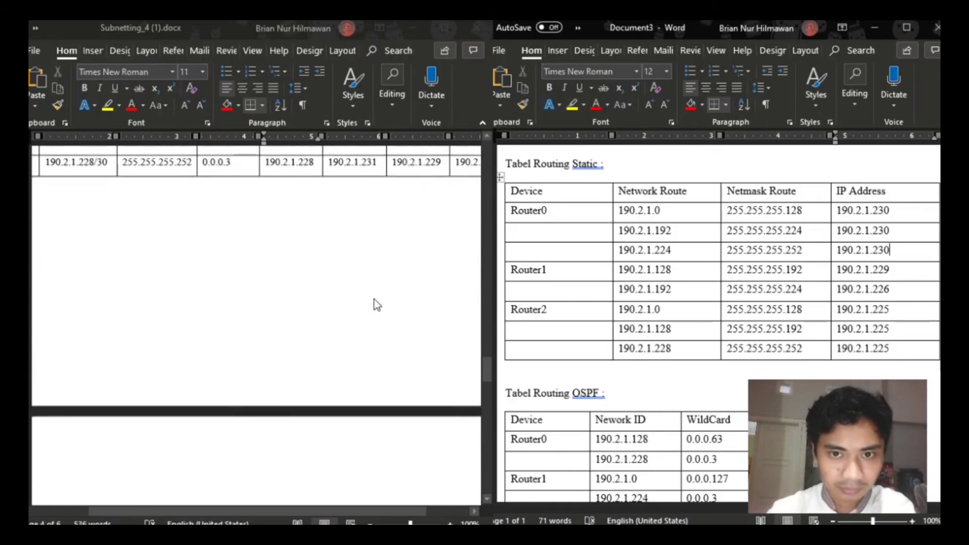
scroll(374, 300, "down", 15)
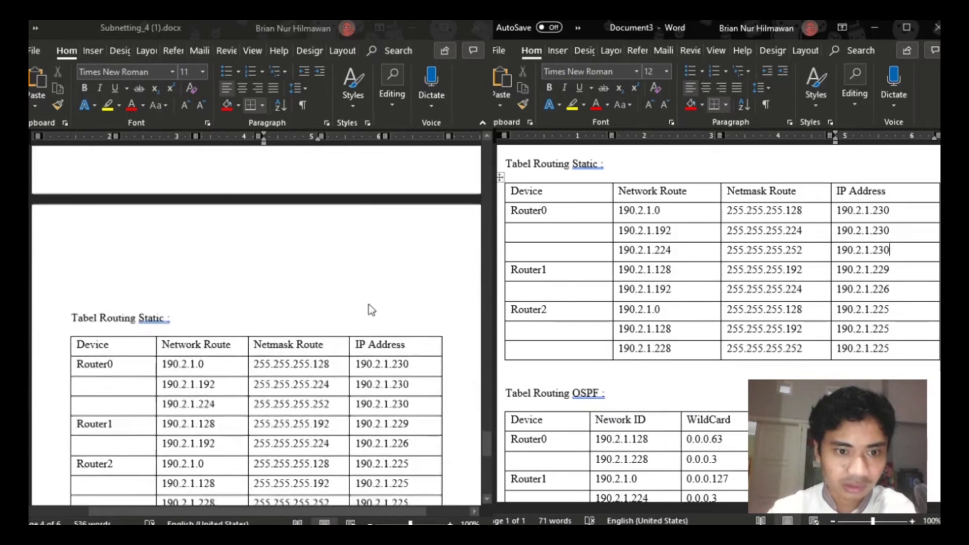
scroll(235, 346, "up", 5)
scroll(311, 287, "up", 10)
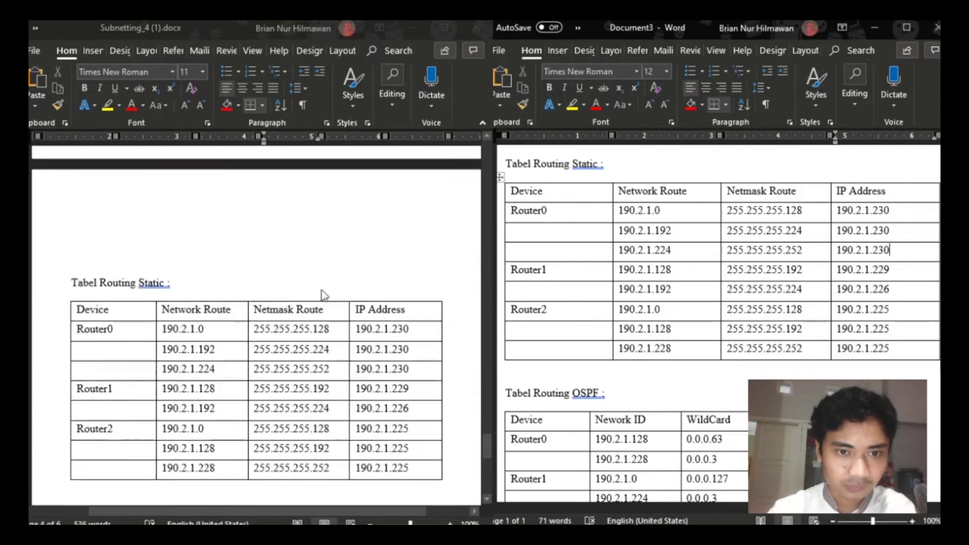
Examine the subnet summary table in the subnetting document, covering the netmask, wildcard, network, broadcast and host ranges.
scroll(313, 289, "up", 4)
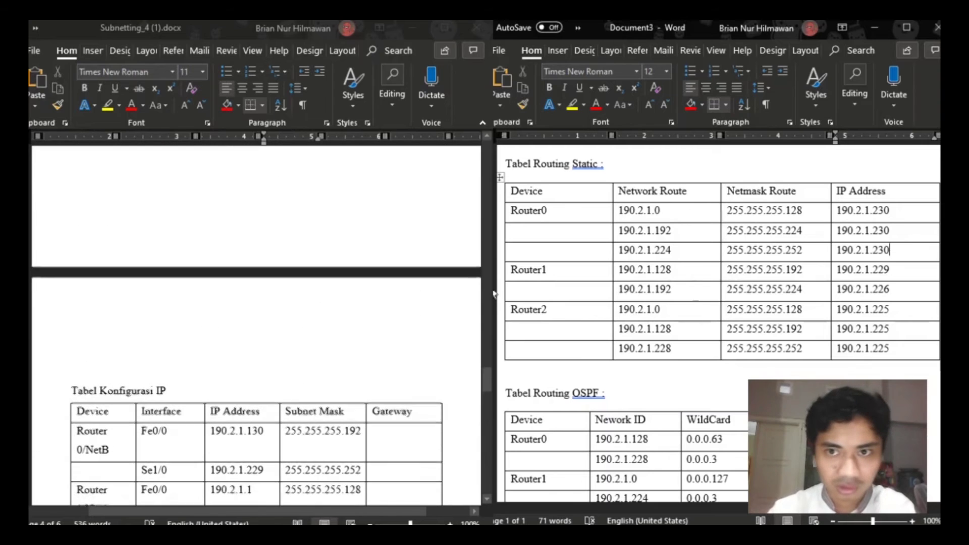
scroll(792, 309, "up", 3)
scroll(429, 306, "up", 3)
scroll(427, 304, "up", 4)
scroll(427, 304, "down", 1)
scroll(427, 304, "up", 1)
scroll(687, 302, "down", 1)
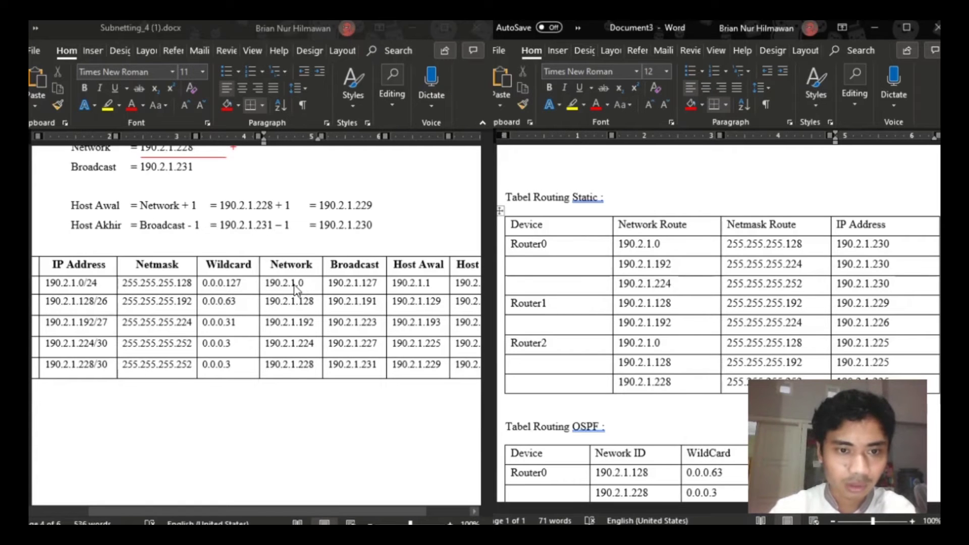
left_click_drag(120, 512, 180, 492)
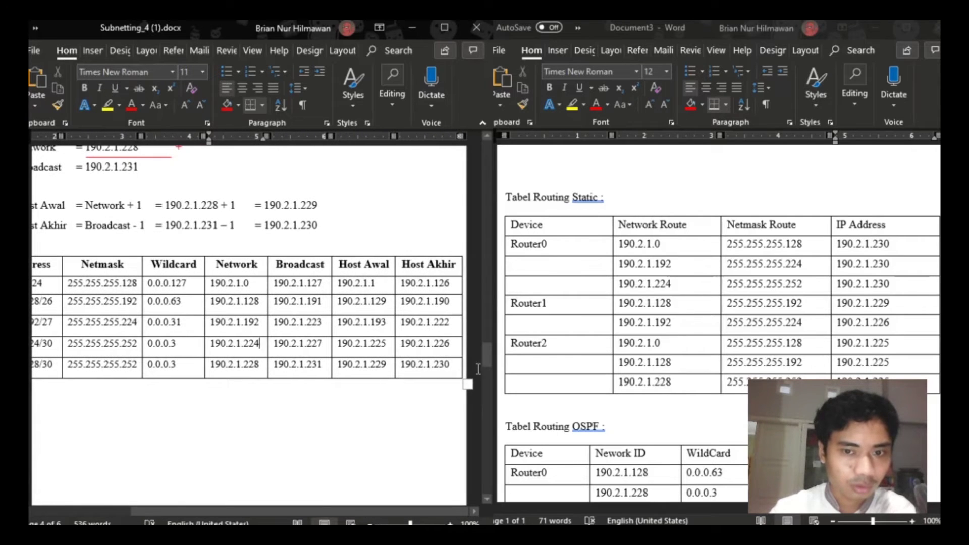
mouse_move(483, 349)
left_mouse_down()
mouse_move(486, 154)
mouse_move(477, 347)
left_mouse_up()
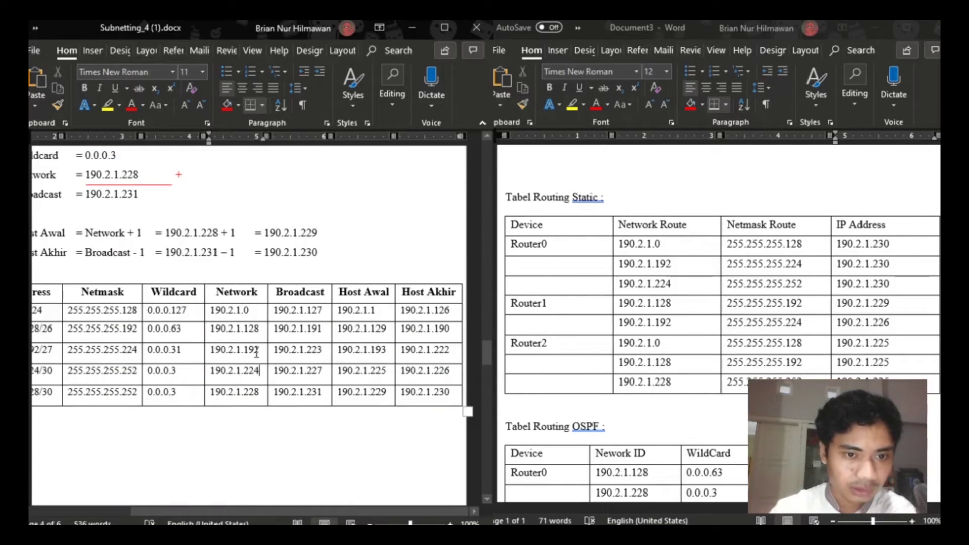
left_click_drag(192, 511, 168, 518)
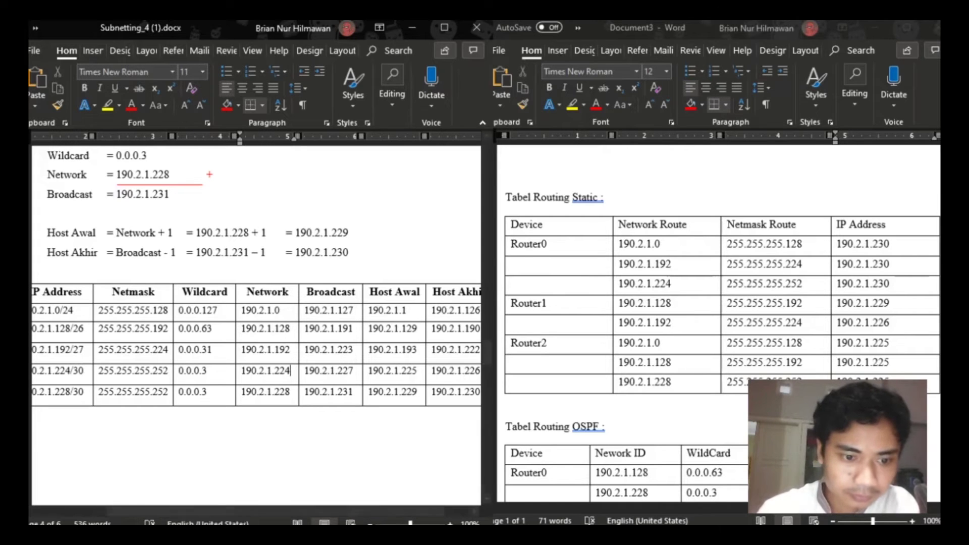
left_click(189, 534)
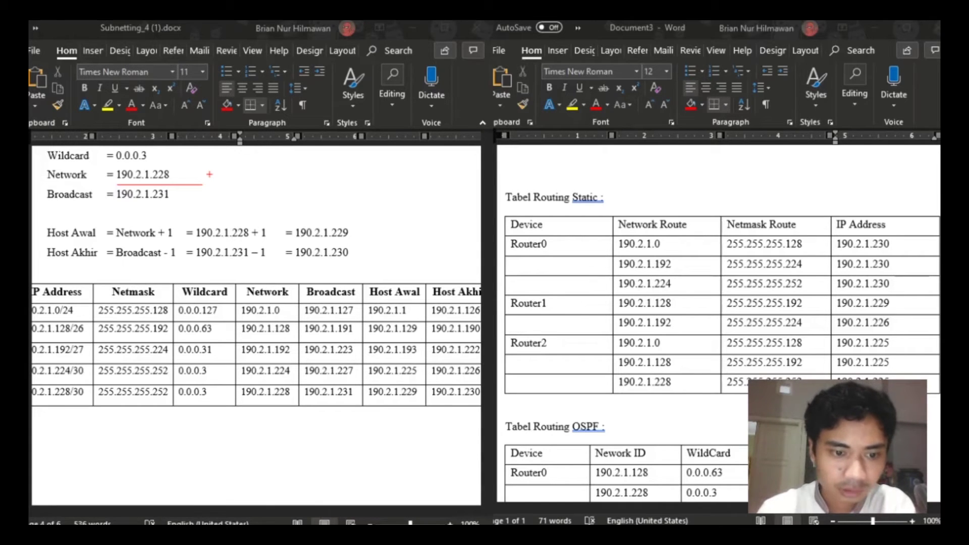
key("alt+Tab")
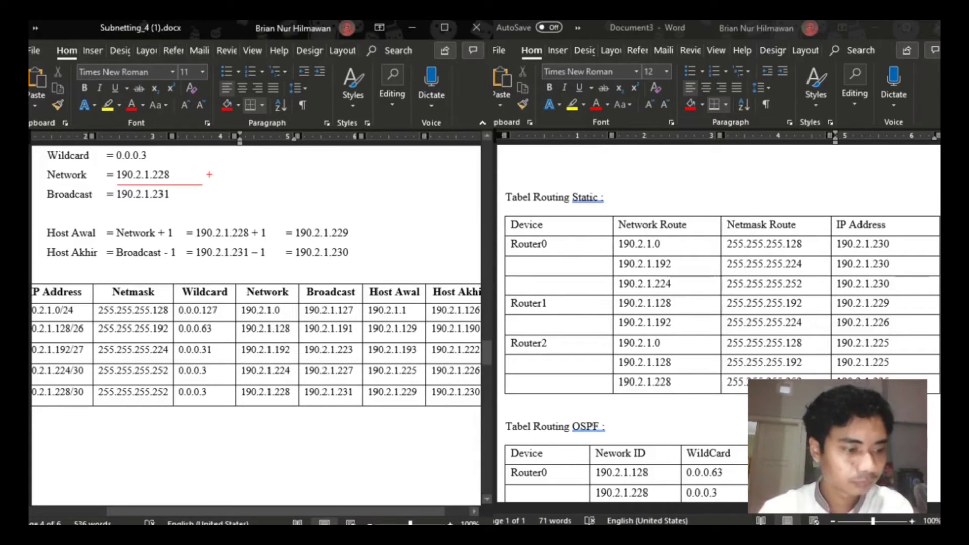
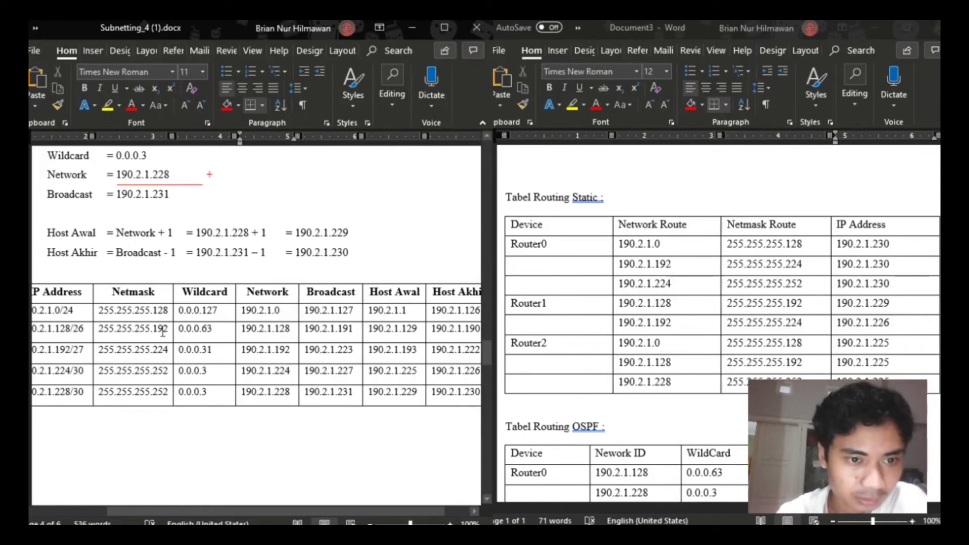
Check the Router2 network, netmask and IP address entries in the static routing table against the subnet summary table.
left_click_drag(152, 329, 170, 330)
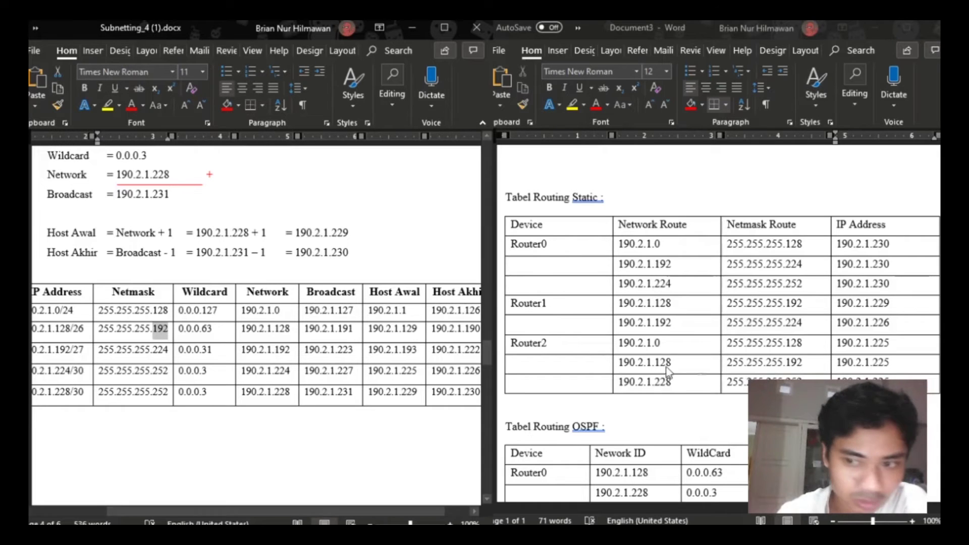
left_click(791, 362)
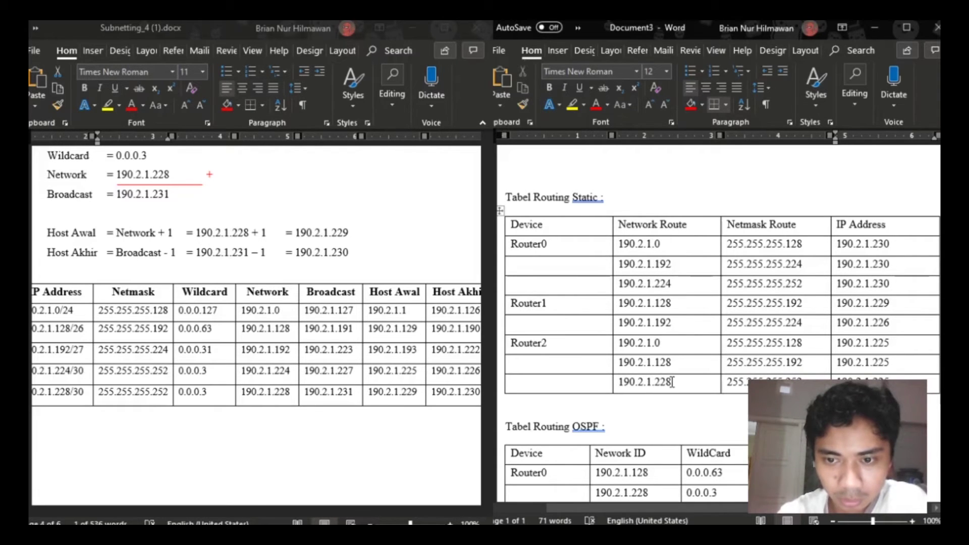
left_click_drag(672, 383, 622, 380)
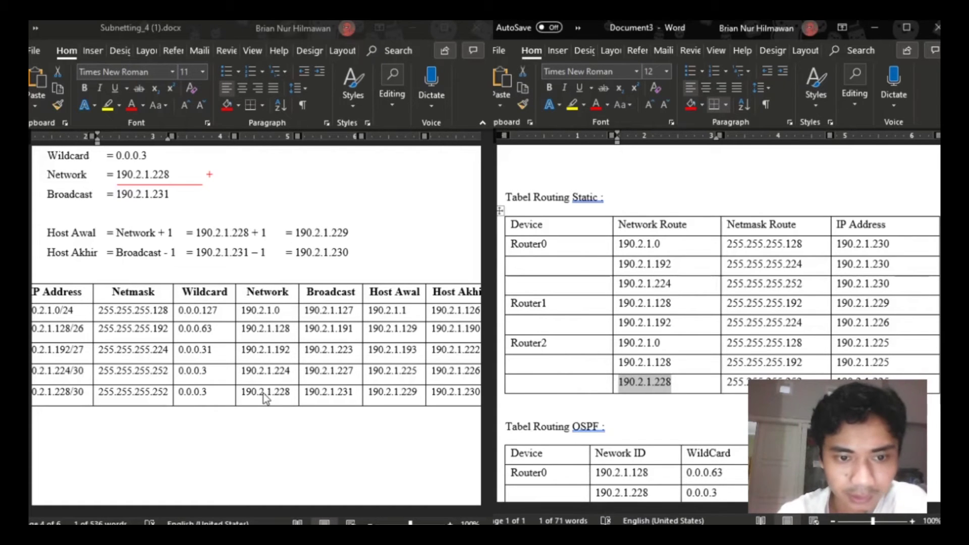
left_click(691, 385)
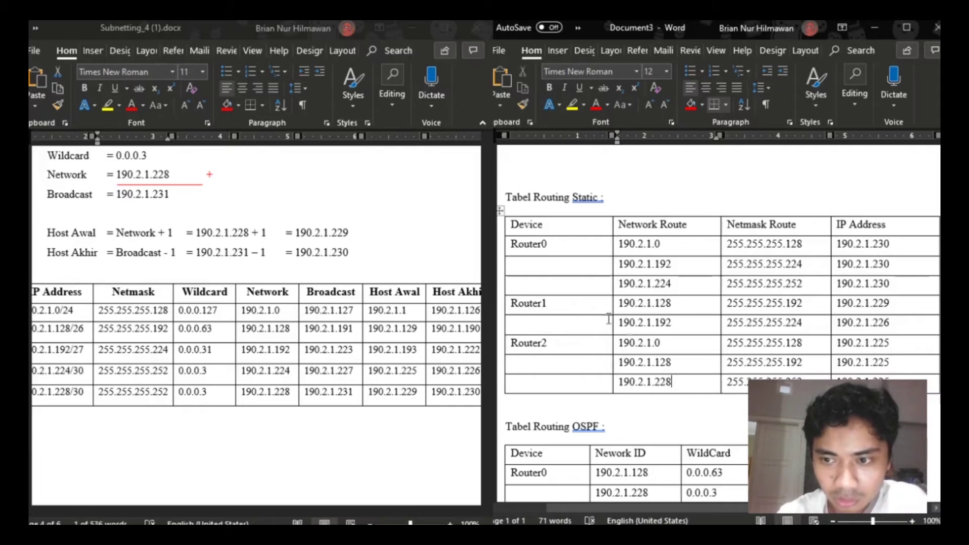
left_click(876, 347)
key("Home")
key("shift+Right")
key("shift+Right")
key("shift+Right")
key("shift+Right")
key("shift+Right")
key("shift+Right")
key("shift+Right")
key("shift+Right")
double_click(875, 345)
double_click(876, 363)
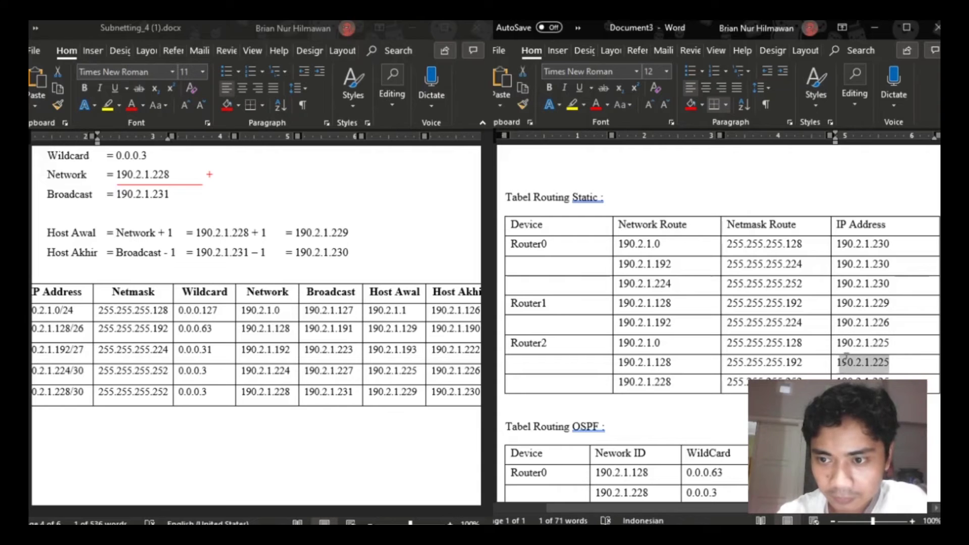
left_click(506, 400)
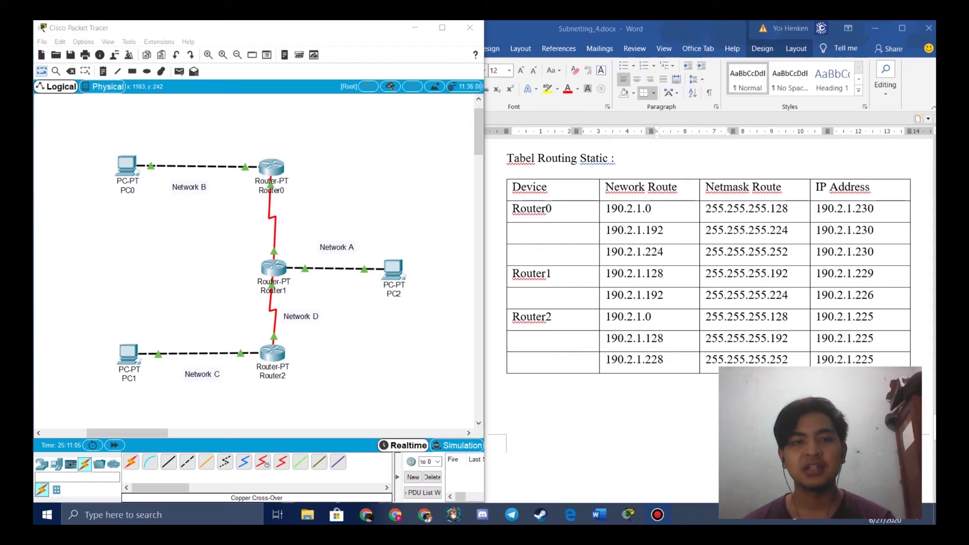
In Cisco Packet Tracer, open Router0's command line beside the topology and start a console session.
left_click(436, 199)
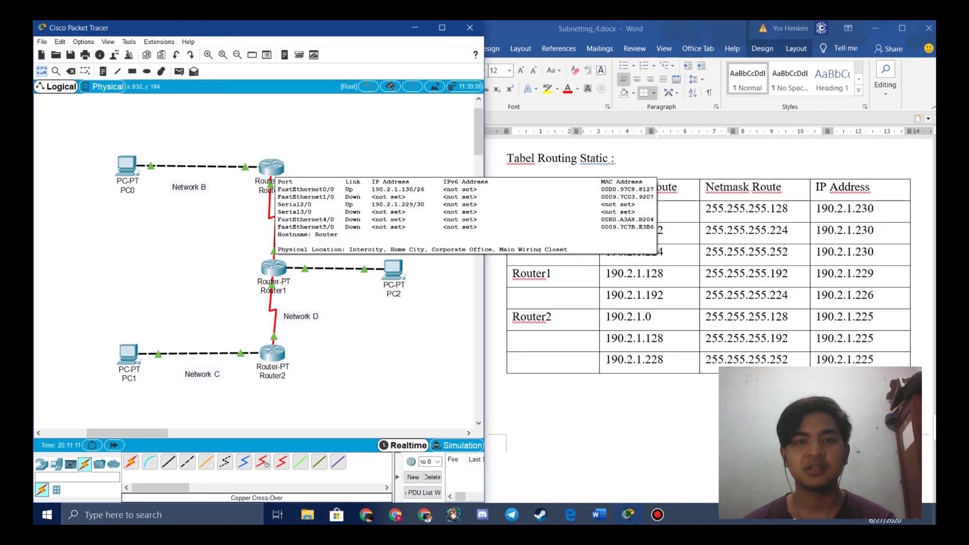
left_click(272, 168)
left_click_drag(455, 117, 296, 80)
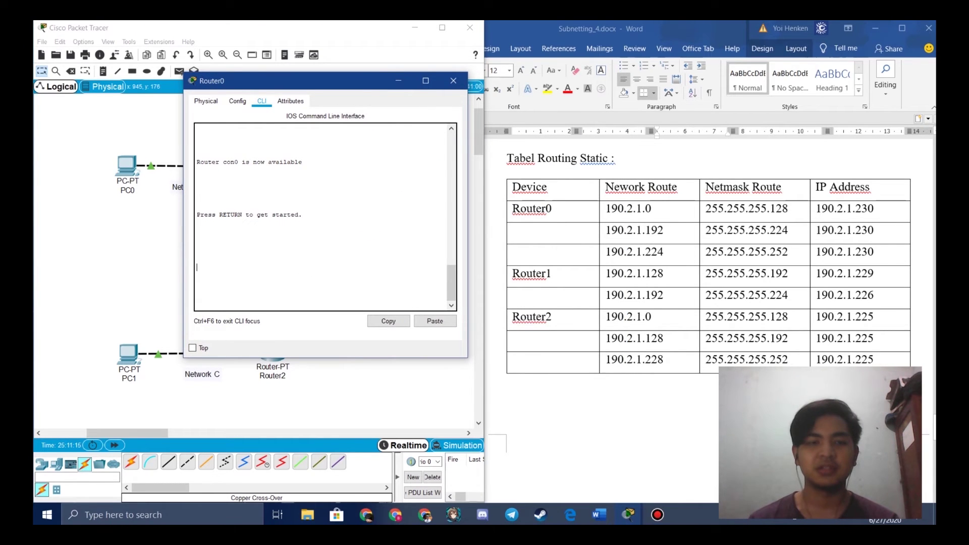
key("Return")
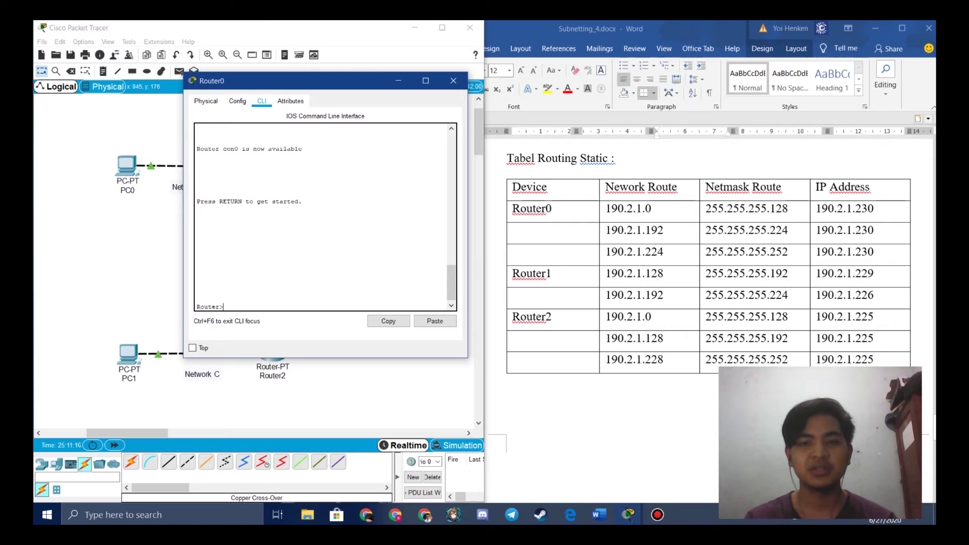
Enter privileged mode on Router0 with enable, and global configuration mode with config terminal.
type("enab")
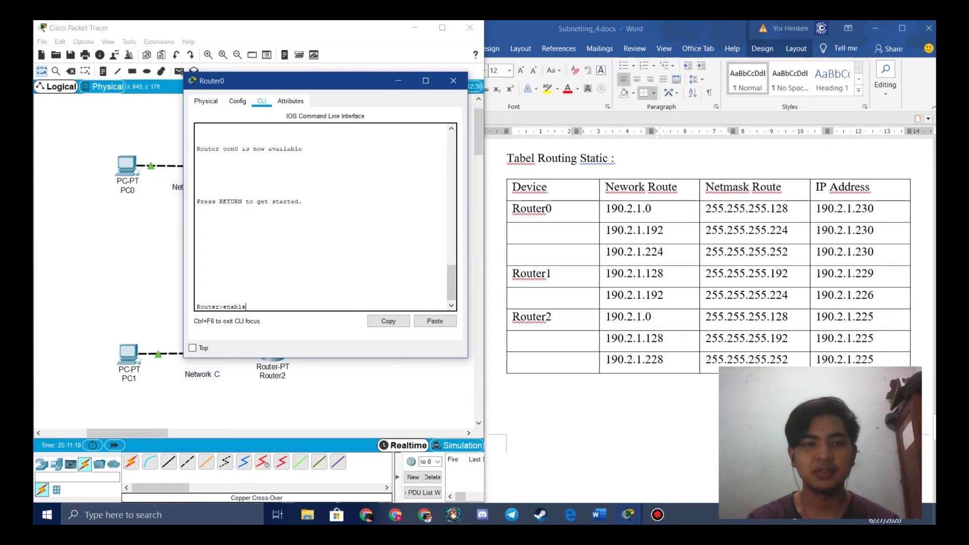
type("le")
key("Return")
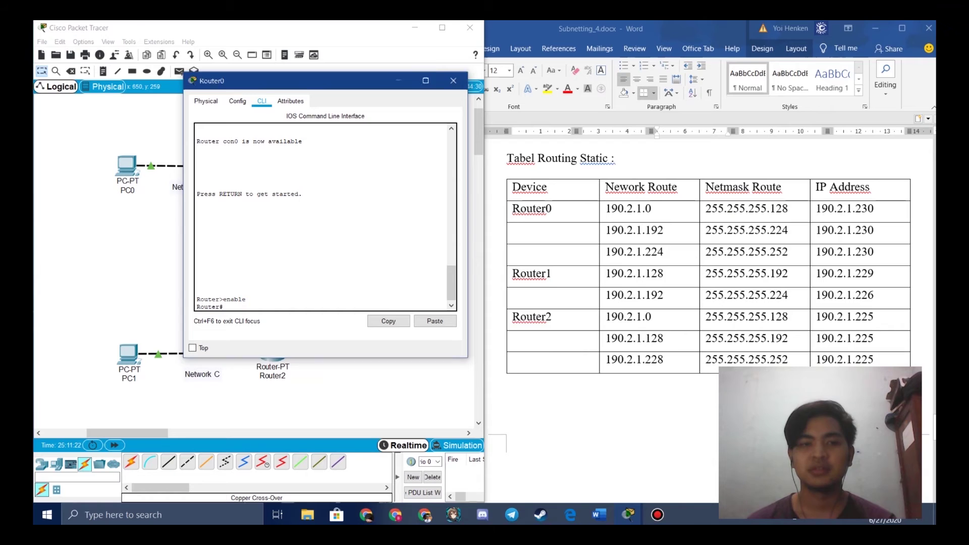
left_click(571, 515)
left_click(197, 247)
type("config terminal")
key("Return")
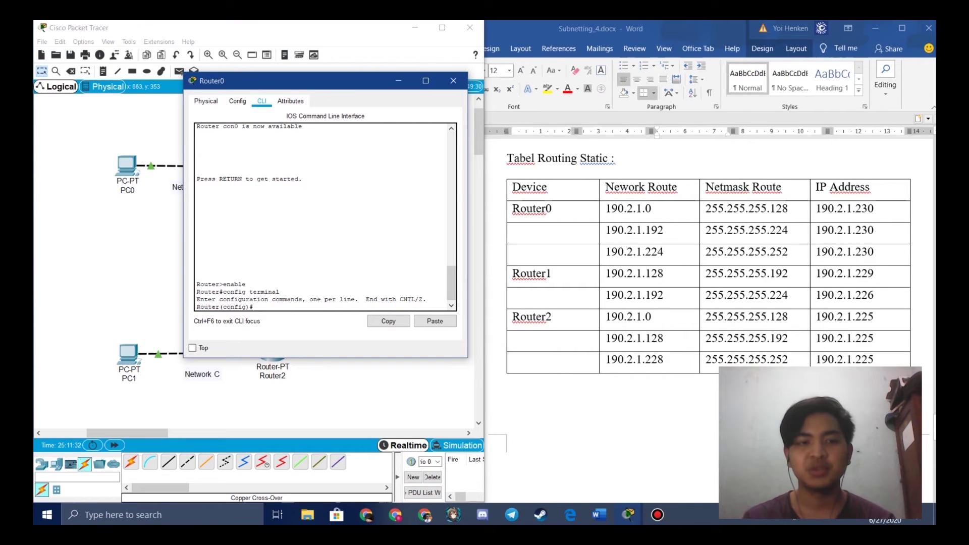
Add a static route on Router0 to 190.2.1.0 with netmask 255.255.255.128 through 190.2.1.230.
type("pi")
type("ip route")
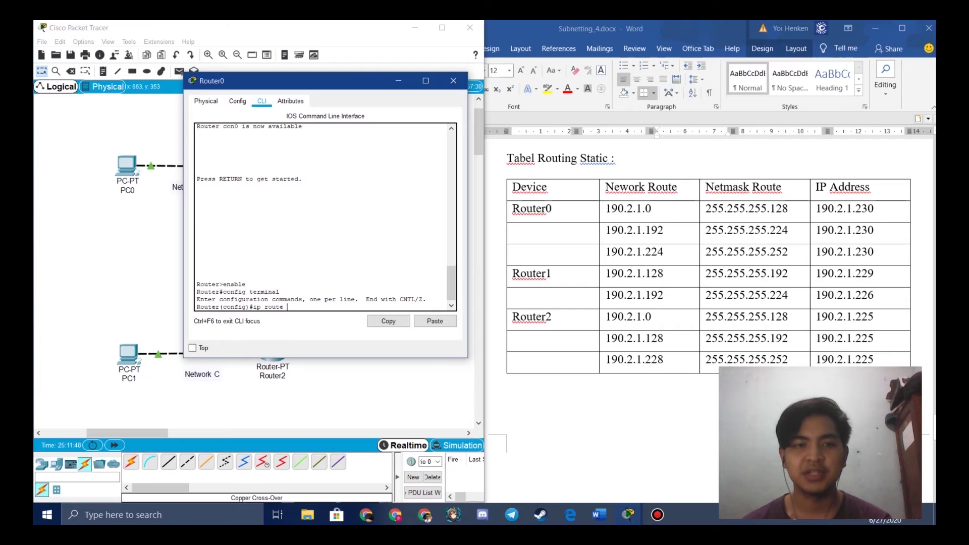
type("190")
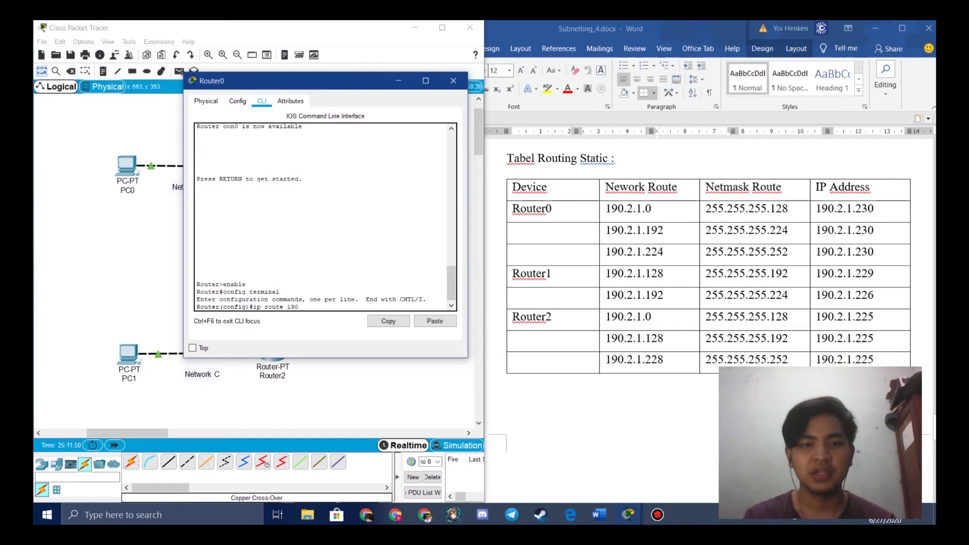
type(".2.1.")
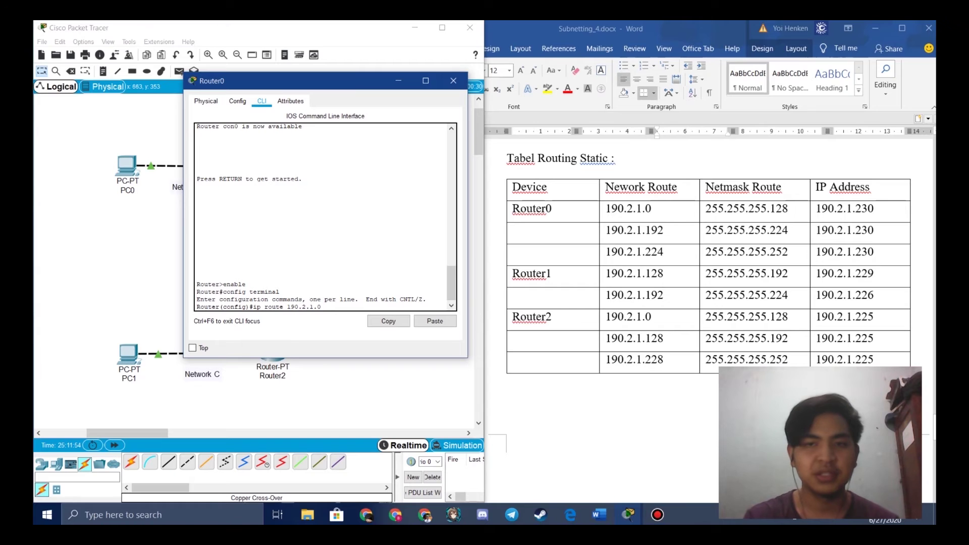
type("0 255.255.255.128 190.2.1.230")
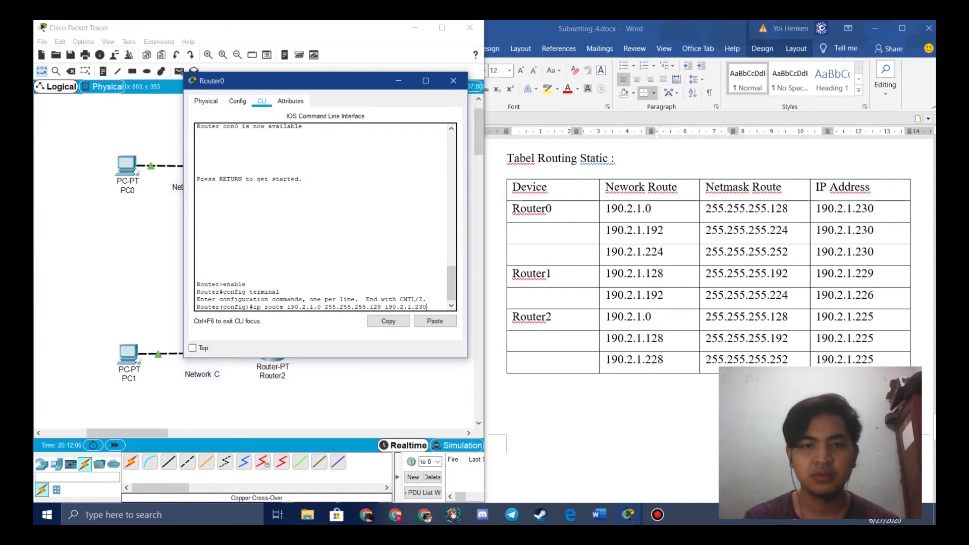
key("Return")
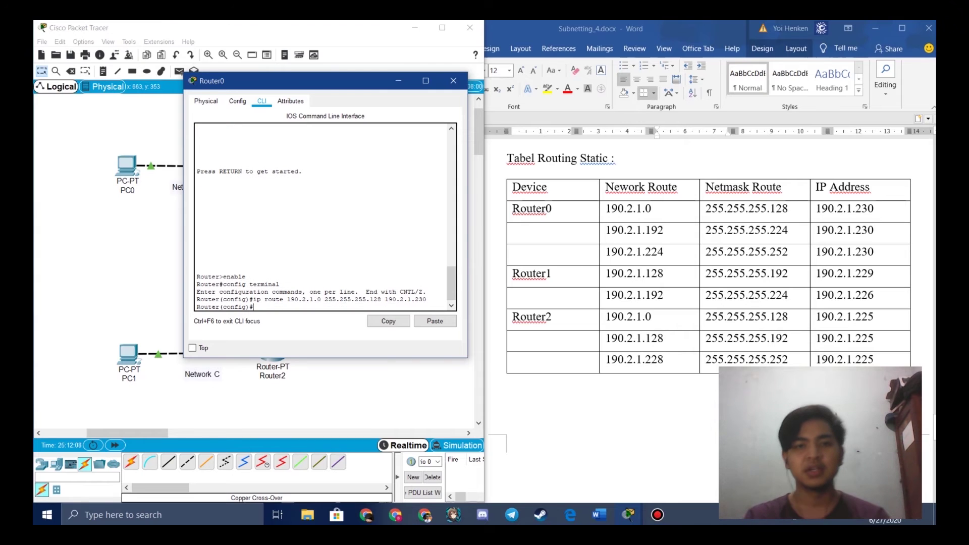
Add a static route on Router0 to 190.2.1.192 with netmask 255.255.255.224 through 190.2.1.230.
type("ip route")
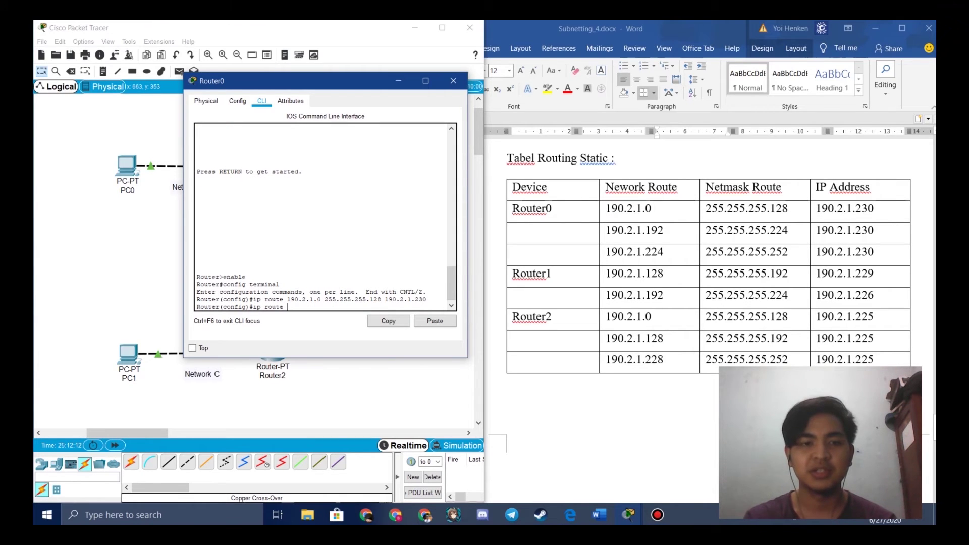
type(" 190")
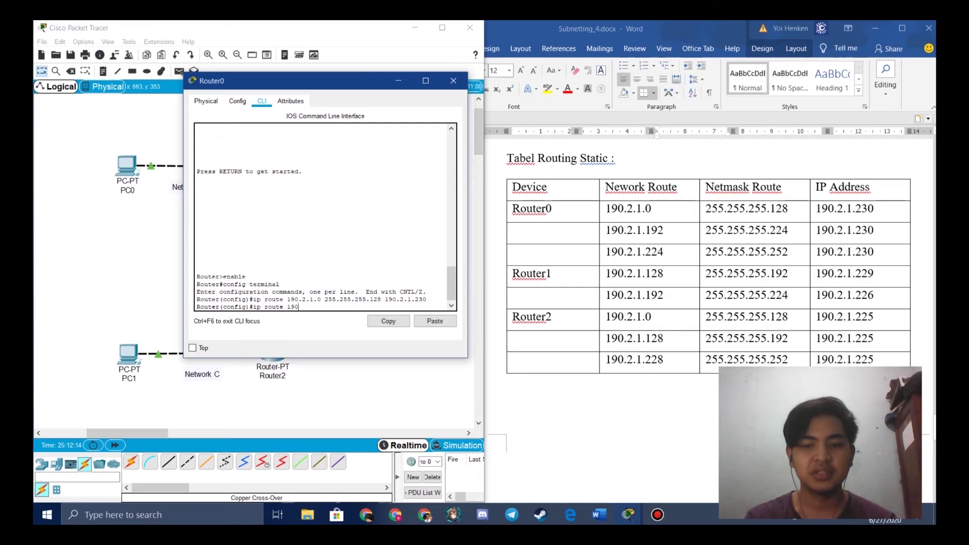
type(".2.1.192 w")
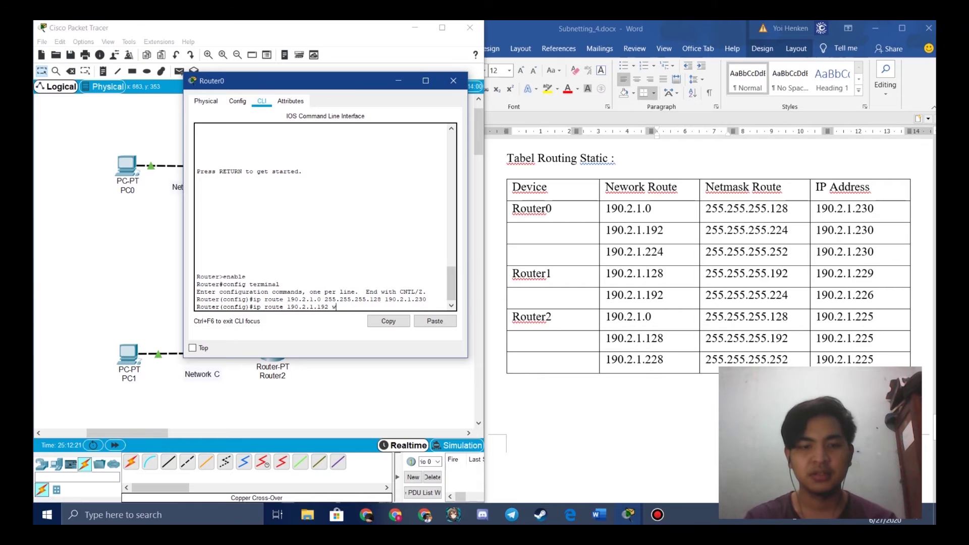
key("BackSpace")
type("255.")
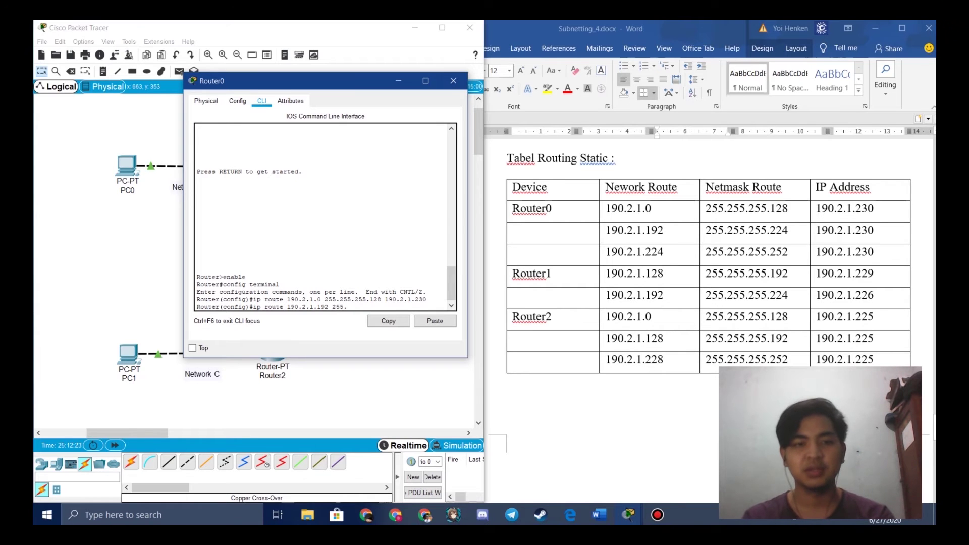
type("255.255.255.22")
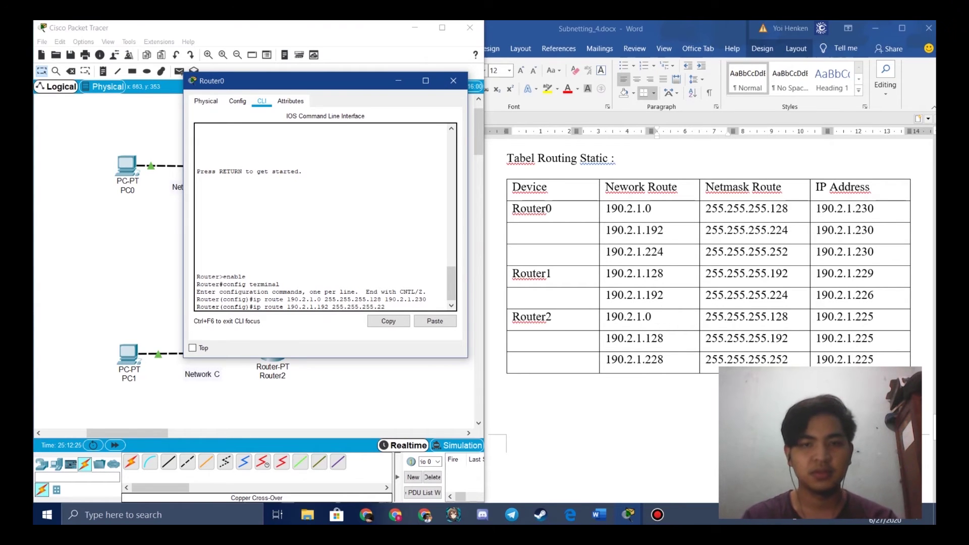
type("4 190.2.1")
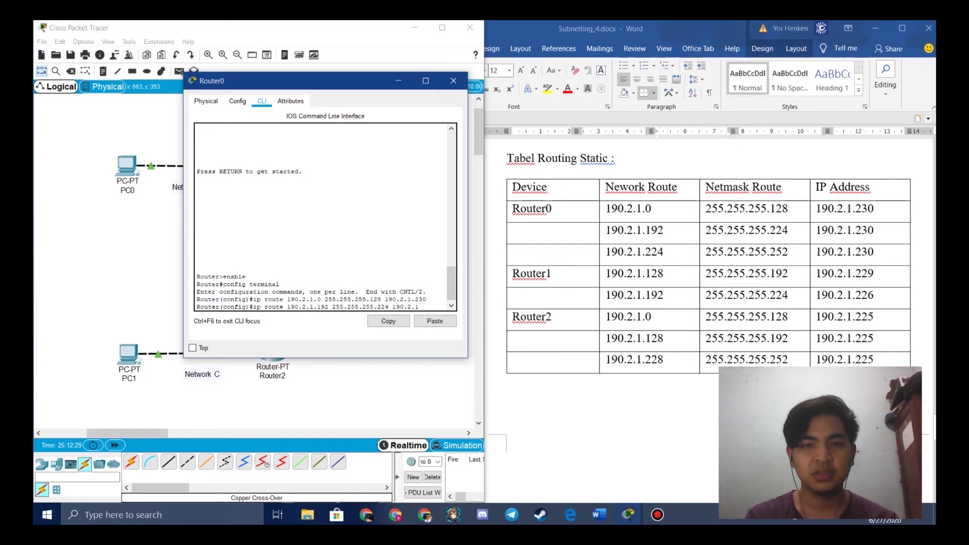
type("230")
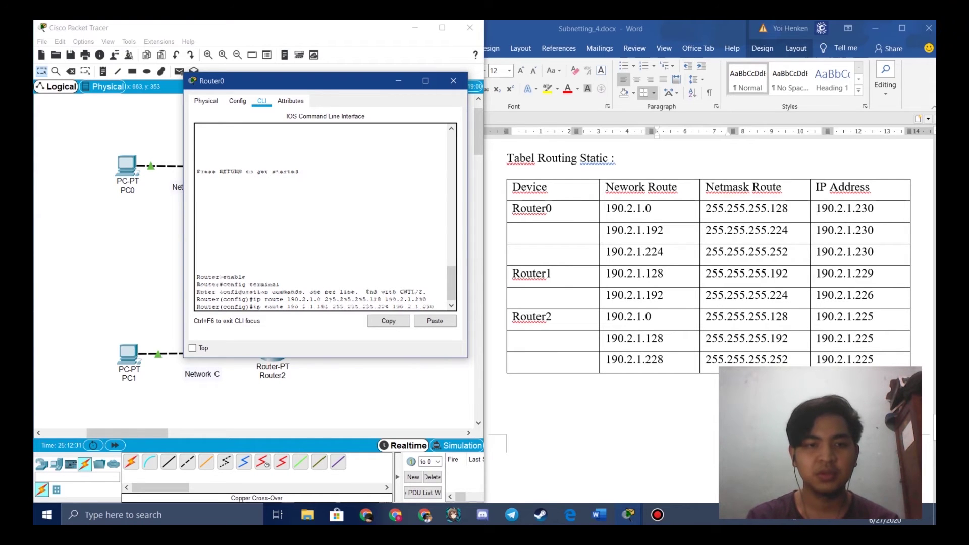
key("Return")
Add a static route on Router0 to 190.2.1.224 with netmask 255.255.255.252 through 190.2.1.230.
type("ip rou")
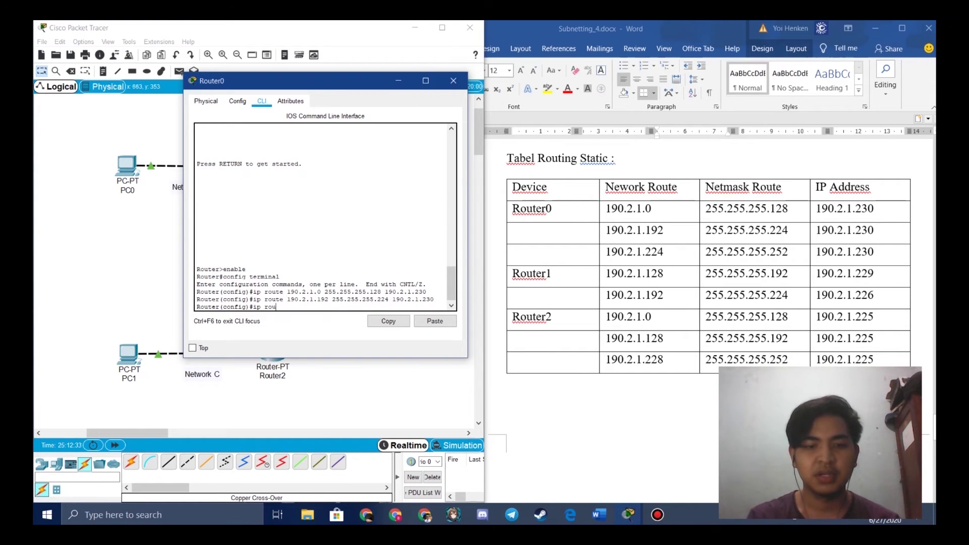
type("te 190")
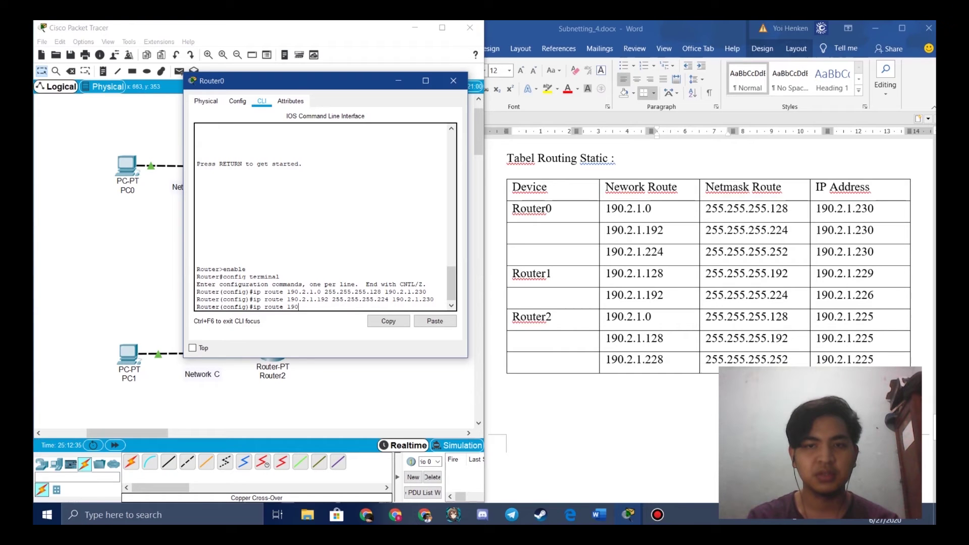
type(".2.1.224 255.255.255.252 190.2")
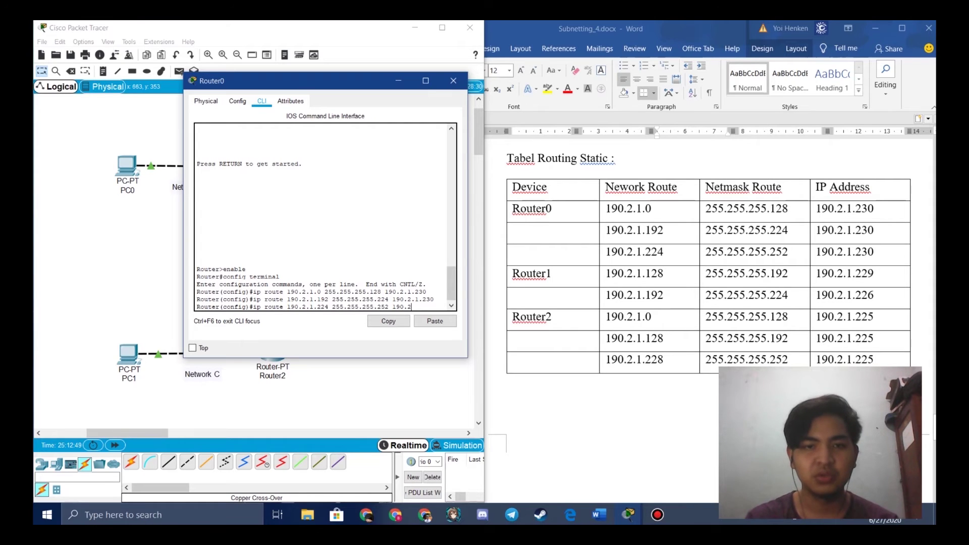
type(".1.23")
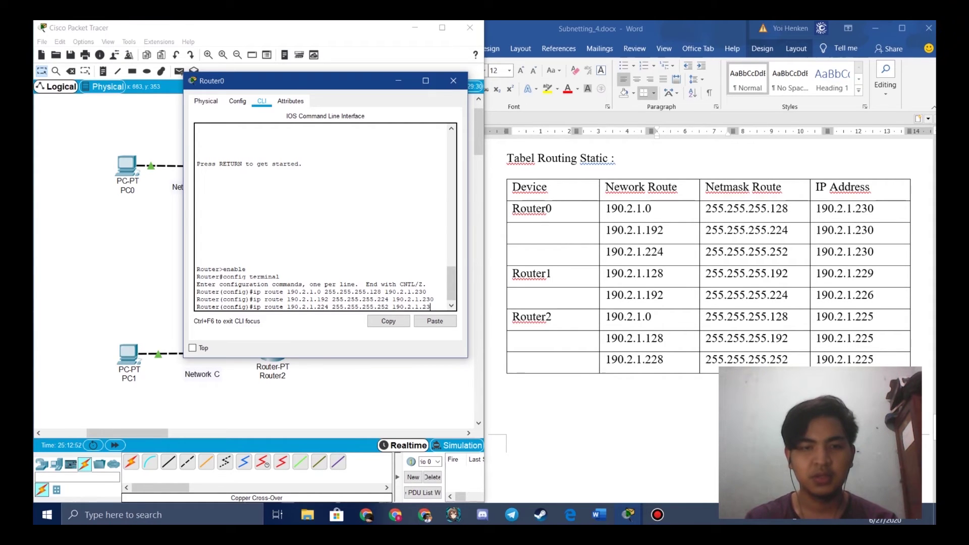
type("0")
key("Return")
Leave Router0's global configuration mode with the ex command and close the router's window.
type("ex")
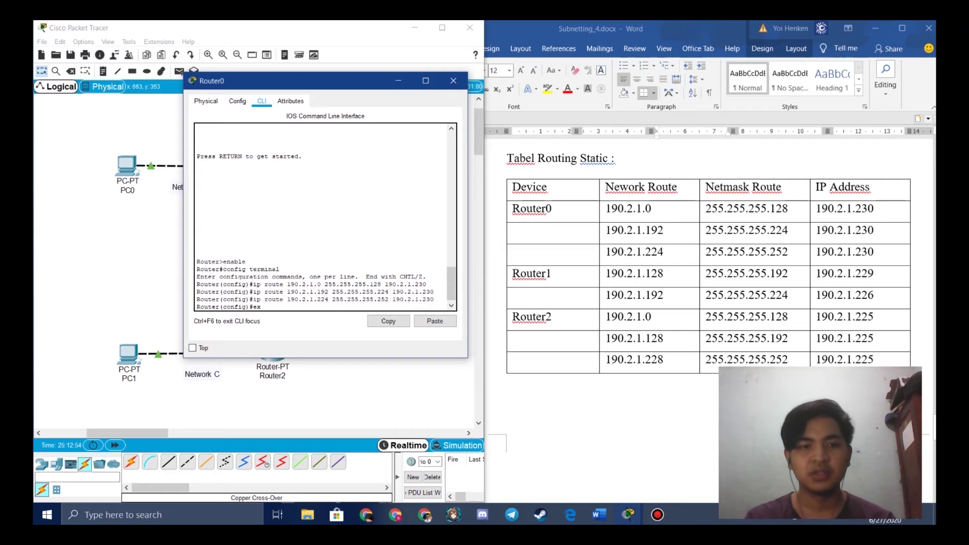
key("Return")
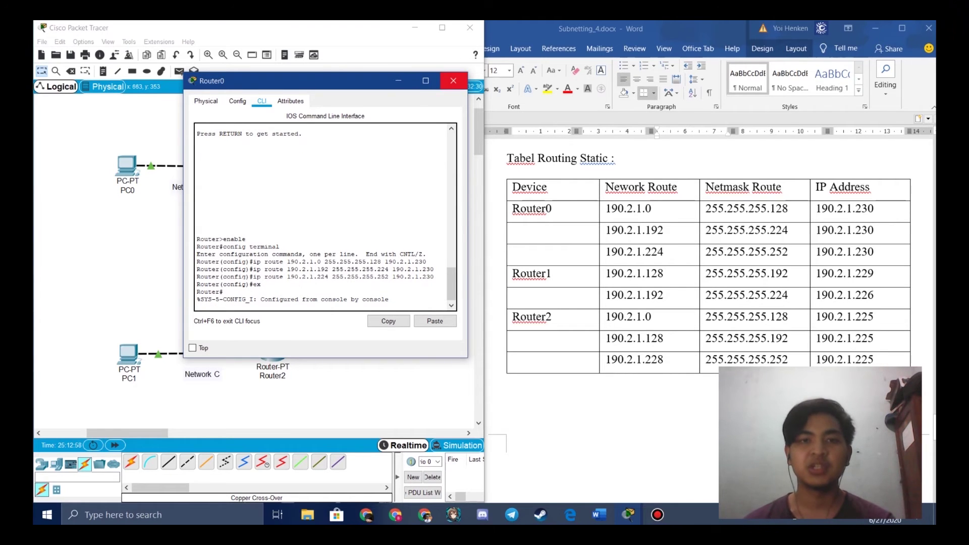
left_click(453, 80)
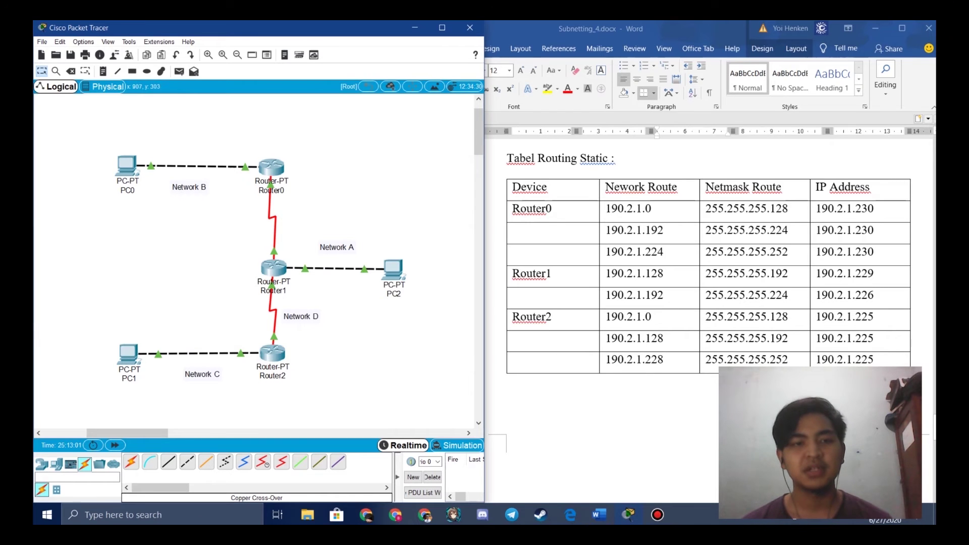
Open Router1's command line clear of the routing table and enter global configuration mode with enable and config terminal.
left_click(273, 268)
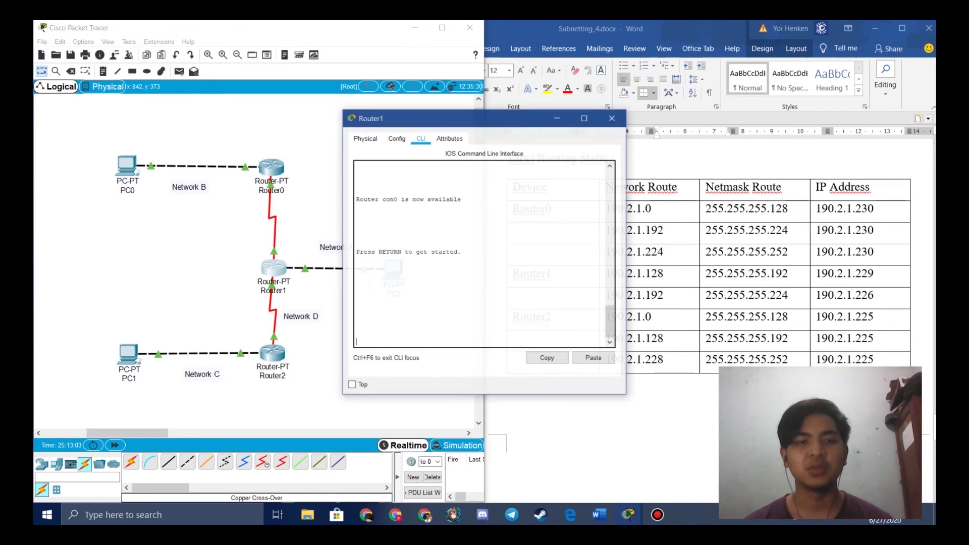
left_click_drag(436, 122, 238, 87)
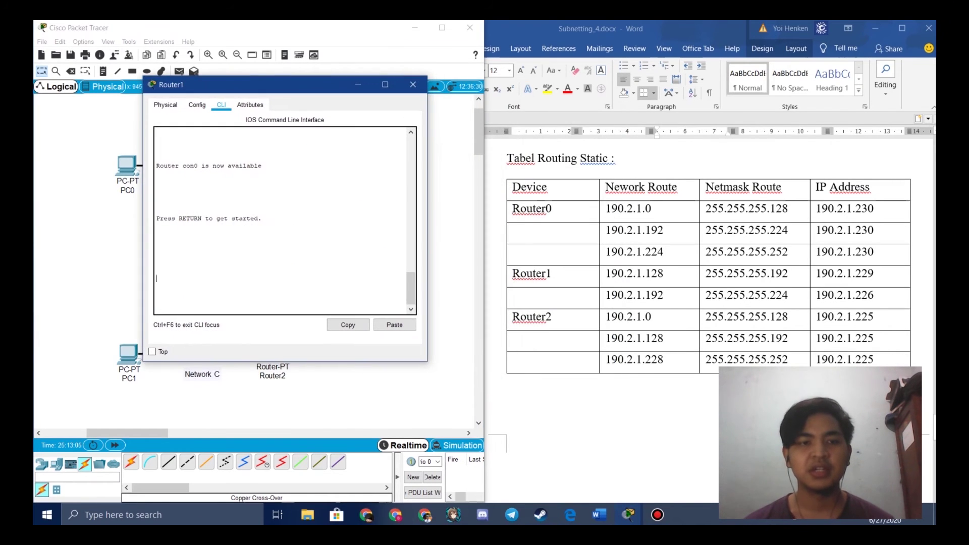
key("Return")
type("enable")
key("Return")
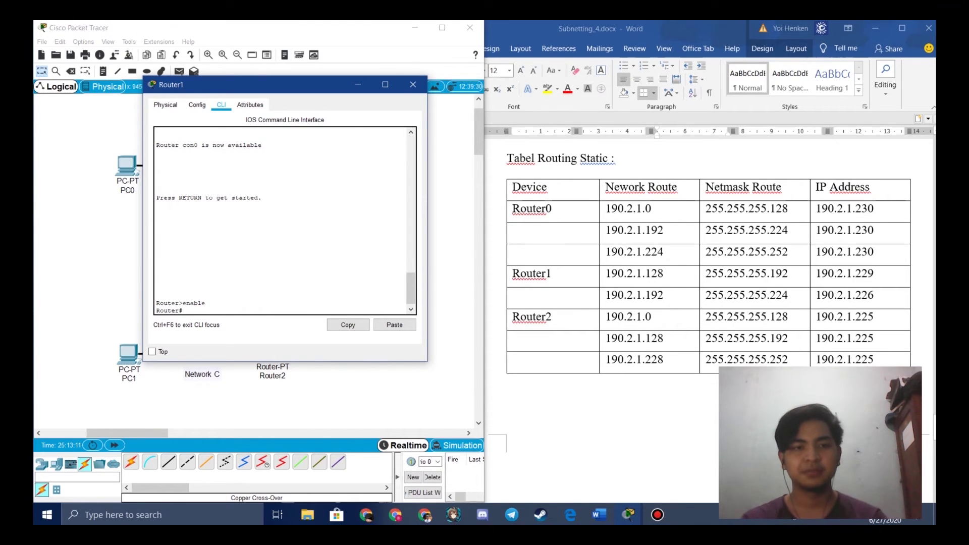
type("config")
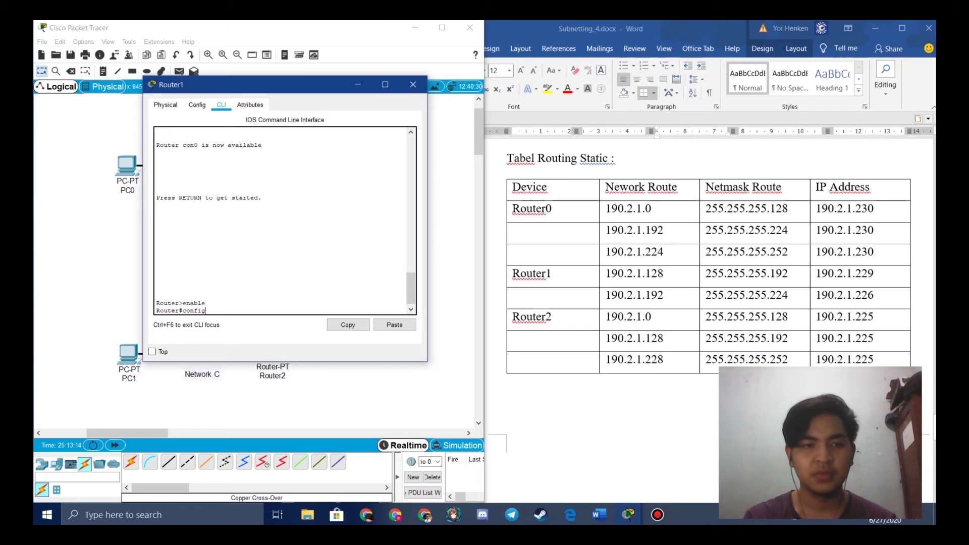
type(" terminal")
key("Return")
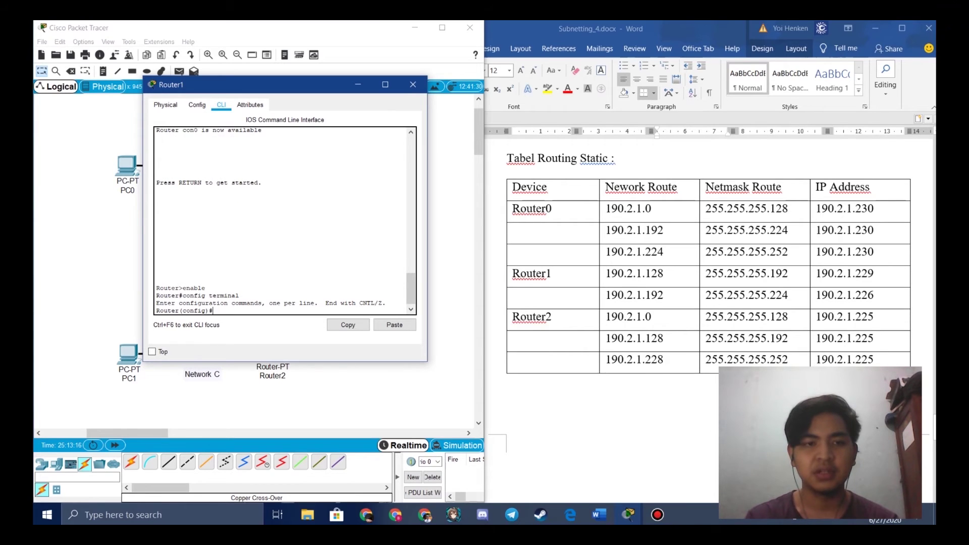
type("190")
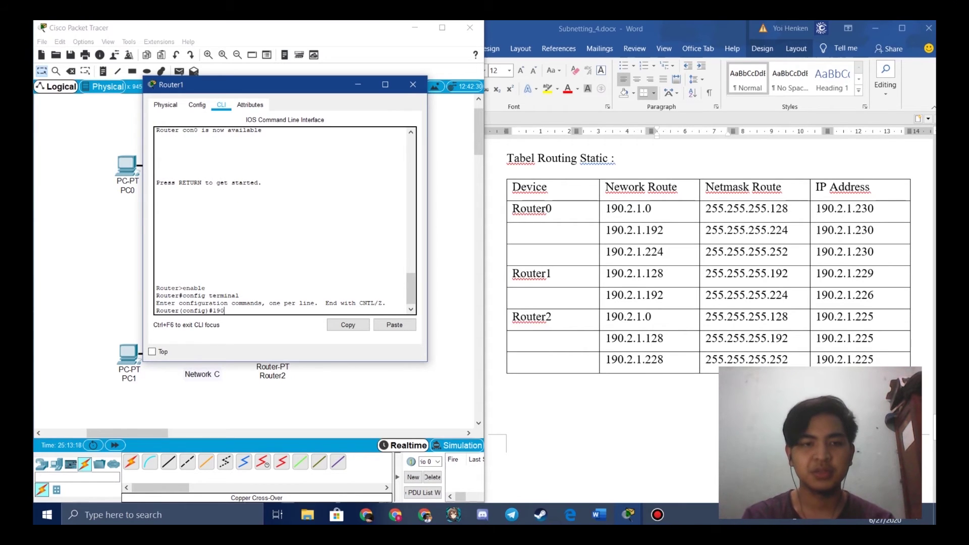
type(".2")
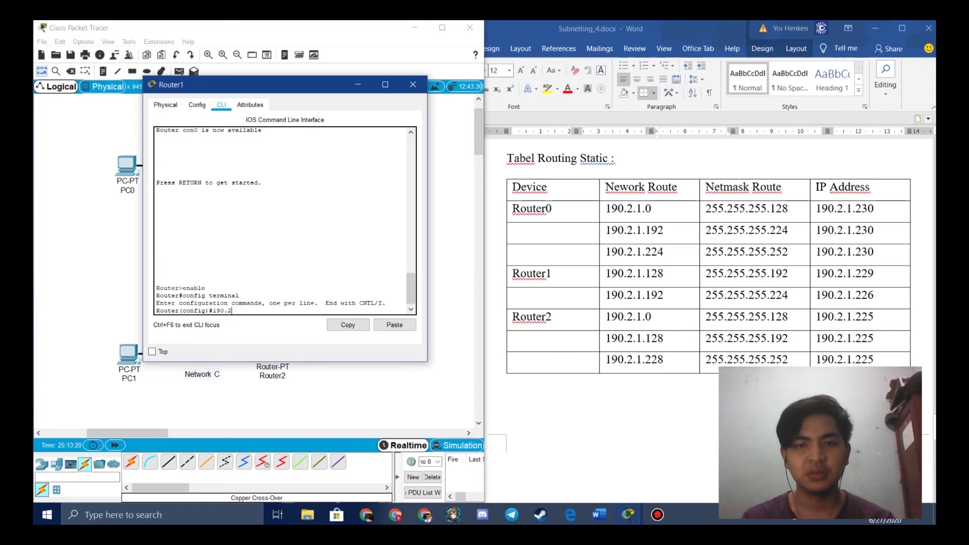
type(".1.12")
key("BackSpace")
key("BackSpace")
key("BackSpace")
key("BackSpace")
key("BackSpace")
key("BackSpace")
key("BackSpace")
key("BackSpace")
key("BackSpace")
Add a static route on Router1 to 190.2.1.128 with netmask 255.255.255.192 through 190.2.1.229.
type("ip route")
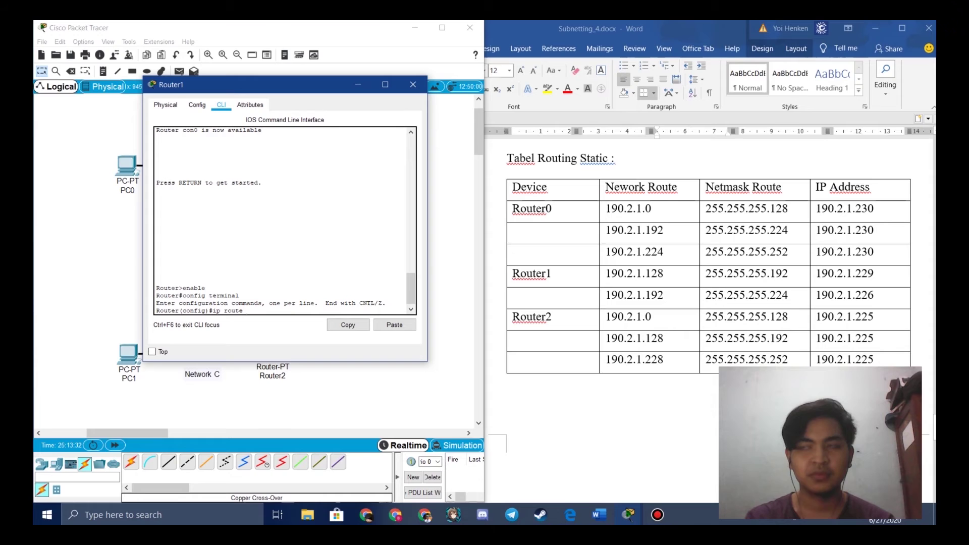
type("190.2.1")
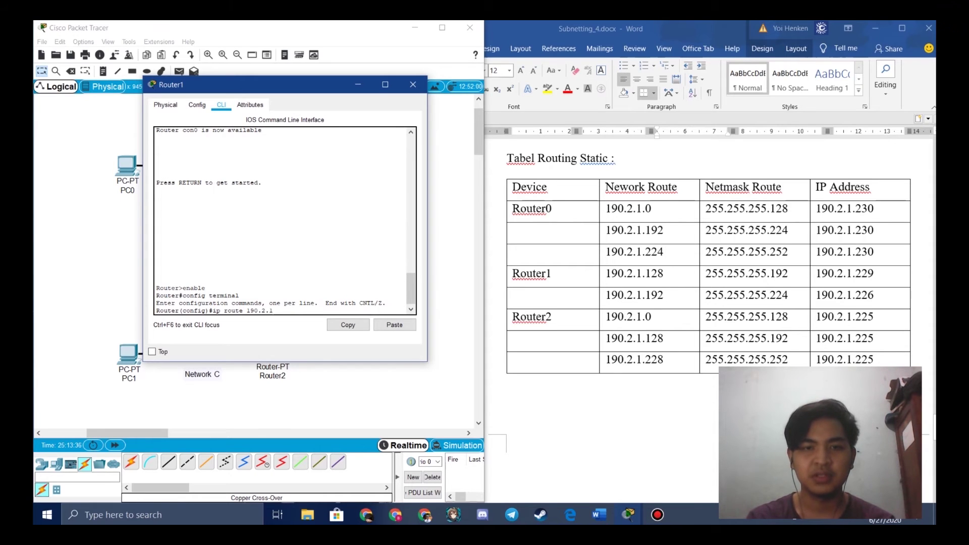
type(".12")
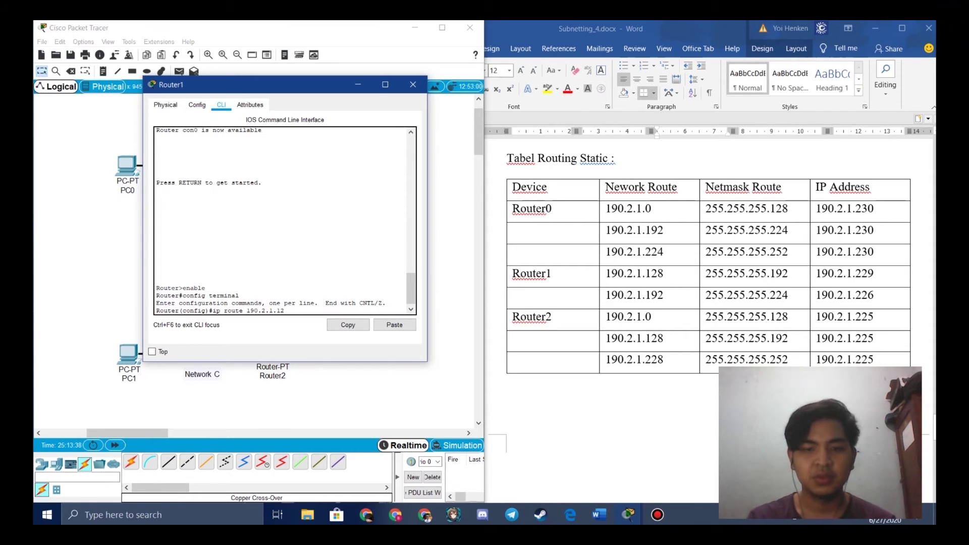
type("8 255.255.255")
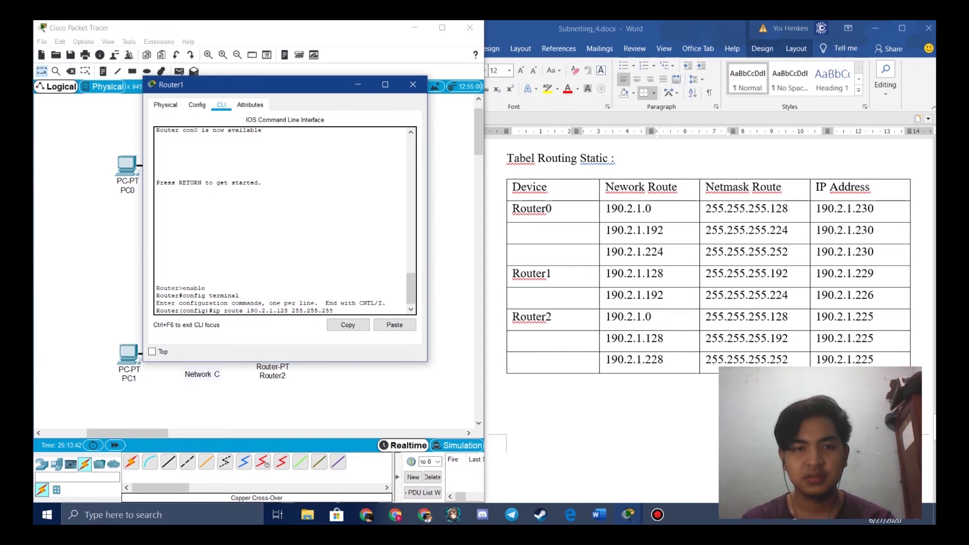
type(".192")
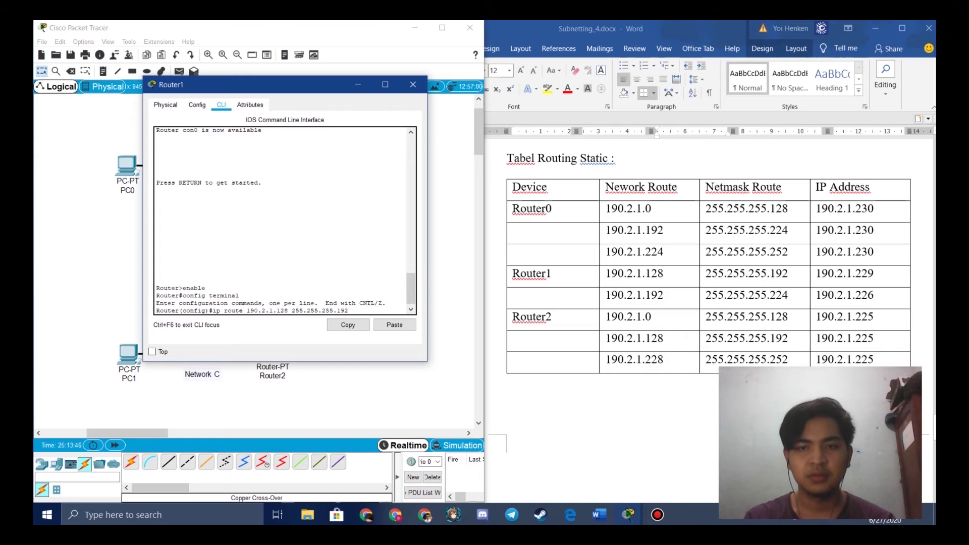
type(" 190")
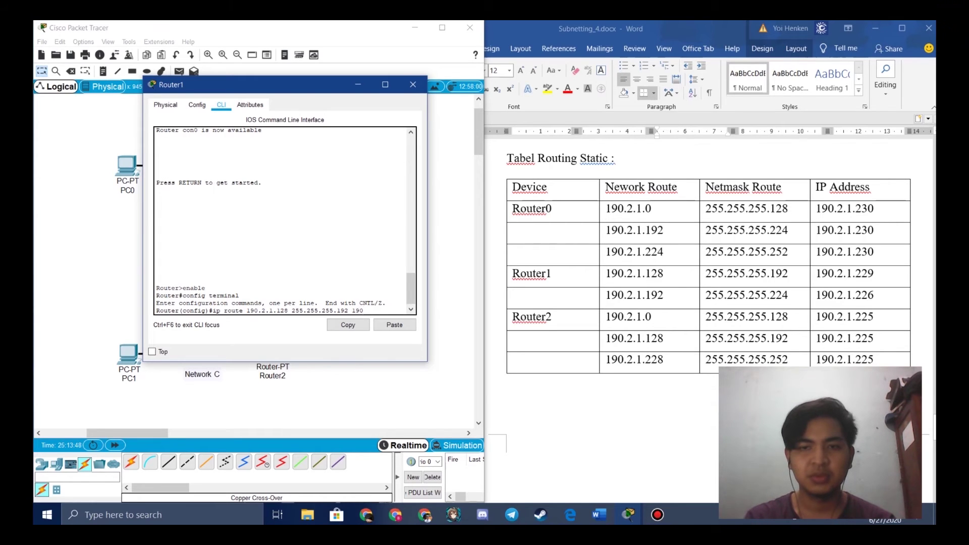
type(".2.1.229")
key("Return")
Add a static route on Router1 to 190.2.1.192 with netmask 255.255.255.224 through 190.2.1.226.
type("ip rotu")
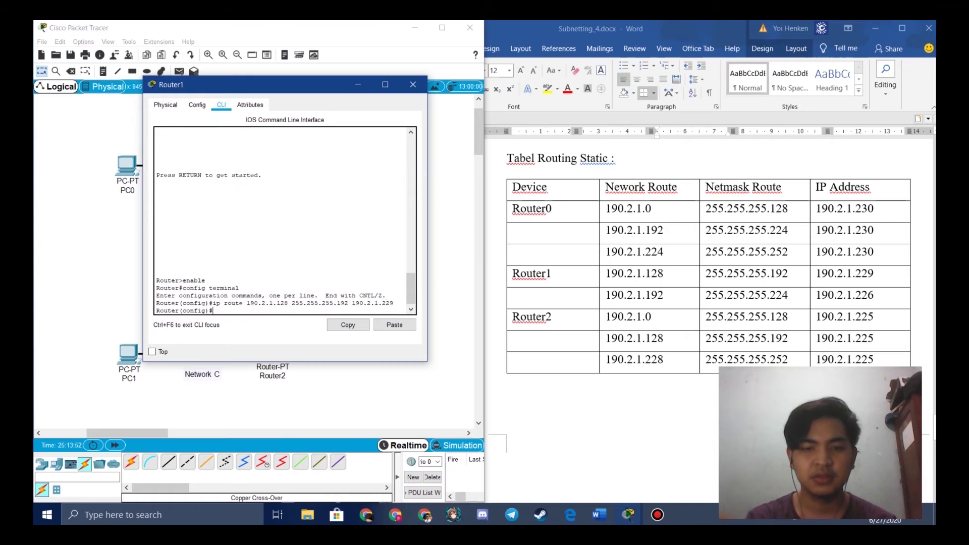
key("BackSpace")
key("BackSpace")
type("ute 190.2.1.192 255.255.255.224")
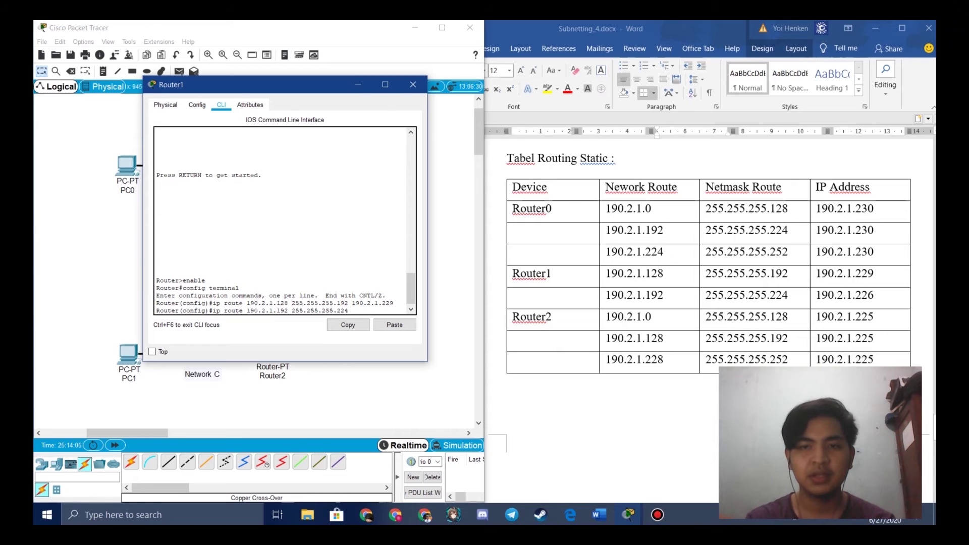
type(" 190.")
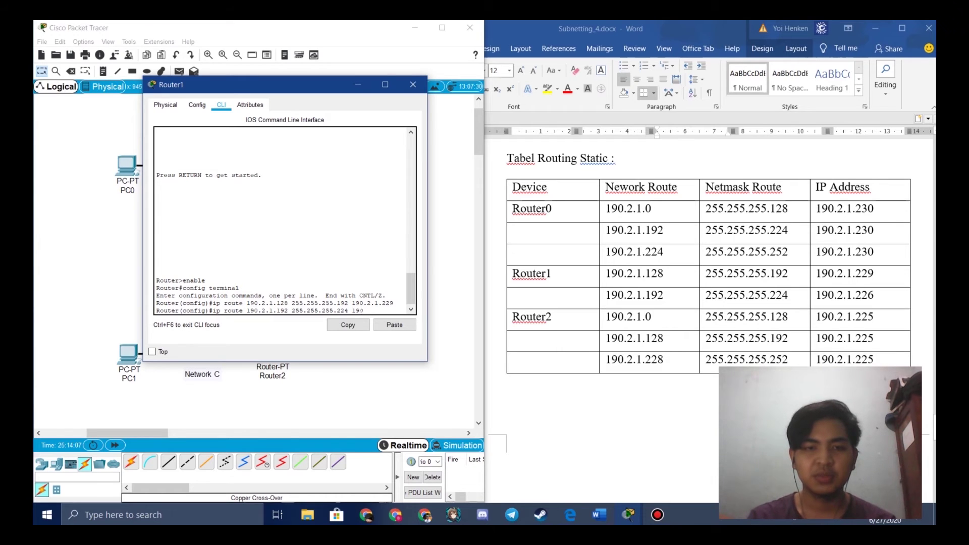
type("2.1.226")
key("Return")
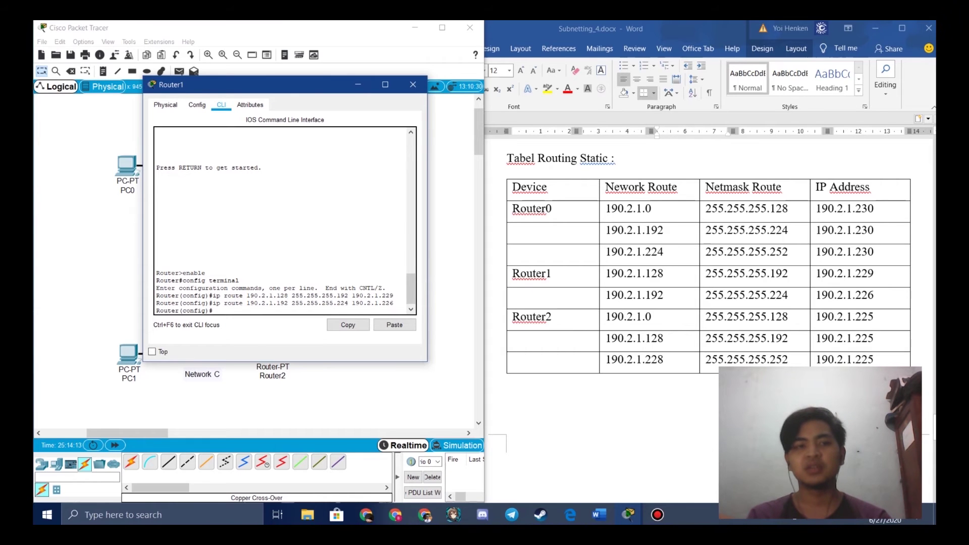
Move Router1's window aside to check the router links in the topology, and close the window.
left_click_drag(280, 83, 467, 105)
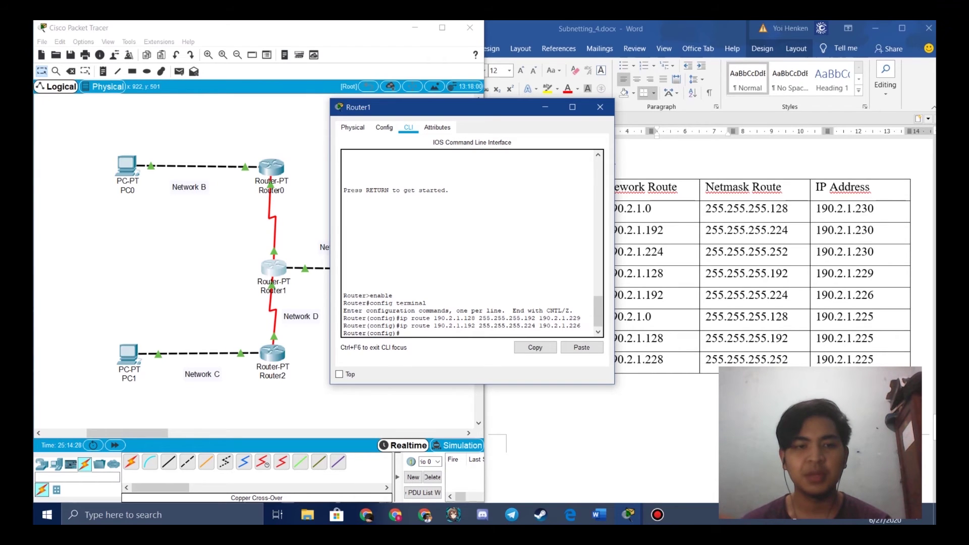
left_click_drag(451, 112, 348, 106)
left_click(495, 99)
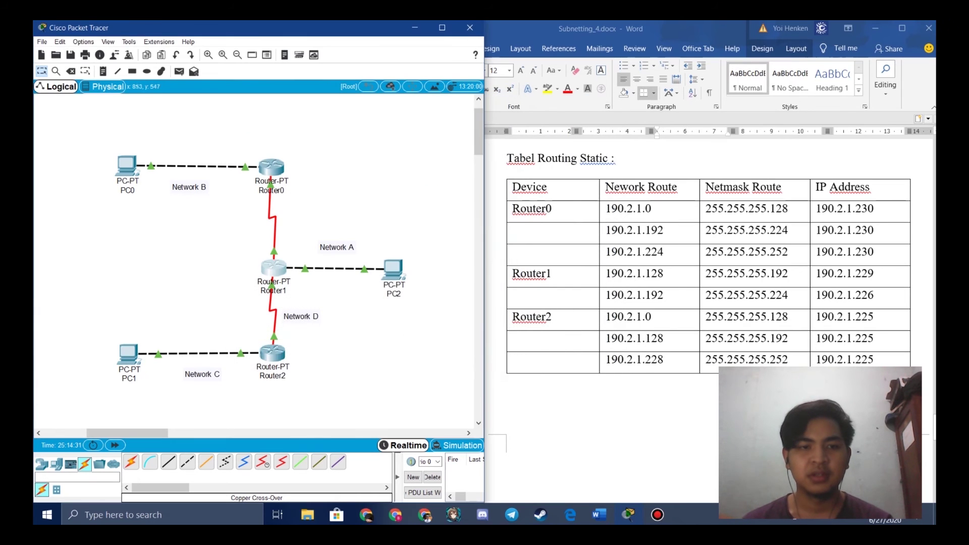
Open Router2's command line clear of the routing table and enter global configuration mode with enable and config terminal.
left_click(273, 352)
left_click_drag(454, 118, 273, 105)
key("Return")
type("enable")
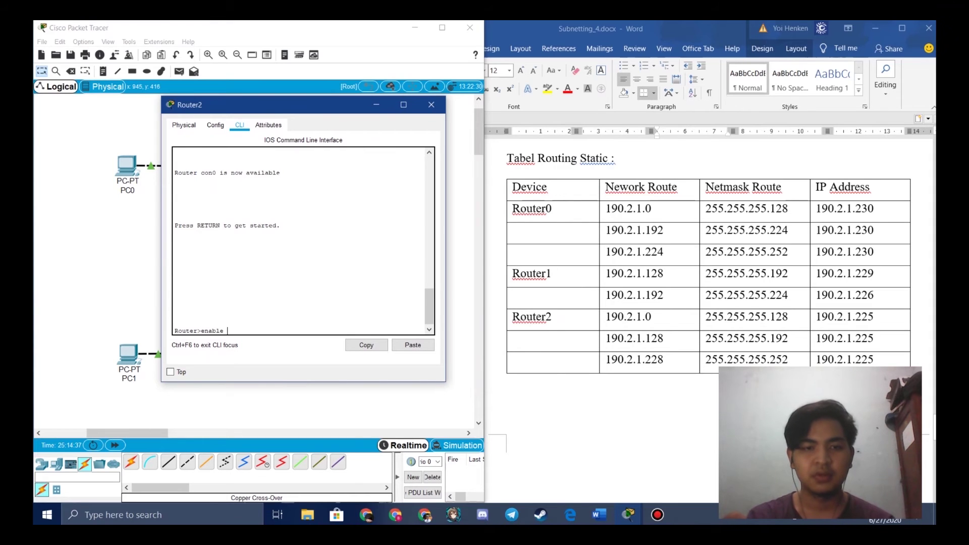
key("Return")
type("config terminal")
key("Return")
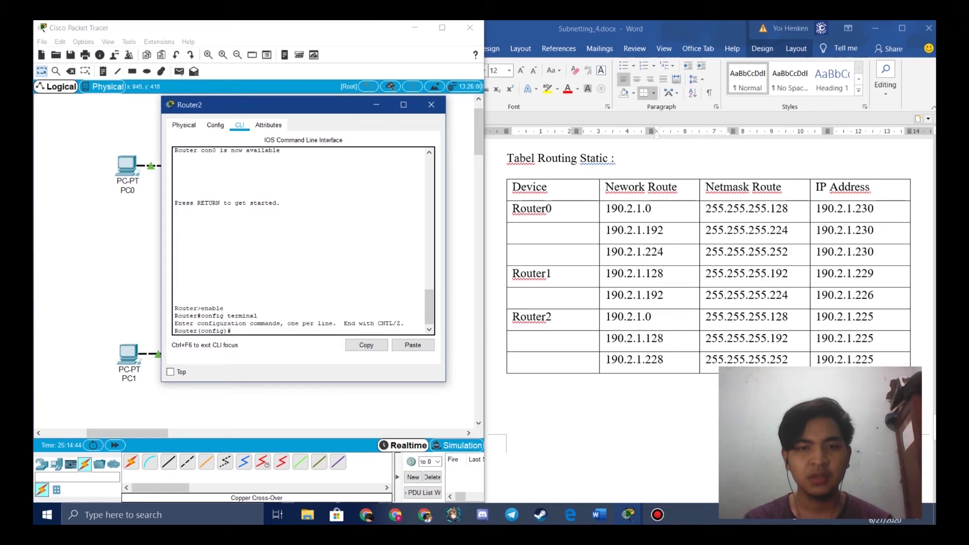
type("ip rou")
key("BackSpace")
key("BackSpace")
key("BackSpace")
key("BackSpace")
key("BackSpace")
key("BackSpace")
Add a static route on Router2 to 190.2.1.0 with netmask 255.255.255.128 through 190.2.1.225.
type("ip")
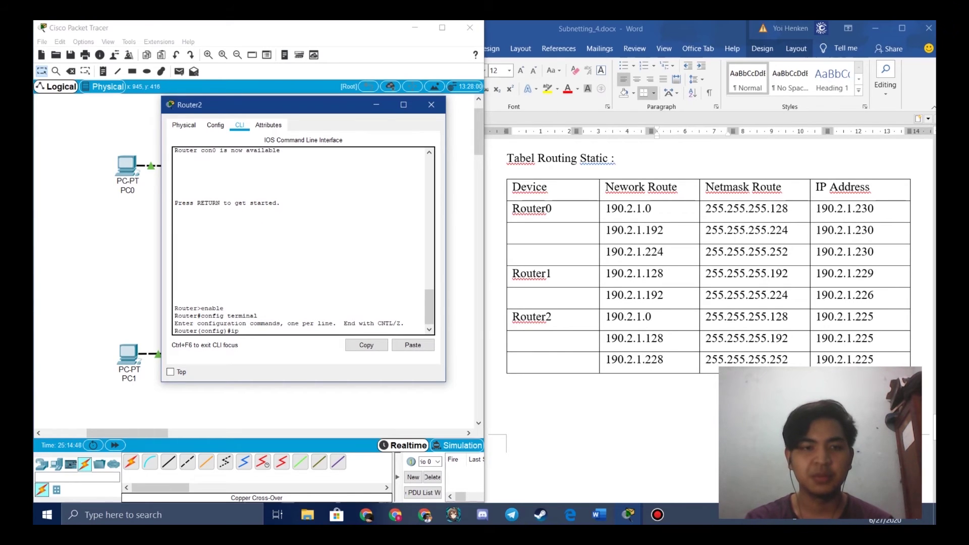
type(" route 190.2")
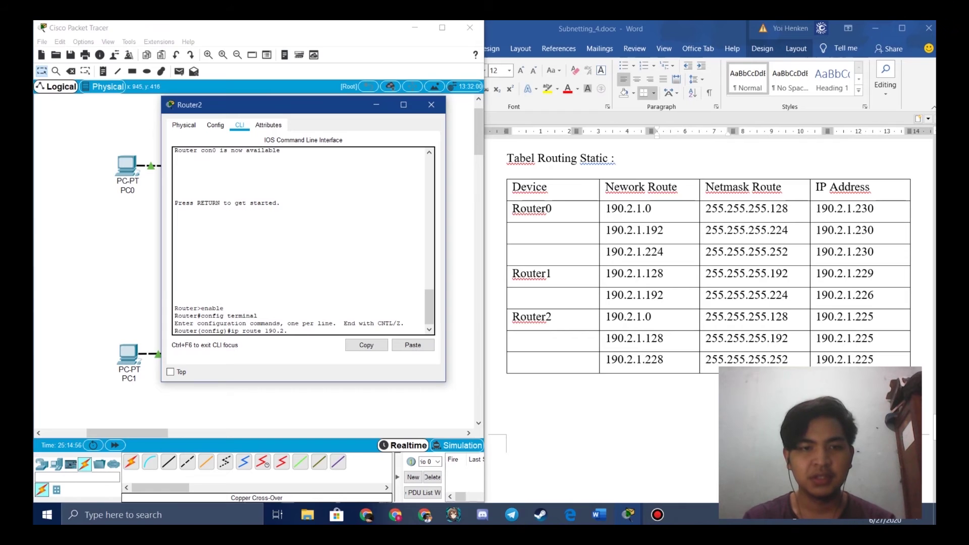
type(".1.0")
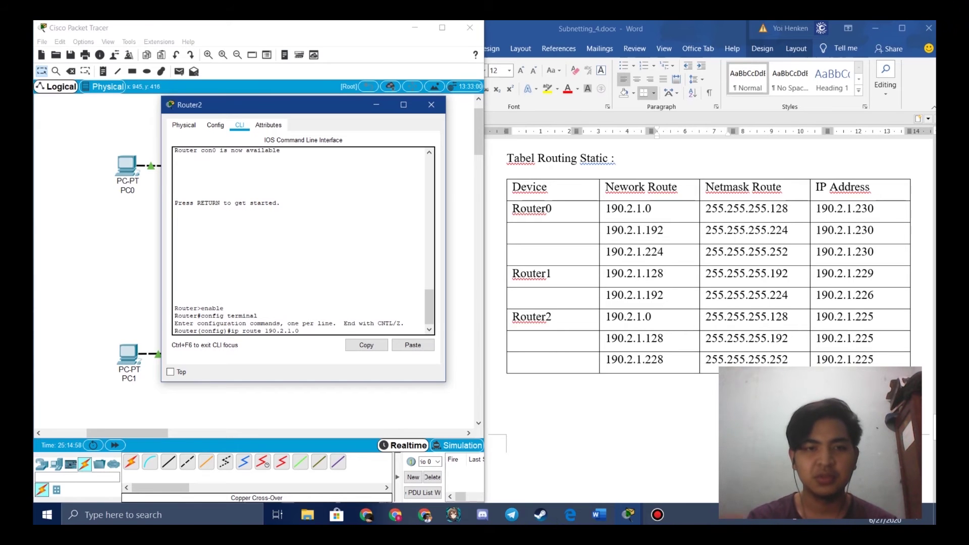
type(" 255")
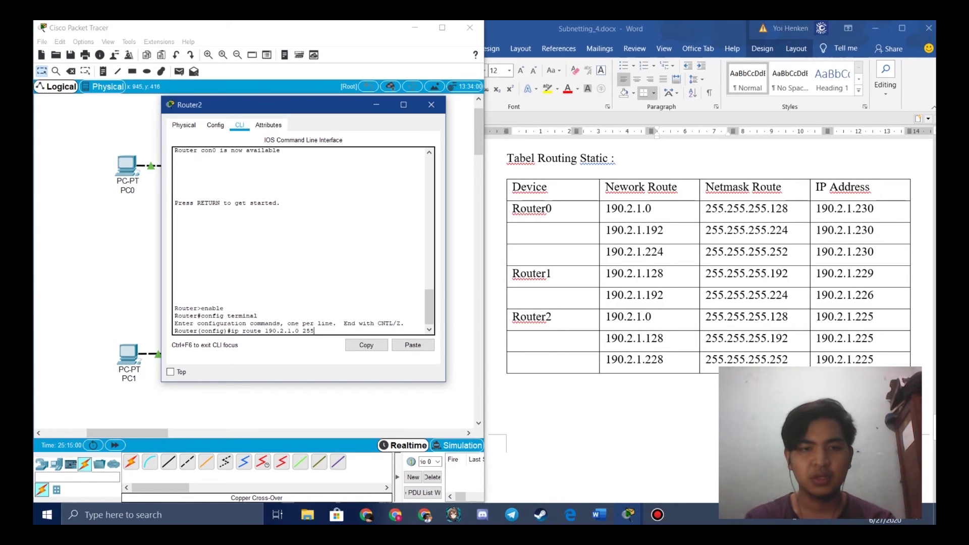
type(".255.255")
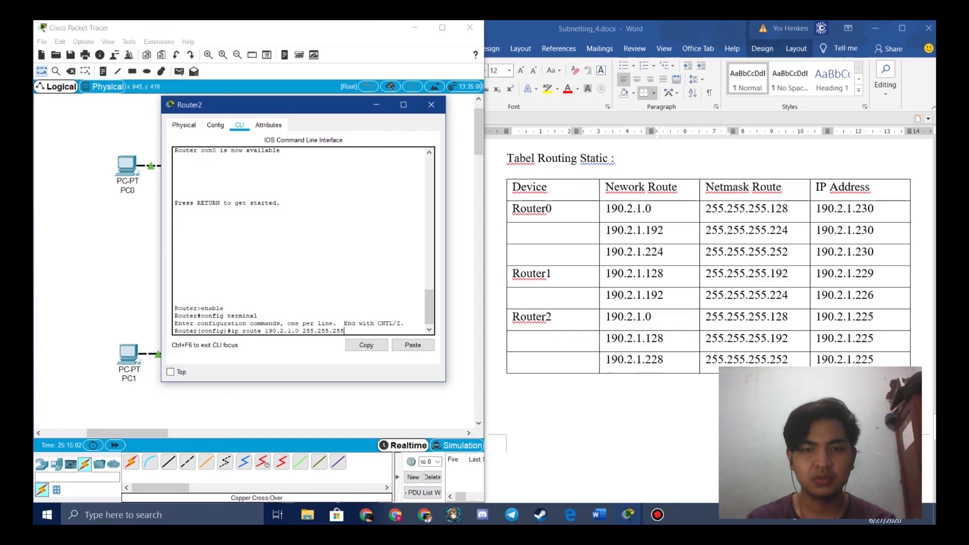
type(".128")
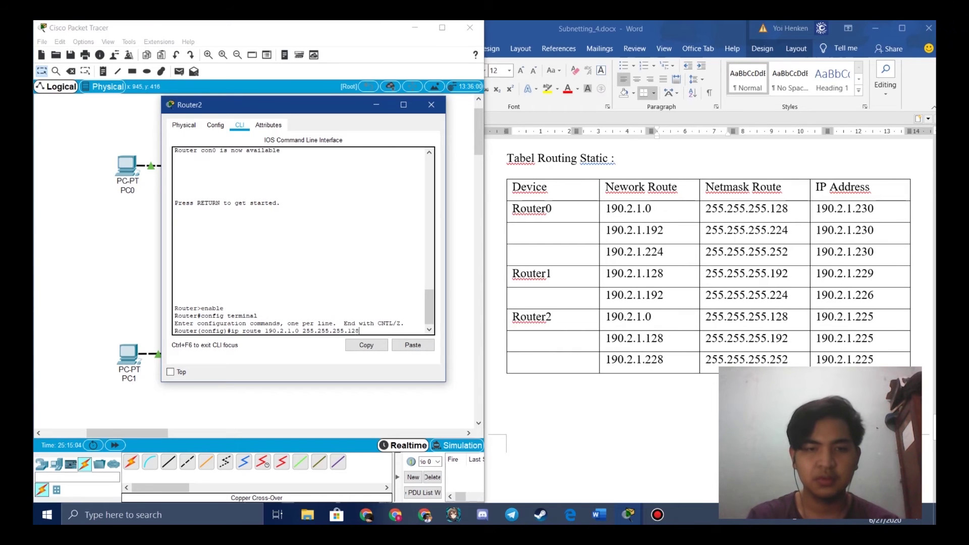
type(" 190")
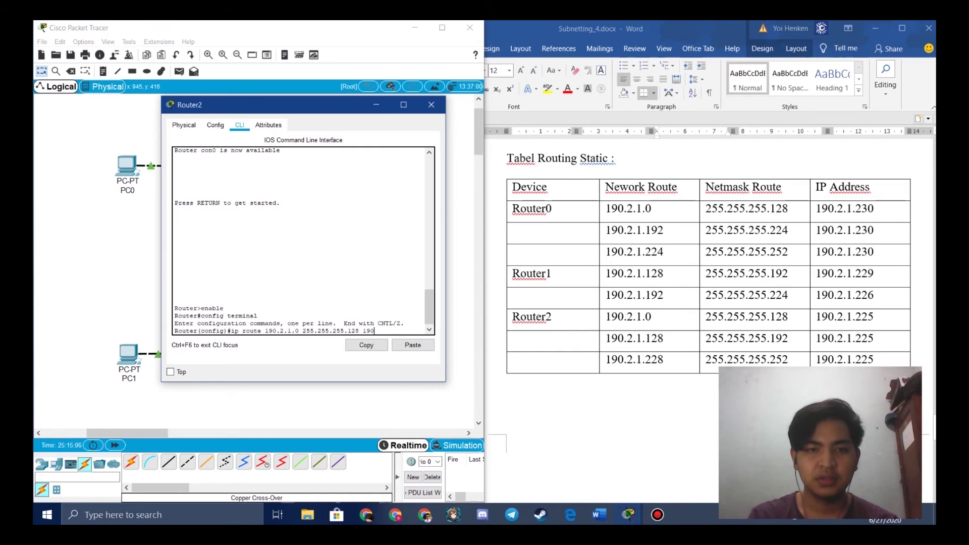
type(".")
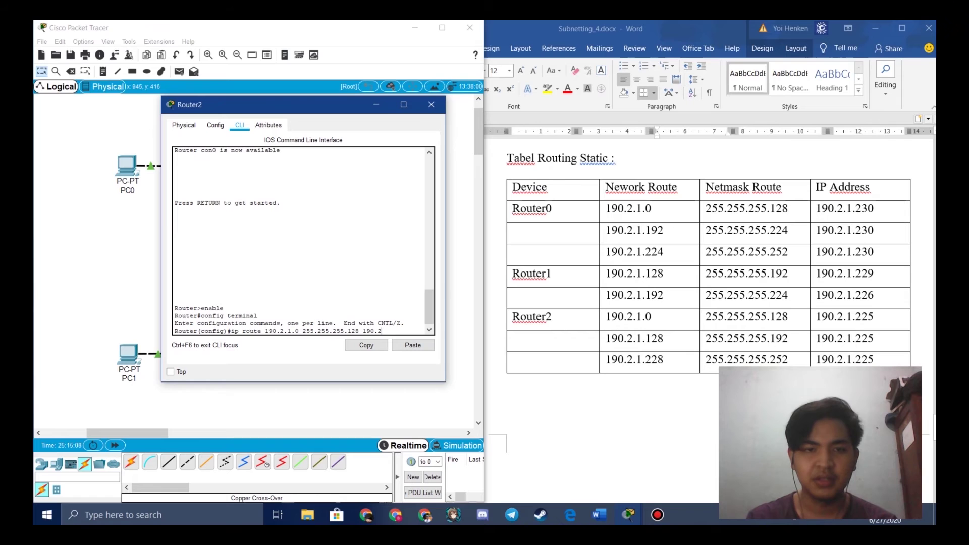
type("2.1.225")
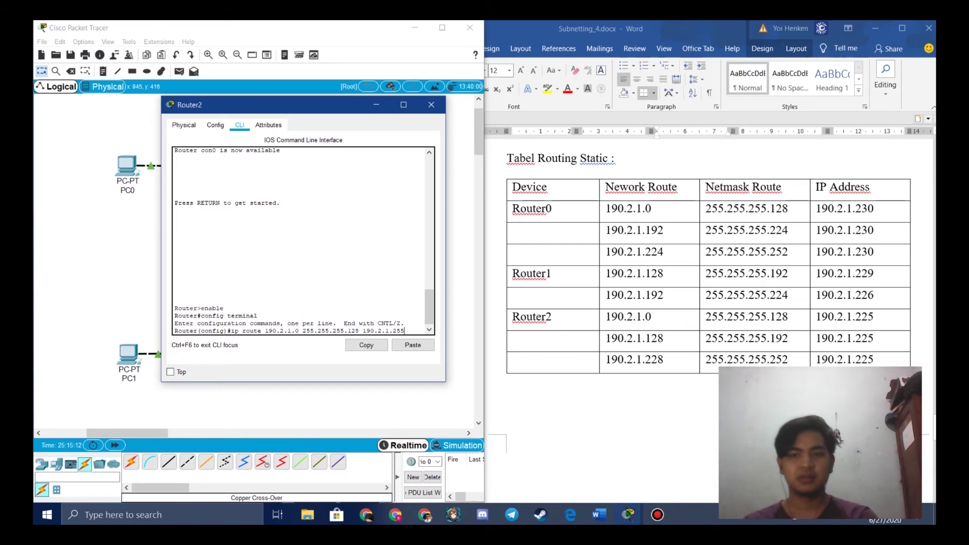
key("BackSpace")
key("BackSpace")
type("25")
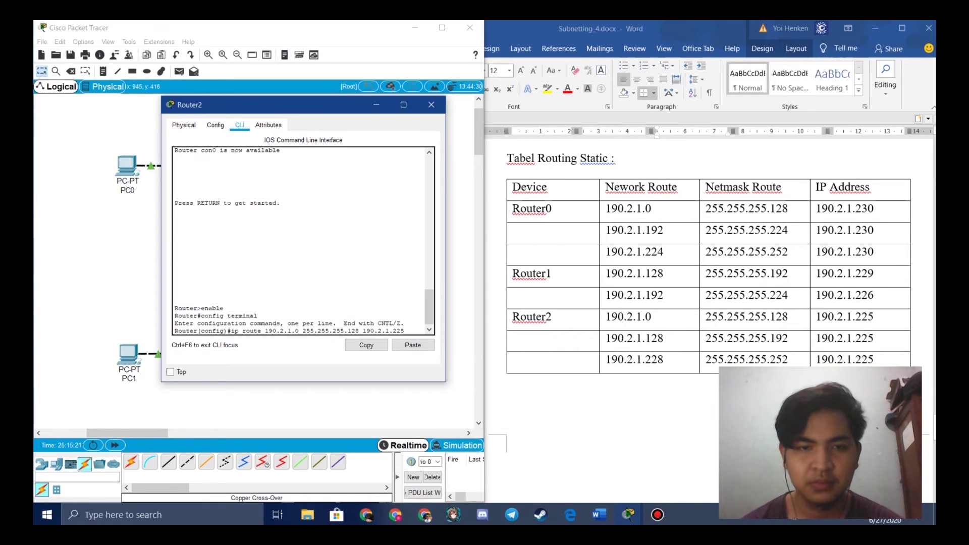
key("Return")
Add a static route on Router2 to 190.2.1.128 with netmask 255.255.255.192 through 190.2.1.225.
type("ip ")
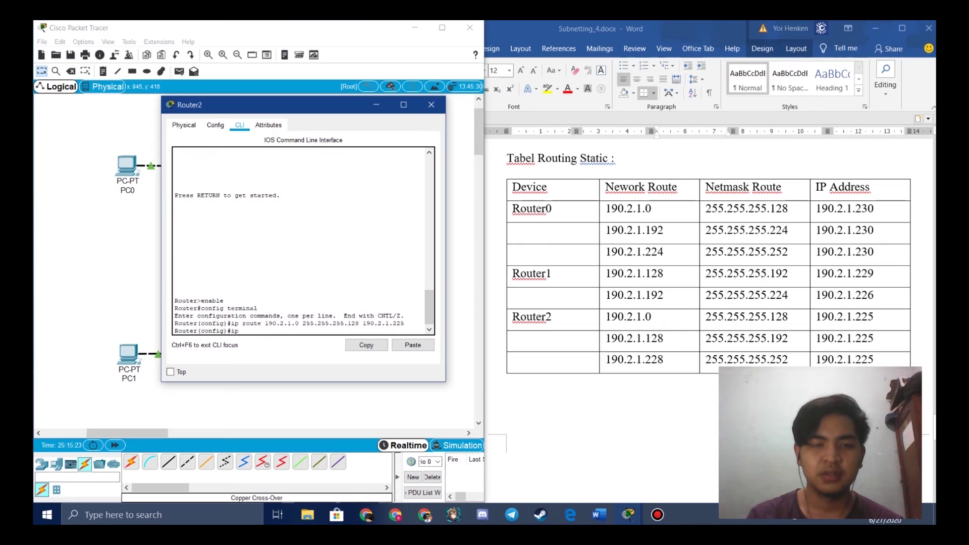
type("route")
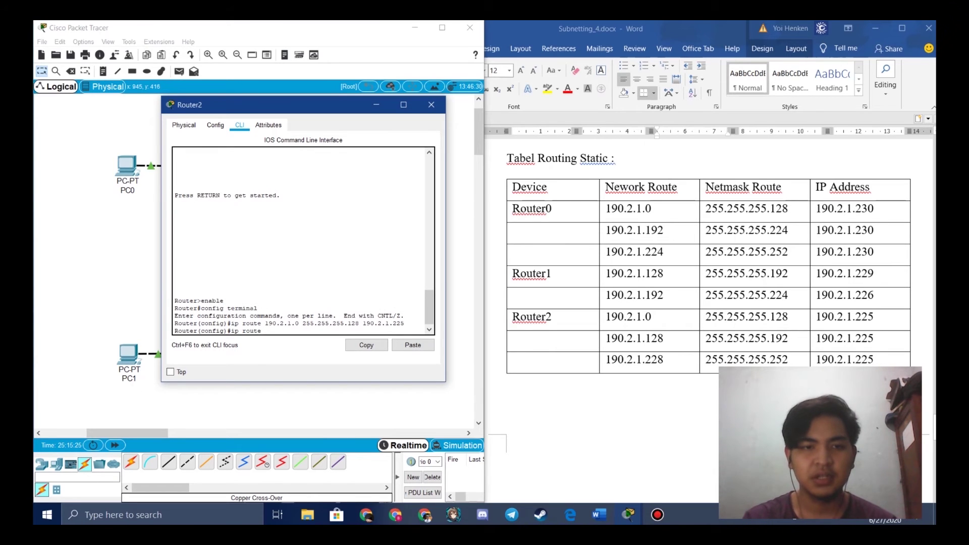
type(" 1902")
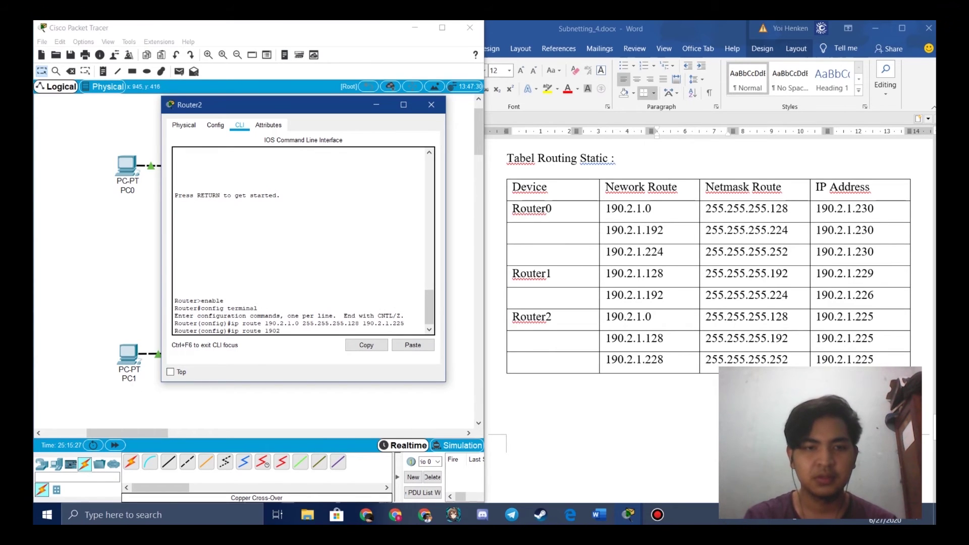
key("BackSpace")
type(".2.")
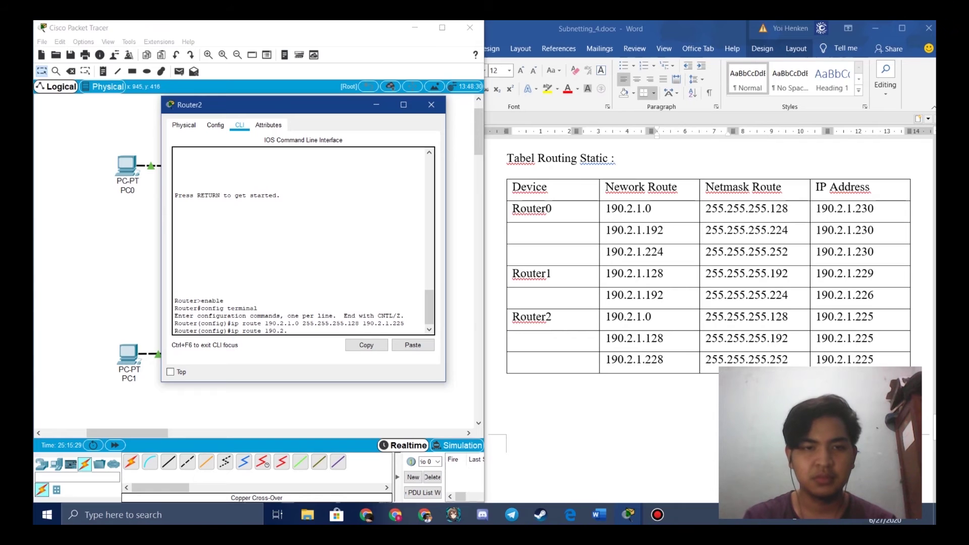
type("1.128")
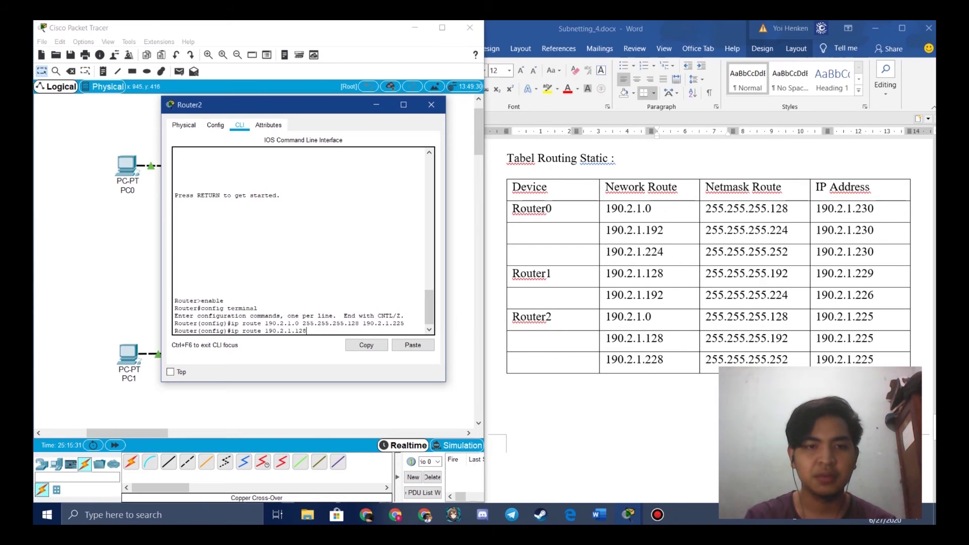
type(" 25")
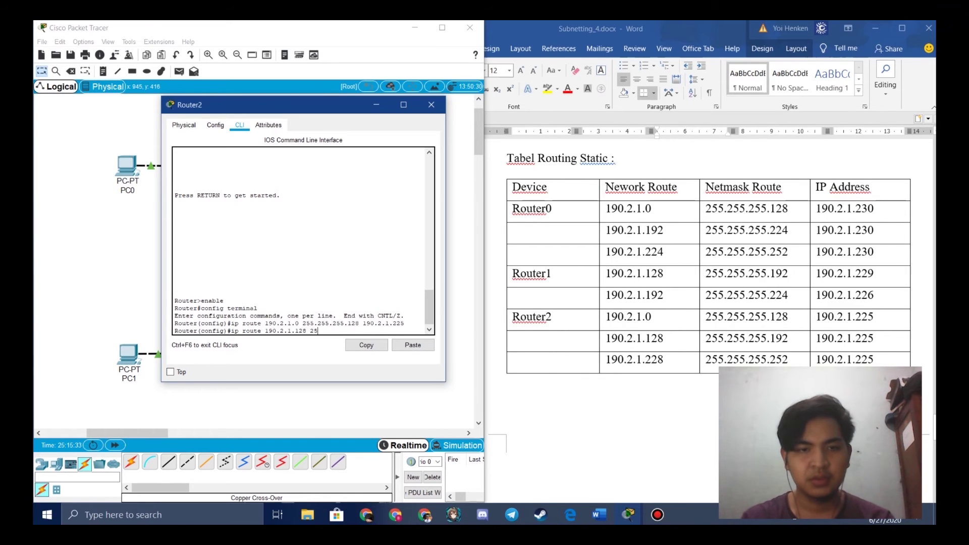
type("5.255.255.192")
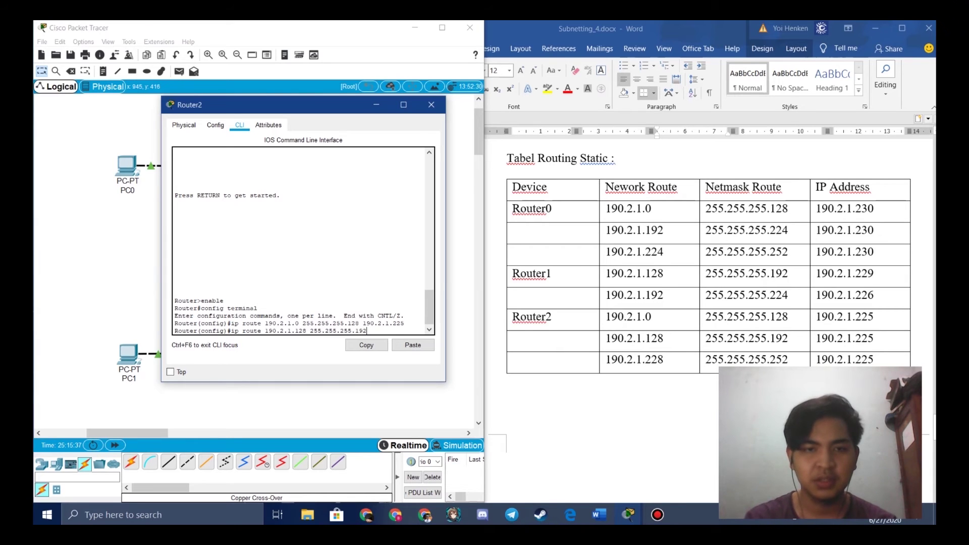
type(" 190.2.1.225")
key("Return")
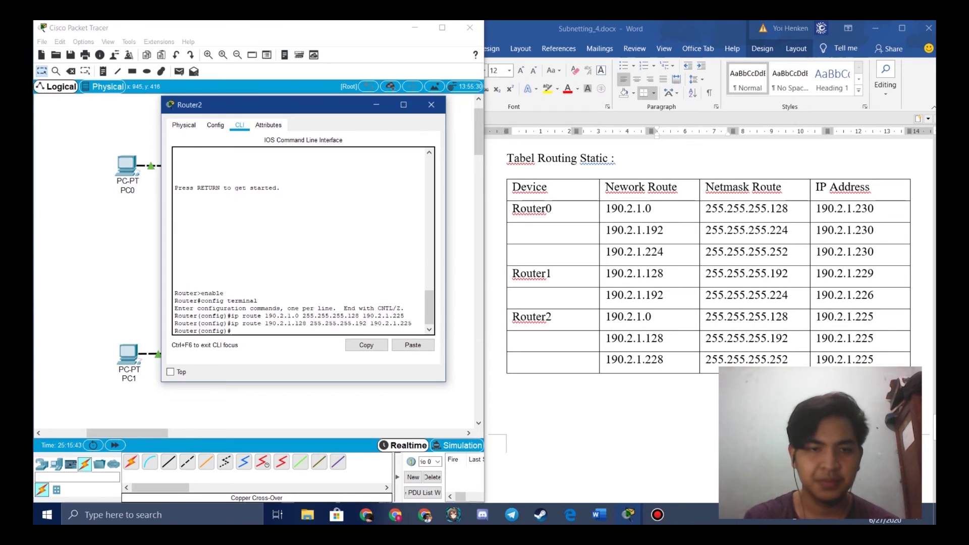
Add a static route on Router2 to 190.2.1.228 with netmask 255.255.255.252 through 190.2.1.225, and close the router's window.
type("ip route")
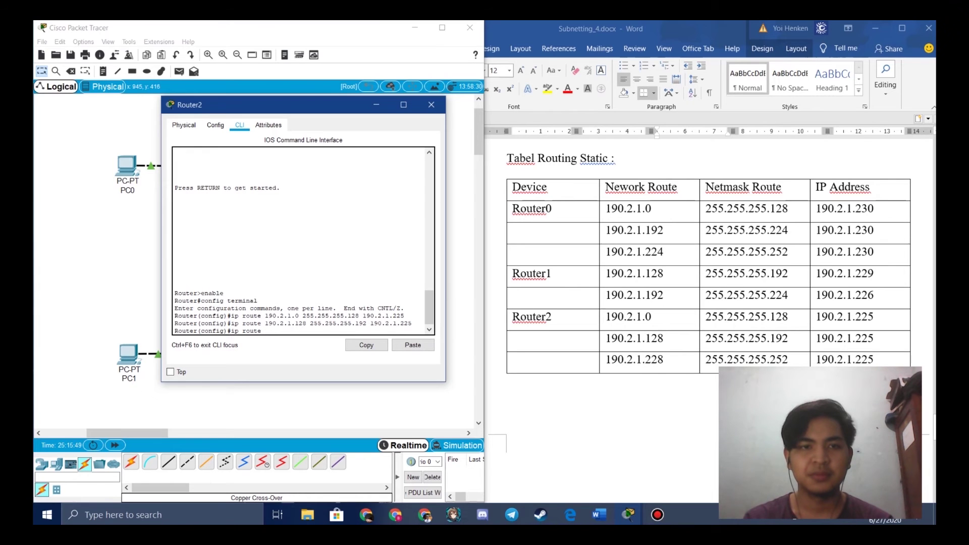
mouse_move(291, 112)
left_mouse_down()
mouse_move(557, 151)
mouse_move(478, 125)
mouse_move(543, 125)
mouse_move(375, 99)
mouse_move(546, 134)
mouse_move(293, 127)
left_mouse_up()
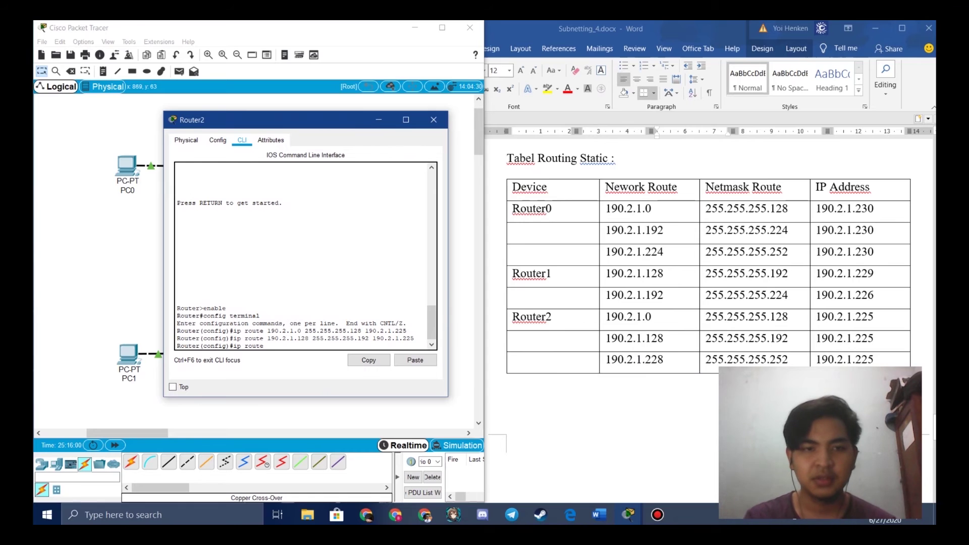
type("190.2.1.228 255.255")
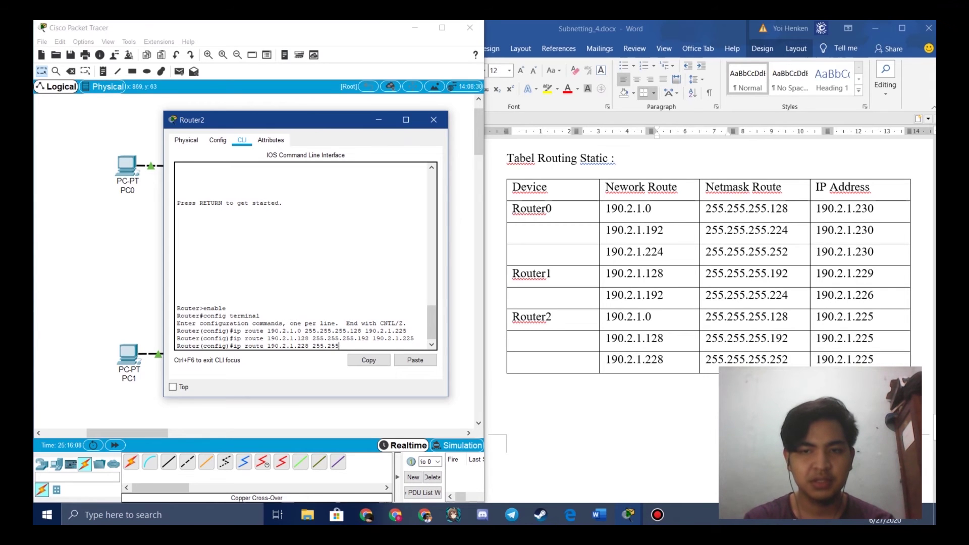
type("255.252 190.2.1225")
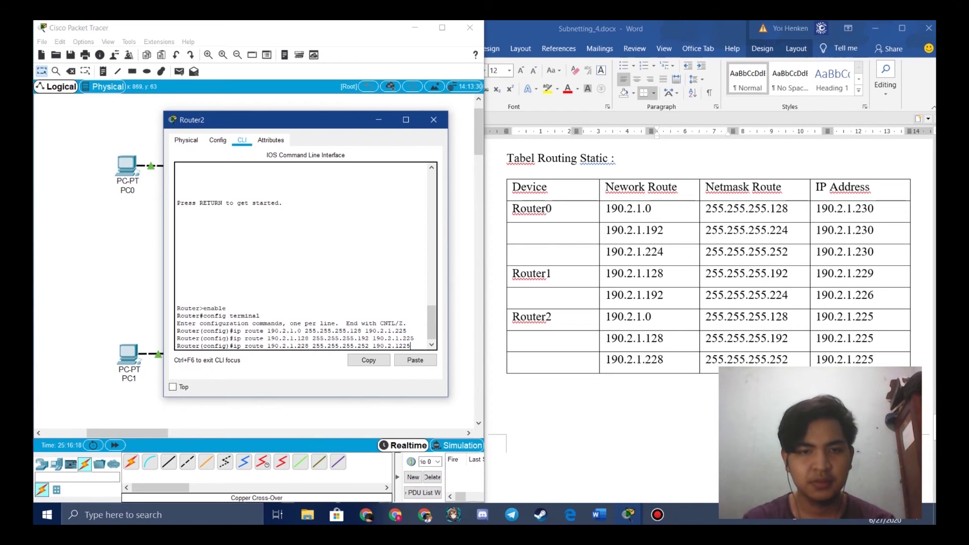
key("Return")
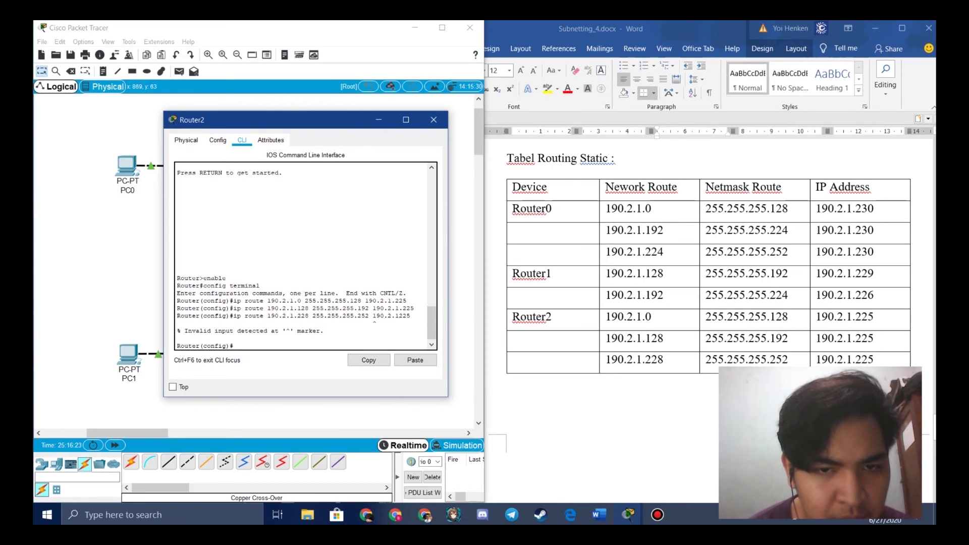
key("Up")
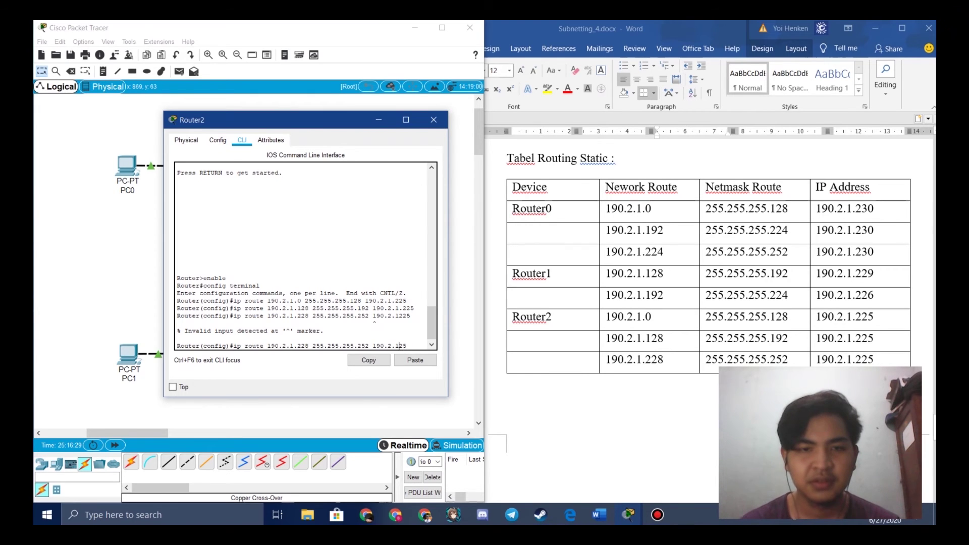
type(".")
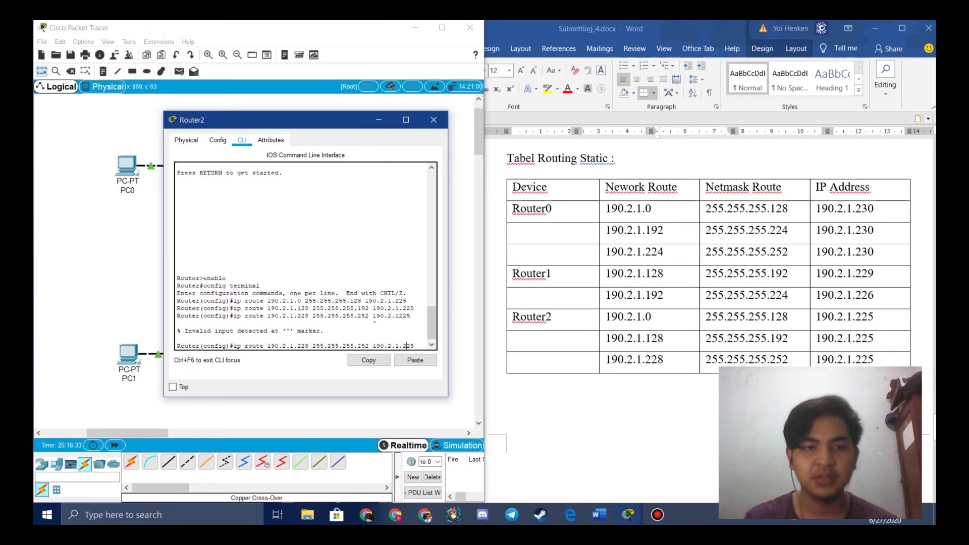
key("Return")
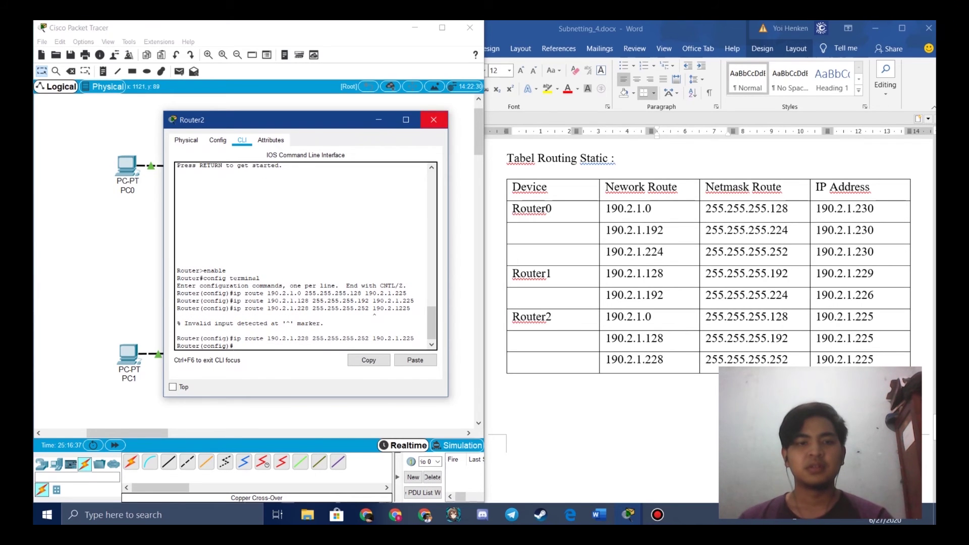
left_click(434, 120)
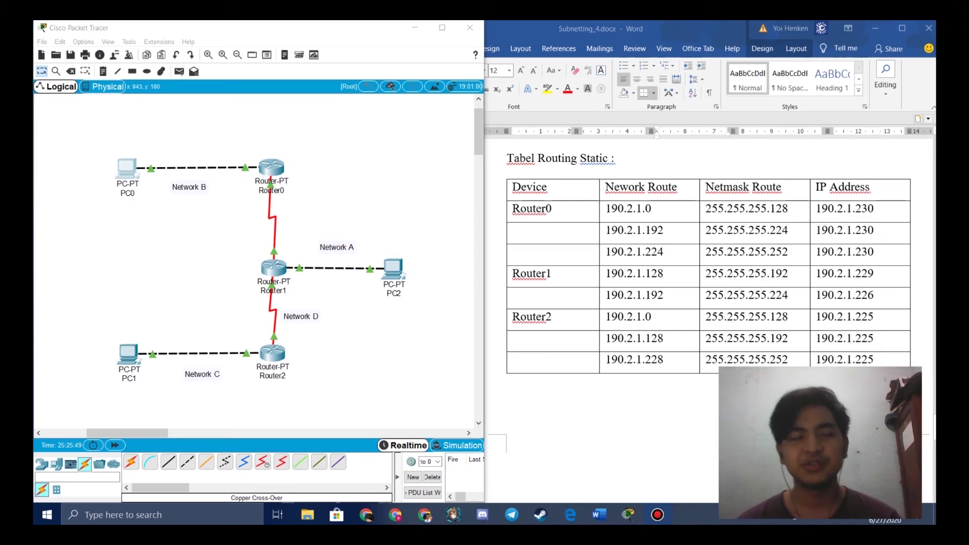
Open PC0's command prompt, place its window clear of the topology, and begin a tracert command.
left_click(333, 163)
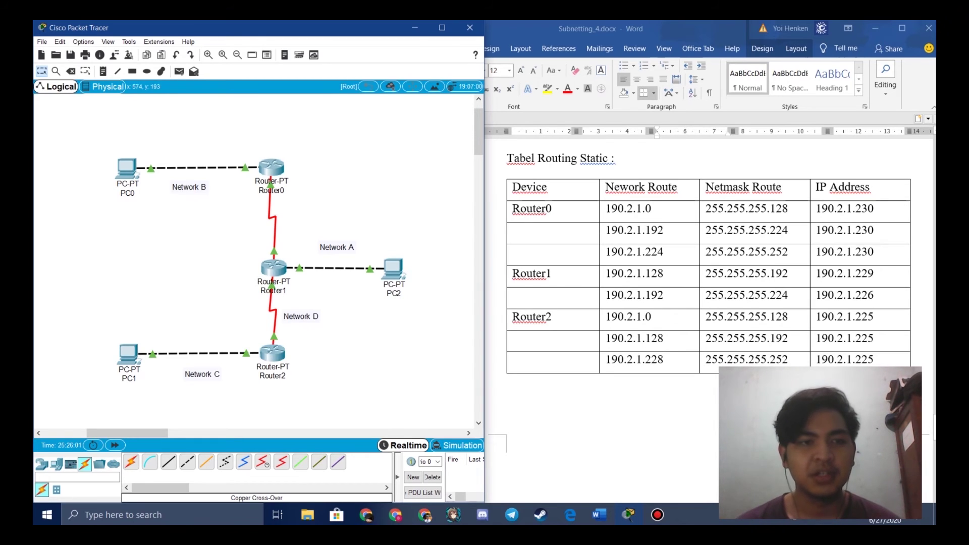
left_click(126, 168)
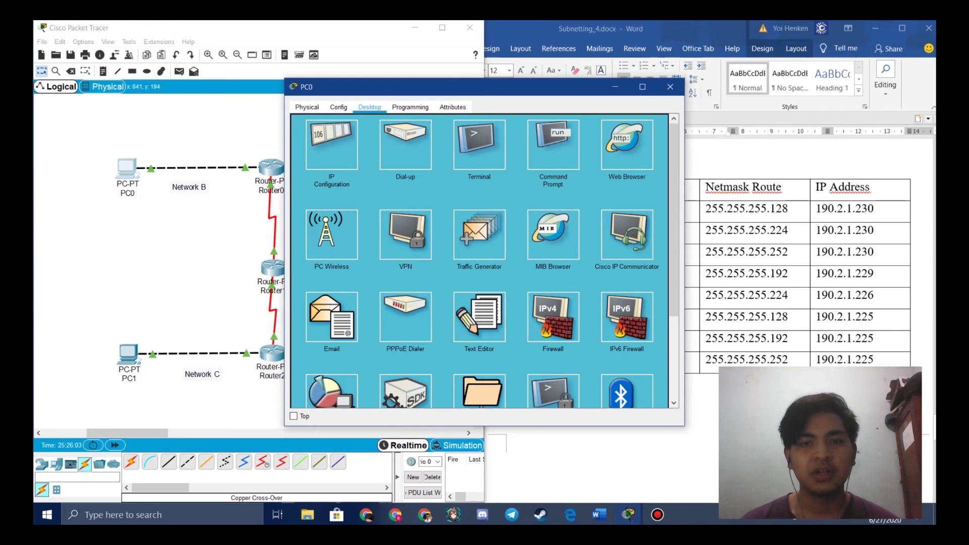
left_click(553, 146)
left_click_drag(453, 91, 606, 77)
type("tracert")
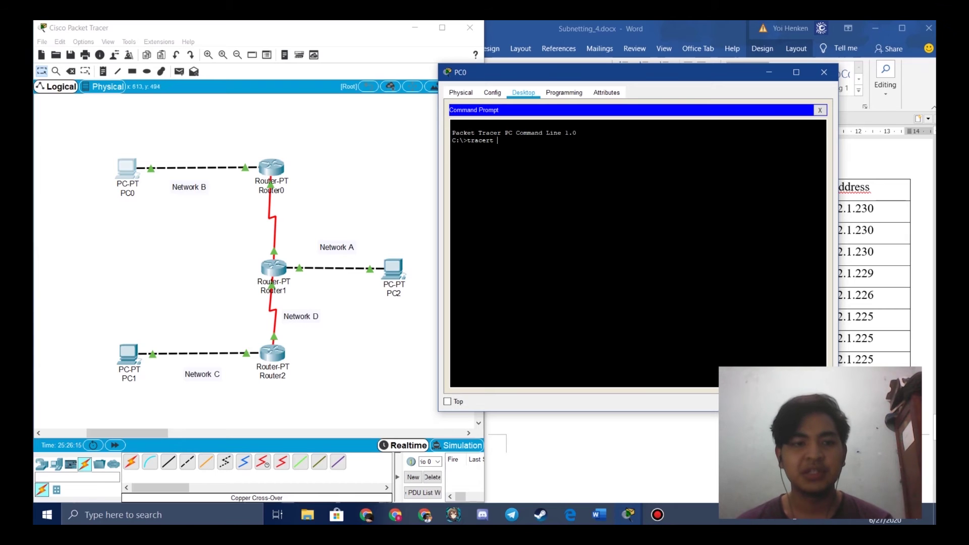
Open PC1's IP configuration and move its window aside to check its IP address.
left_click(128, 353)
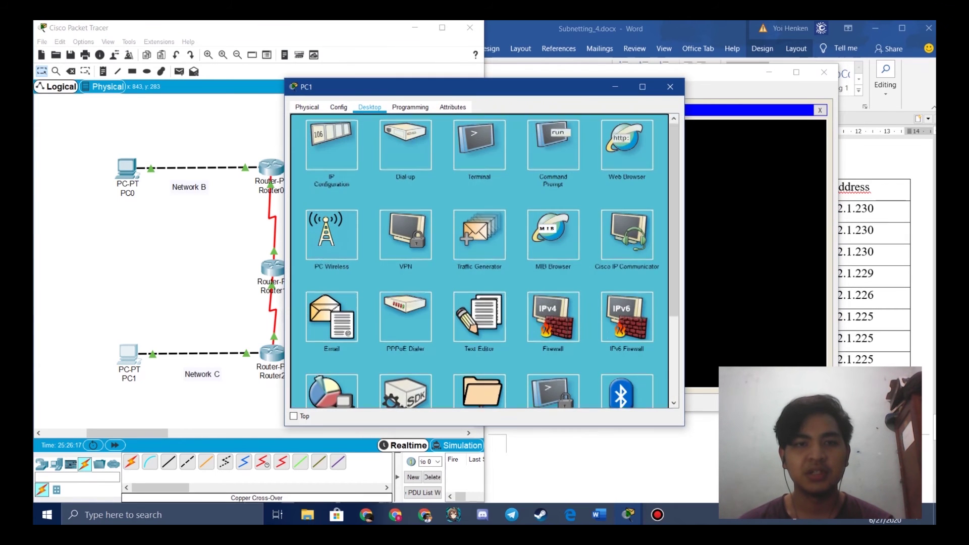
left_click(332, 145)
left_click_drag(403, 86, 227, 77)
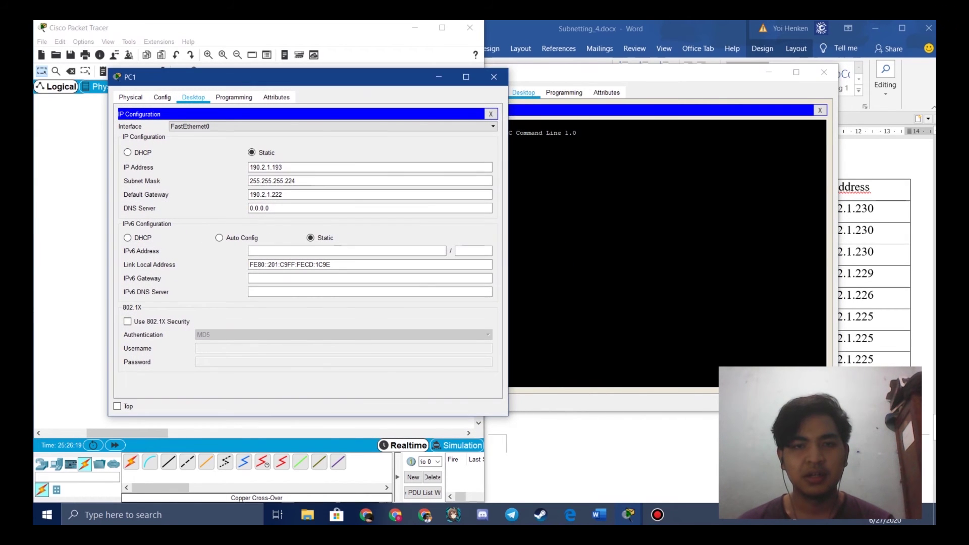
Return to PC0's command prompt and trace the route to PC1 at 190.2.1.193.
key("alt+Tab")
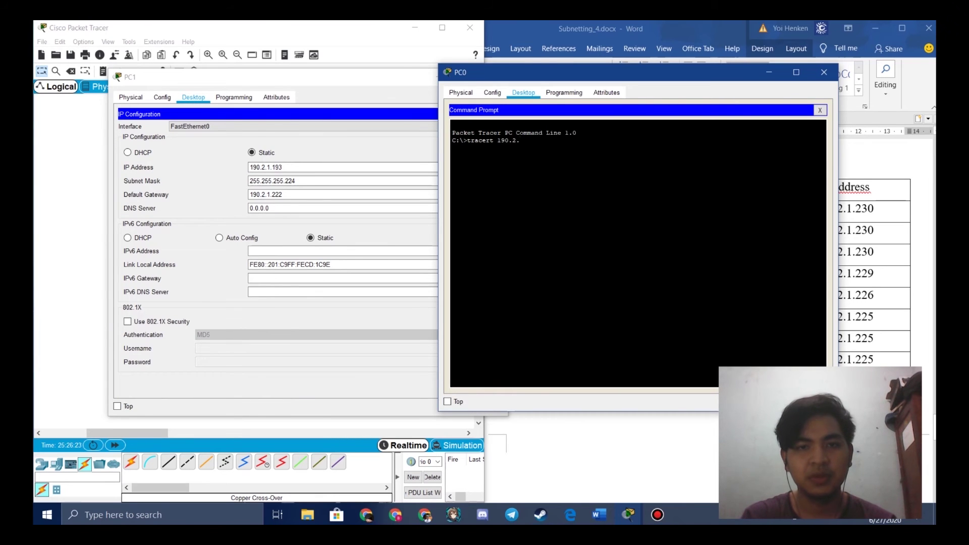
type("90.2.1.19")
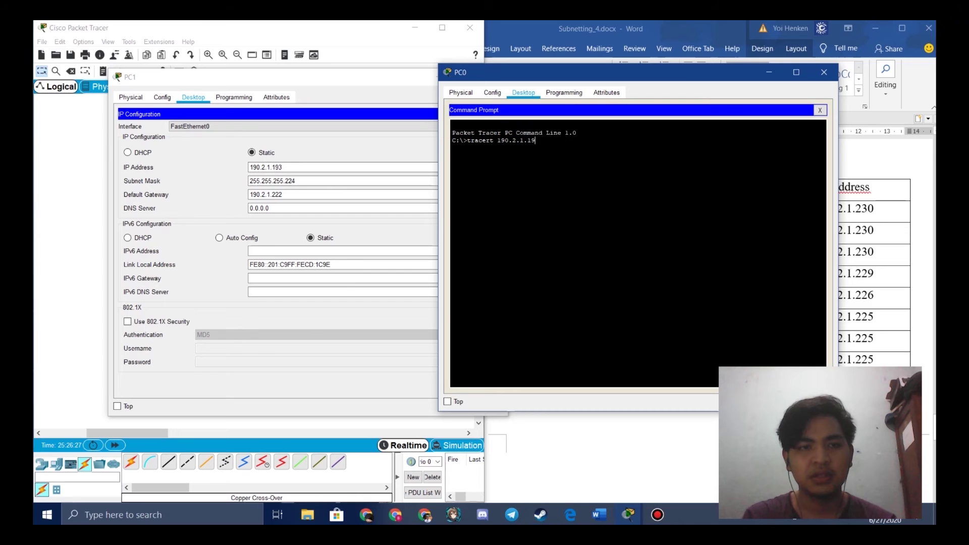
type("3")
key("Return")
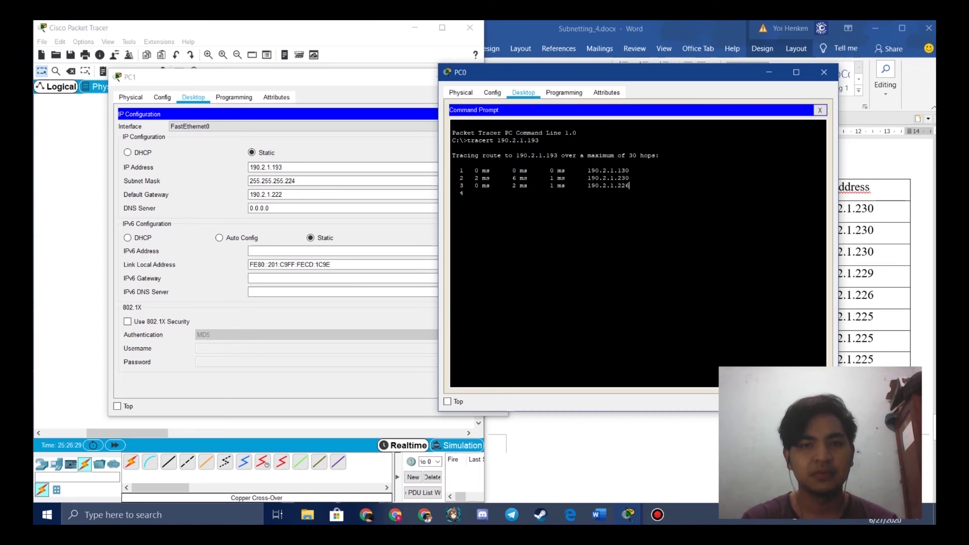
Close PC1's window and move PC0's command prompt window clear of the topology.
left_click_drag(242, 77, 178, 80)
left_click(434, 80)
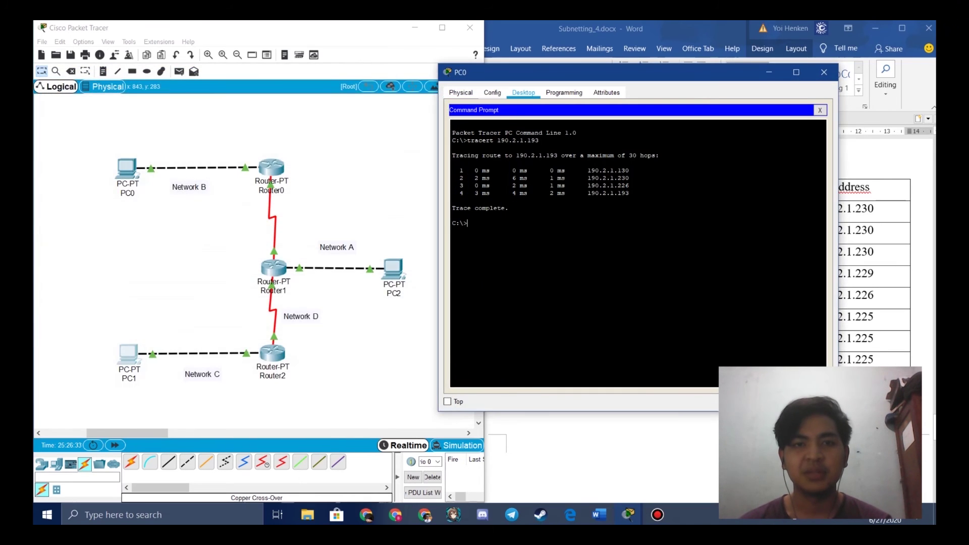
left_click_drag(555, 72, 587, 74)
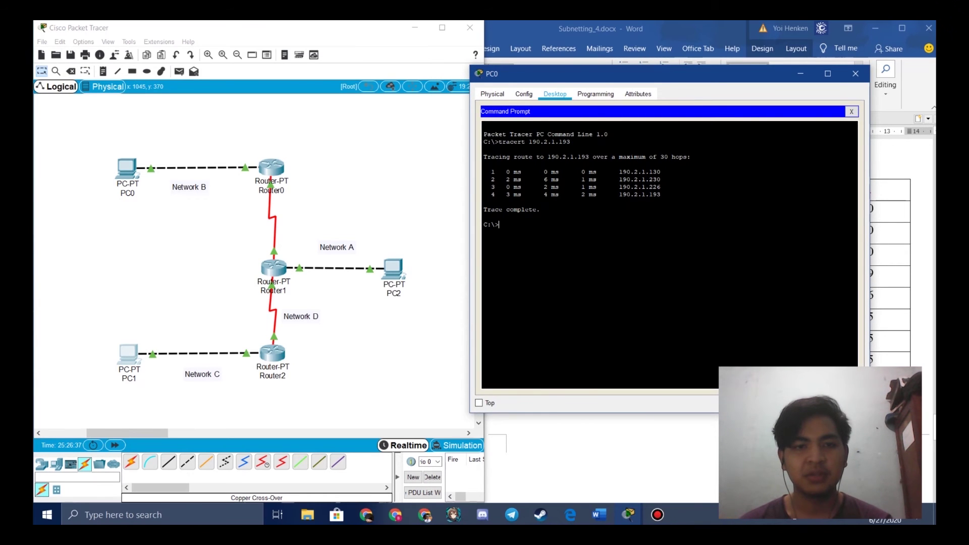
Open PC2's IP configuration beside PC0's command prompt and trace the route from PC0 to PC2 at 190.2.1.126.
left_click(394, 269)
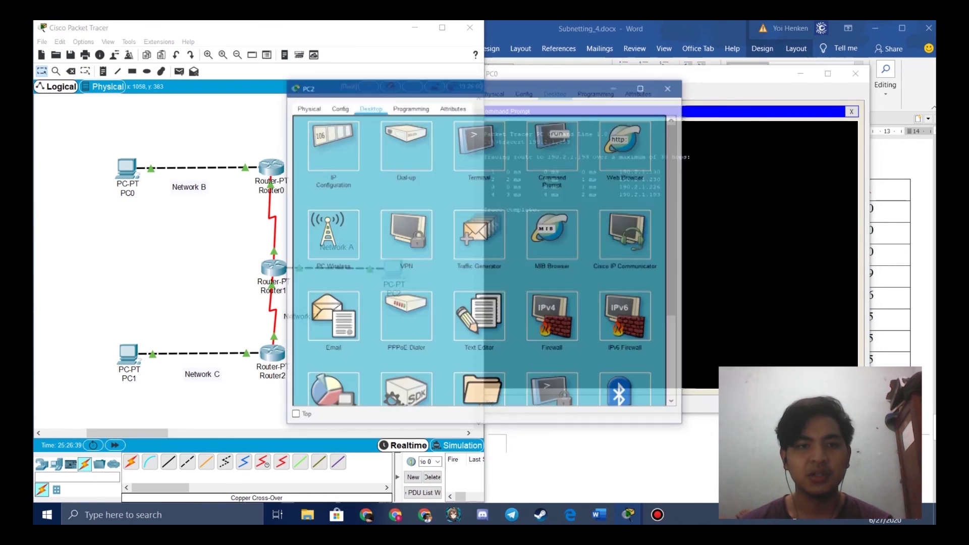
left_click(333, 147)
left_click_drag(384, 88, 230, 83)
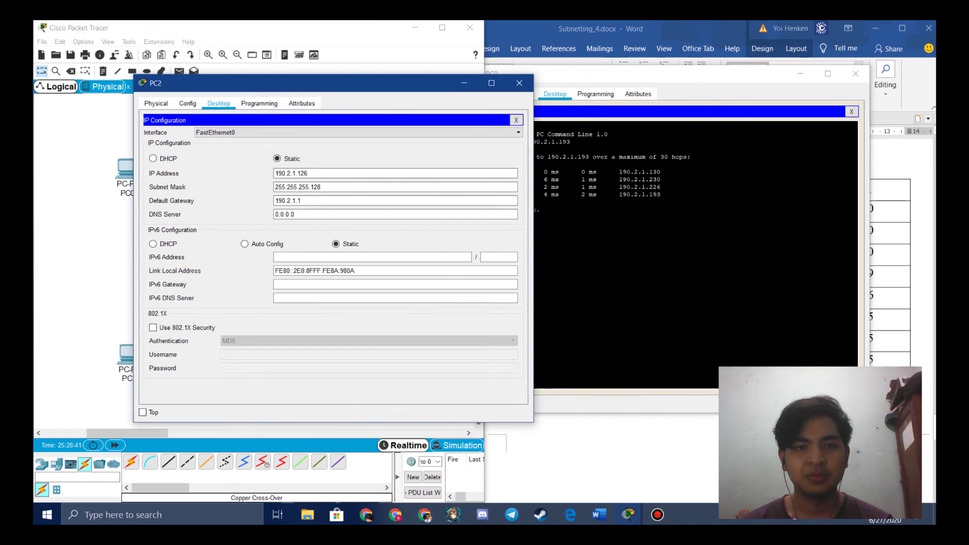
left_click(626, 253)
key("Up")
key("BackSpace")
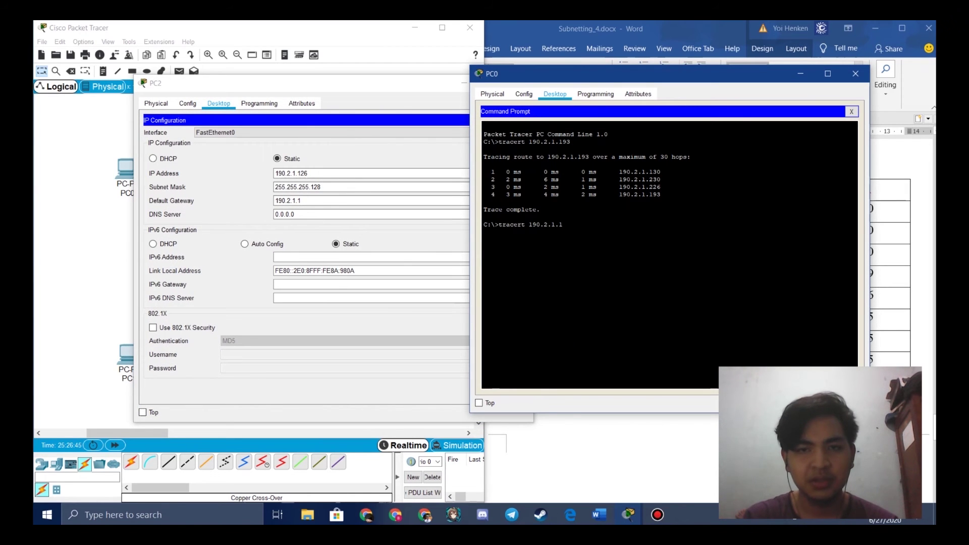
type("26")
key("Return")
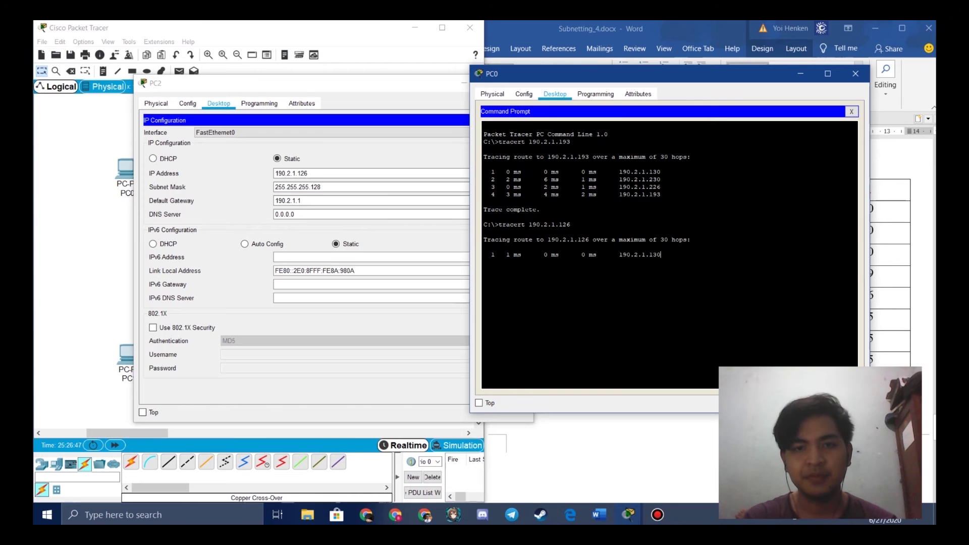
Close PC2's IP configuration window and PC0's command prompt window.
left_click(389, 83)
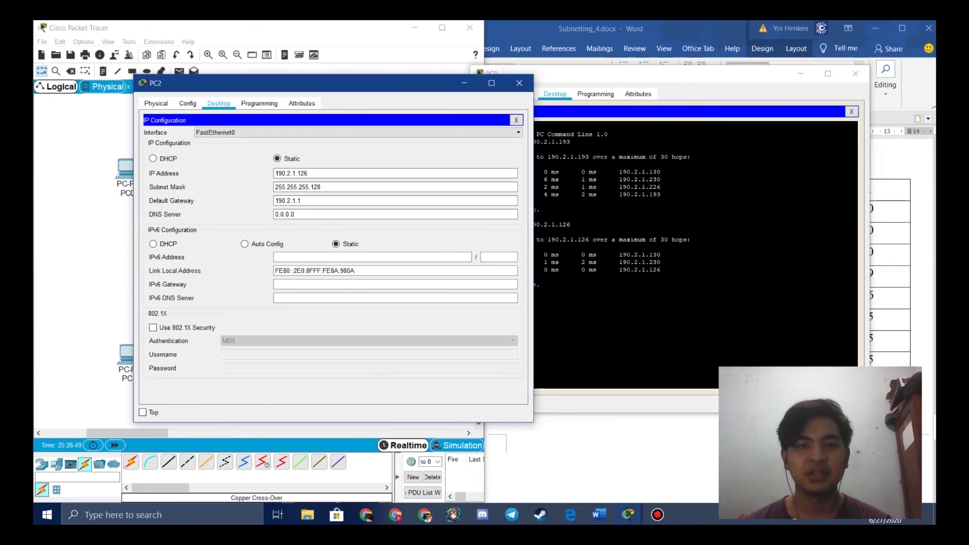
left_click(519, 83)
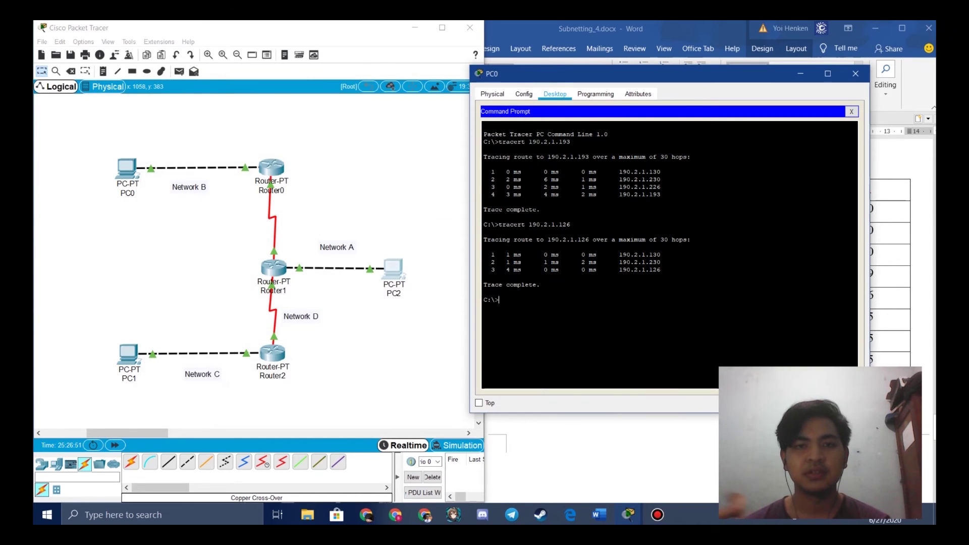
left_click(855, 73)
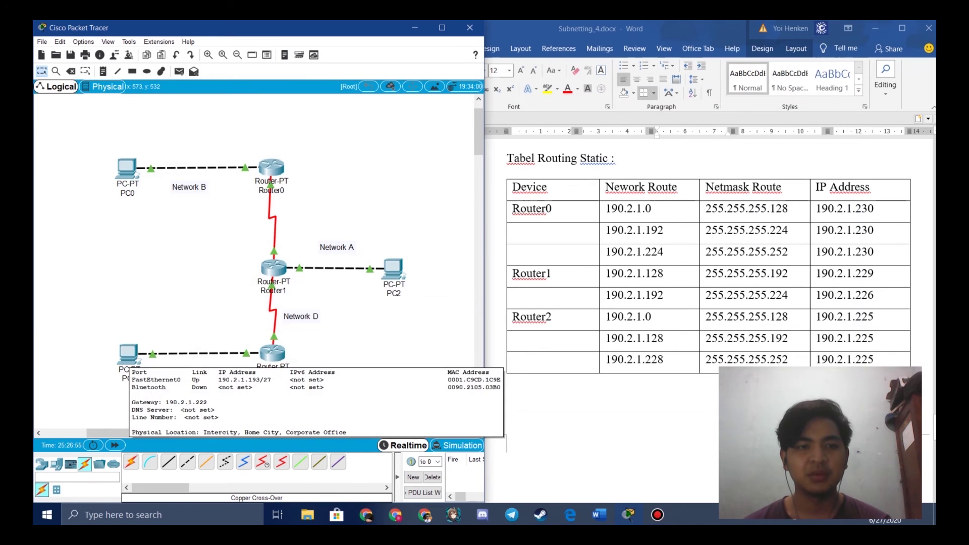
Open PC1's command prompt and place its window clear of the topology.
left_click(128, 355)
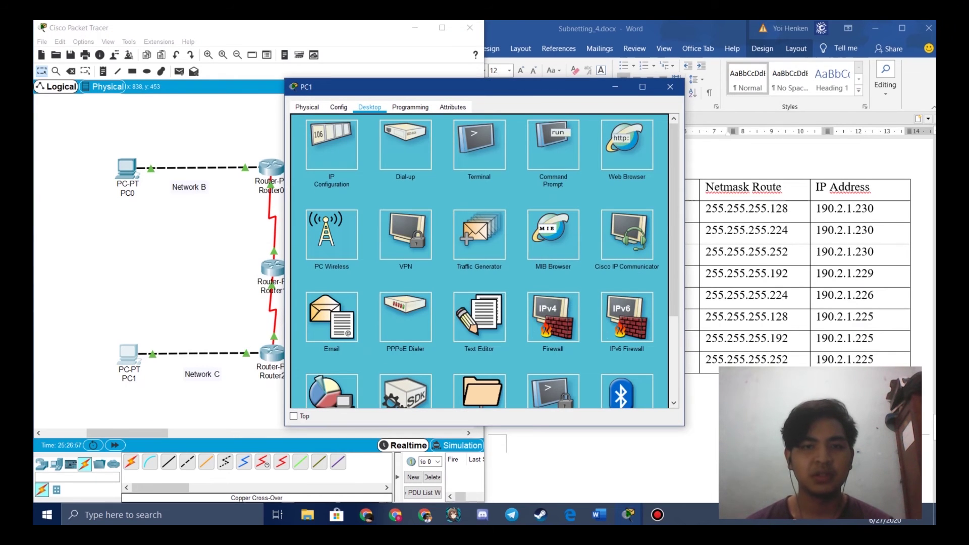
left_click(554, 145)
left_click_drag(353, 86, 542, 102)
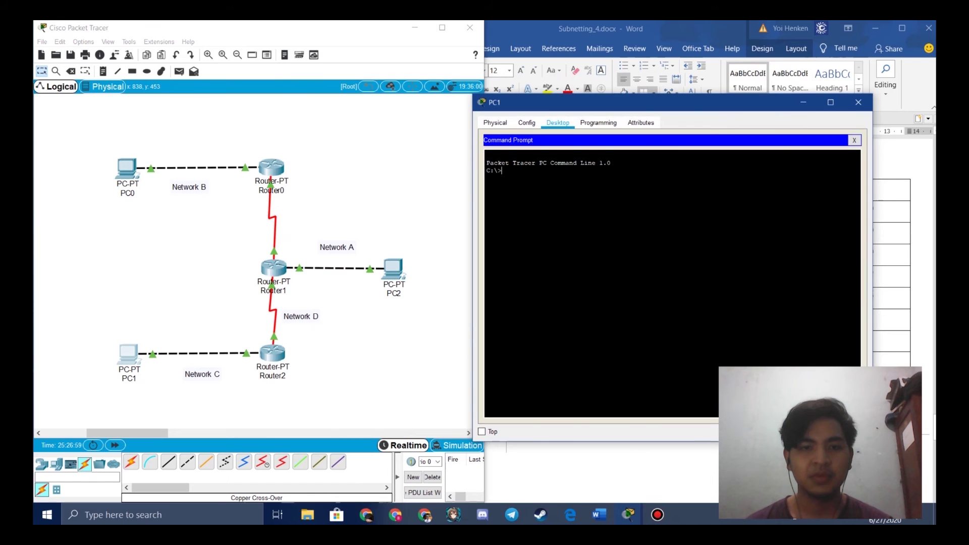
Open PC2's IP configuration beside PC1's command prompt and trace the route from PC1 to PC2 at 190.2.1.126.
left_click(393, 269)
left_click(331, 143)
left_click_drag(414, 91, 264, 88)
left_click(581, 253)
type("tracert")
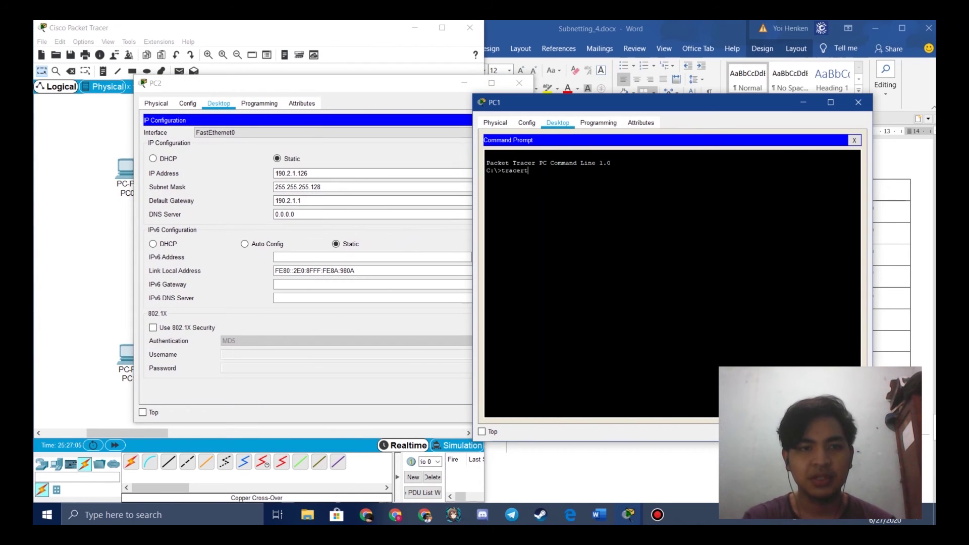
type(" 190.2")
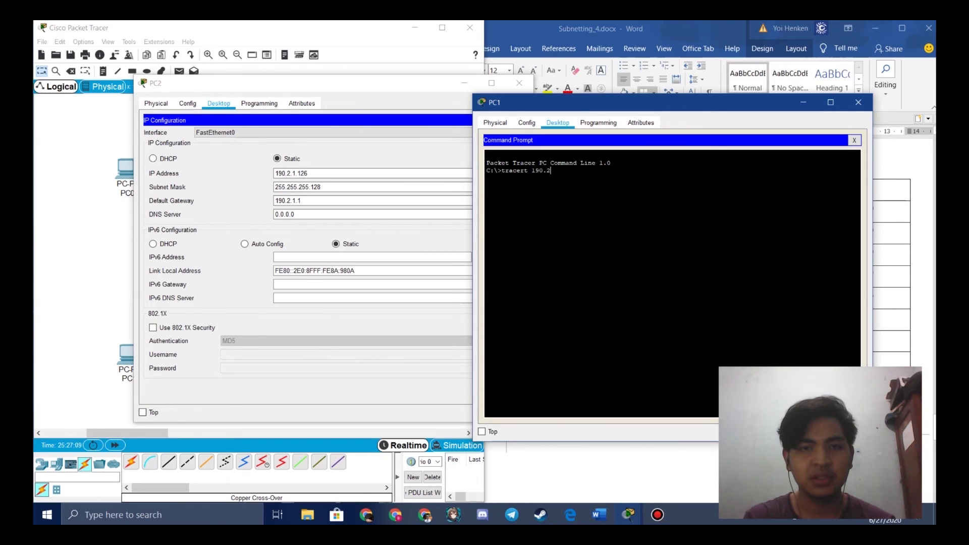
type(".1.126")
key("Return")
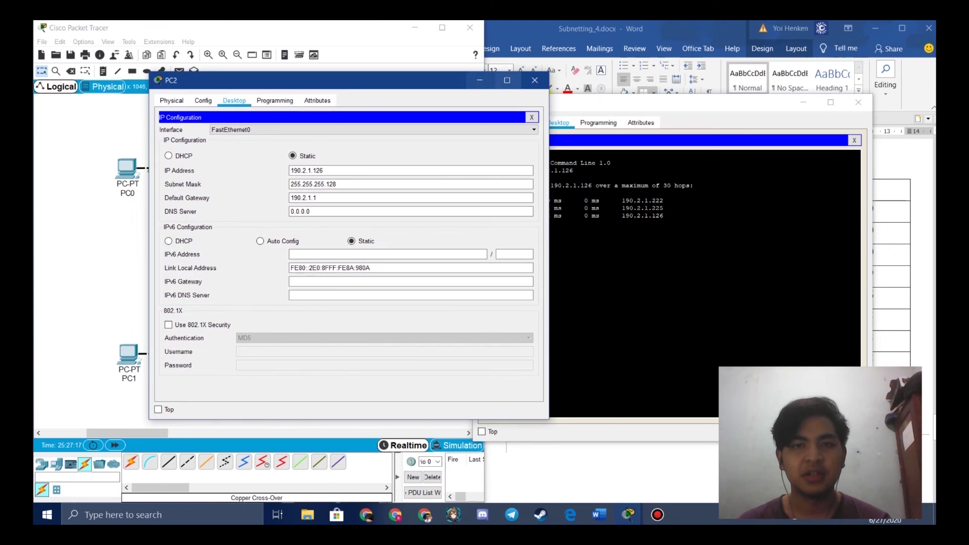
Replace PC2's window with PC0's IP configuration and trace the route from PC1 to PC0 at 190.2.1.131.
left_click(520, 83)
left_click(127, 169)
left_click(331, 145)
left_click(742, 262)
type("tracert 190.2.")
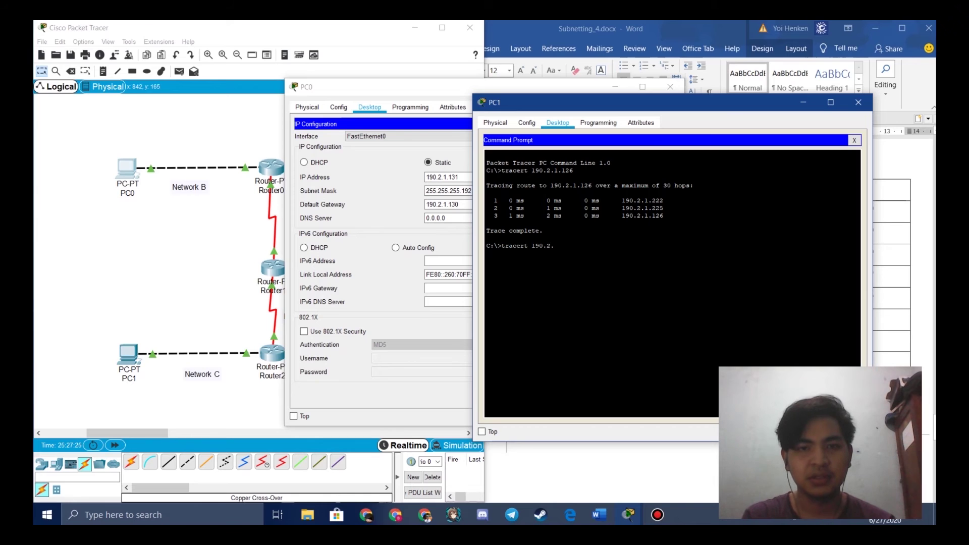
type("1.131")
key("Return")
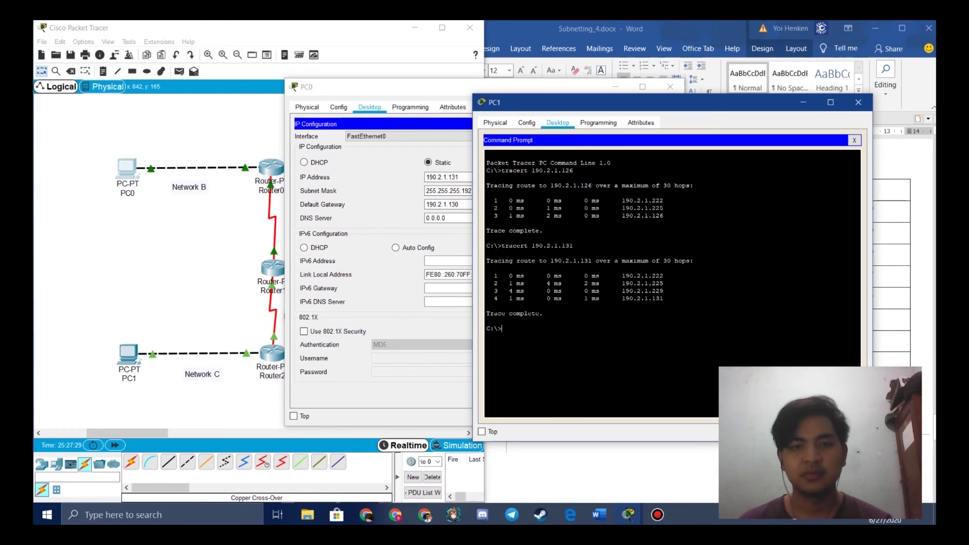
Close PC0's IP configuration window and PC1's command prompt window.
left_click_drag(433, 89, 303, 83)
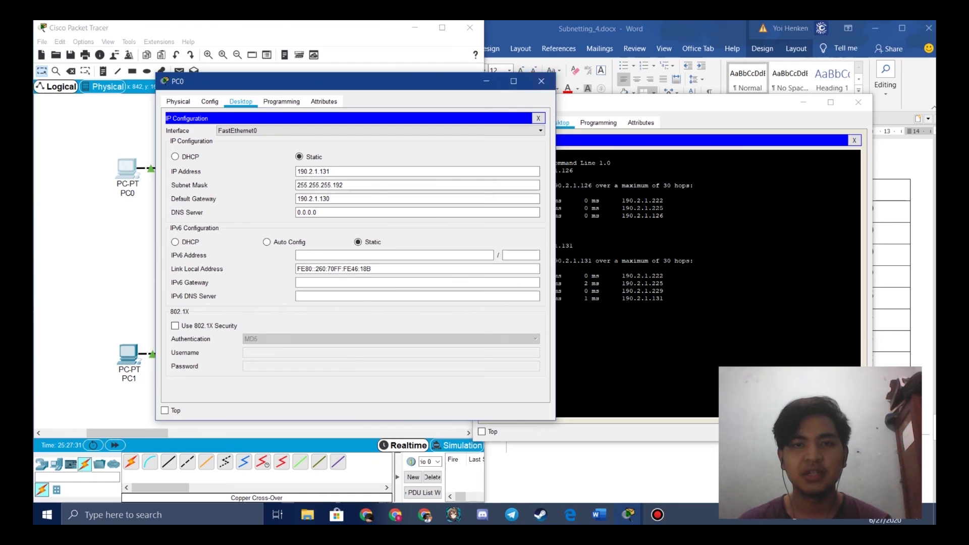
left_click(541, 80)
left_click(858, 102)
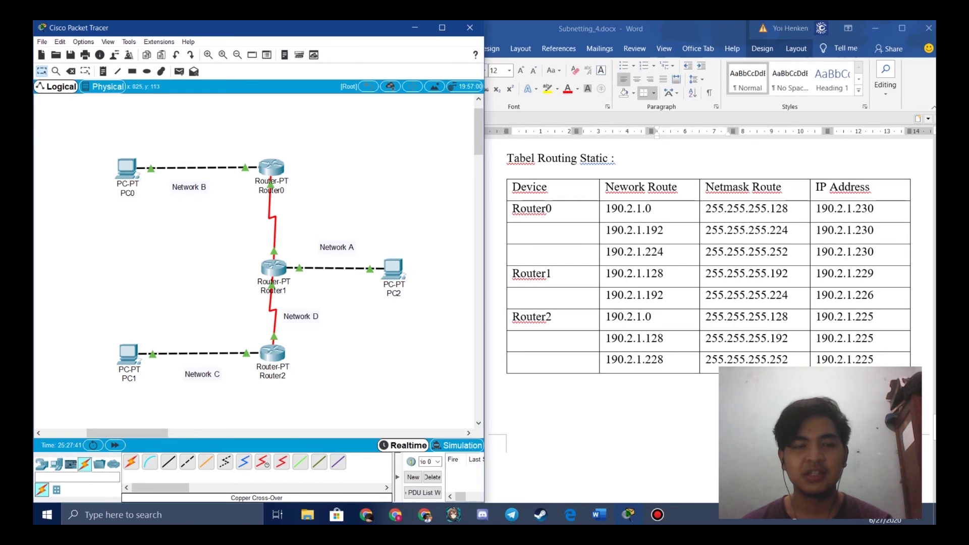
left_click_drag(126, 167, 128, 166)
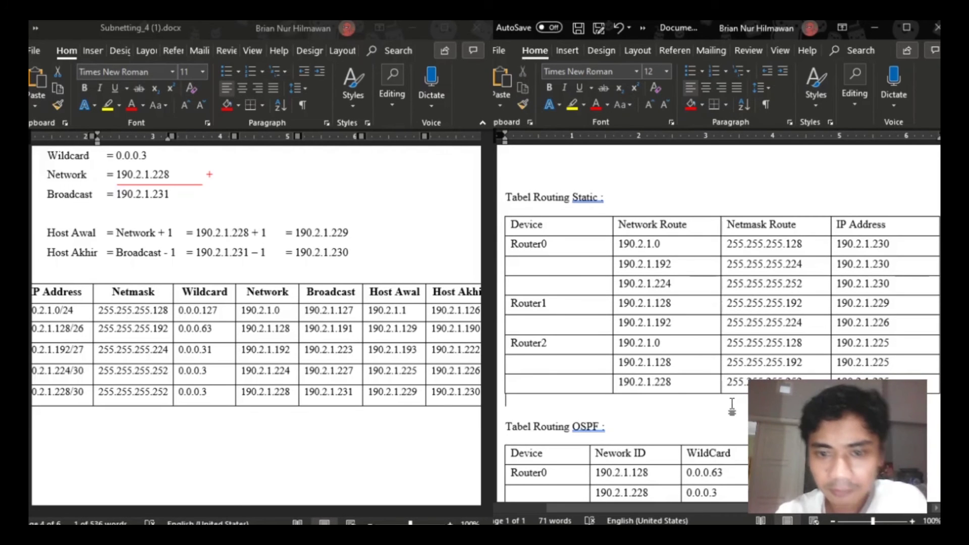
Correct the second column heading of the OSPF routing table in the Word document to "Network ID".
scroll(733, 404, "down", 4)
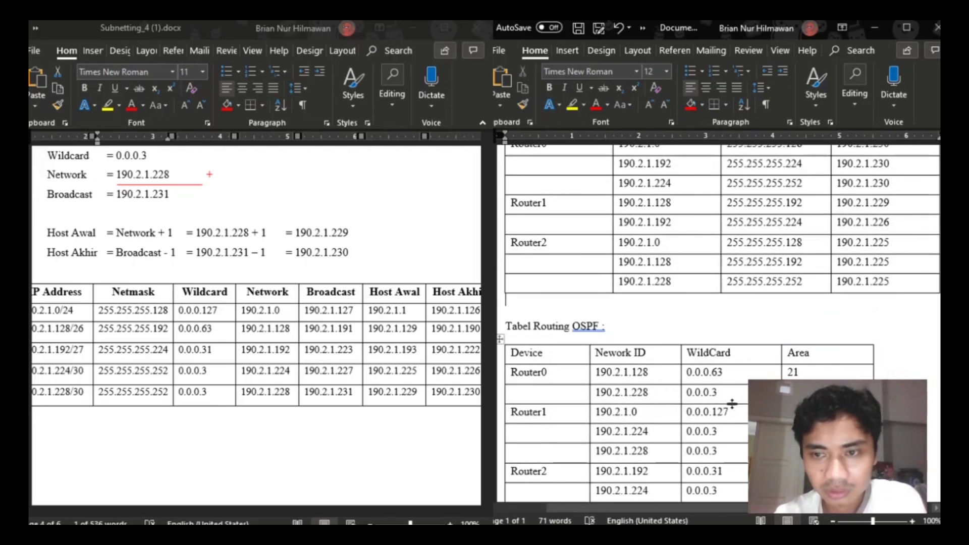
scroll(732, 404, "down", 5)
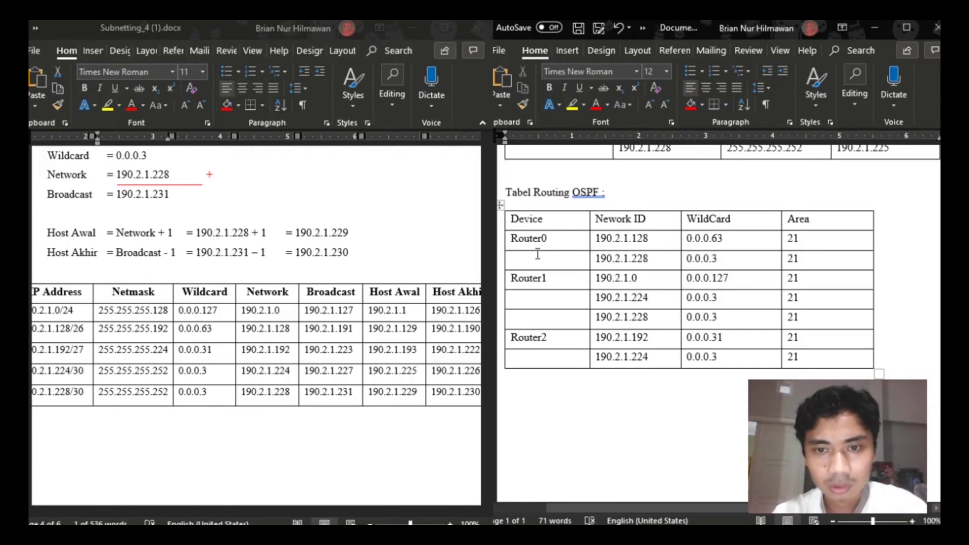
left_click(606, 220)
type("t")
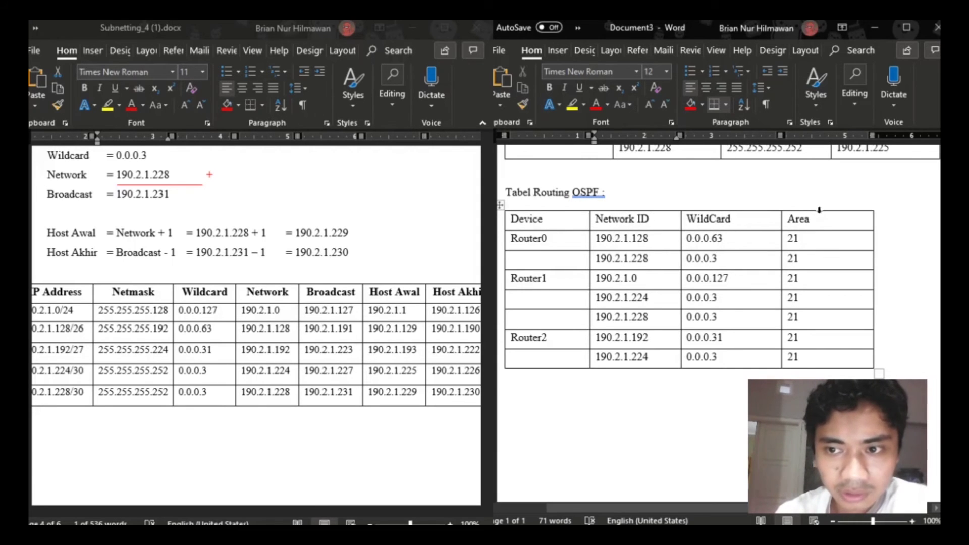
Compare the static and OSPF routing tables, and check Router0's OSPF networks and wildcards against the subnetting table.
scroll(823, 223, "up", 5)
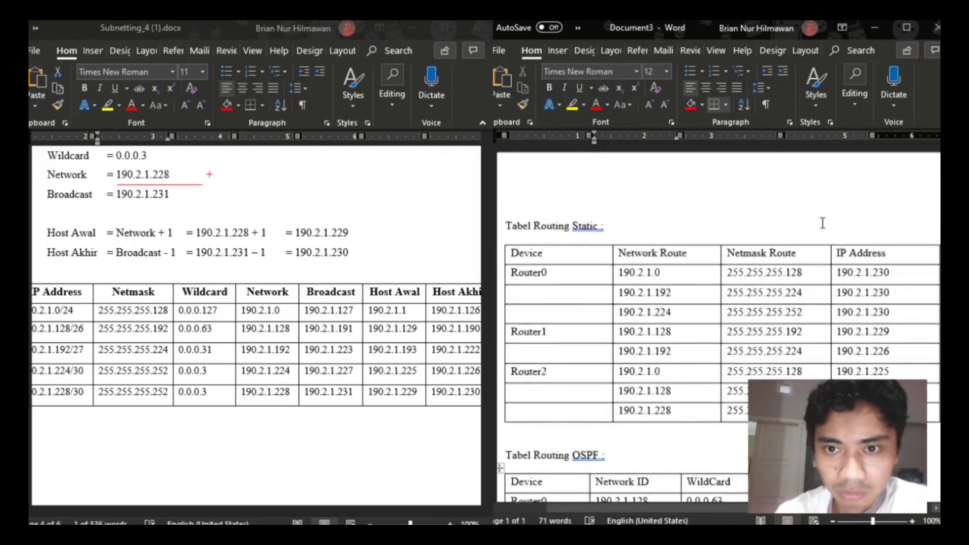
scroll(822, 222, "down", 7)
scroll(800, 232, "up", 3)
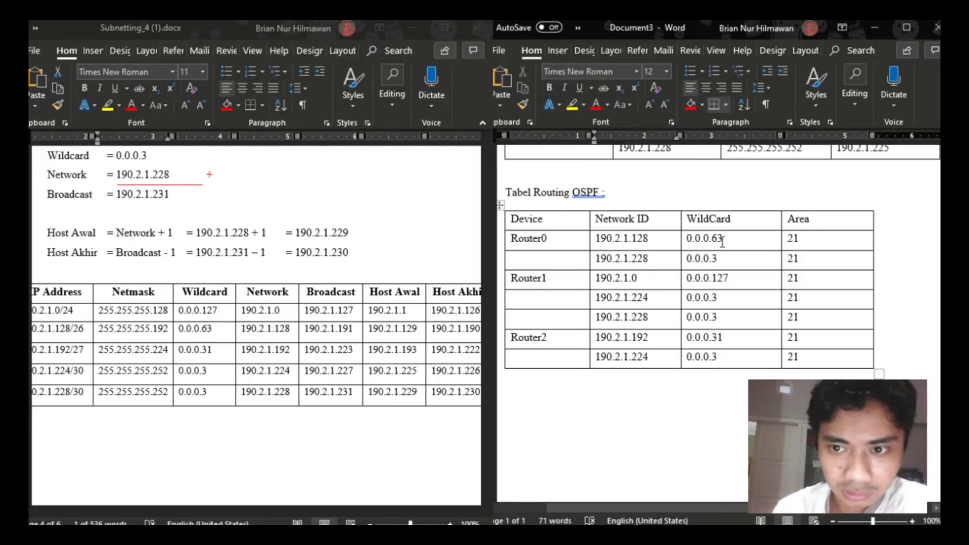
left_click_drag(727, 238, 683, 237)
left_click(505, 205)
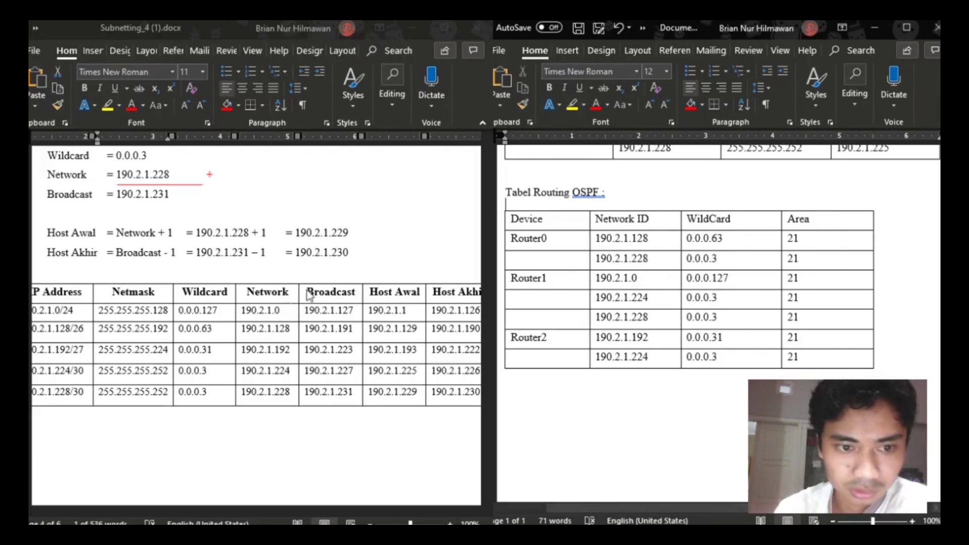
left_click(224, 329)
left_click_drag(224, 329, 180, 332)
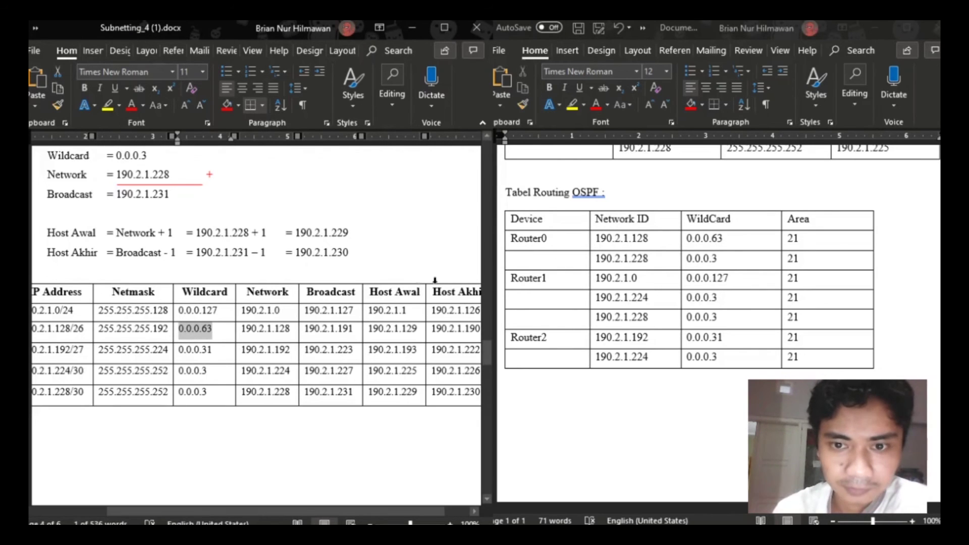
left_click(726, 260)
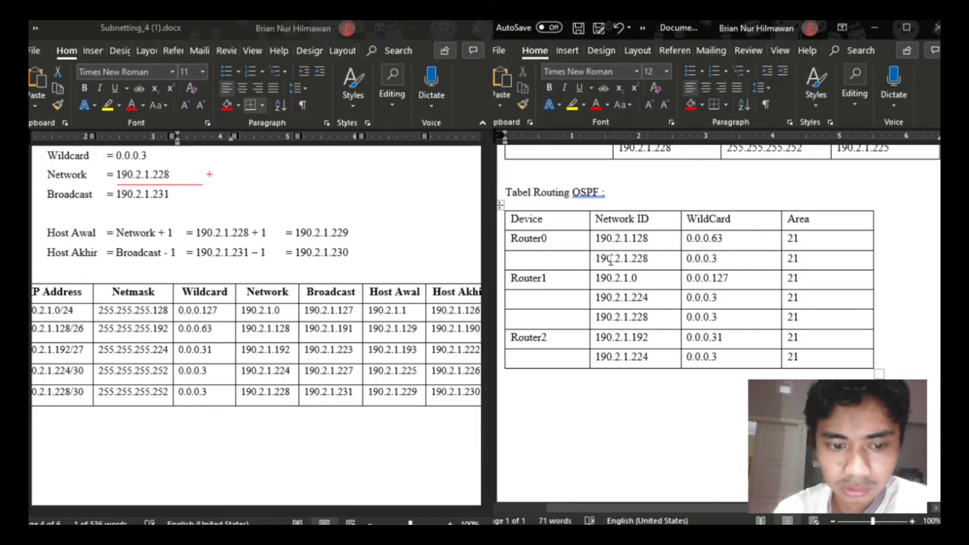
left_click(227, 534)
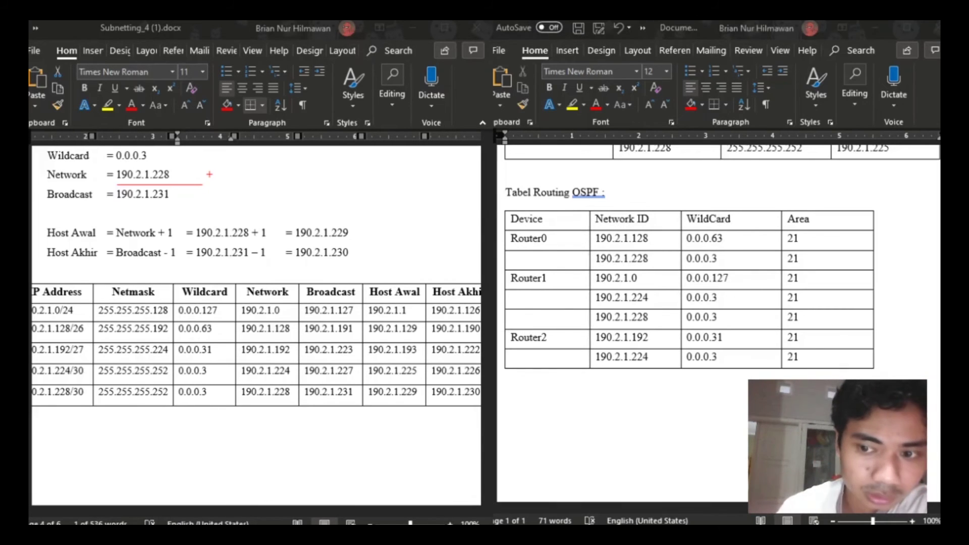
left_click(255, 534)
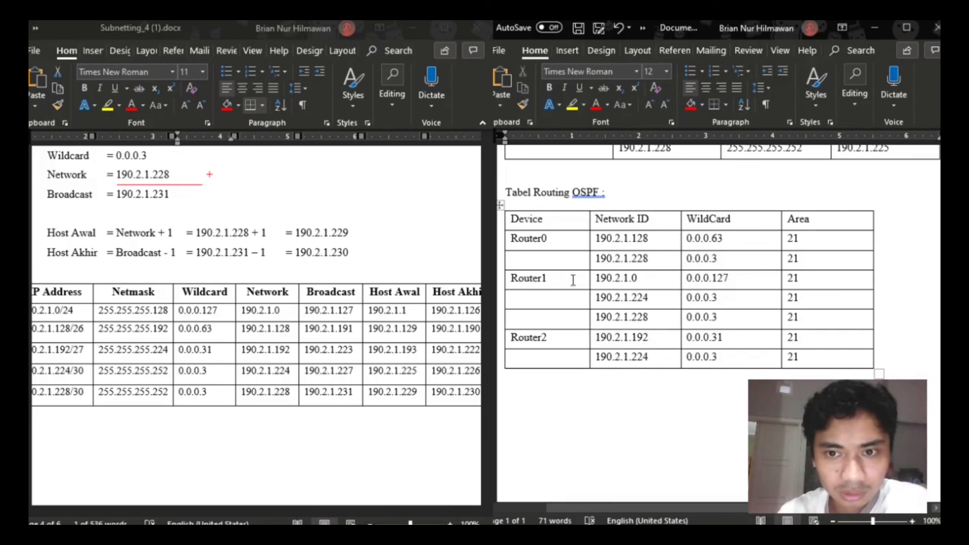
Check Router1's and Router2's OSPF networks and wildcards against the network and wildcard columns of the subnetting table.
left_click(632, 279)
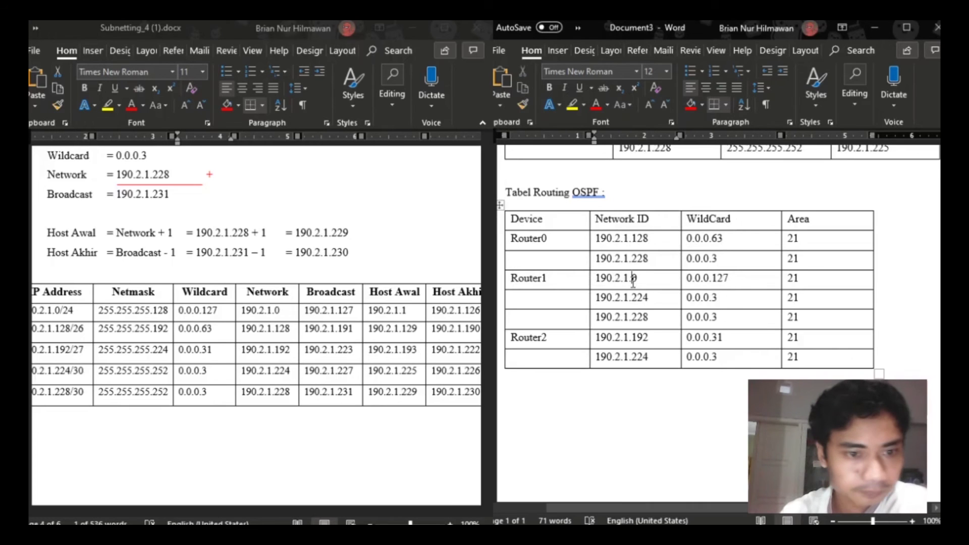
left_click(282, 310)
left_click(283, 310)
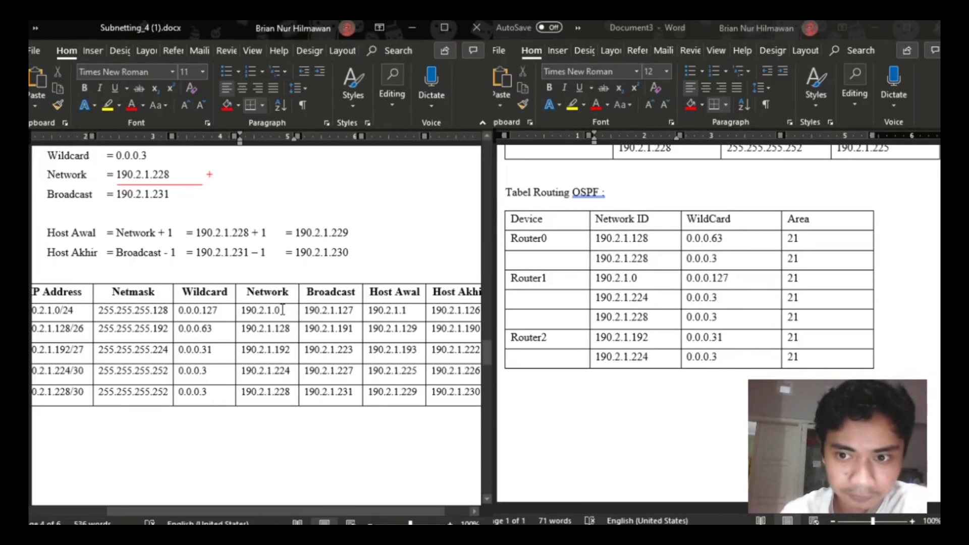
double_click(202, 309)
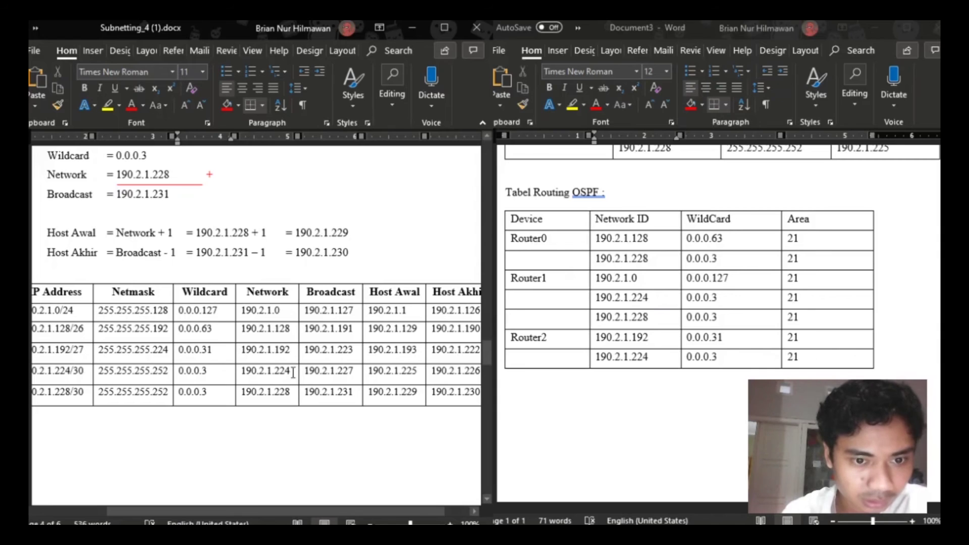
left_click_drag(292, 373, 243, 374)
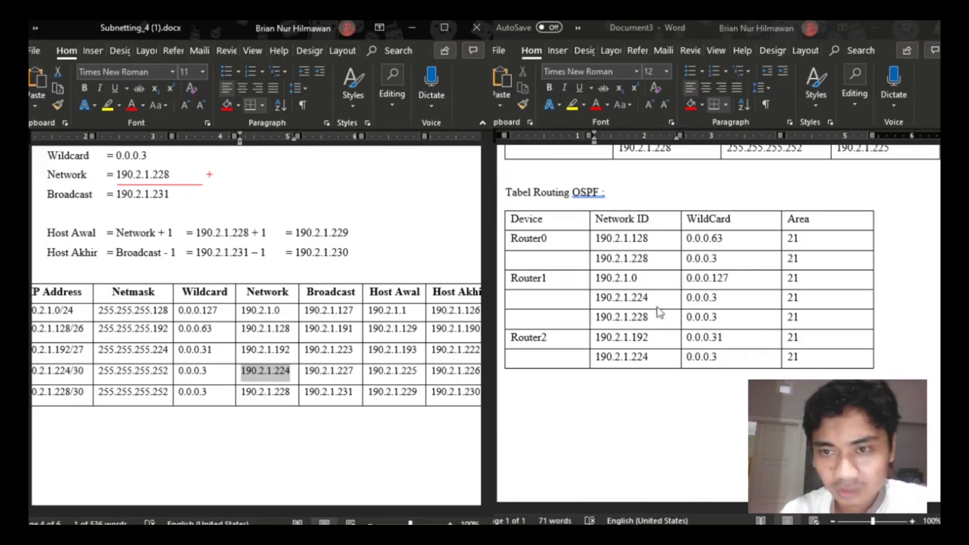
left_click(207, 373)
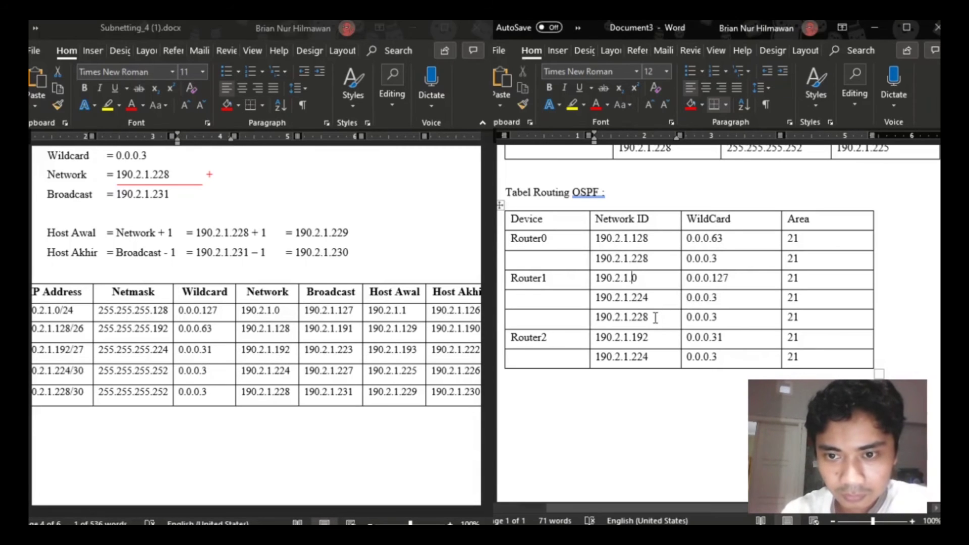
double_click(639, 318)
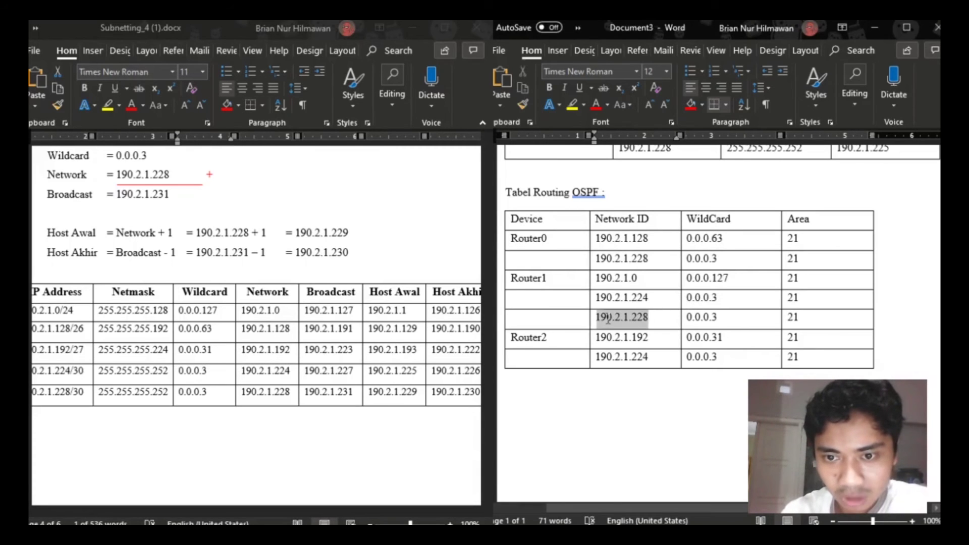
left_click(658, 257)
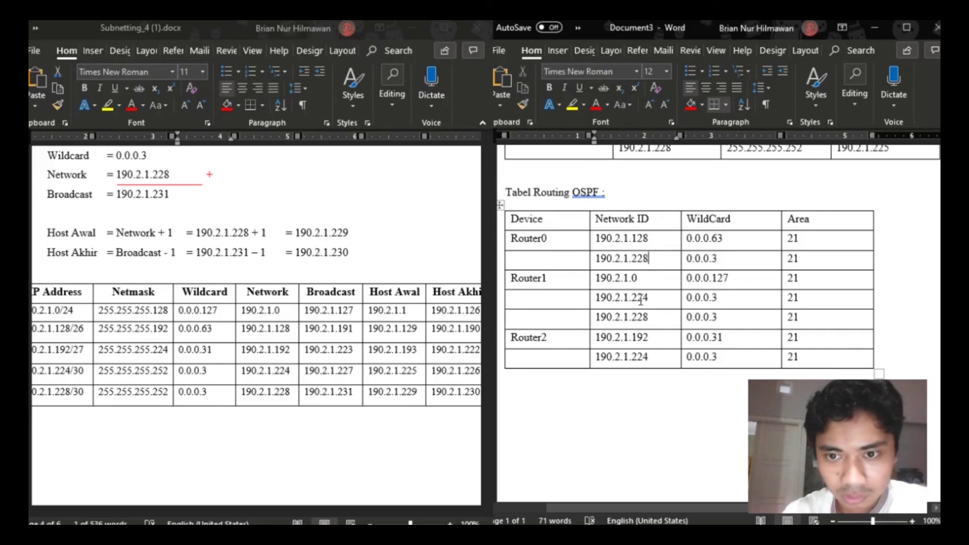
left_click(667, 337)
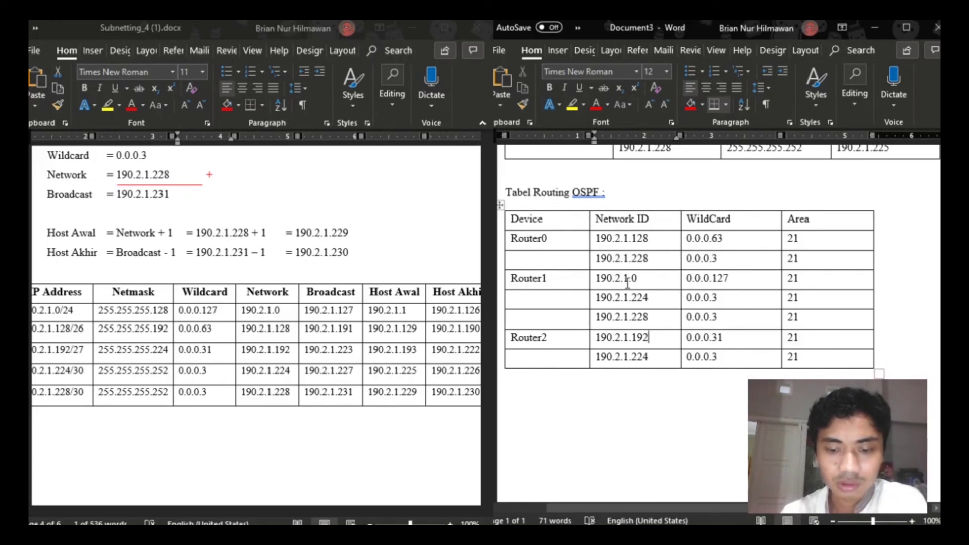
Compare the static routing table's network routes with the OSPF table's network IDs for each router.
scroll(627, 284, "up", 5)
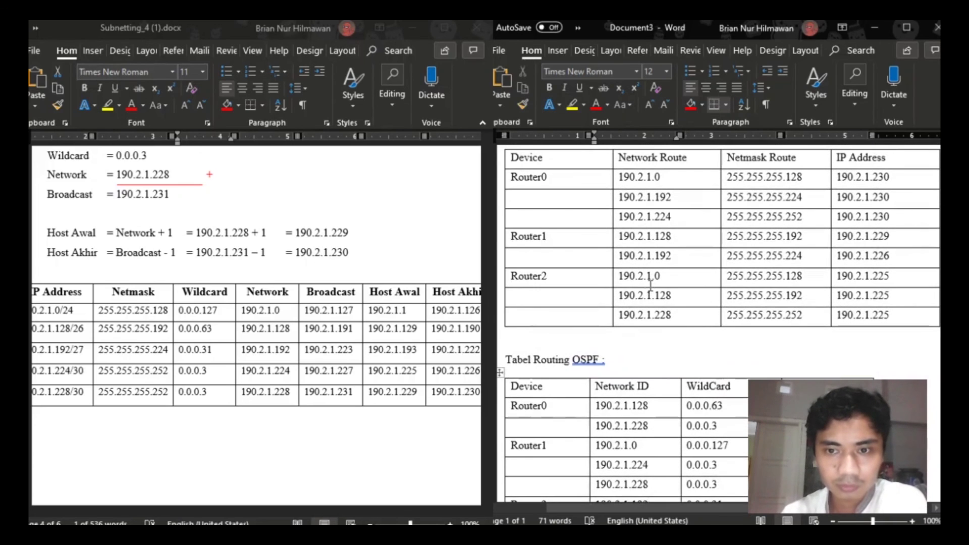
scroll(651, 285, "down", 4)
scroll(650, 288, "up", 6)
scroll(651, 291, "down", 5)
scroll(651, 291, "up", 5)
scroll(651, 291, "down", 4)
scroll(652, 290, "down", 1)
scroll(651, 291, "up", 3)
scroll(651, 291, "down", 5)
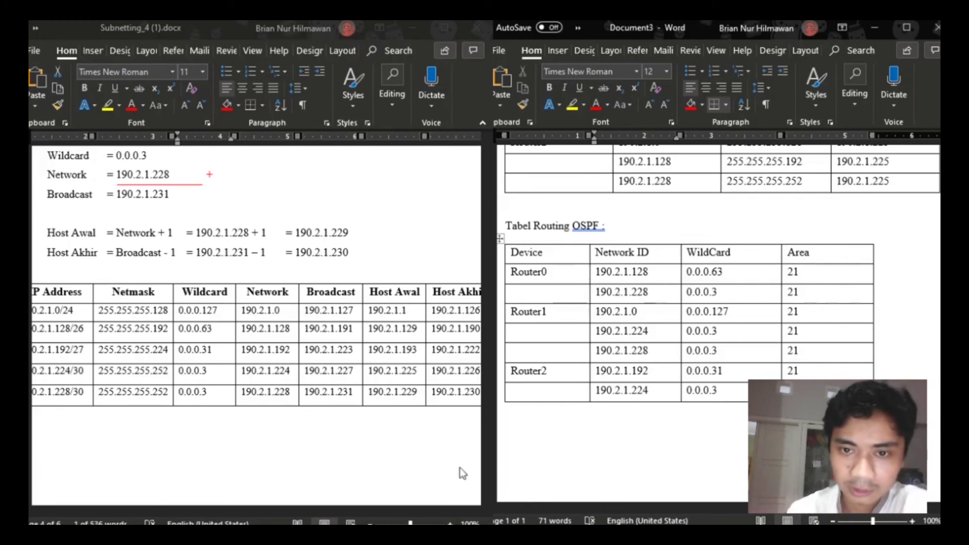
scroll(658, 419, "up", 4)
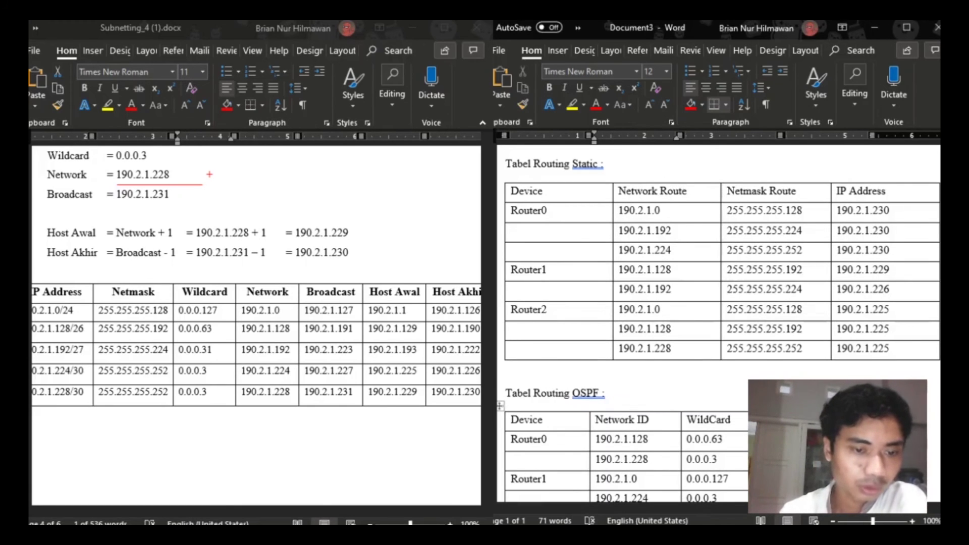
Switch to Cisco Packet Tracer and enter global configuration mode in Router0's command line with enable and config terminal.
key("alt+Tab")
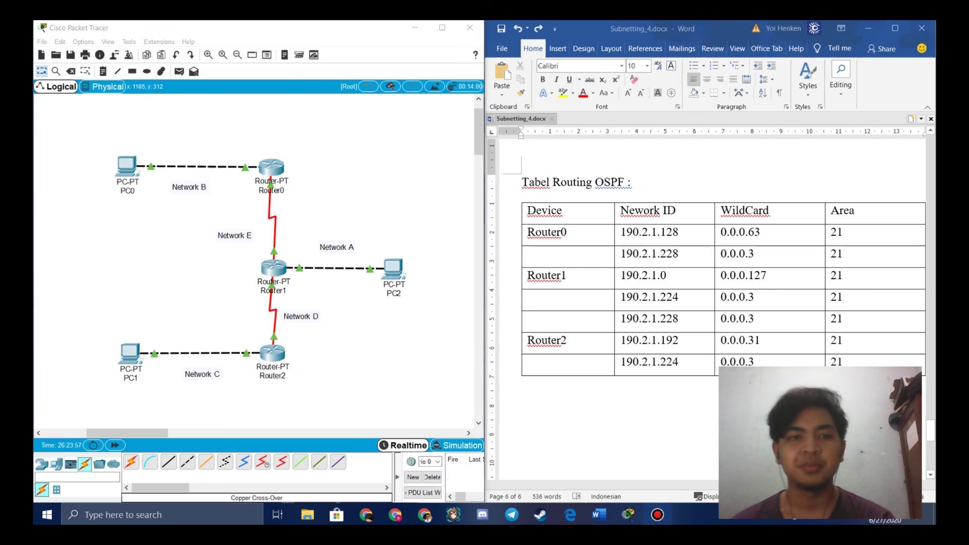
left_click(272, 167)
left_click_drag(455, 117, 206, 122)
key("Return")
type("enable")
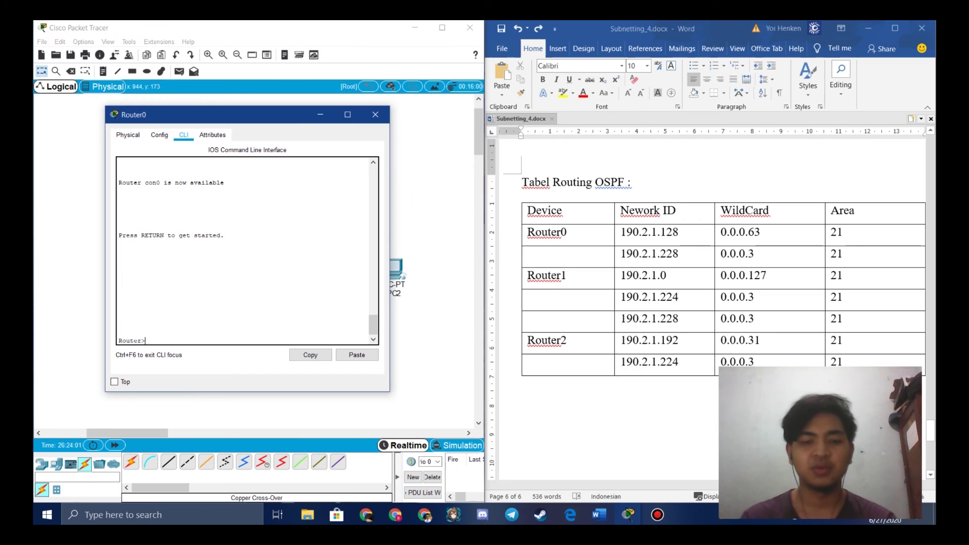
key("Return")
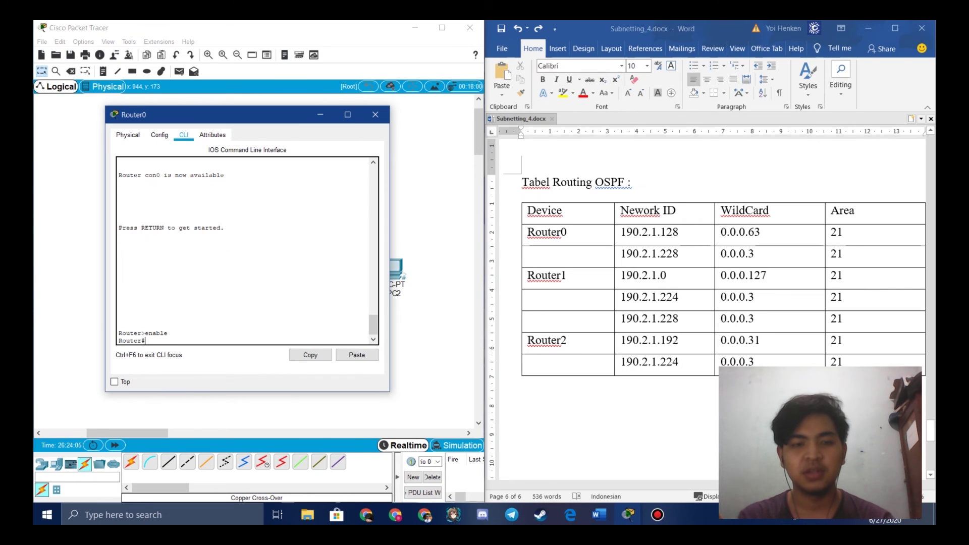
type("config termi")
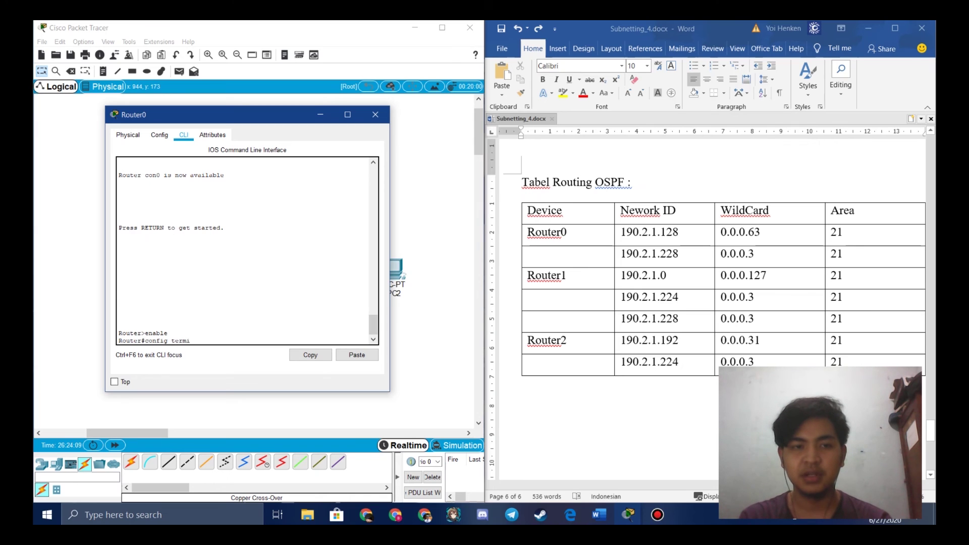
type("nal")
key("Return")
Start OSPF routing process 21 on Router0 with router ospf 21.
type("t")
key("BackSpace")
type("router ")
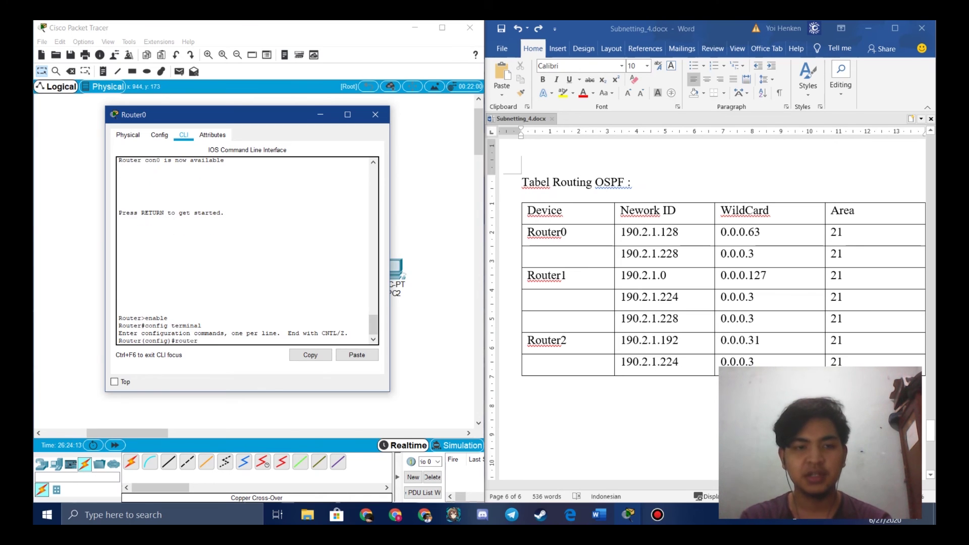
type("ospf")
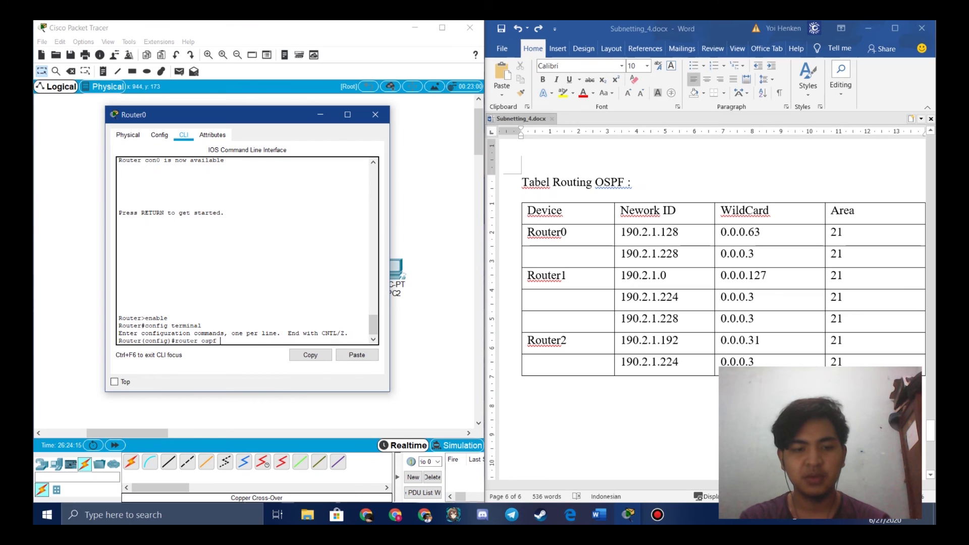
type(" 21")
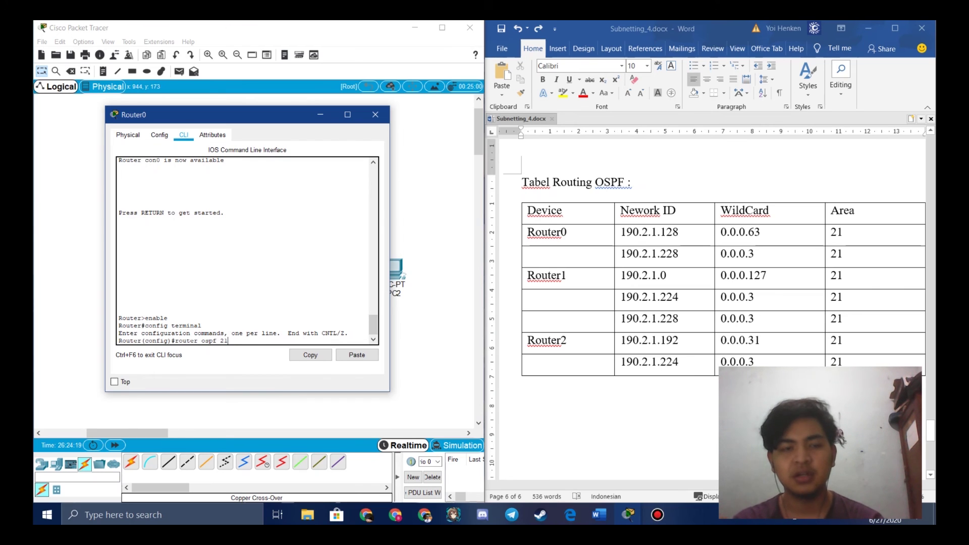
key("Return")
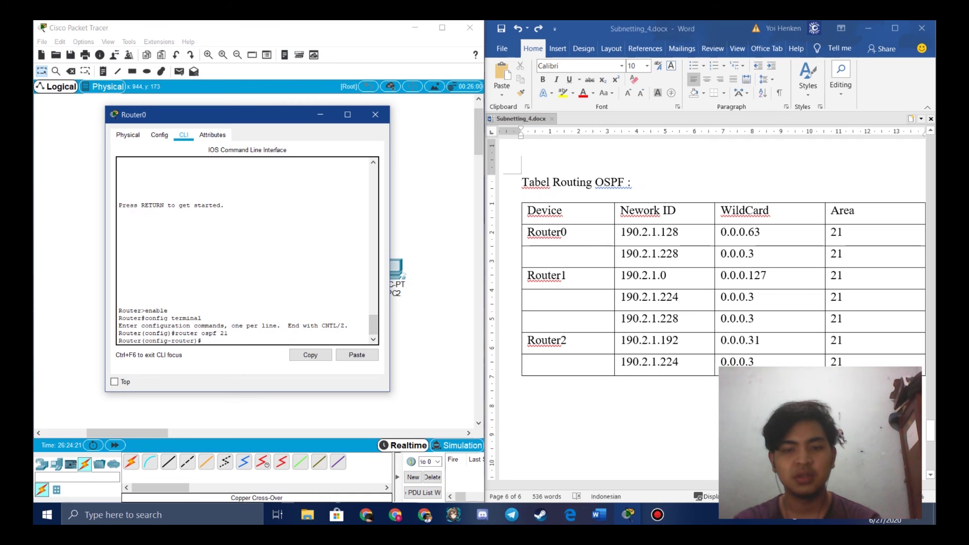
Add network 190.2.1.128 with wildcard 0.0.0.63 in area 21 to Router0's OSPF process.
type("networ")
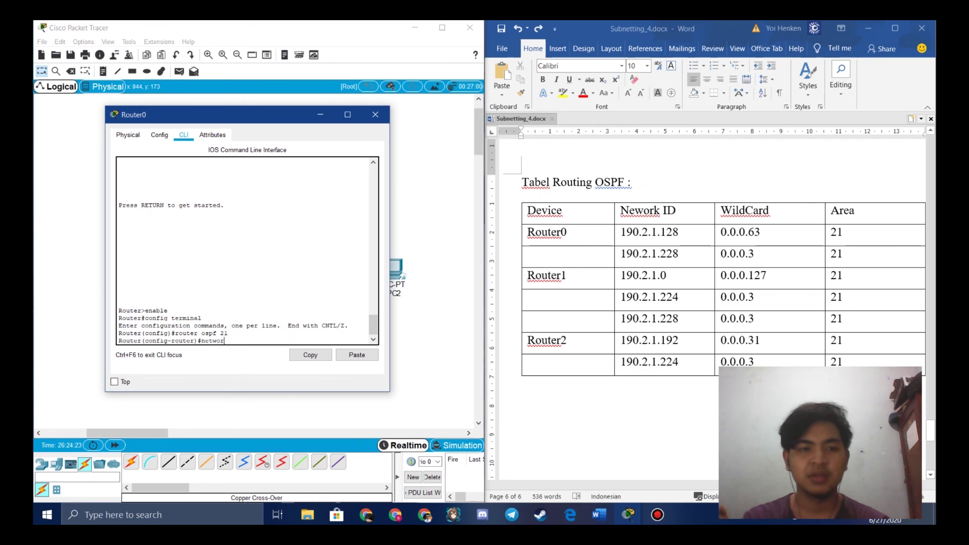
type("k ")
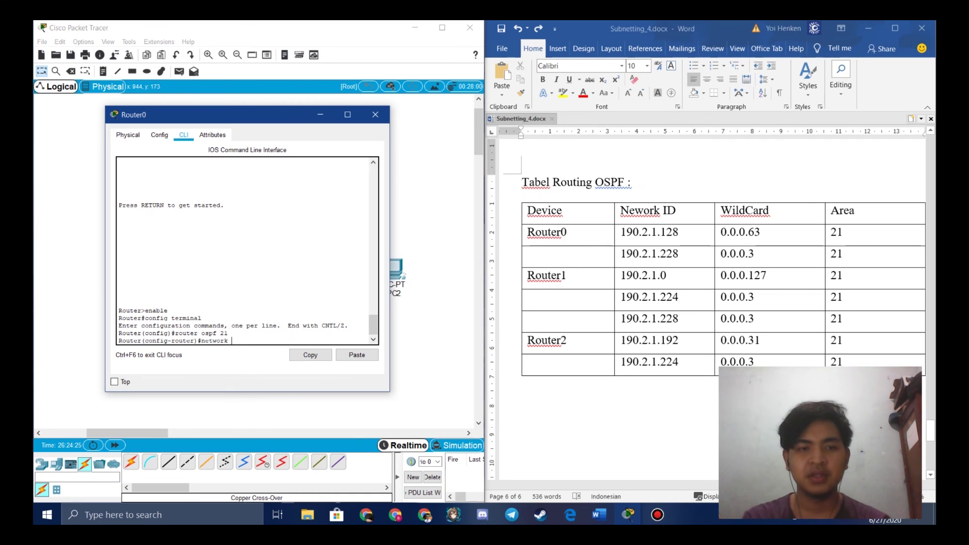
type("190.2.")
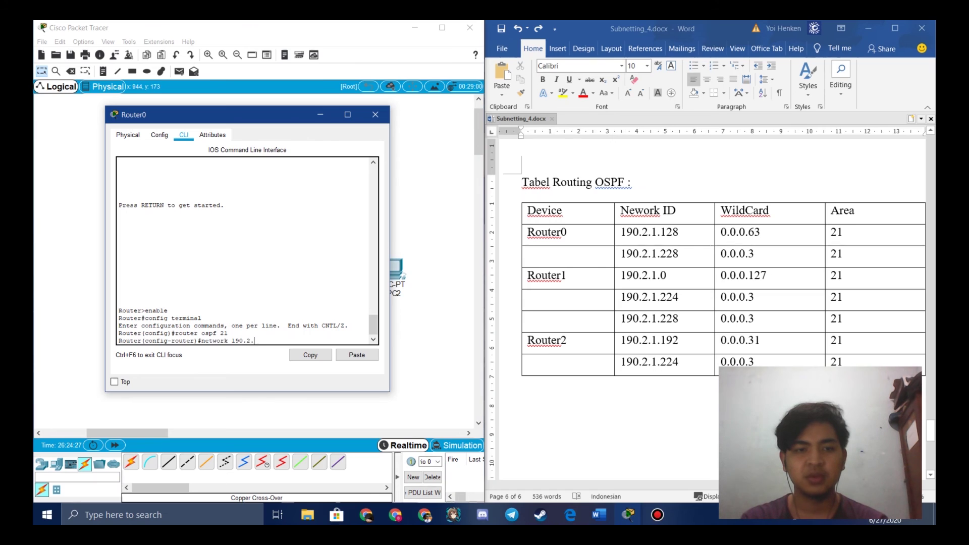
type("1.128 0")
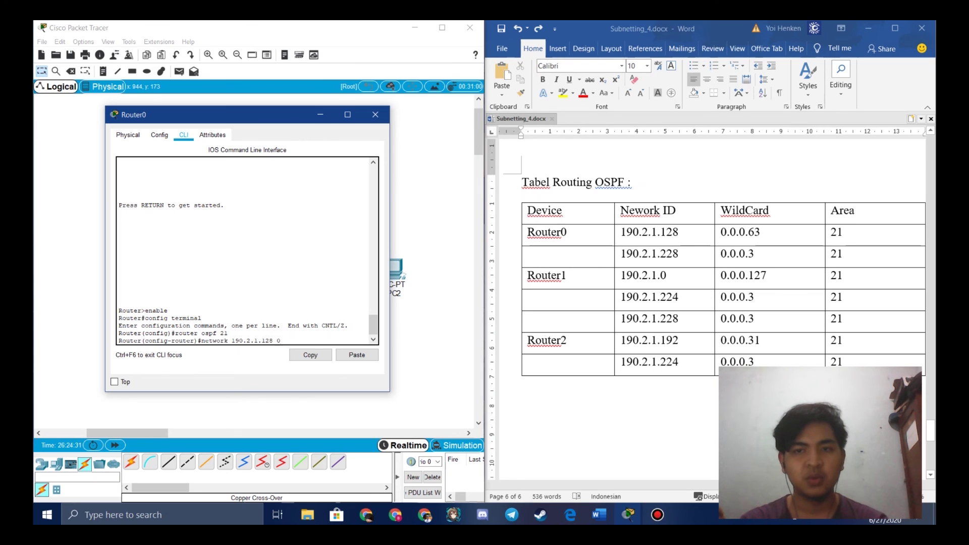
type(".0.0.")
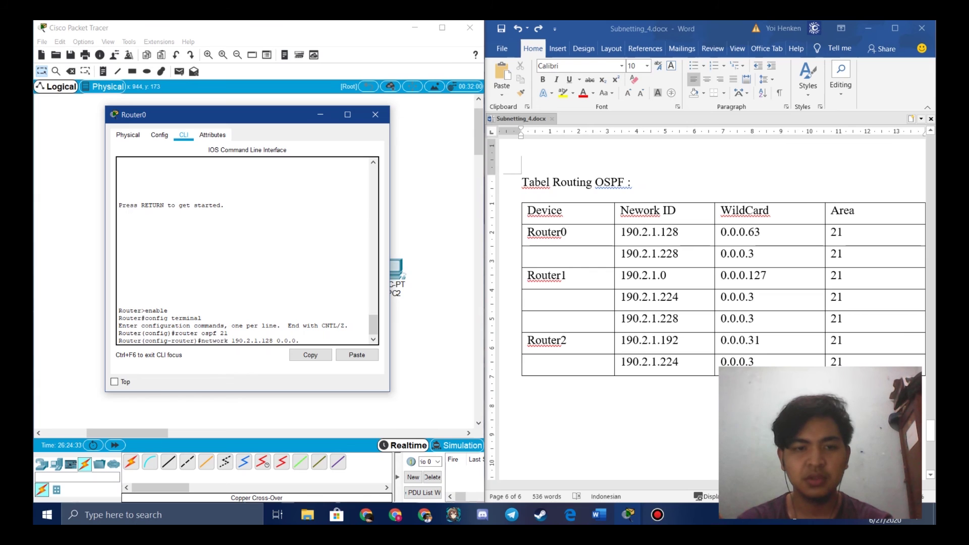
type("63 area 21")
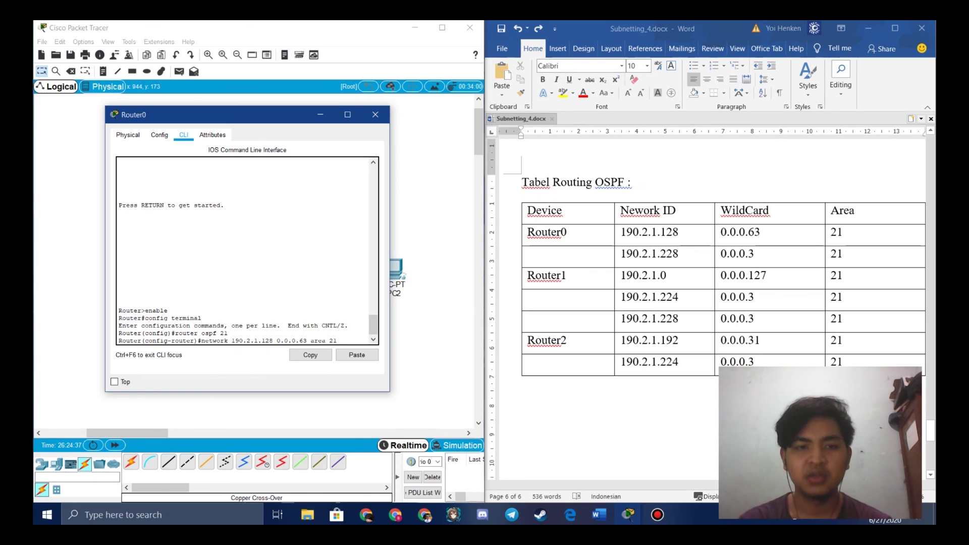
key("Return")
Add network 190.2.1.228 with wildcard 0.0.0.3 in area 21 to Router0's OSPF process, then exit router configuration and close its window.
key("Up")
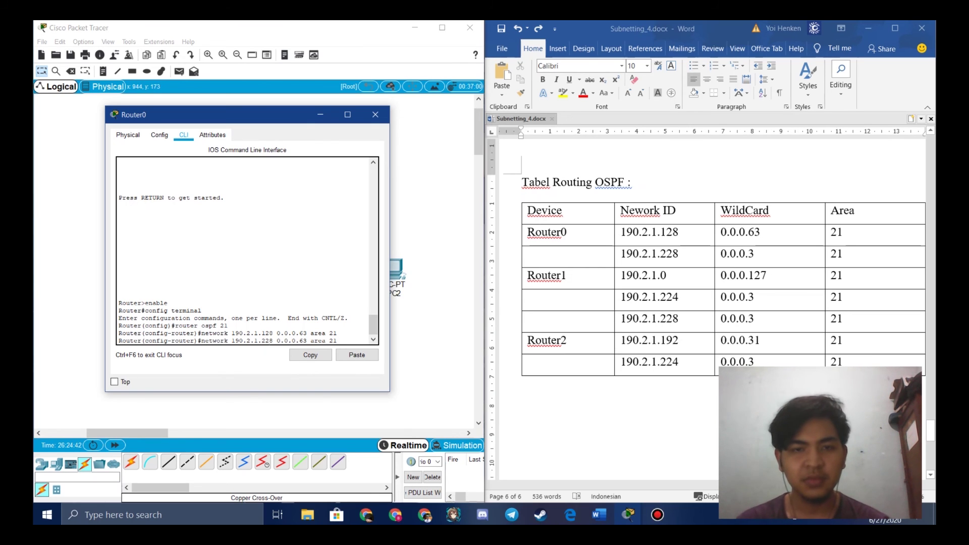
key("BackSpace")
key("Return")
type("ex")
key("Return")
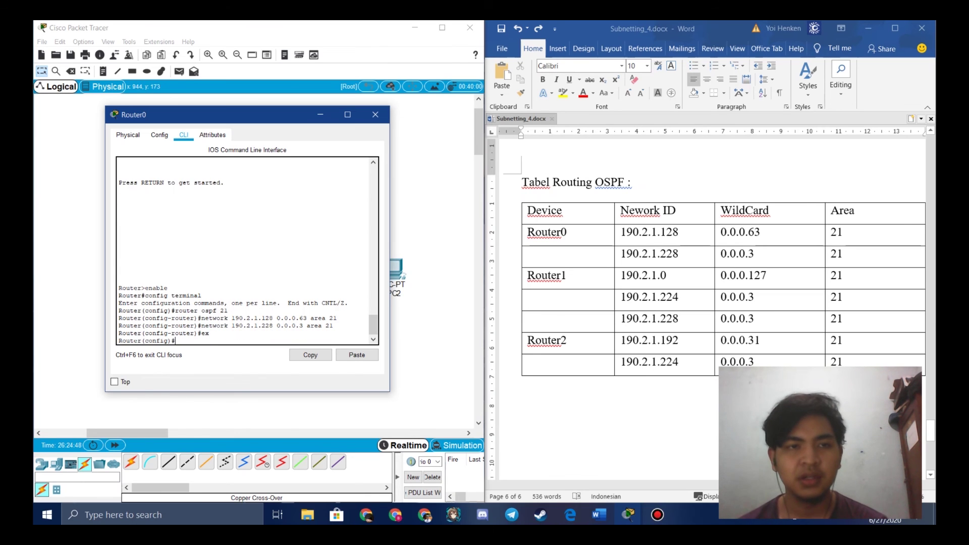
left_click_drag(220, 120, 433, 310)
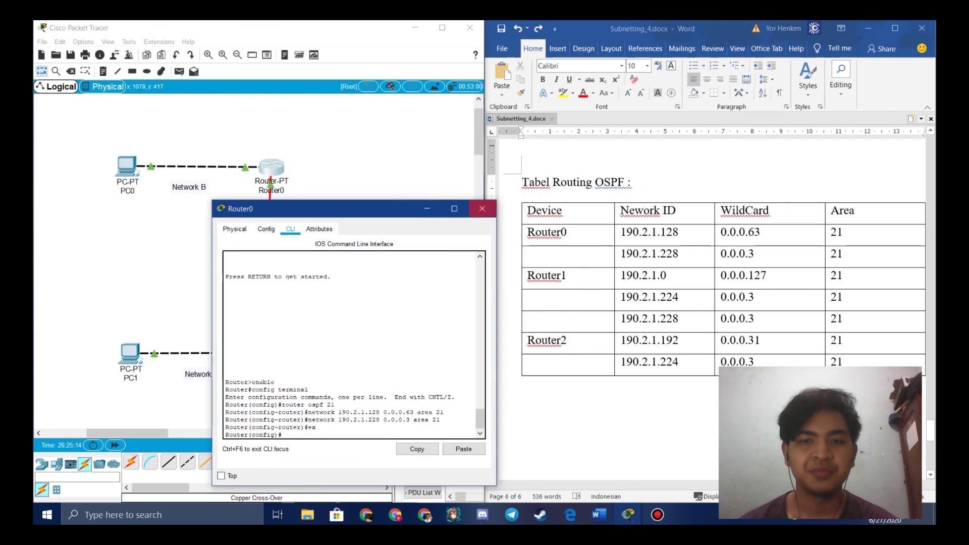
left_click(482, 209)
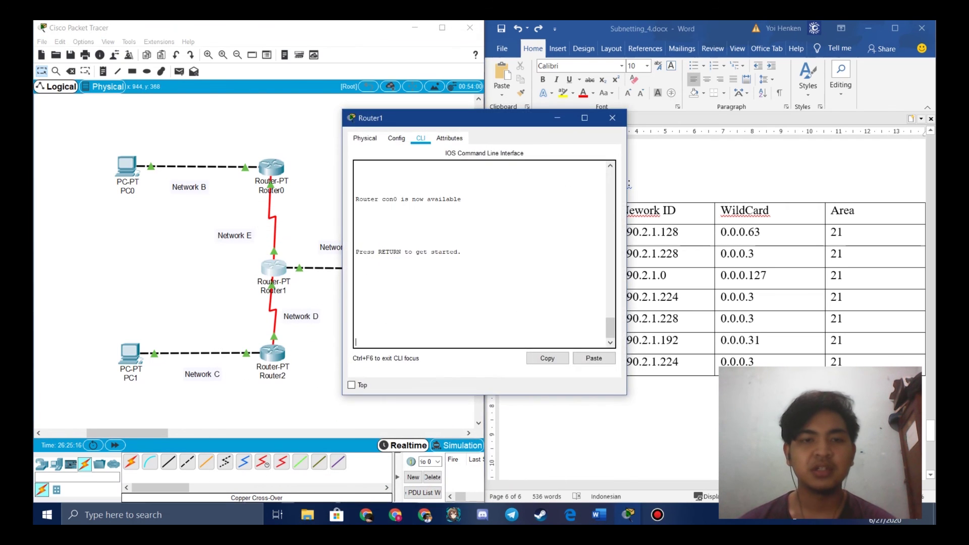
Enter global configuration mode in Router1's command line with enable and config terminal.
left_click_drag(454, 118, 351, 116)
key("Return")
type("enable")
key("Return")
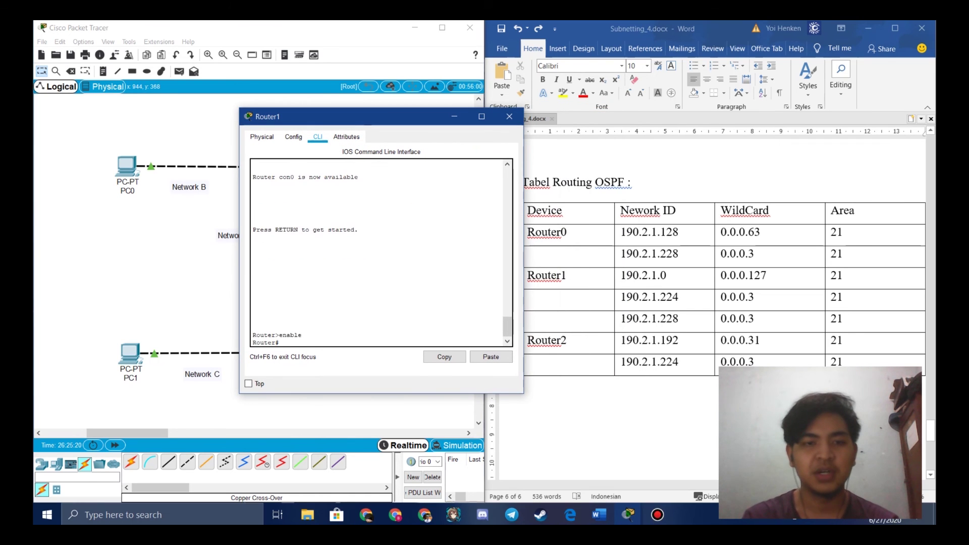
type("config term")
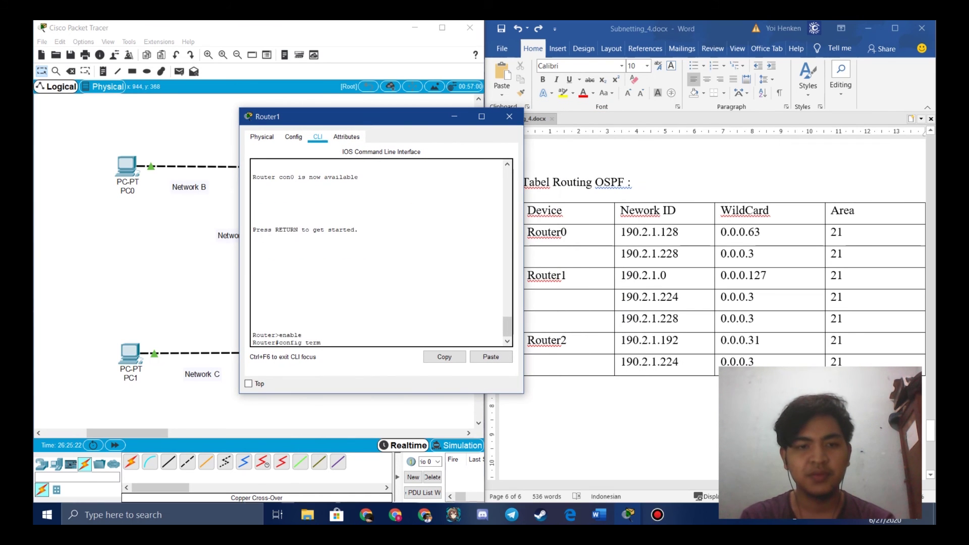
type("inal")
key("Return")
type("network")
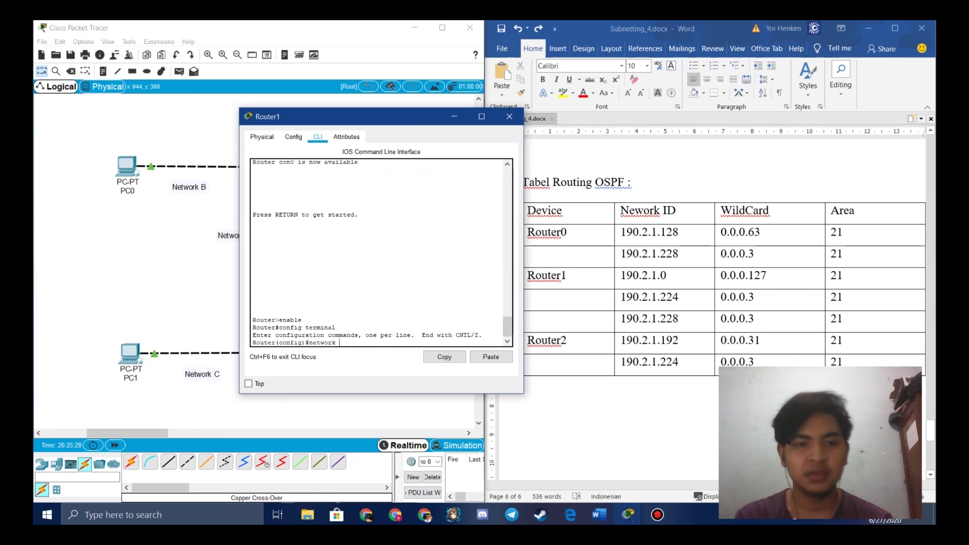
key("BackSpace")
key("BackSpace")
key("BackSpace")
key("BackSpace")
key("BackSpace")
key("BackSpace")
key("BackSpace")
key("BackSpace")
Start OSPF routing process 21 on Router1 with router ospf 21.
type("router")
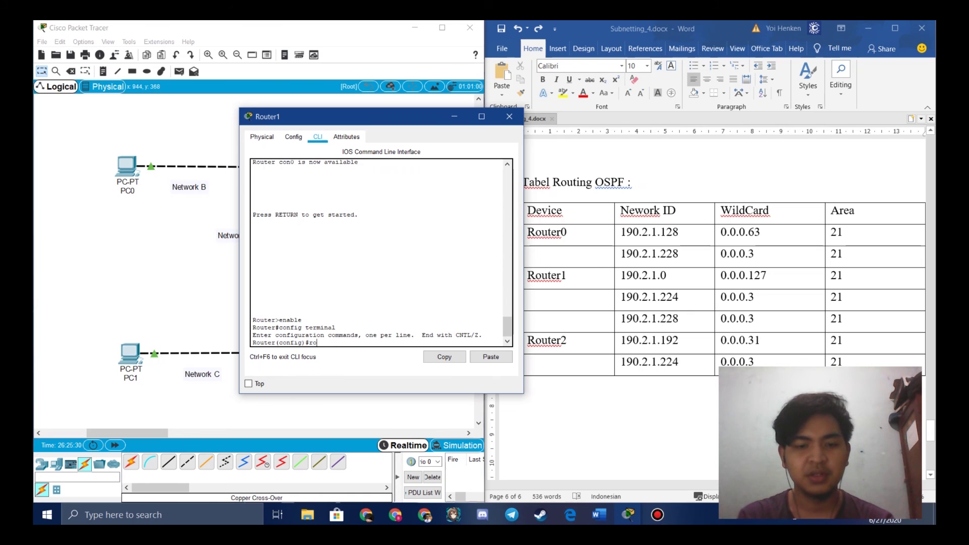
type(" ospf")
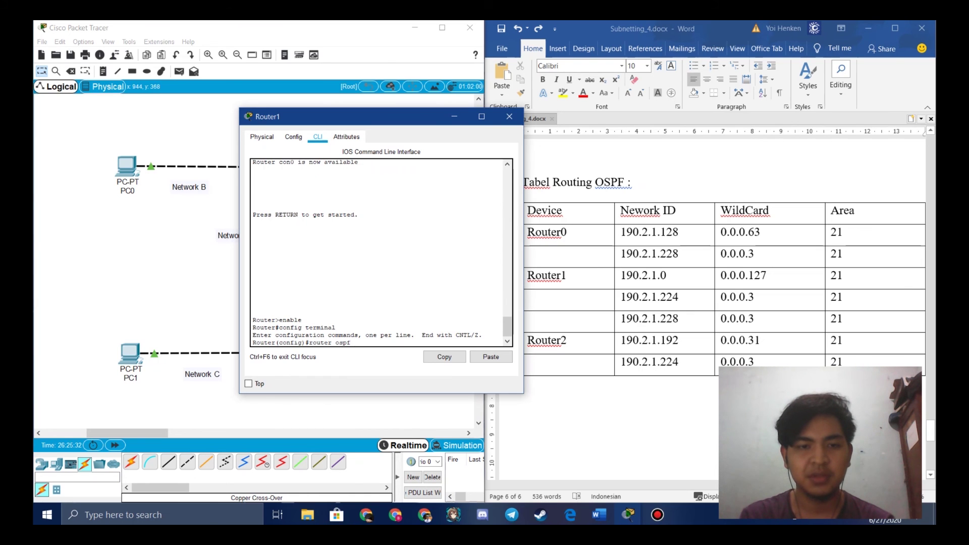
type(" 21")
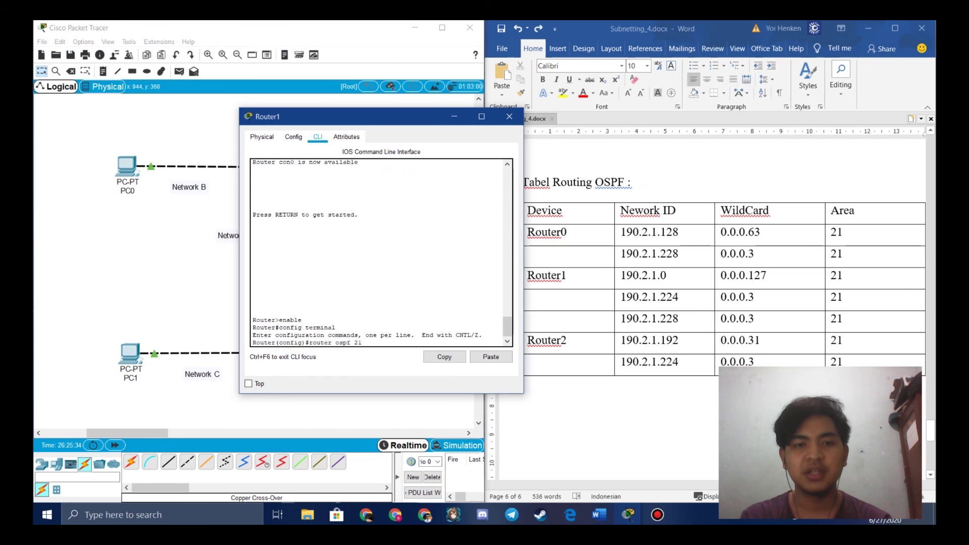
key("Return")
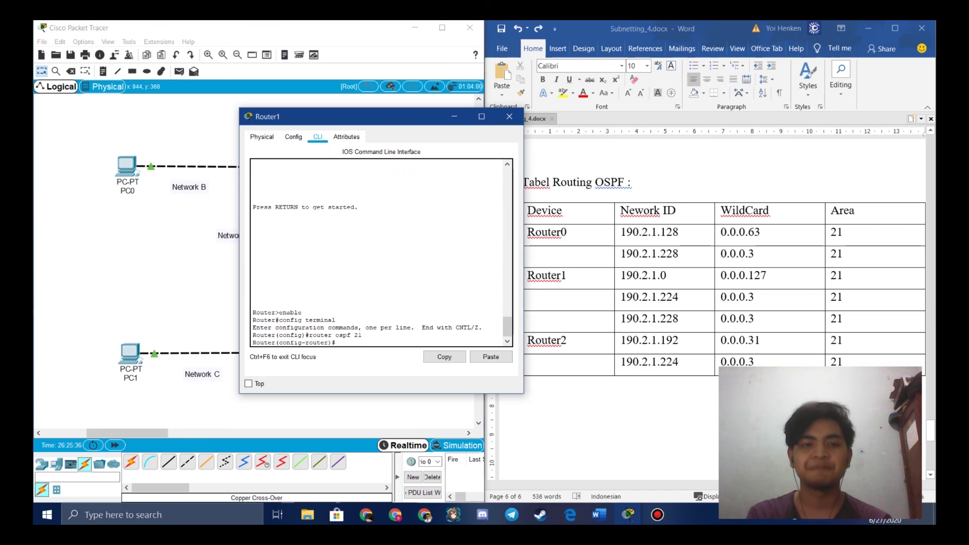
Add network 190.2.1.0 with wildcard 0.0.0.127 in area 21 to Router1's OSPF process.
type("network")
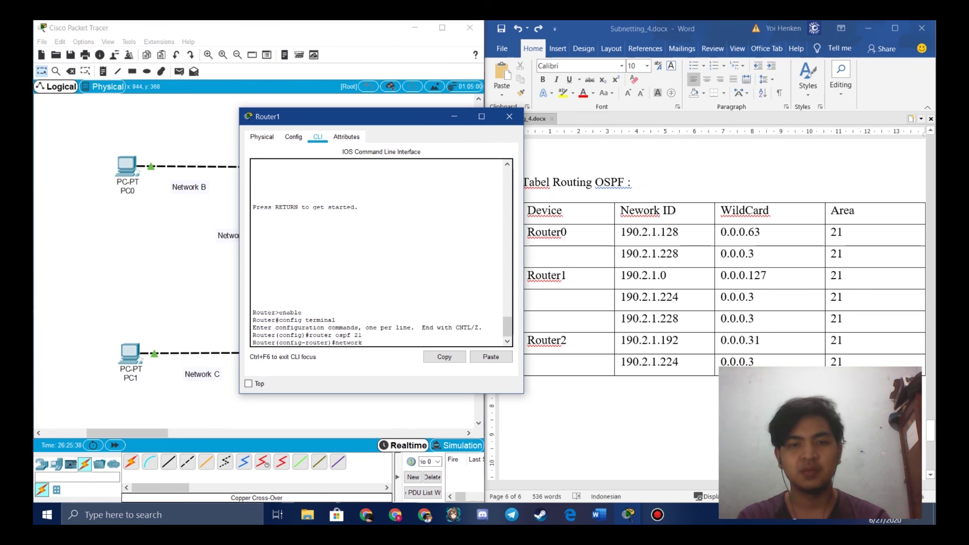
type(" 190")
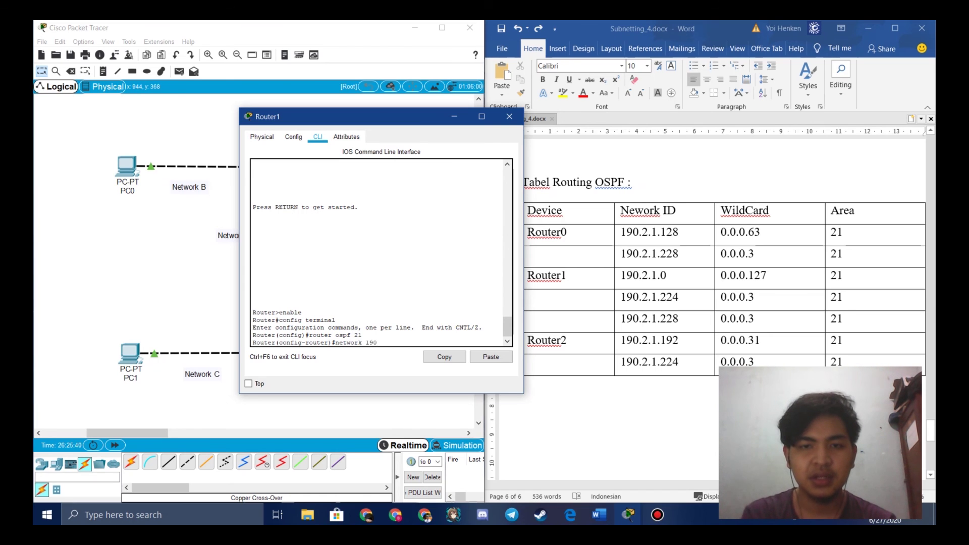
type(".2.1.0")
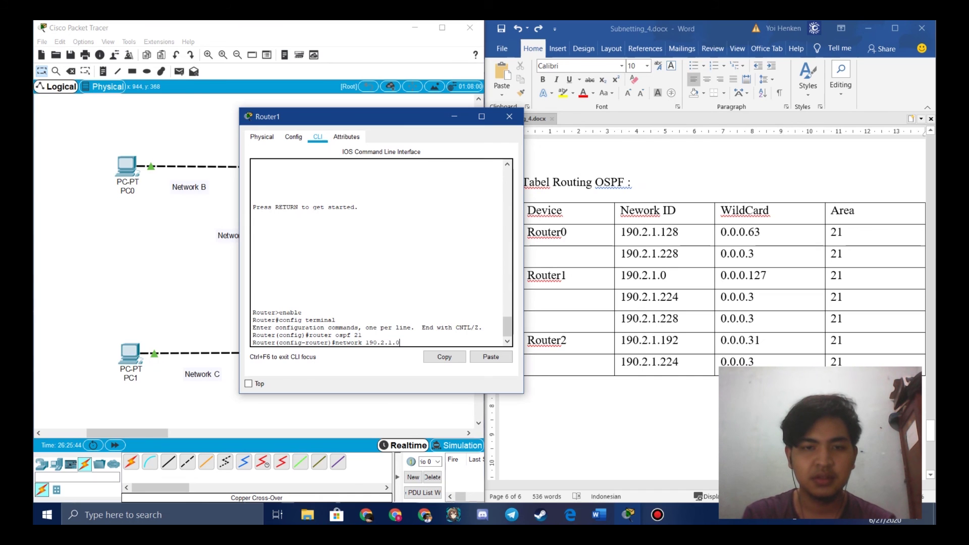
type(" 0.0.0.127 area 21")
key("Return")
Add network 190.2.1.224 with wildcard 0.0.0.3 in area 21 to Router1's OSPF process.
key("Up")
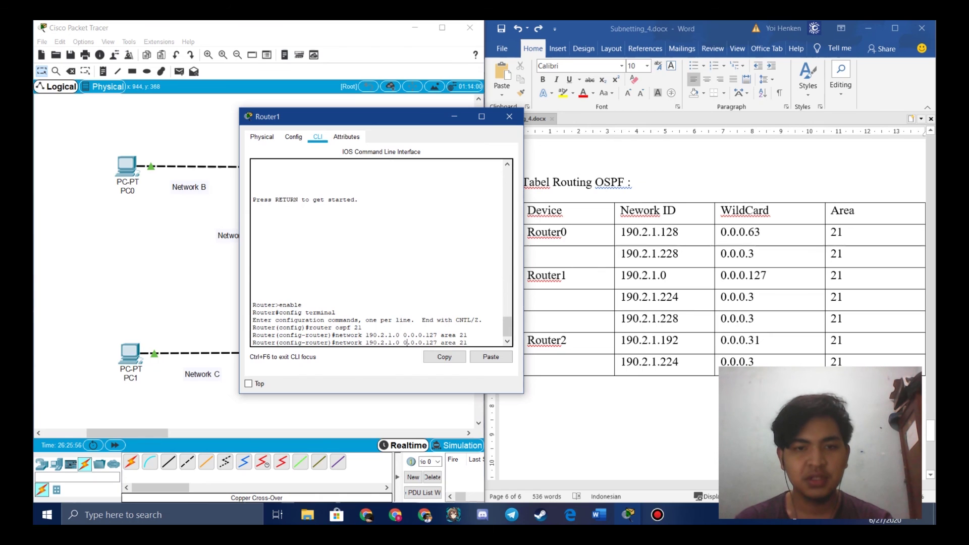
key("BackSpace")
type("224")
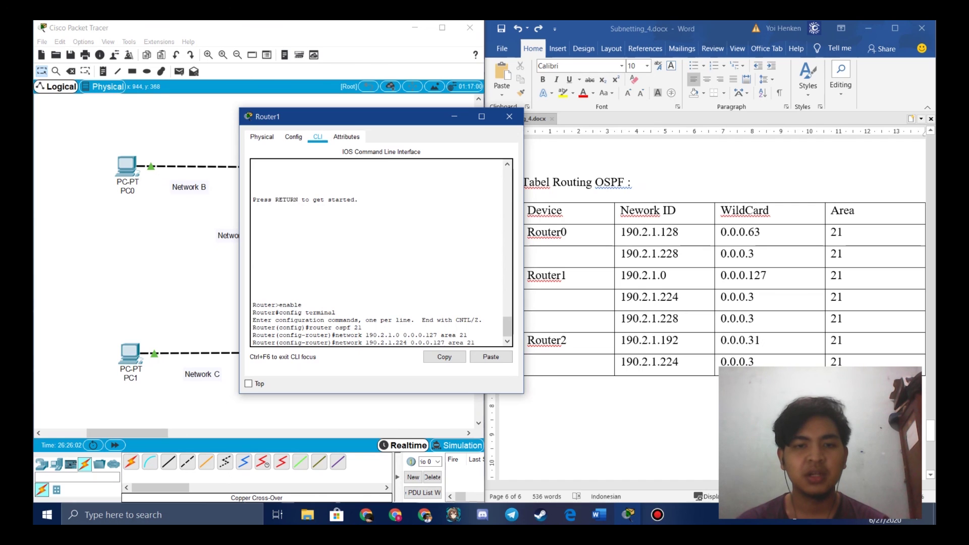
key("BackSpace")
key("BackSpace")
key("BackSpace")
type("3")
key("Return")
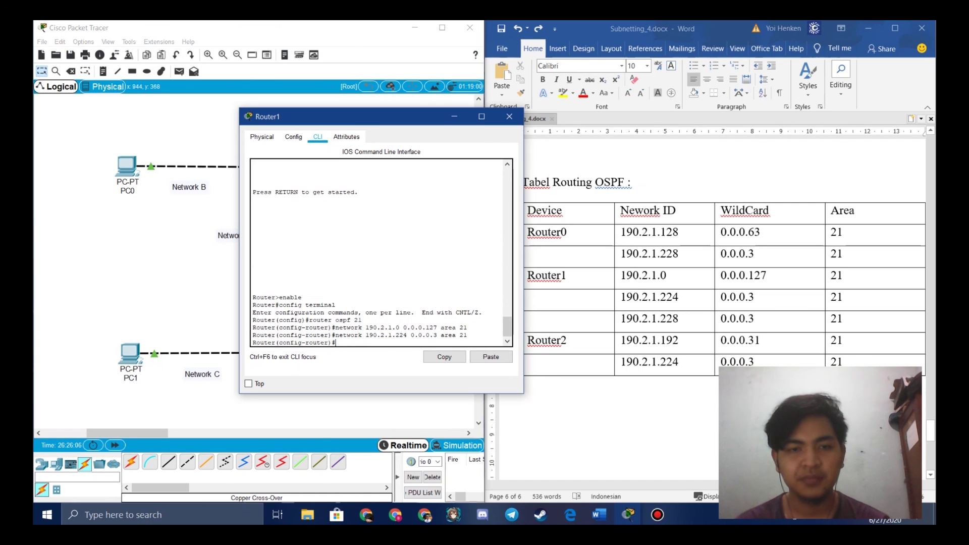
Add network 190.2.1.228 with wildcard 0.0.0.3 in area 21 to Router1's OSPF process.
key("Up")
key("Left")
key("Left")
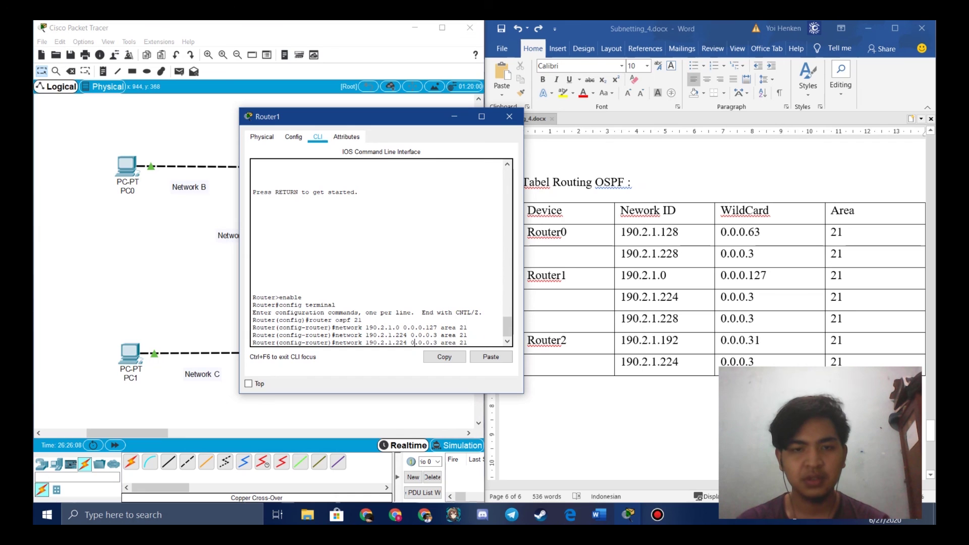
key("BackSpace")
type("8")
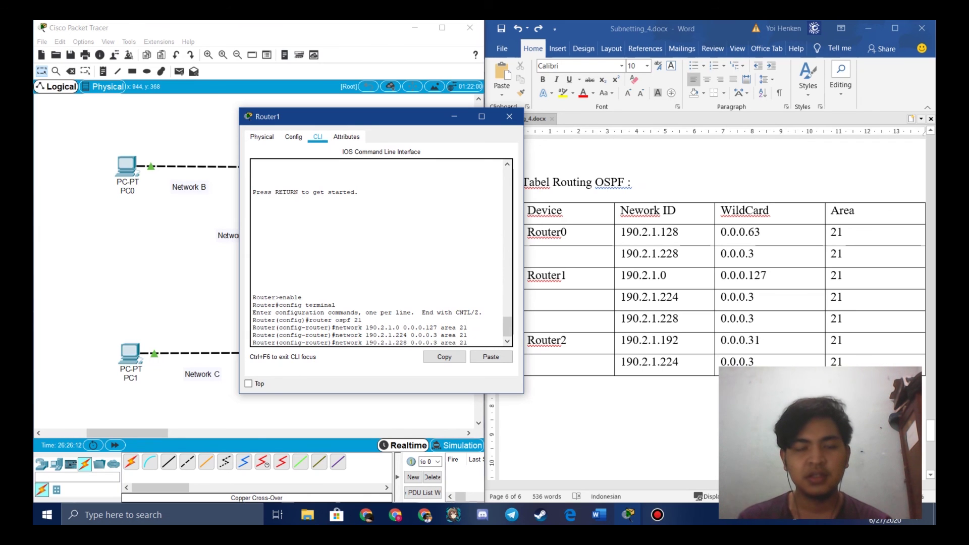
key("Return")
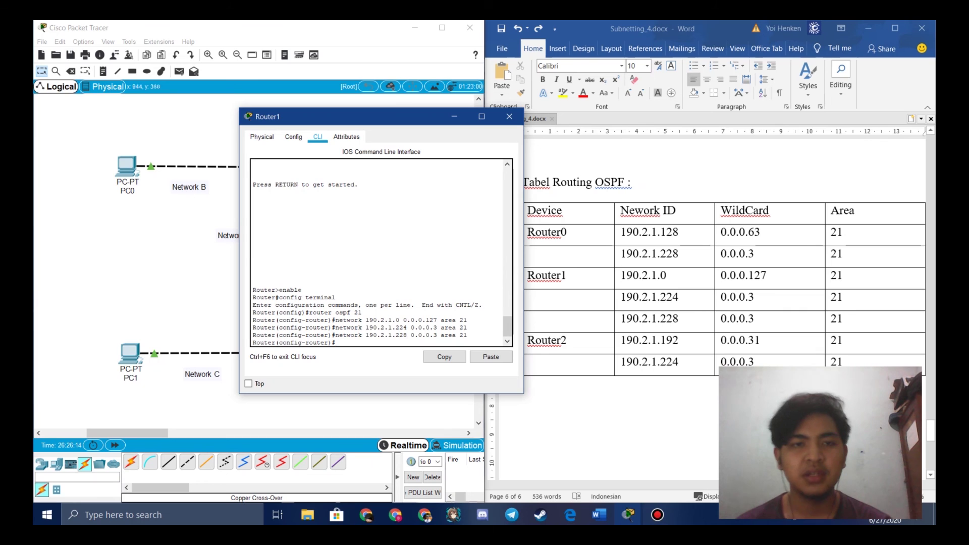
Uncover the topology and routing table behind Router1's window, then exit its router configuration mode and close the window.
left_click_drag(361, 122, 477, 155)
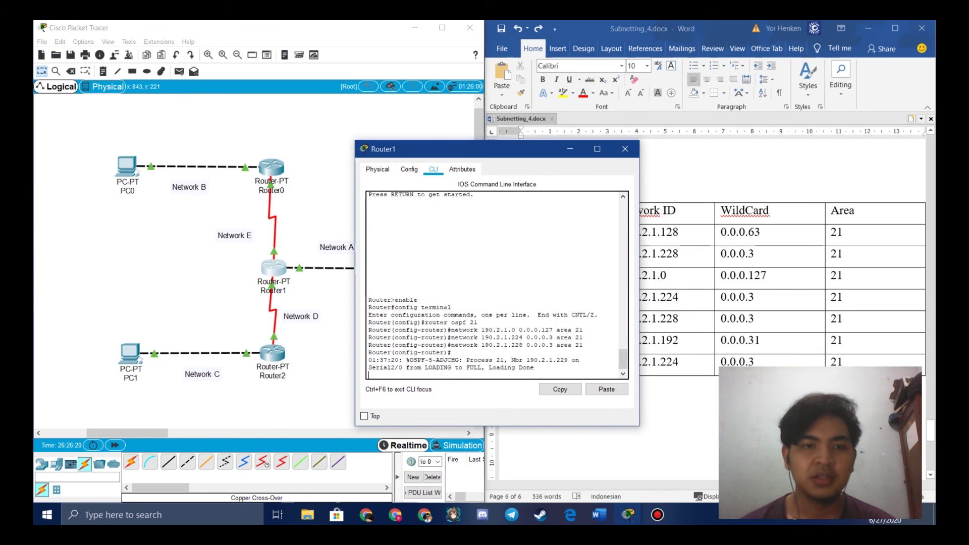
left_click_drag(448, 151, 787, 213)
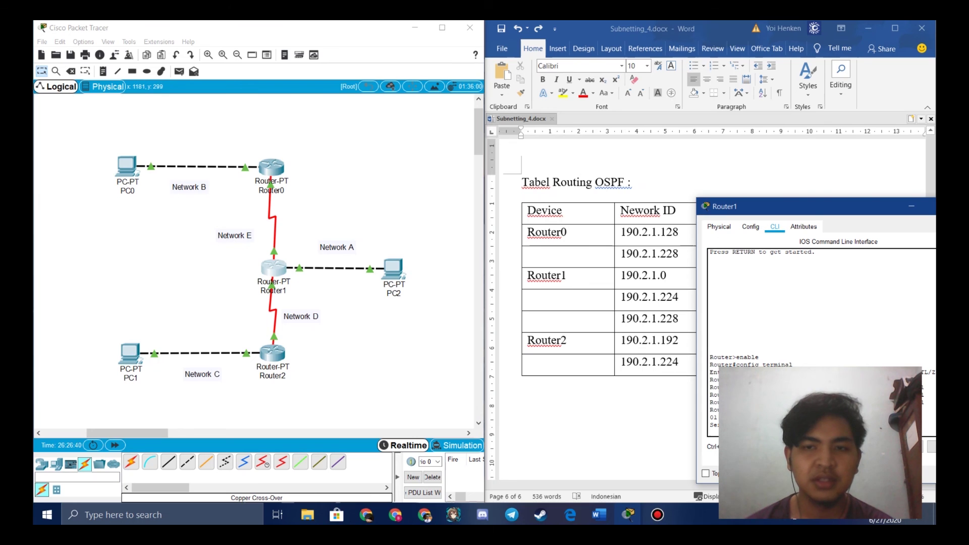
left_click_drag(762, 206, 389, 129)
key("Return")
type("ex")
key("Return")
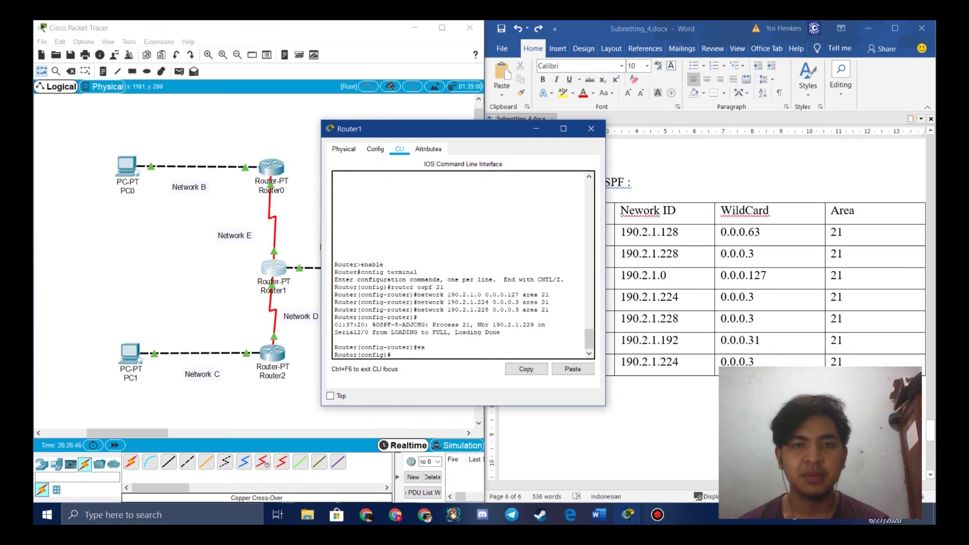
left_click(591, 128)
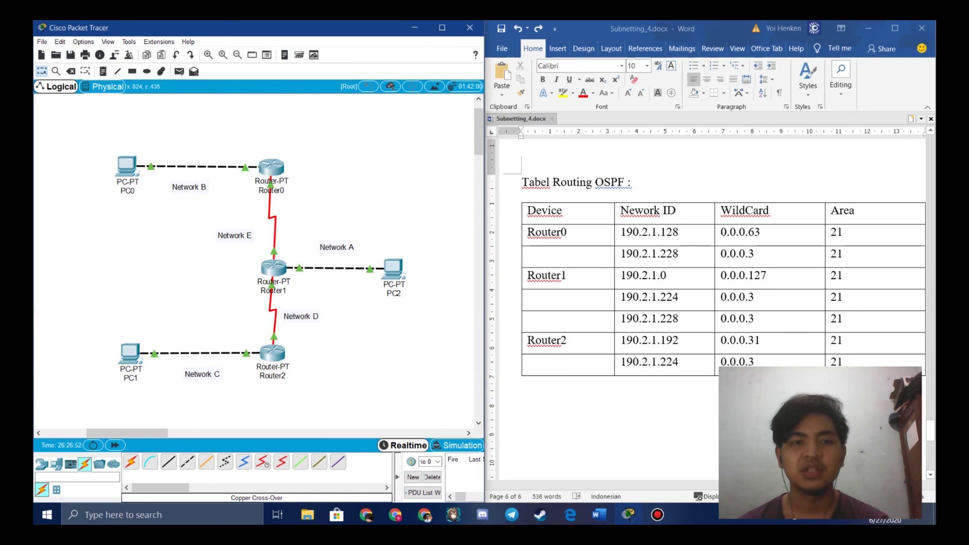
Open Router2's command line and enter global configuration mode with enable and config terminal.
left_click(273, 353)
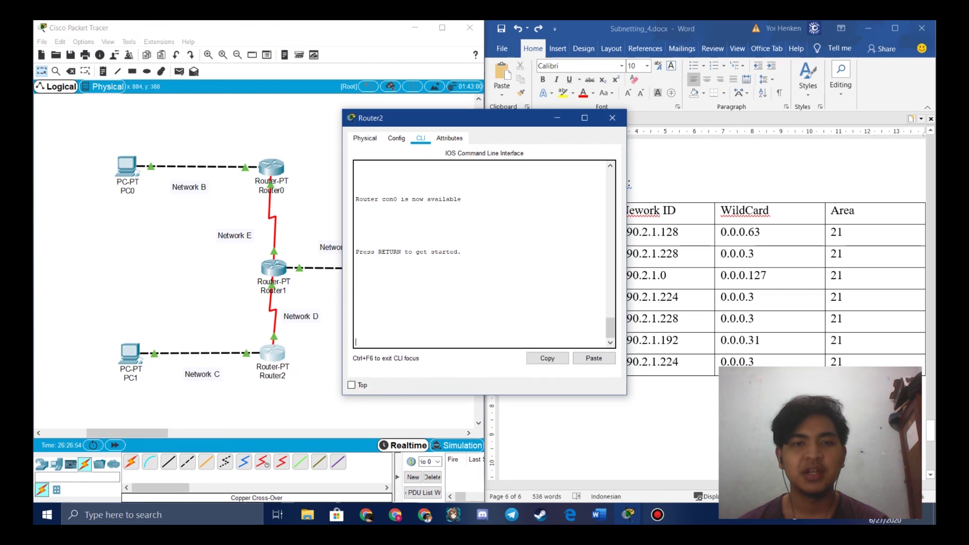
key("Return")
type("enable")
key("Return")
type("config te")
type("ri")
type("inal")
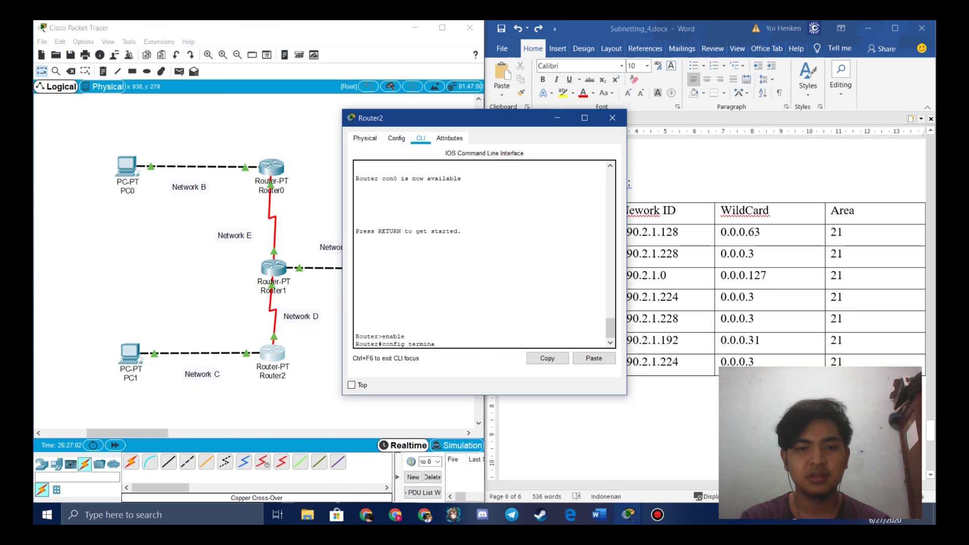
key("Return")
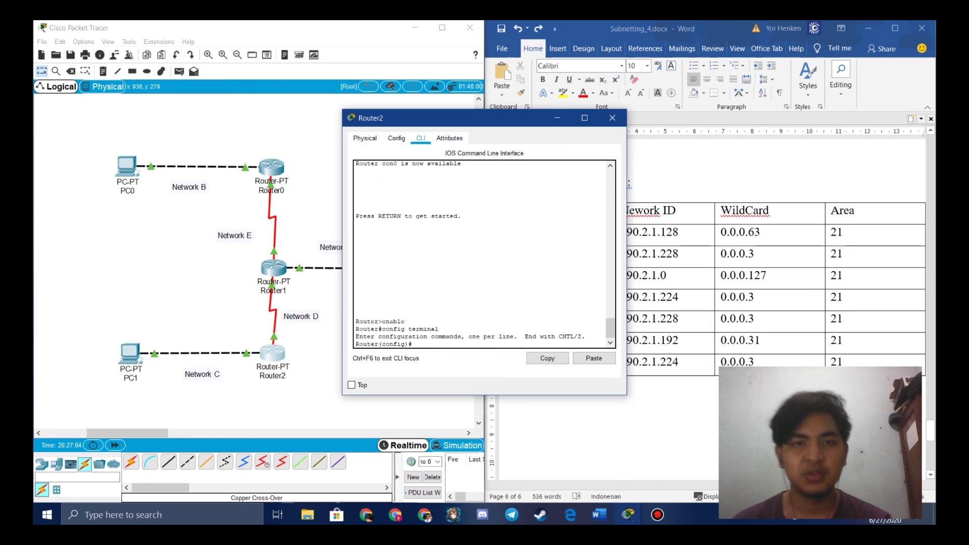
Move Router2's window off the routing table and start OSPF routing process 21 with router ospf 21.
left_click_drag(451, 125, 299, 130)
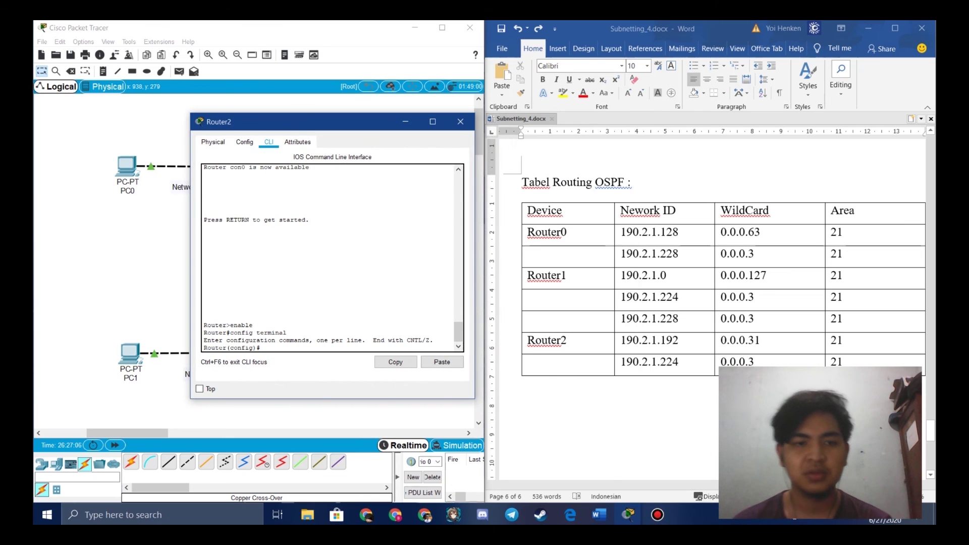
type("router")
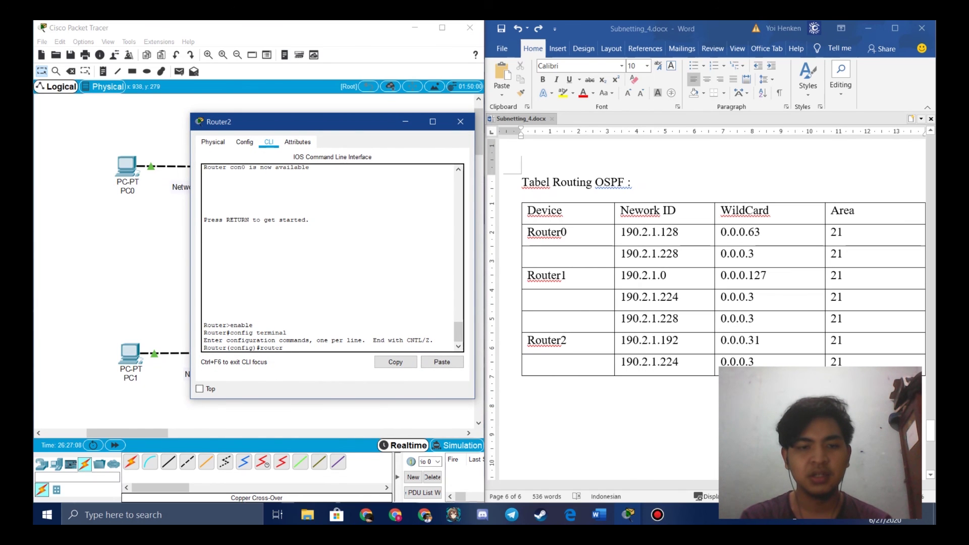
type(" ospf 21")
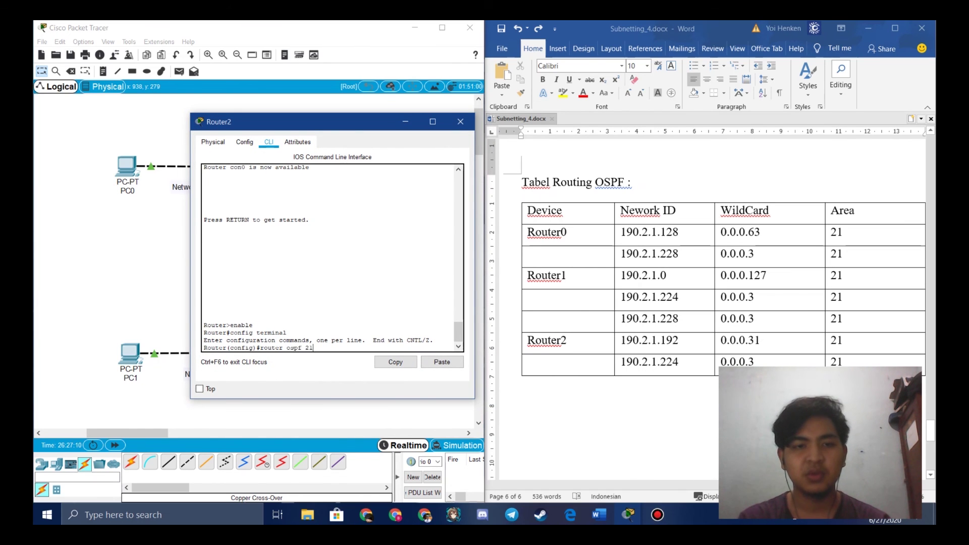
key("Return")
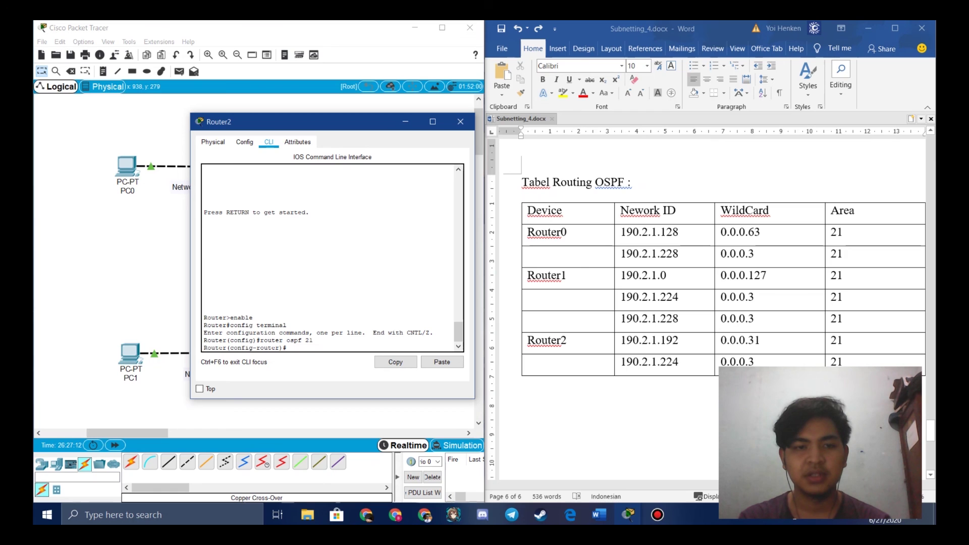
Add network 190.2.1.192 with wildcard 0.0.0.31 in area 21 to Router2's OSPF process.
type("networ")
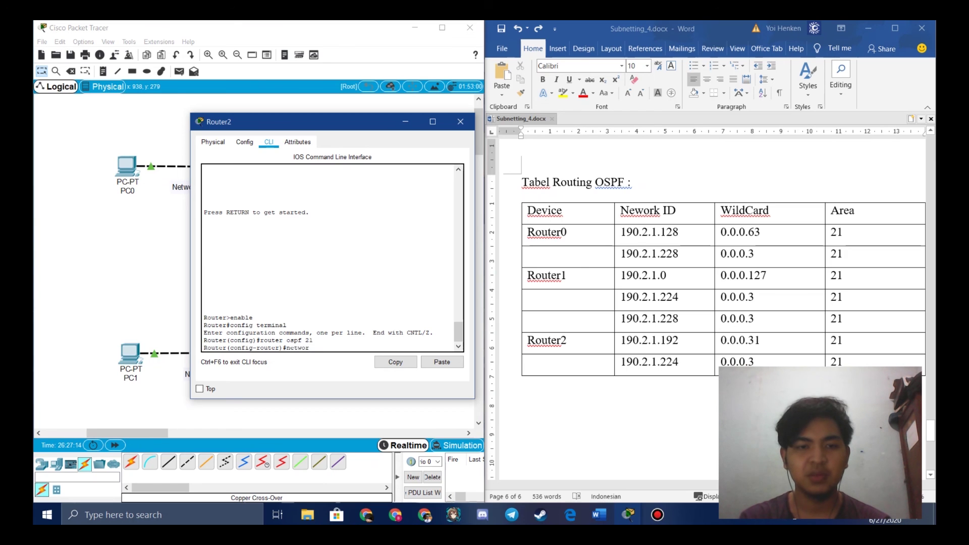
type("k ")
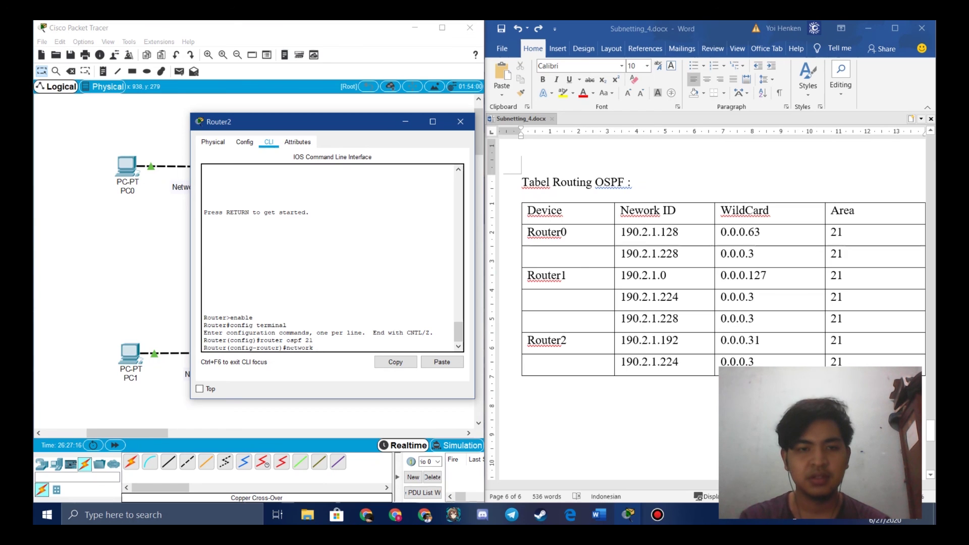
type("190.2.1.192")
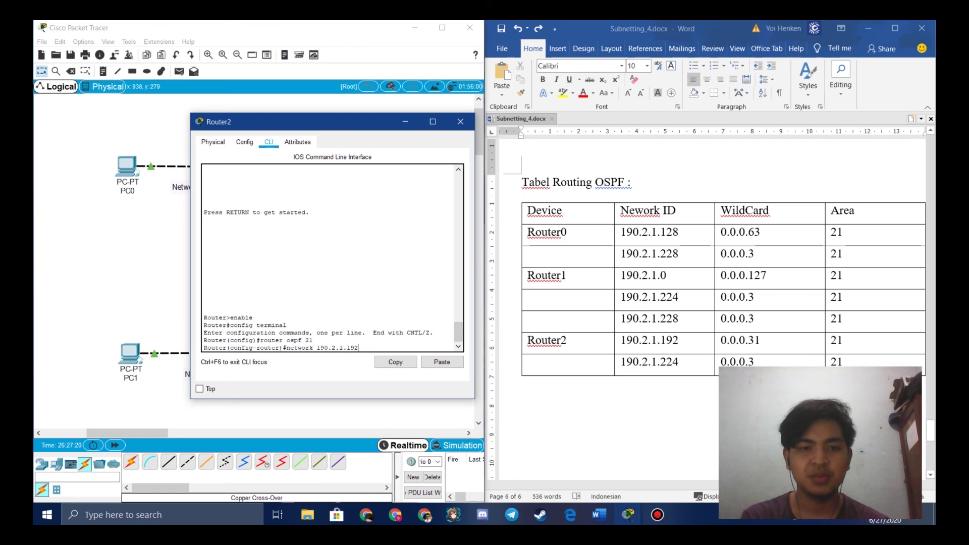
type(" 0.0.")
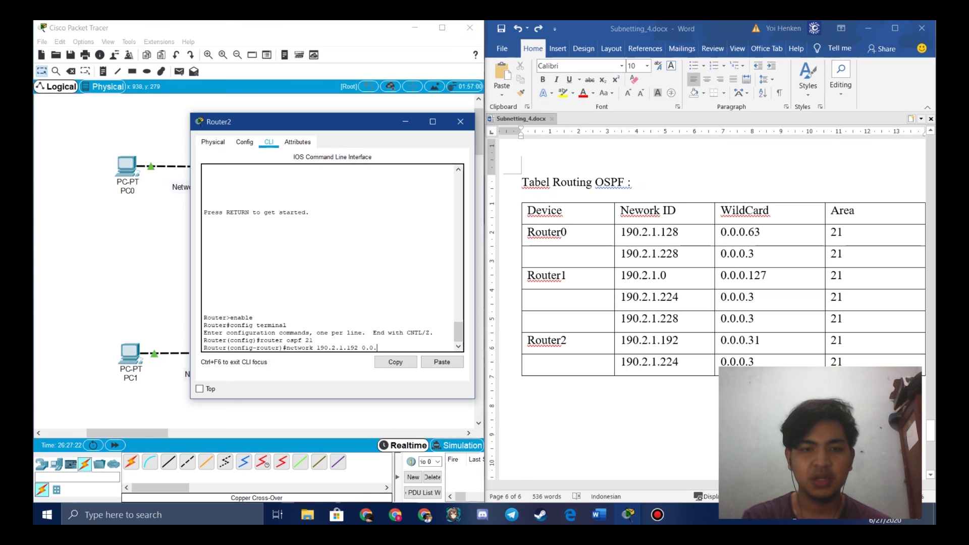
type("031")
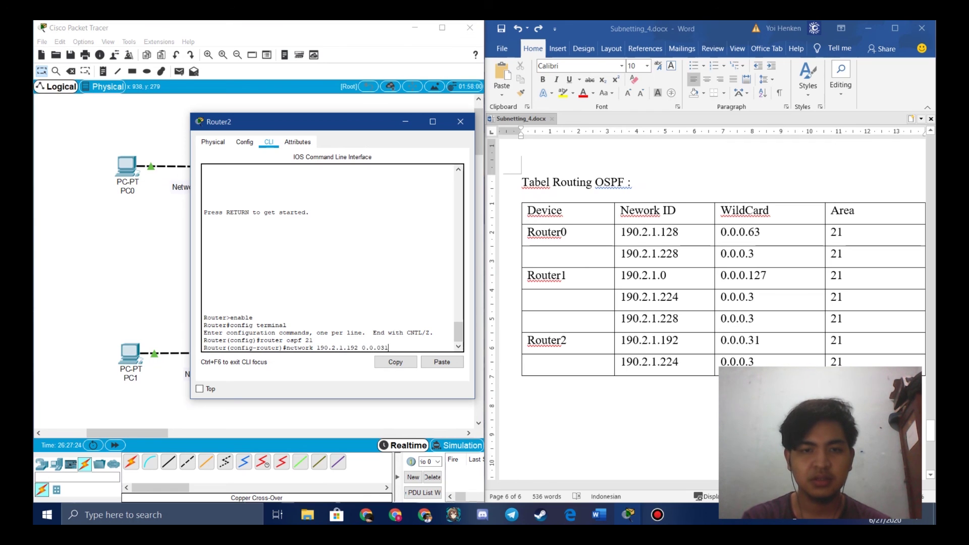
key("BackSpace")
key("BackSpace")
type(".")
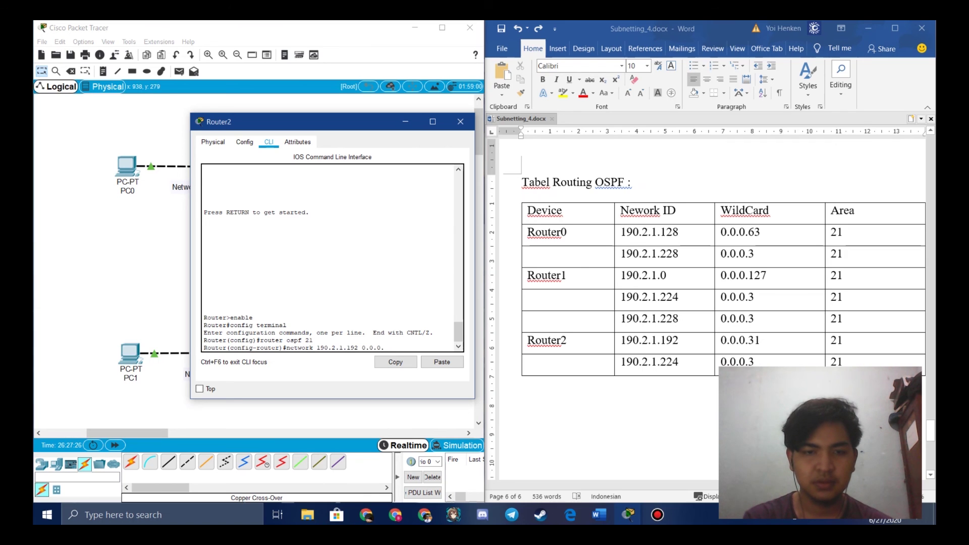
type("31 area 21")
key("Return")
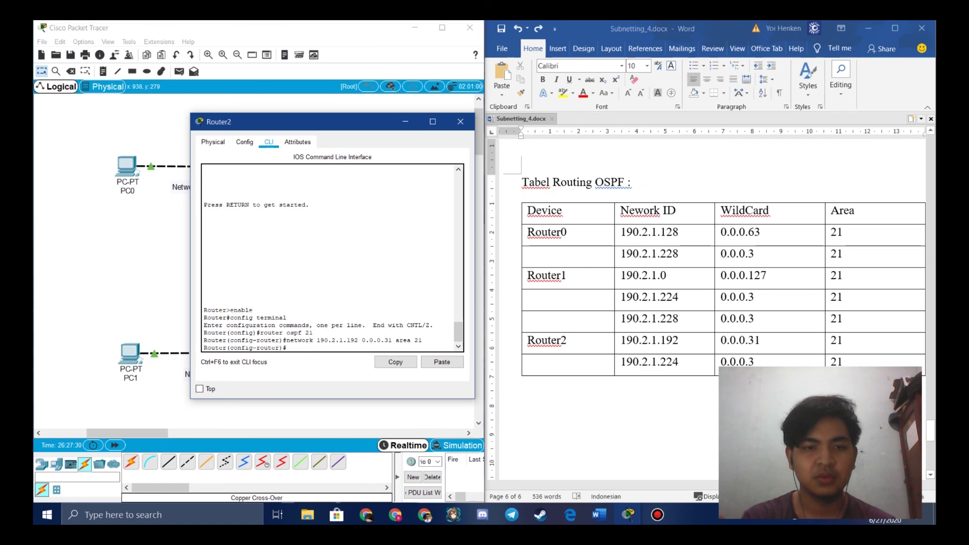
Add network 190.2.1.224 with wildcard 0.0.0.3 in area 21 to Router2's OSPF process.
key("Up")
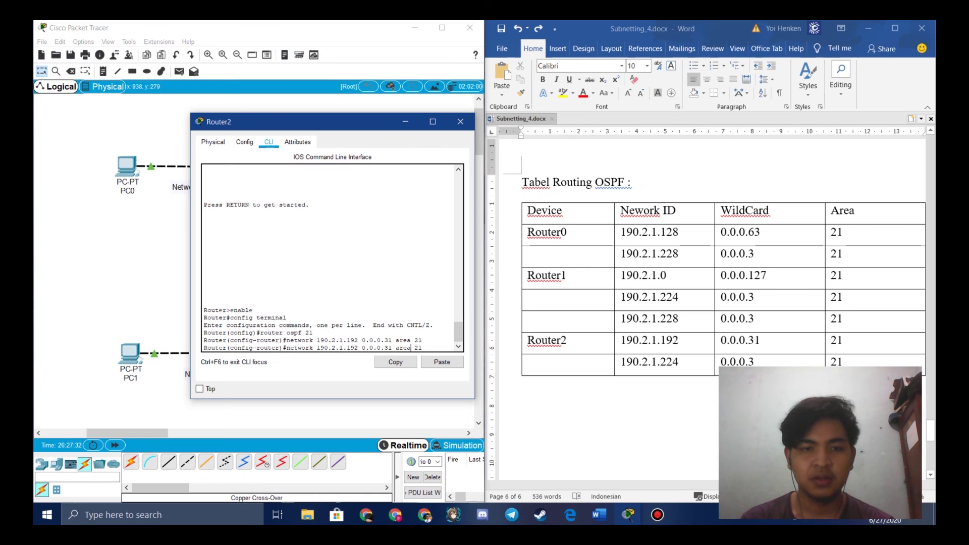
key("BackSpace")
key("BackSpace")
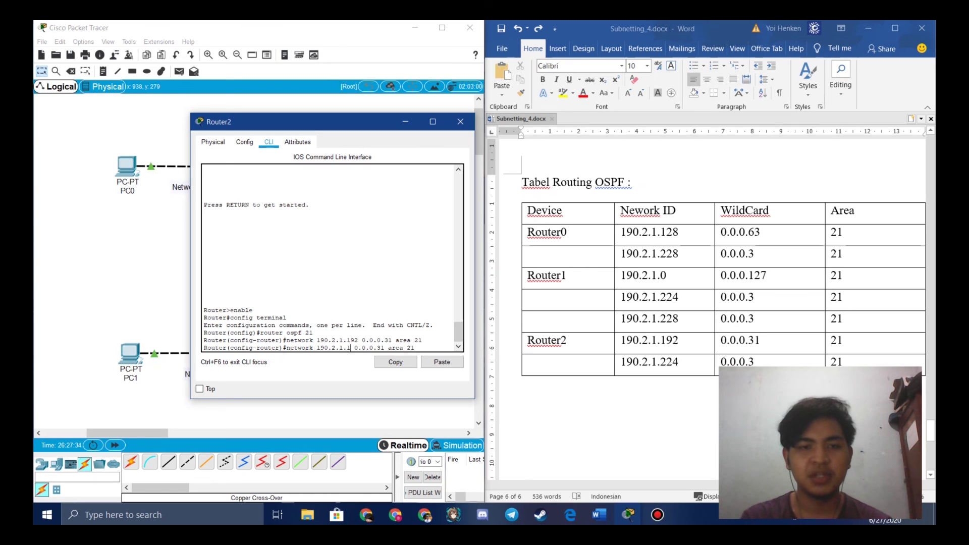
key("BackSpace")
type("224")
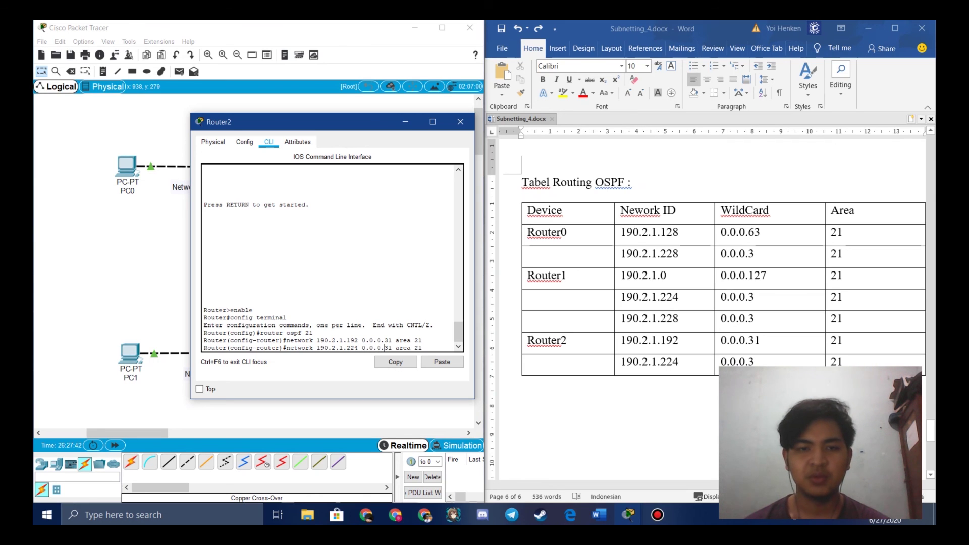
key("BackSpace")
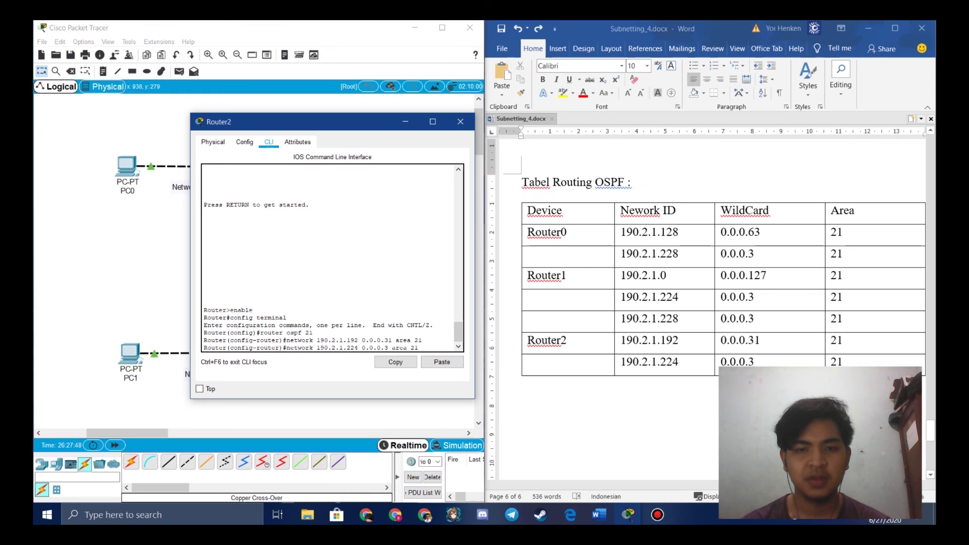
key("Return")
Exit Router2's router configuration mode, uncover the topology and close Router2's window.
type("ex")
key("Return")
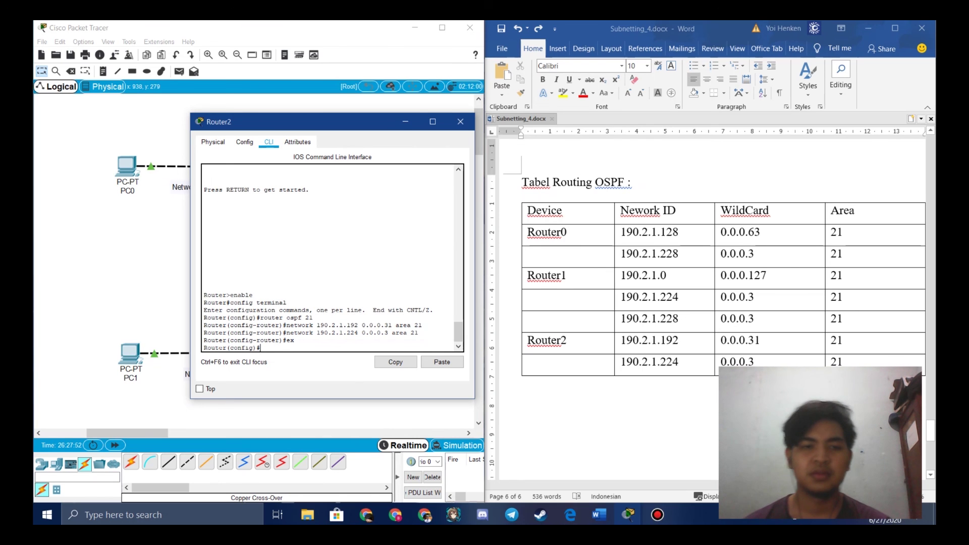
left_click_drag(305, 129, 442, 138)
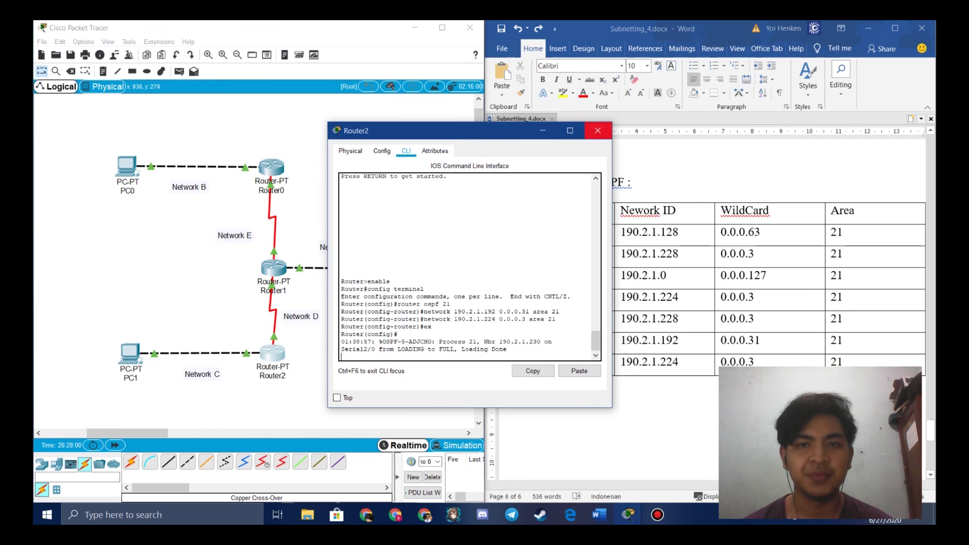
left_click(598, 130)
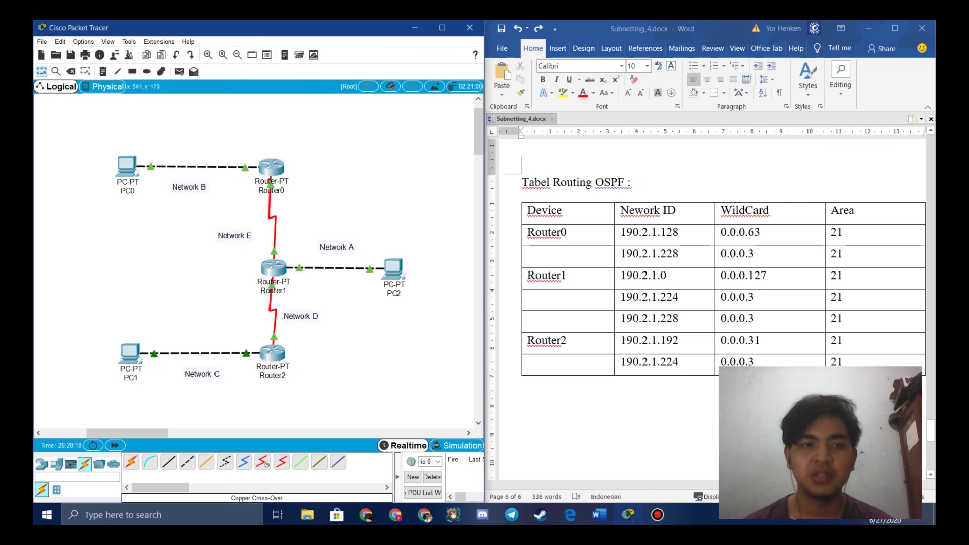
Open PC0's command prompt, push the old trace output out of view with blank lines and begin a tracert command.
left_click(127, 166)
left_click(552, 146)
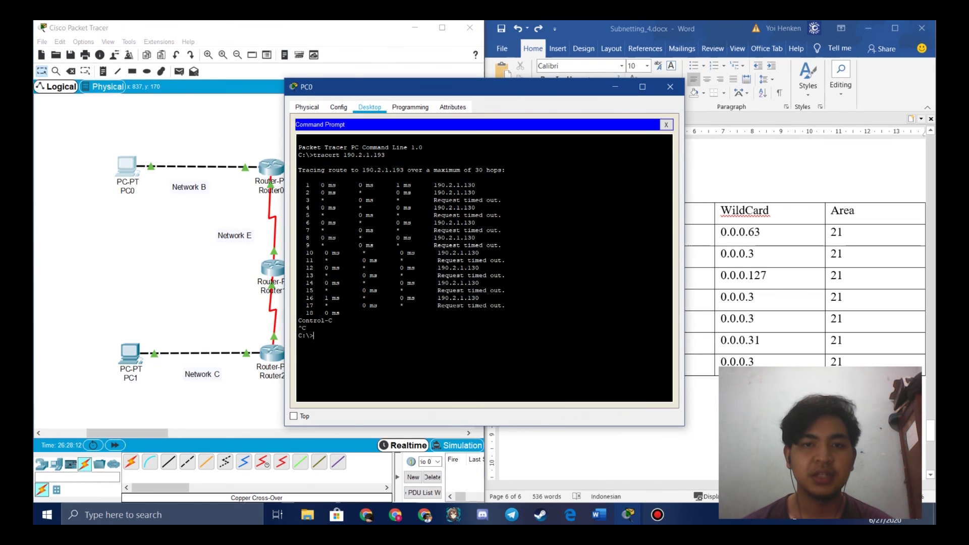
left_click_drag(501, 86, 312, 46)
key("Return")
key("Return")
key("Return")
key("Return")
key("Return")
key("Return")
key("Return")
key("Return")
key("Return")
key("Return")
key("Return")
key("Return")
key("Return")
key("Return")
key("Return")
key("Return")
key("Return")
key("Return")
key("Return")
key("Return")
type("tracer")
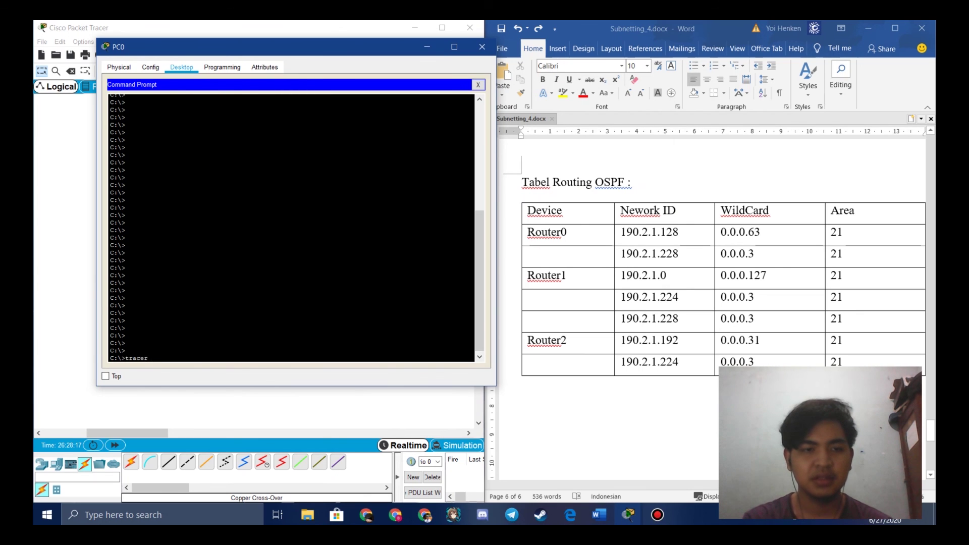
type("t")
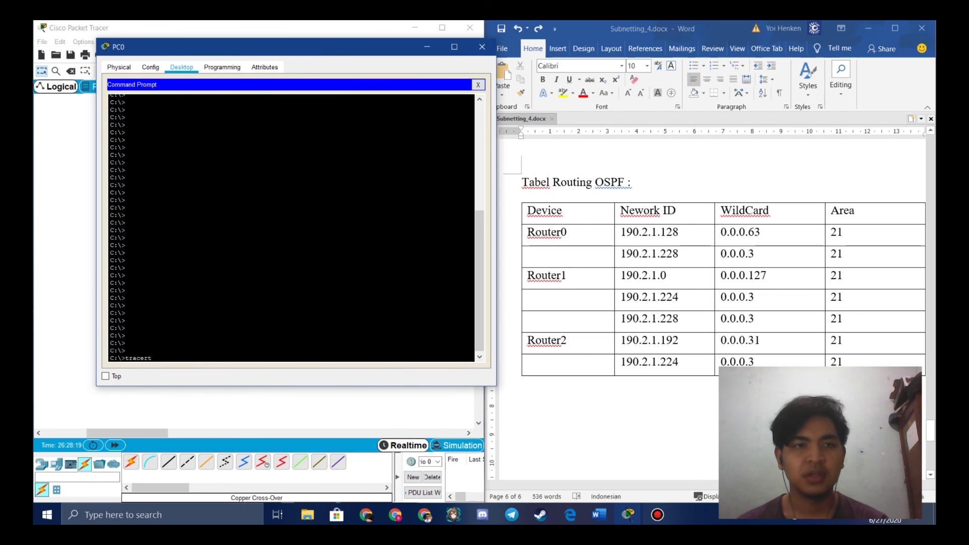
Move PC0's window off the topology and display PC1's IP configuration beside it.
left_click_drag(263, 47, 473, 55)
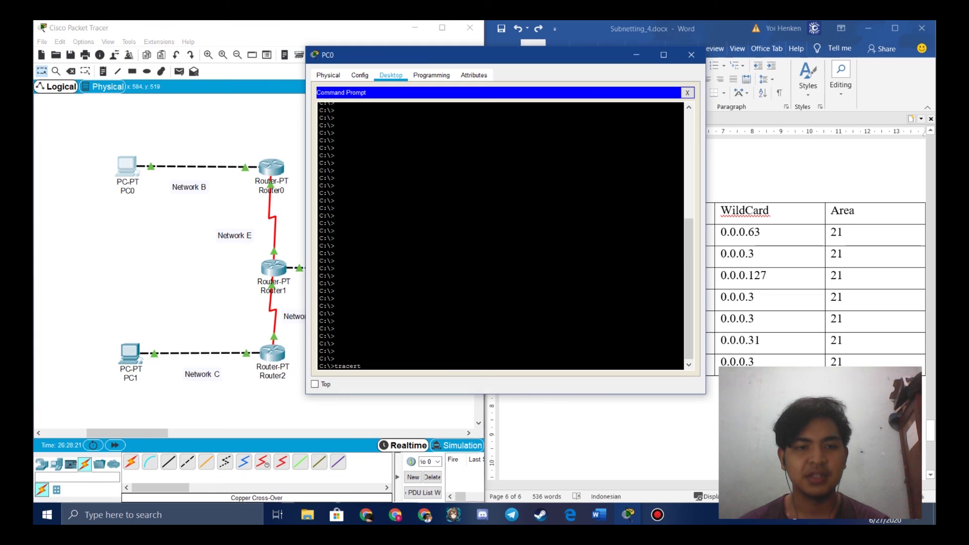
left_click(130, 353)
left_click_drag(414, 91, 176, 84)
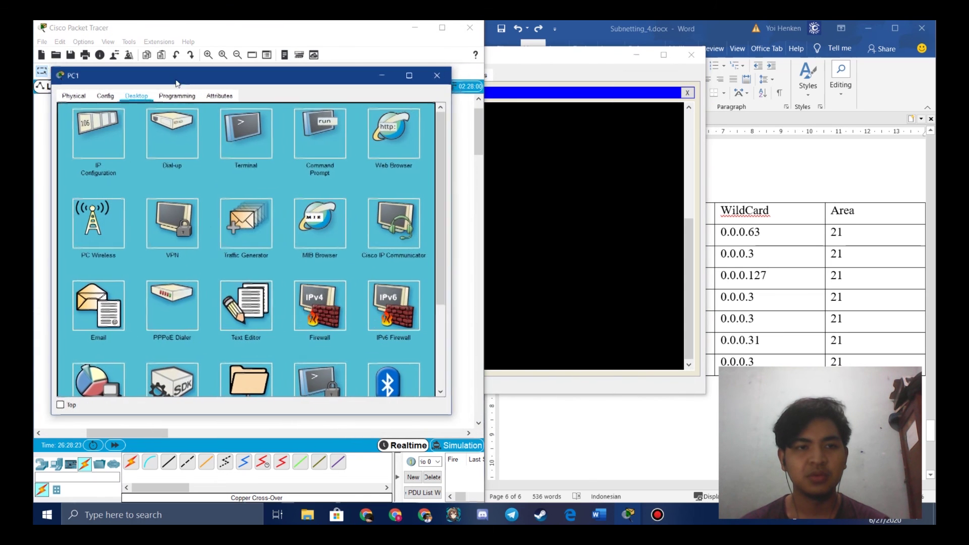
left_click(98, 134)
Trace the route from PC0 to PC1 at 190.2.1.193 and close PC1's window.
left_click(505, 172)
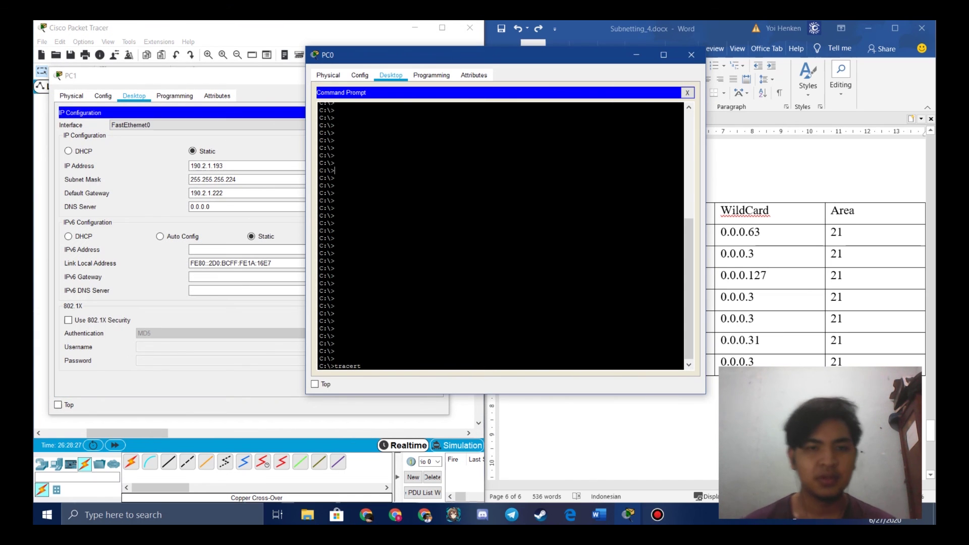
type("190.")
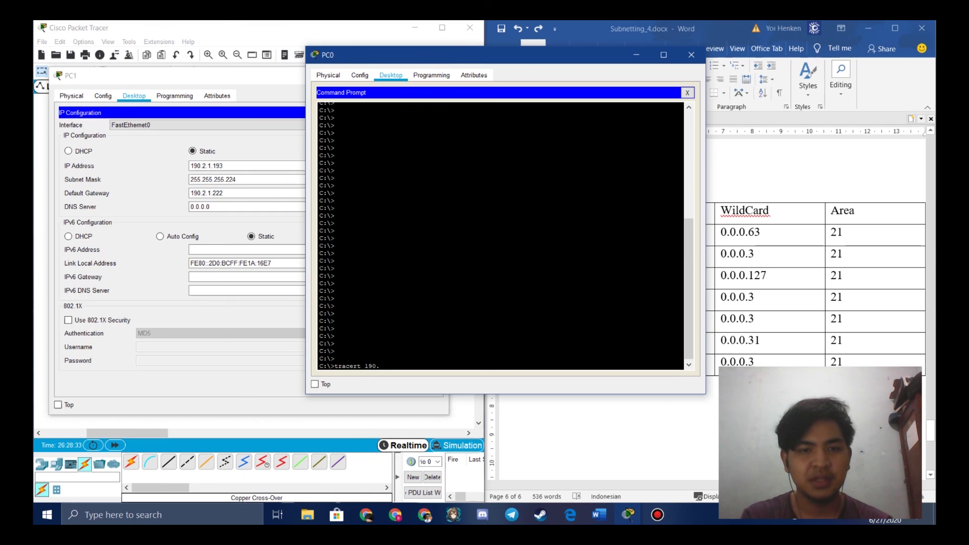
type("2.1.193")
key("Return")
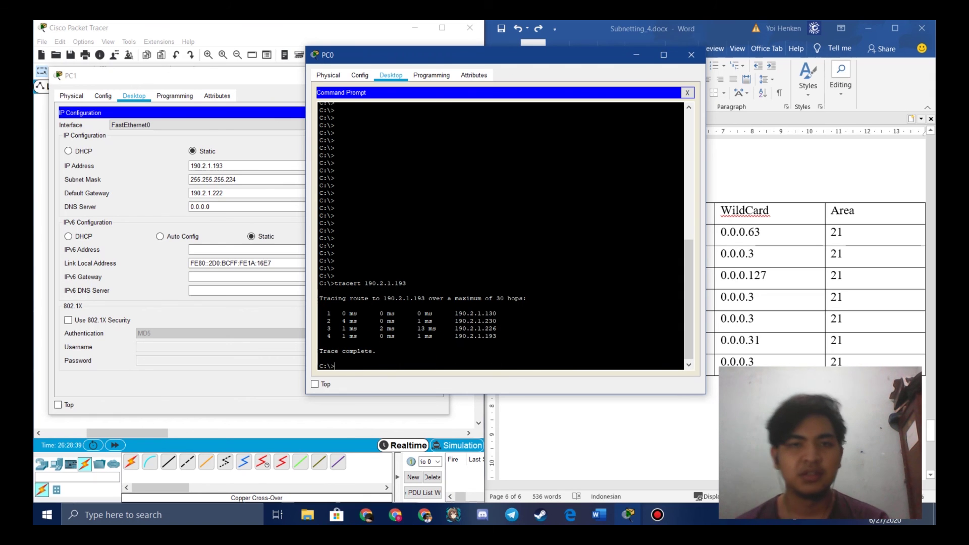
left_click_drag(459, 61, 608, 65)
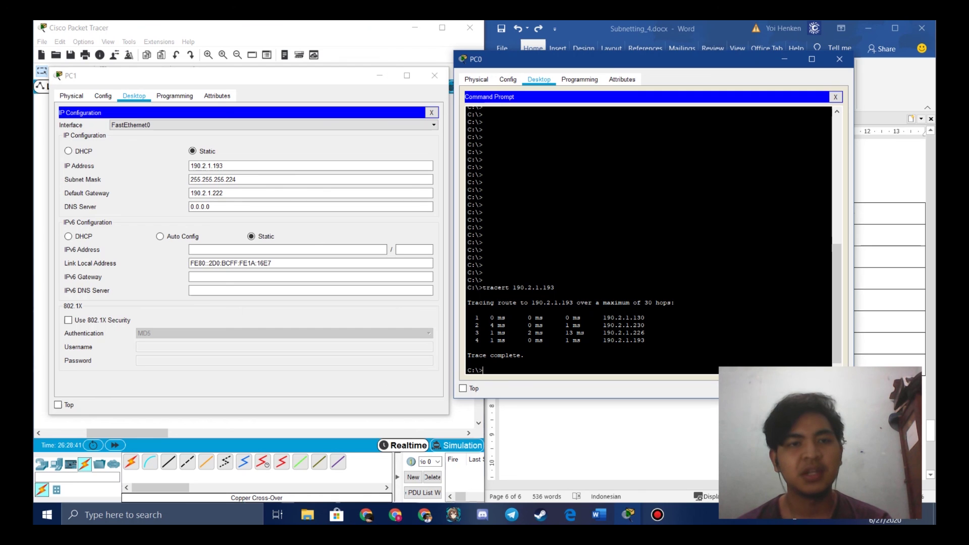
left_click(435, 76)
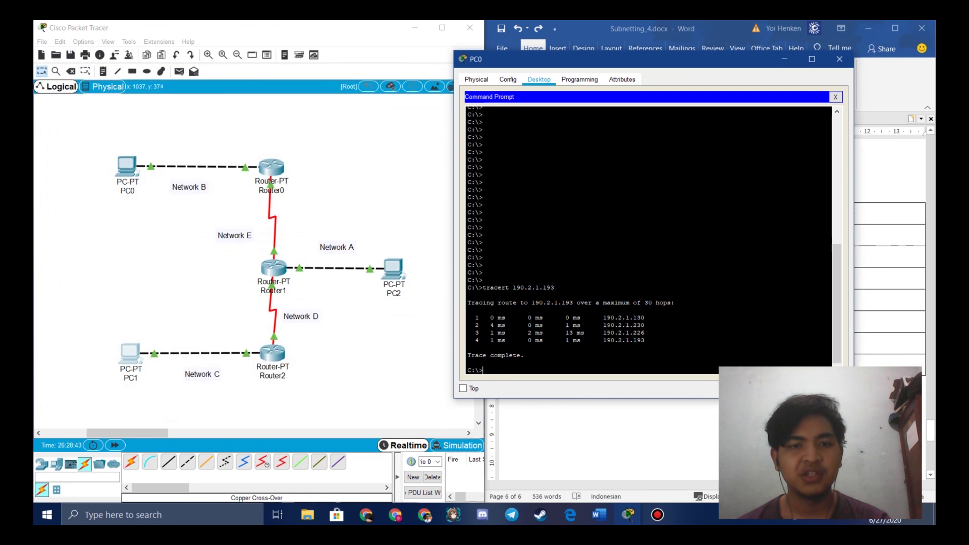
Display PC2's IP configuration beside PC0's command prompt.
left_click(394, 268)
left_click(331, 145)
left_click_drag(354, 86, 155, 91)
Trace the route from PC0 to PC2 at 190.2.1.126 with tracert.
left_click(482, 249)
type("ping")
key("BackSpace")
key("BackSpace")
key("BackSpace")
key("BackSpace")
key("BackSpace")
type("tracert")
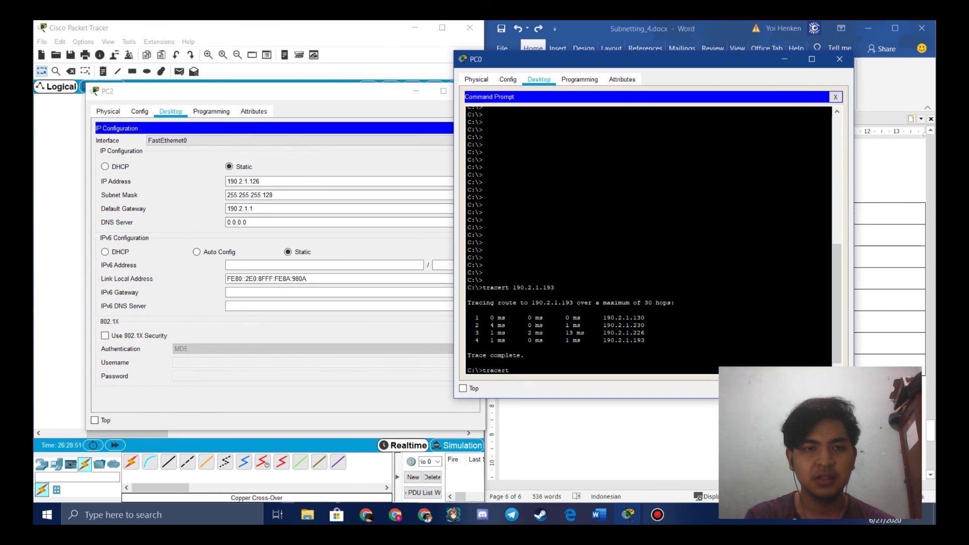
type(" 190.2.")
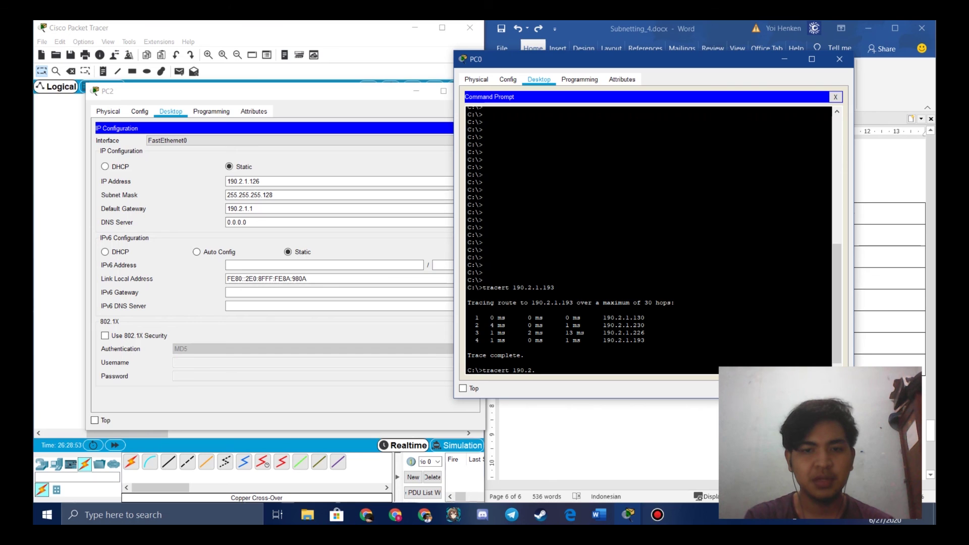
type("1.12")
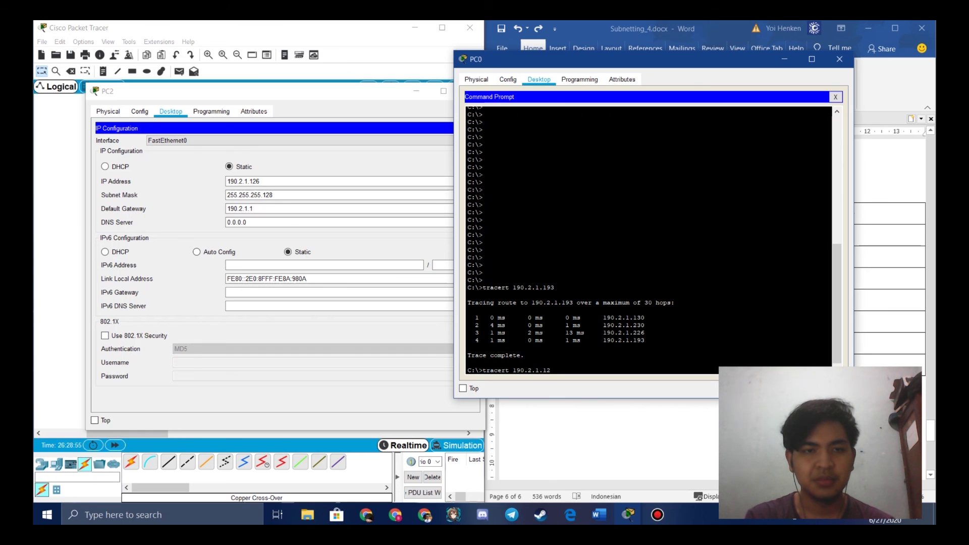
type("6")
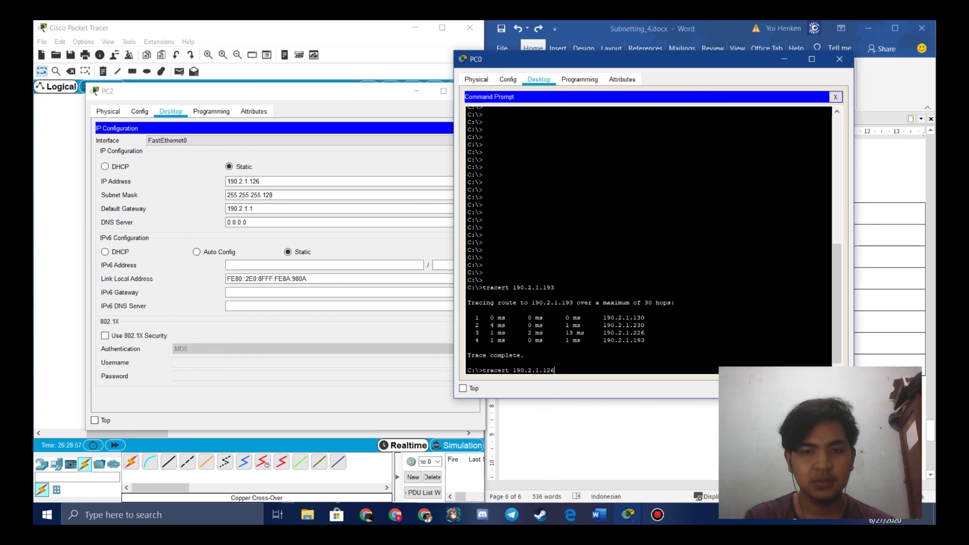
key("Return")
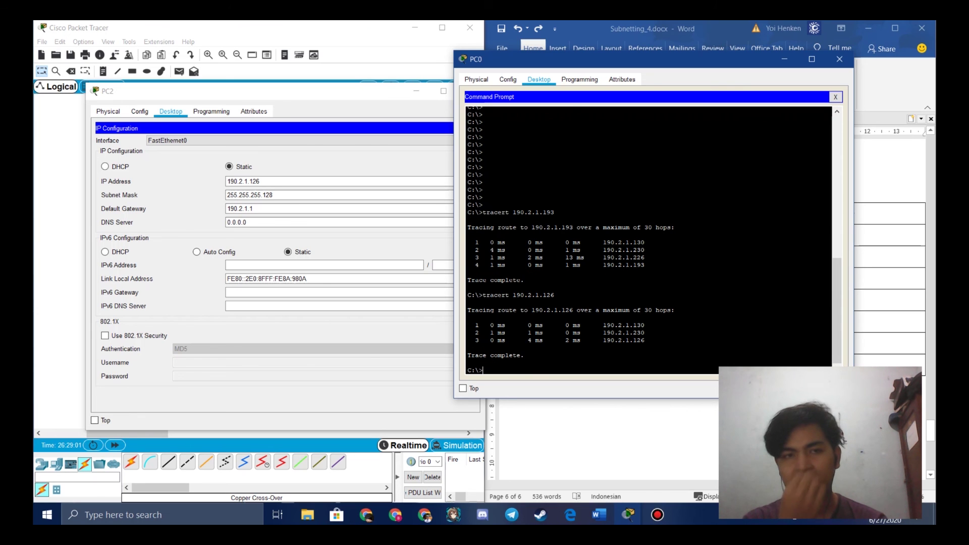
Close PC0's window and move PC2's window off the topology.
key("alt+Tab")
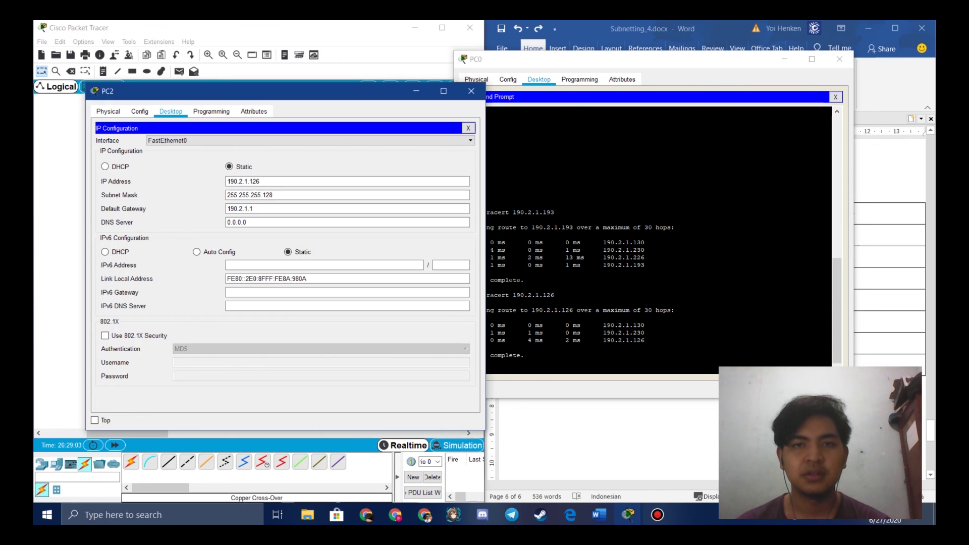
left_click_drag(531, 60, 597, 96)
left_click(475, 117)
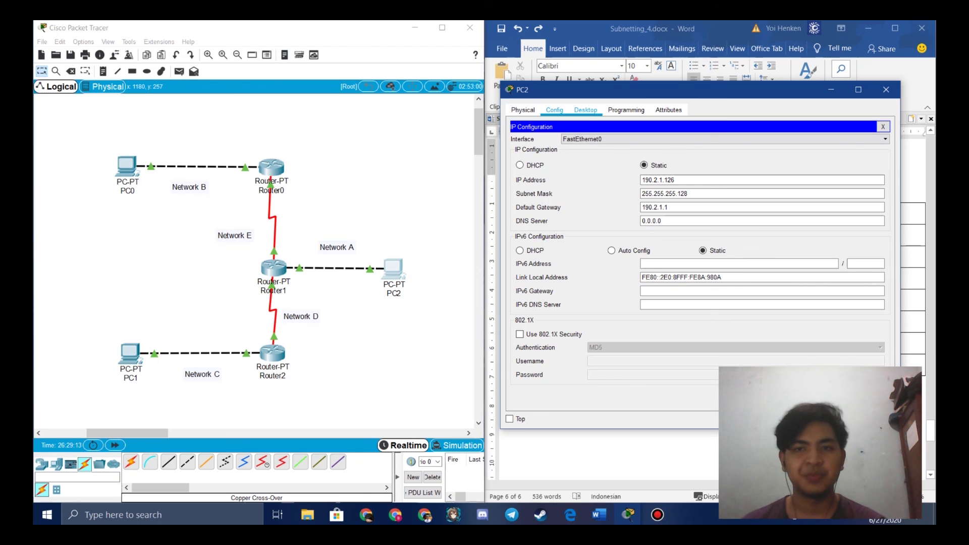
Close PC2's IP configuration, open its command prompt and begin a tracert command.
left_click(626, 110)
left_click(586, 110)
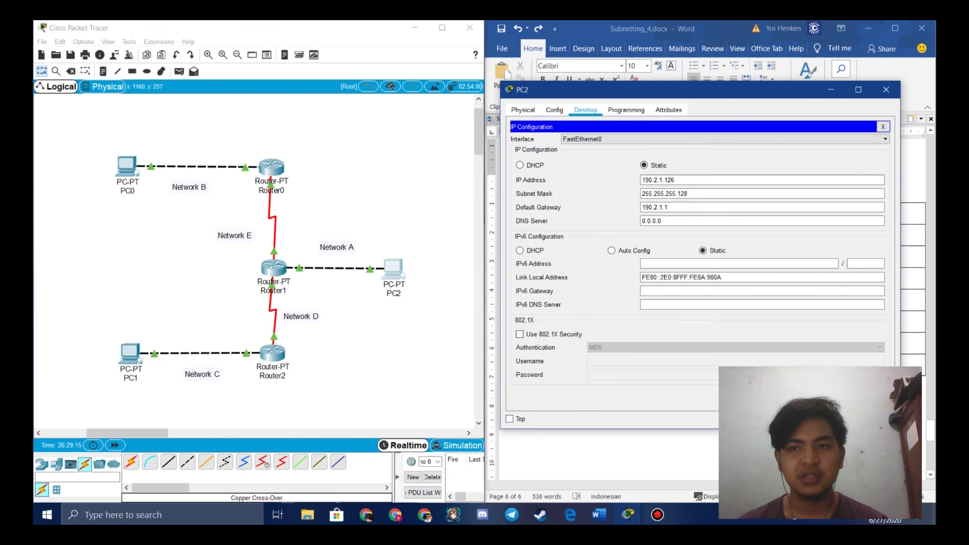
left_click(883, 126)
left_click(769, 148)
type("tracert")
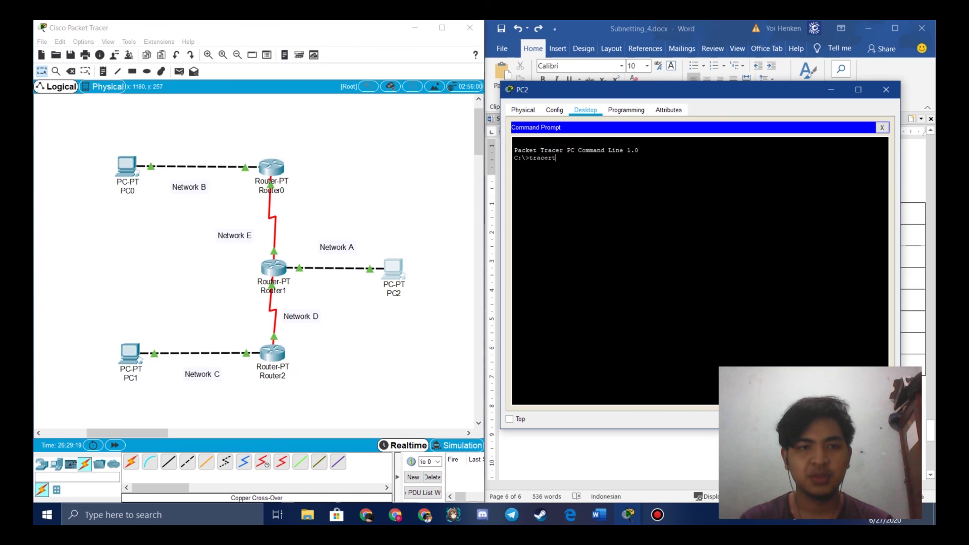
Display PC0's IP configuration beside PC2's command prompt.
left_click(127, 166)
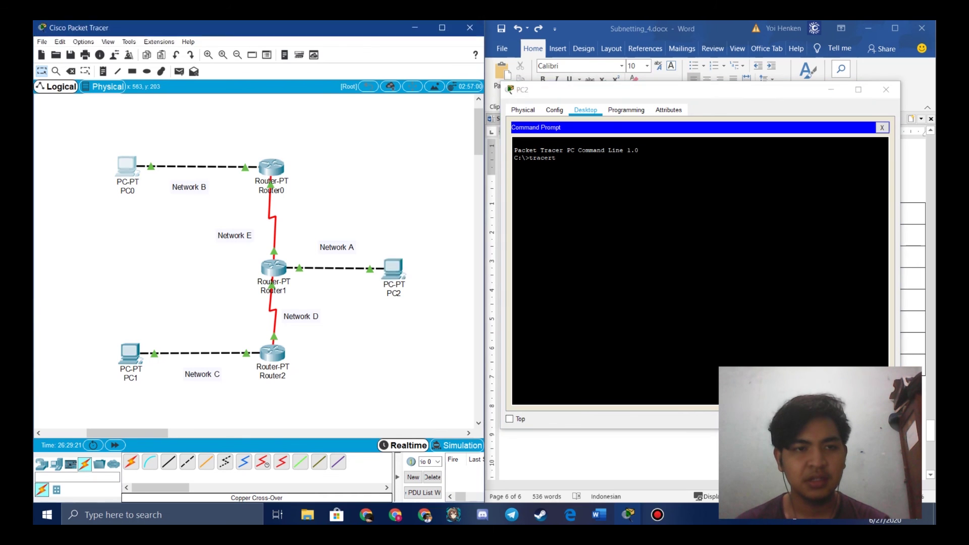
left_click(331, 147)
left_click_drag(426, 88, 258, 93)
Trace the route from PC2 to PC0 at 190.2.1.131 and close PC0's window.
left_click(600, 197)
type("190.2.1.3")
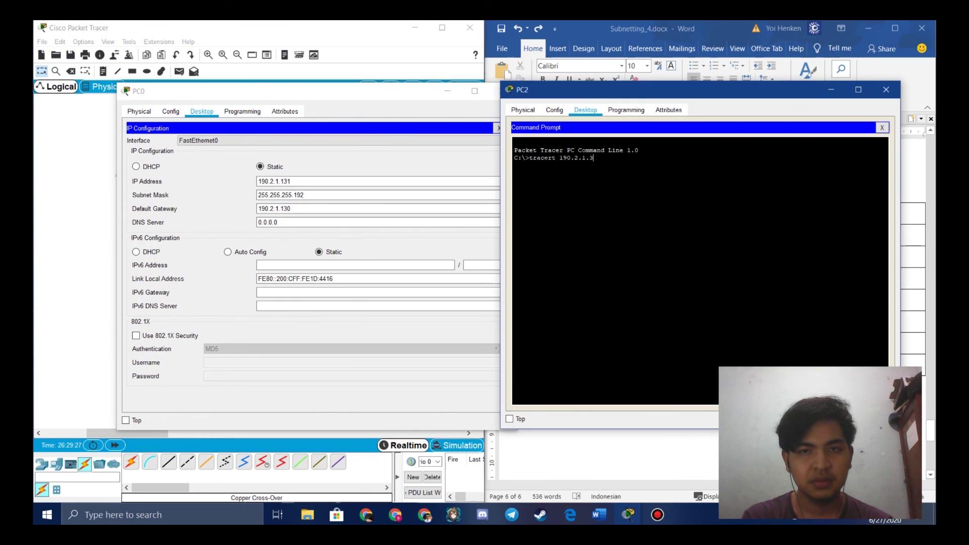
type("11")
key("Return")
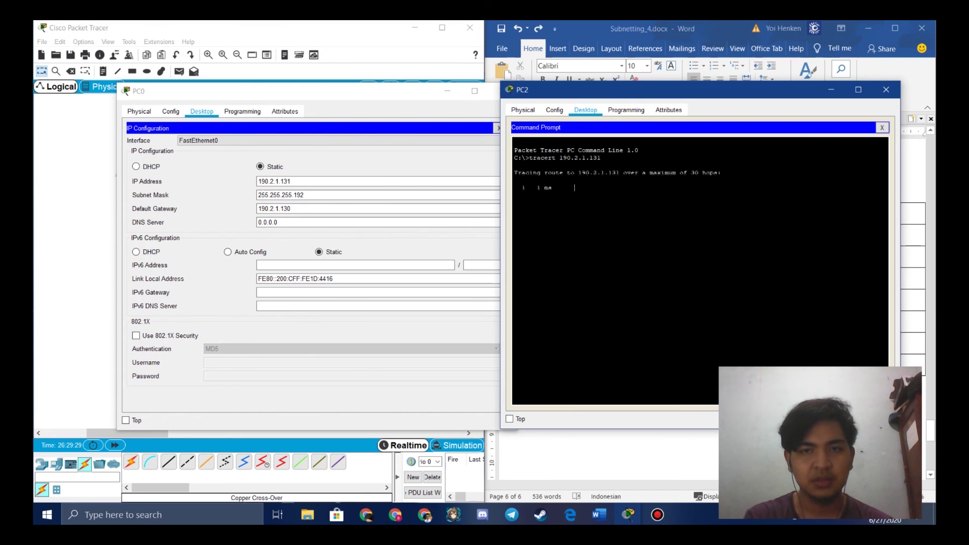
key("alt+Tab")
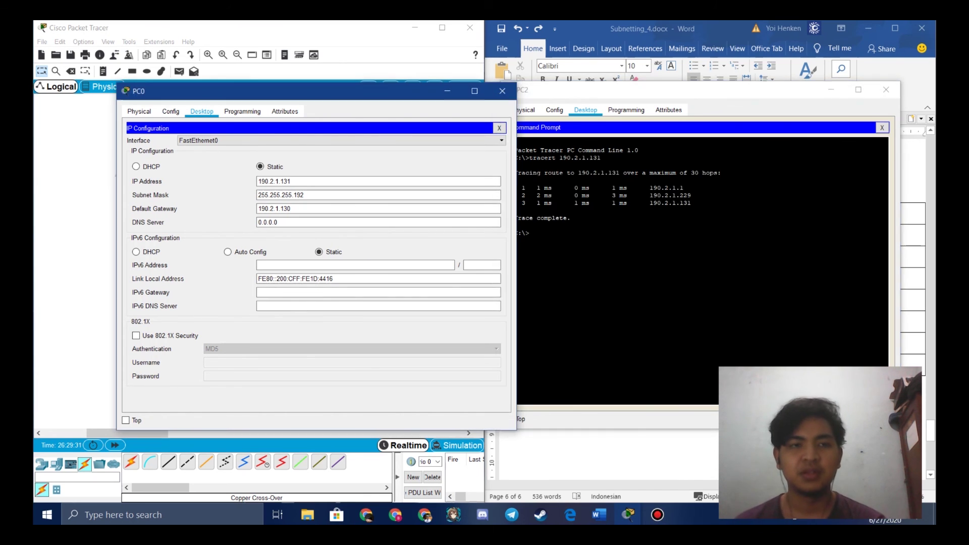
left_click(502, 91)
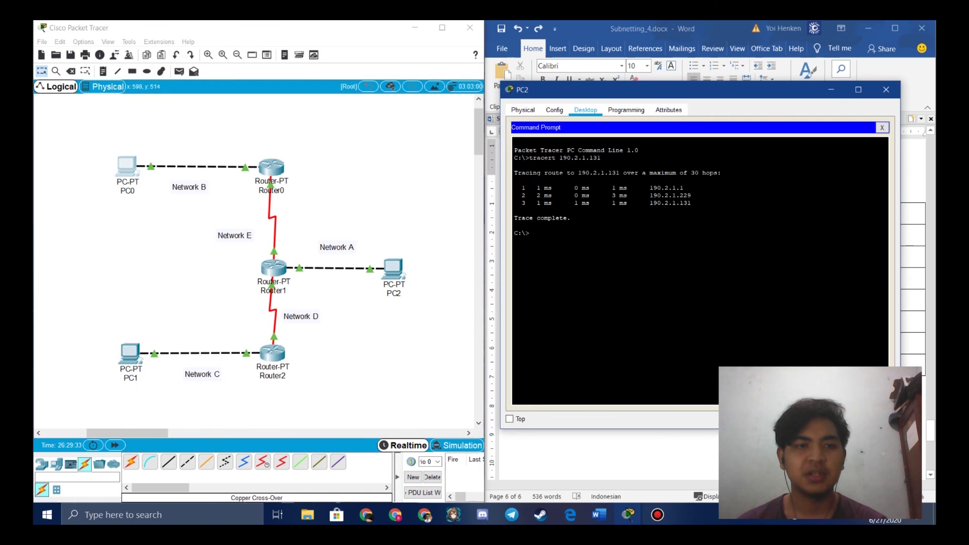
Display PC1's IP configuration beside PC2's command prompt.
left_click(131, 353)
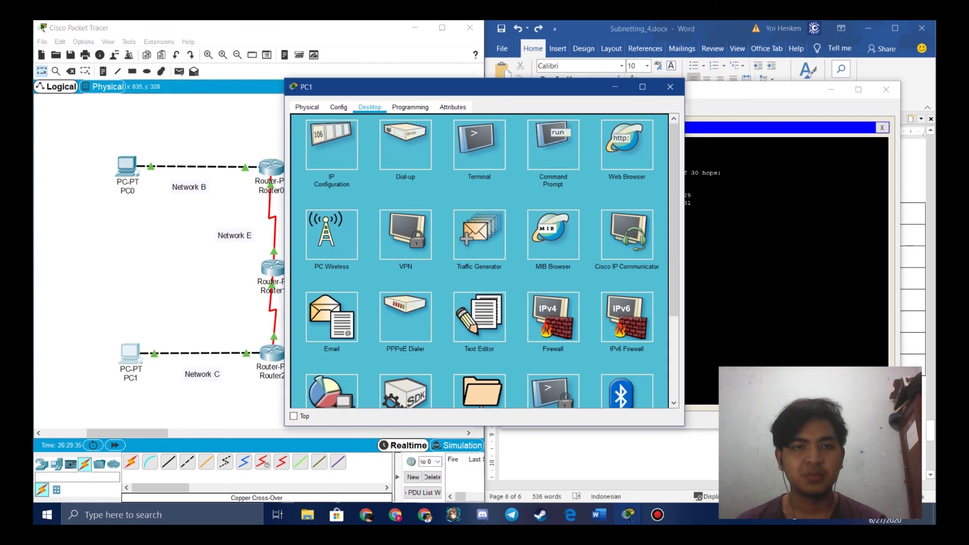
left_click_drag(483, 88, 247, 71)
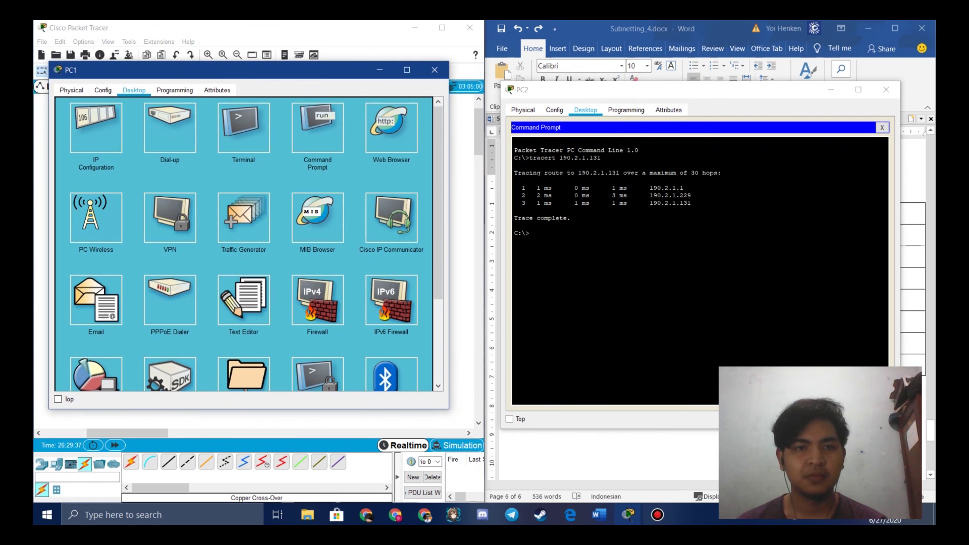
left_click(96, 128)
Trace the route from PC2 to PC1 at 190.2.1.193 and close the PC1 and PC2 windows.
left_click(581, 257)
type("t")
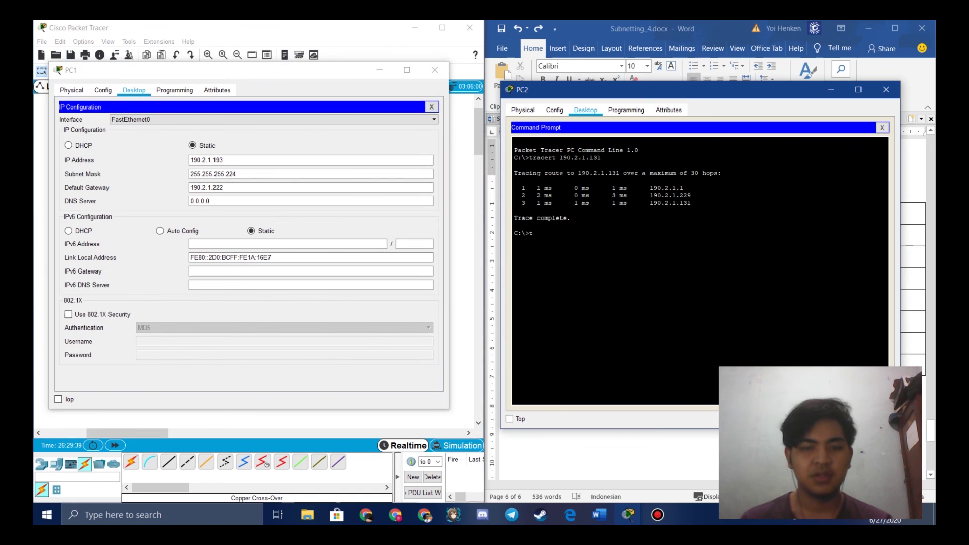
type("racert 190.2.1.19")
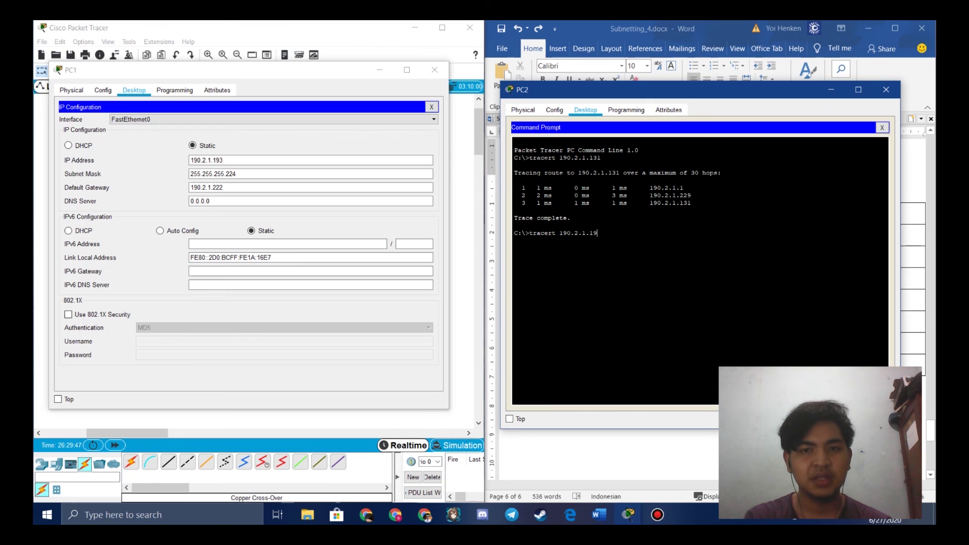
type("3")
key("Return")
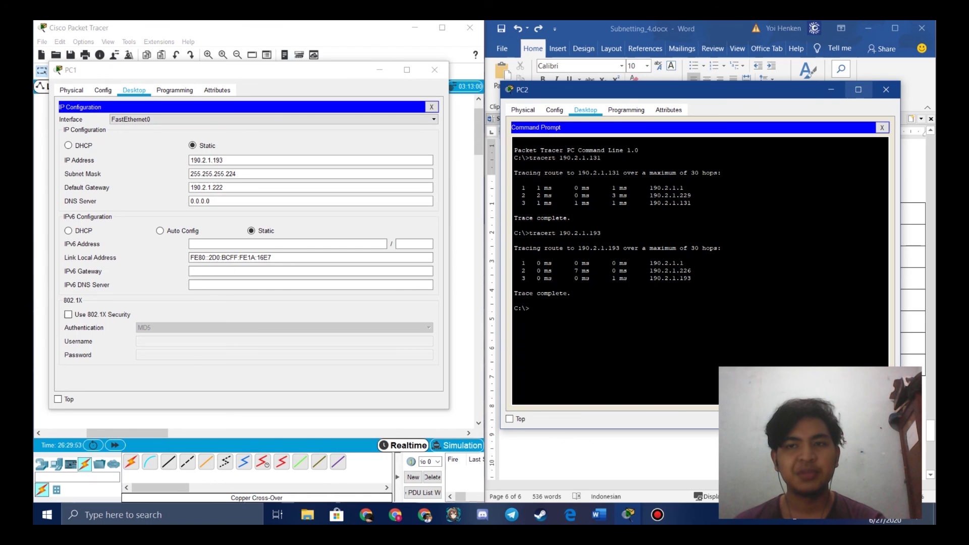
left_click(435, 69)
left_click(434, 70)
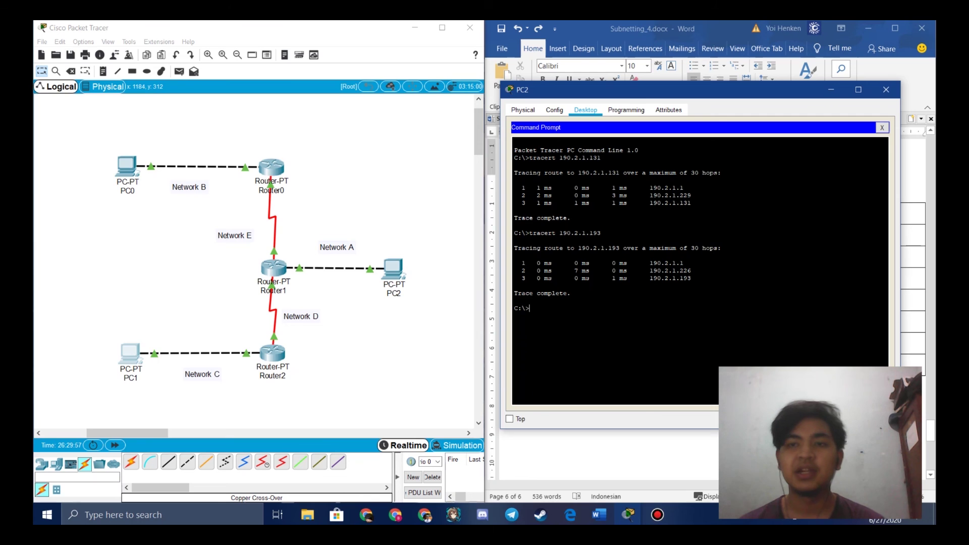
left_click(887, 90)
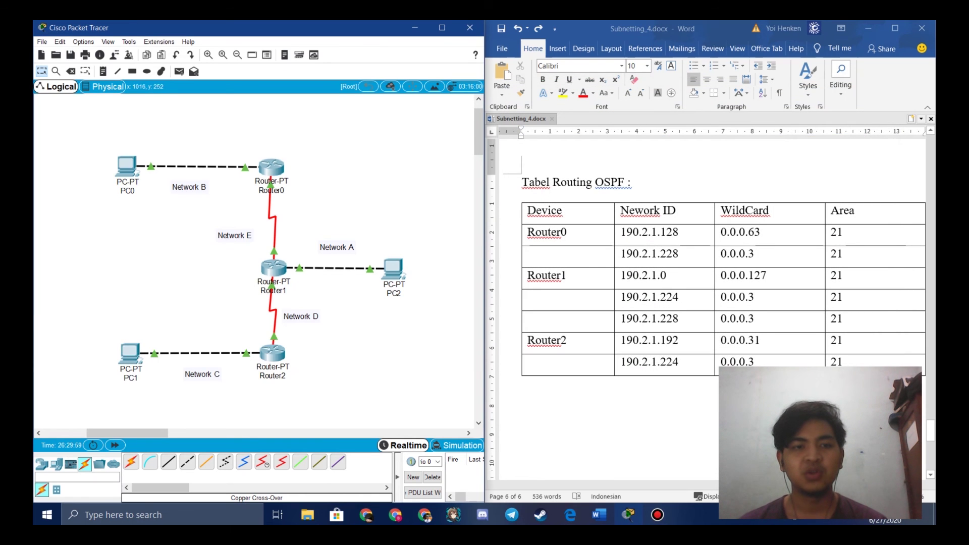